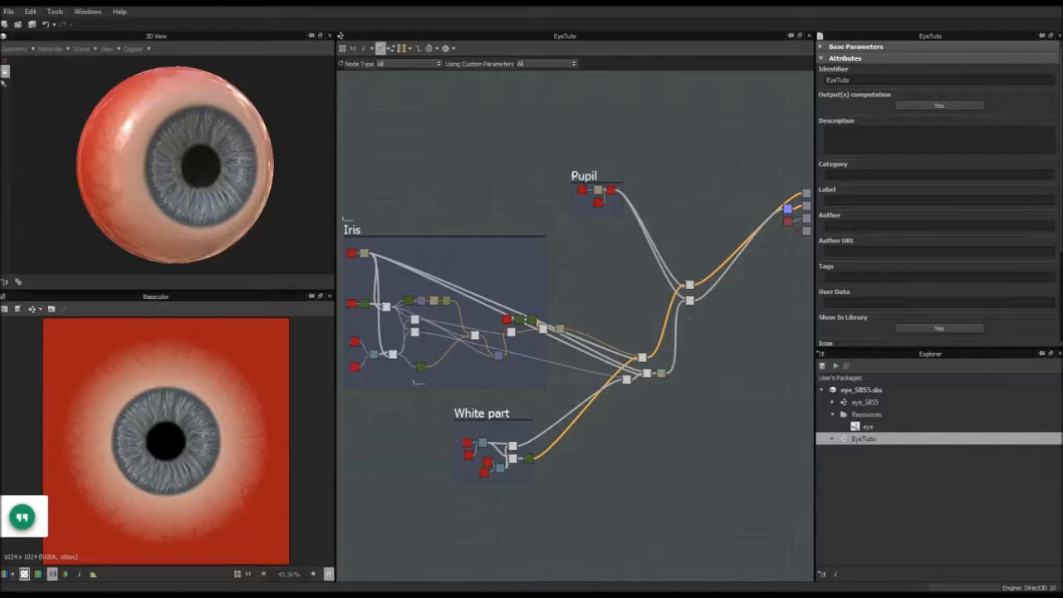
# Examine the eyeball material in the 3D view from several angles, including a close-up of the iris and pupil.
pyautogui.moveTo(155, 175); pyautogui.dragTo(176, 172, button='middle')
pyautogui.scroll(-1, 173, 177)
pyautogui.scroll(2, 172, 176)
pyautogui.scroll(-2, 173, 177)
pyautogui.moveTo(136, 169); pyautogui.dragTo(163, 174)
pyautogui.scroll(1, 155, 167)
pyautogui.scroll(2, 162, 173)
pyautogui.moveTo(160, 133)
pyautogui.mouseDown()
pyautogui.moveTo(157, 161)
pyautogui.moveTo(142, 151)
pyautogui.moveTo(153, 139)
pyautogui.mouseUp()
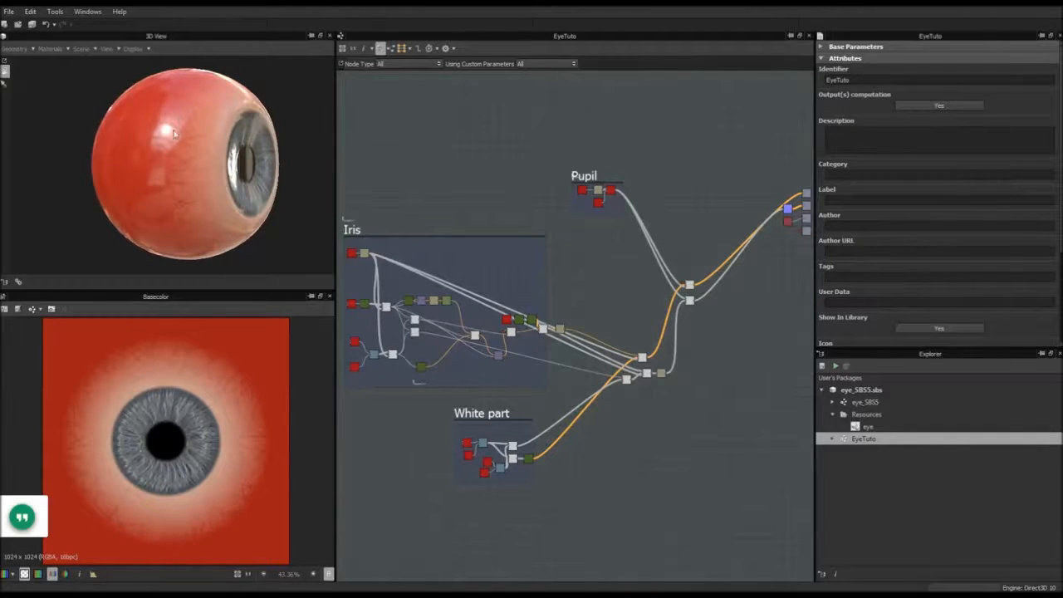
pyautogui.moveTo(188, 236); pyautogui.dragTo(211, 228)
pyautogui.moveTo(195, 178); pyautogui.dragTo(216, 175)
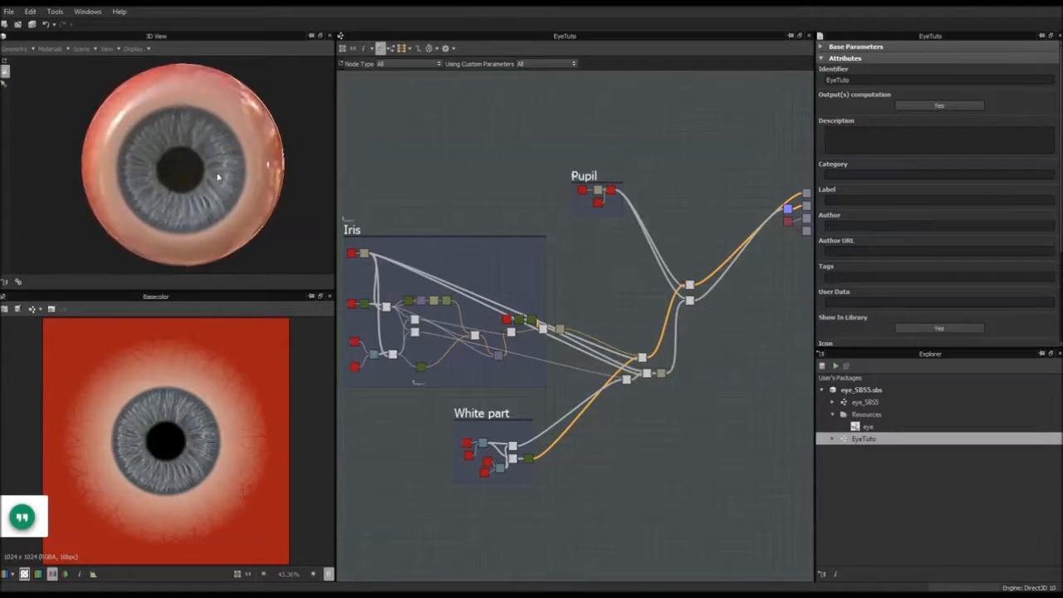
pyautogui.scroll(3, 214, 174)
pyautogui.scroll(-1, 213, 172)
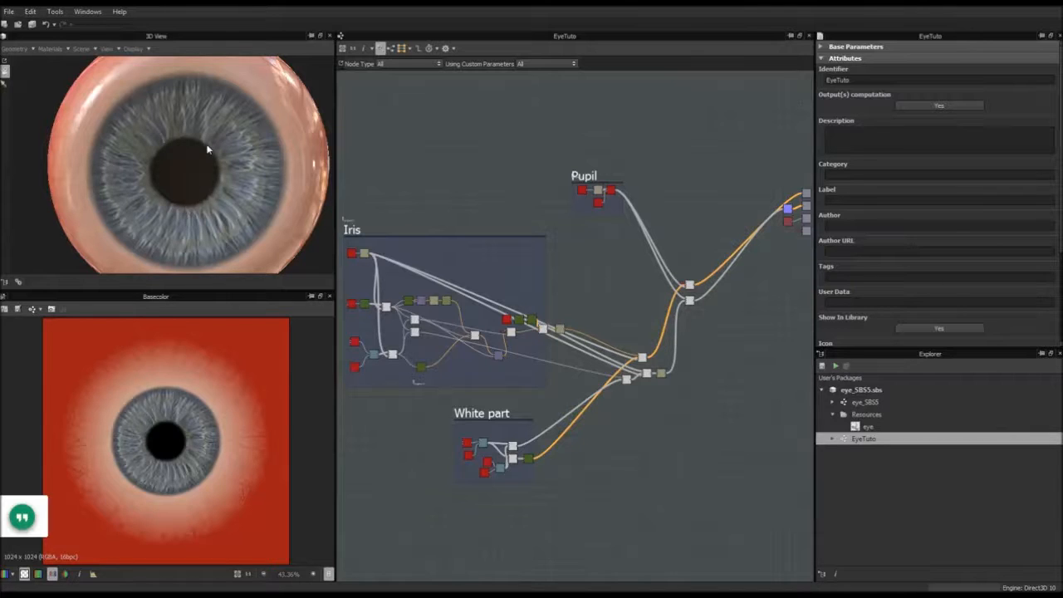
pyautogui.moveTo(211, 193); pyautogui.dragTo(222, 190)
# Preview the EyeTuto graph's input parameters and set pupilDilatation to 0.18.
pyautogui.moveTo(684, 242); pyautogui.dragTo(510, 284, button='middle')
pyautogui.scroll(-5, 888, 221)
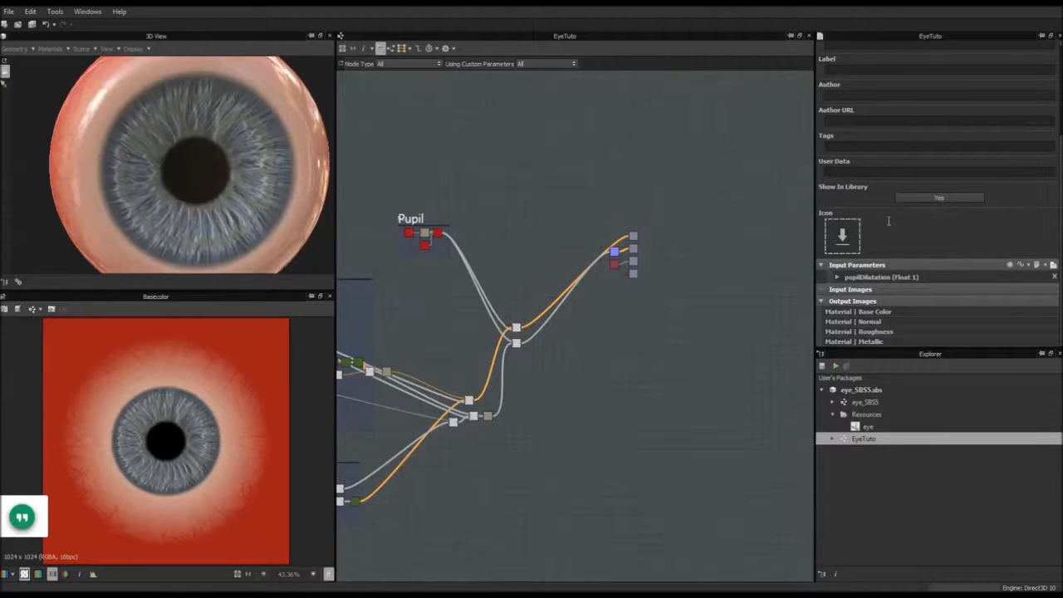
pyautogui.click(1054, 264)
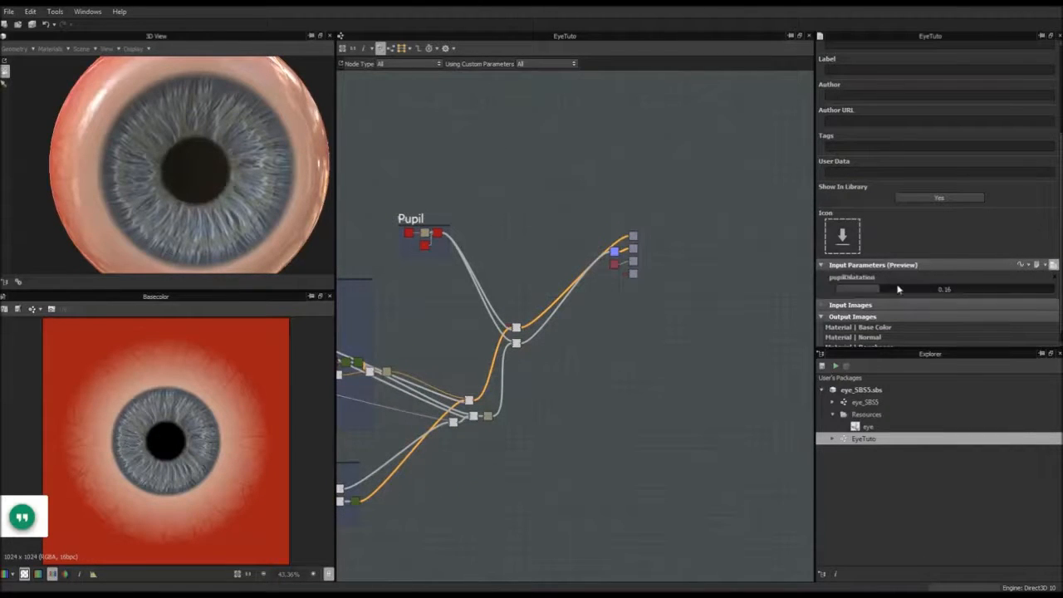
pyautogui.moveTo(880, 291); pyautogui.dragTo(906, 290)
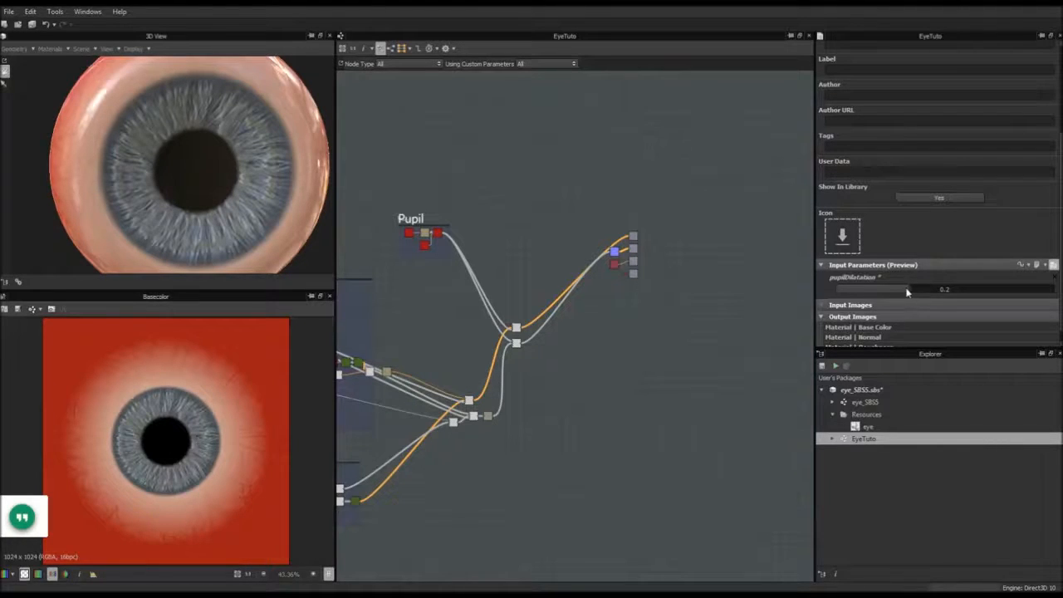
pyautogui.moveTo(907, 292)
pyautogui.mouseDown()
pyautogui.moveTo(886, 294)
pyautogui.moveTo(954, 293)
pyautogui.moveTo(908, 293)
pyautogui.mouseUp()
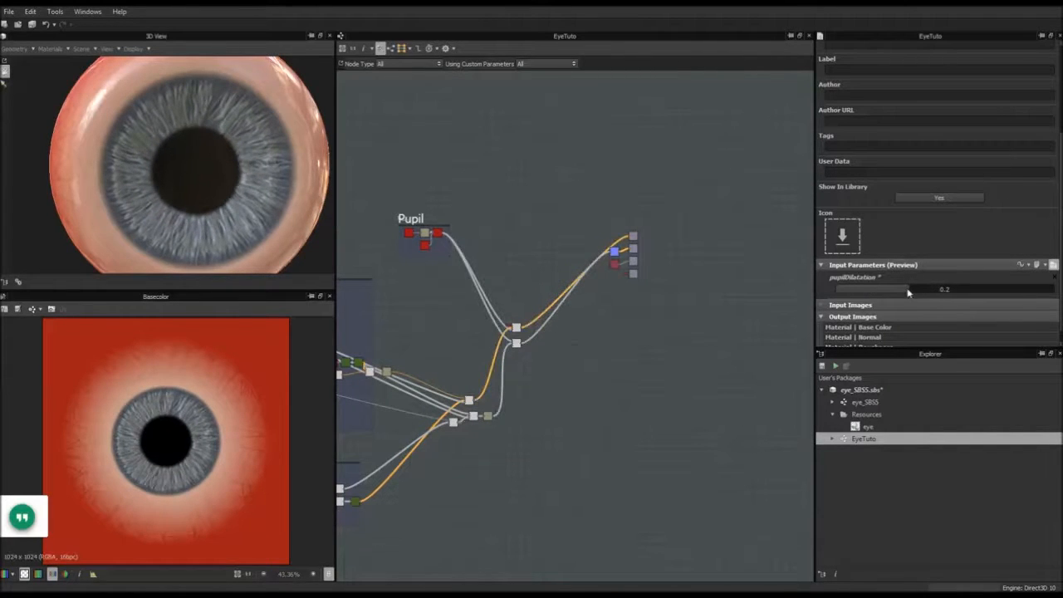
pyautogui.scroll(-3, 181, 165)
pyautogui.moveTo(183, 166)
pyautogui.mouseDown()
pyautogui.moveTo(243, 162)
pyautogui.moveTo(143, 163)
pyautogui.moveTo(164, 173)
pyautogui.mouseUp()
pyautogui.moveTo(909, 290); pyautogui.dragTo(898, 291)
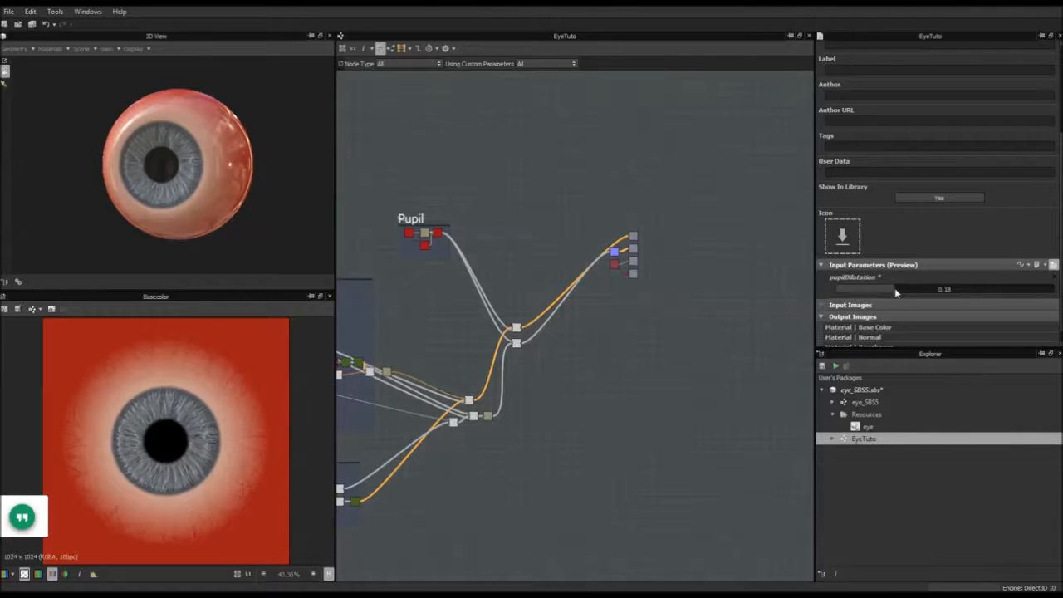
pyautogui.moveTo(894, 291); pyautogui.dragTo(896, 287)
# Examine the nodes in the Pupil and Iris frames of the EyeTuto graph.
pyautogui.scroll(-3, 444, 280)
pyautogui.scroll(5, 546, 340)
pyautogui.moveTo(532, 310); pyautogui.dragTo(631, 431, button='middle')
pyautogui.scroll(5, 622, 364)
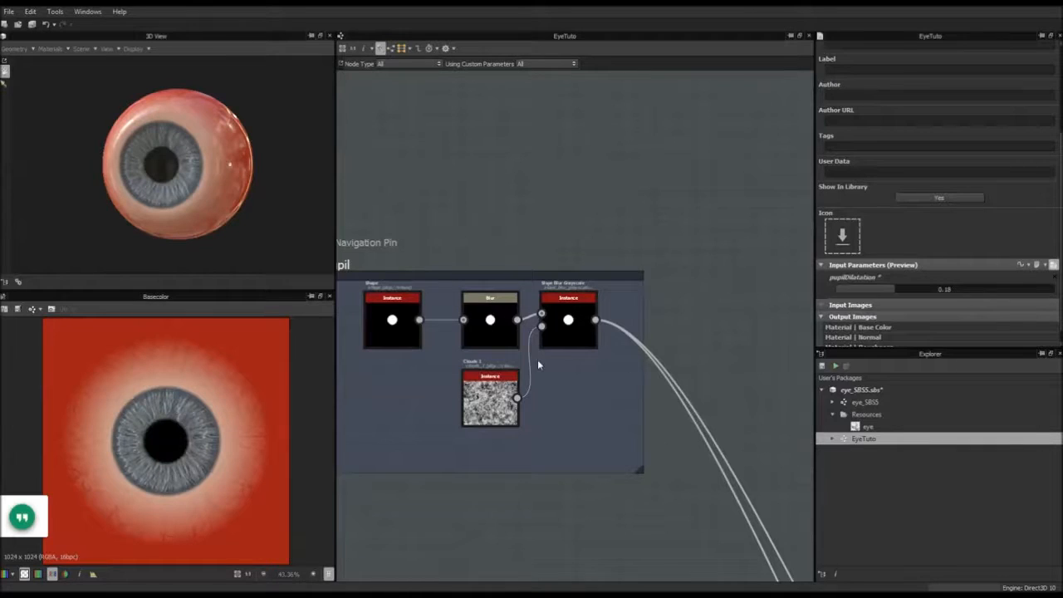
pyautogui.moveTo(166, 191); pyautogui.dragTo(187, 185)
pyautogui.moveTo(554, 269); pyautogui.dragTo(589, 247, button='middle')
pyautogui.scroll(-4, 588, 250)
pyautogui.scroll(-4, 564, 277)
pyautogui.moveTo(501, 342); pyautogui.dragTo(666, 281, button='middle')
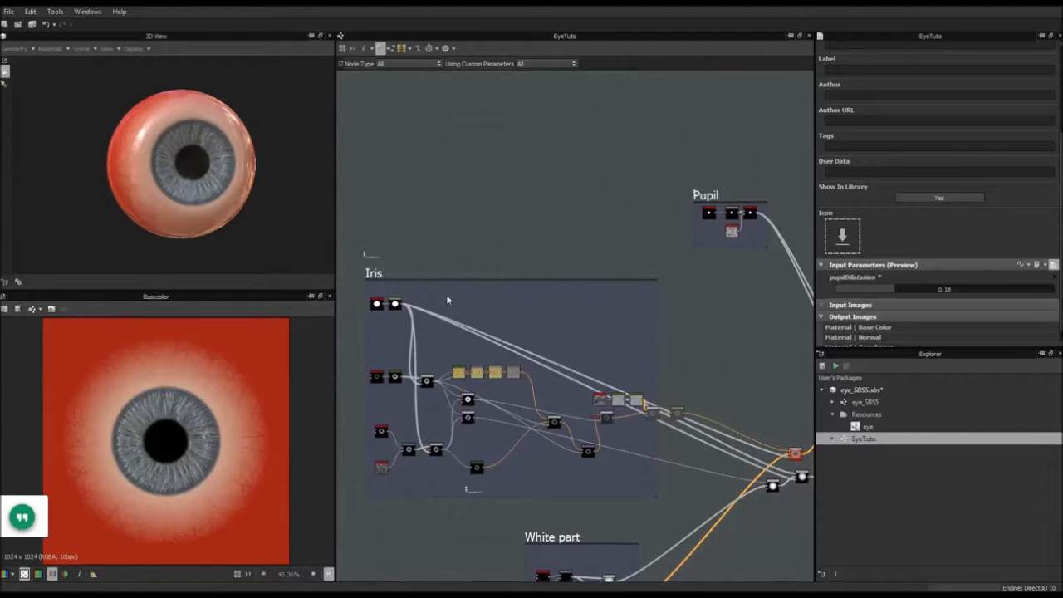
pyautogui.scroll(2, 611, 341)
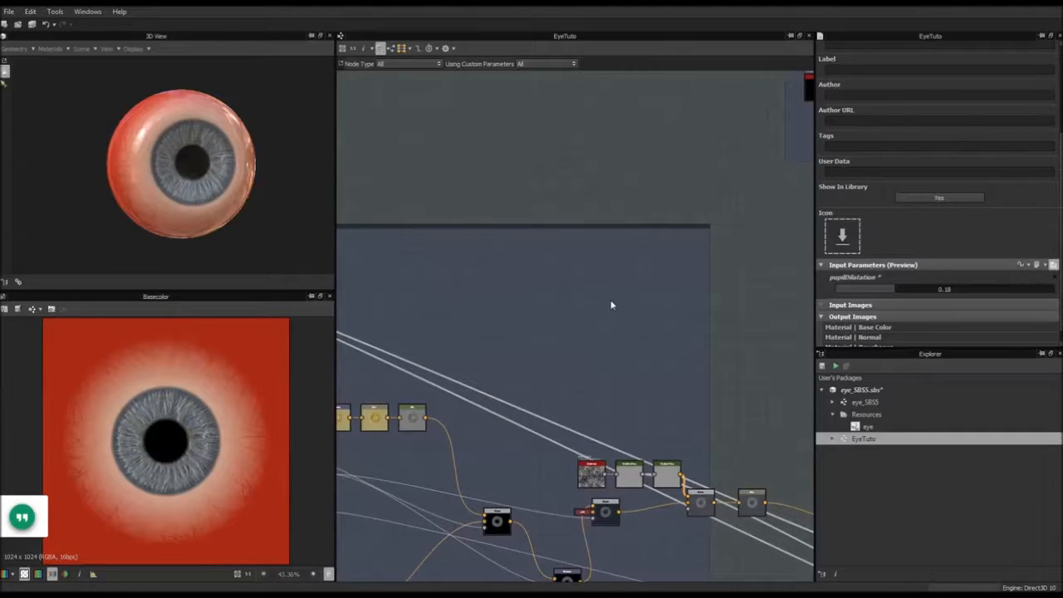
# Open the eye_SBS5 graph and inspect the two Gradient Map nodes in its Iris Background color frame.
pyautogui.doubleClick(864, 403)
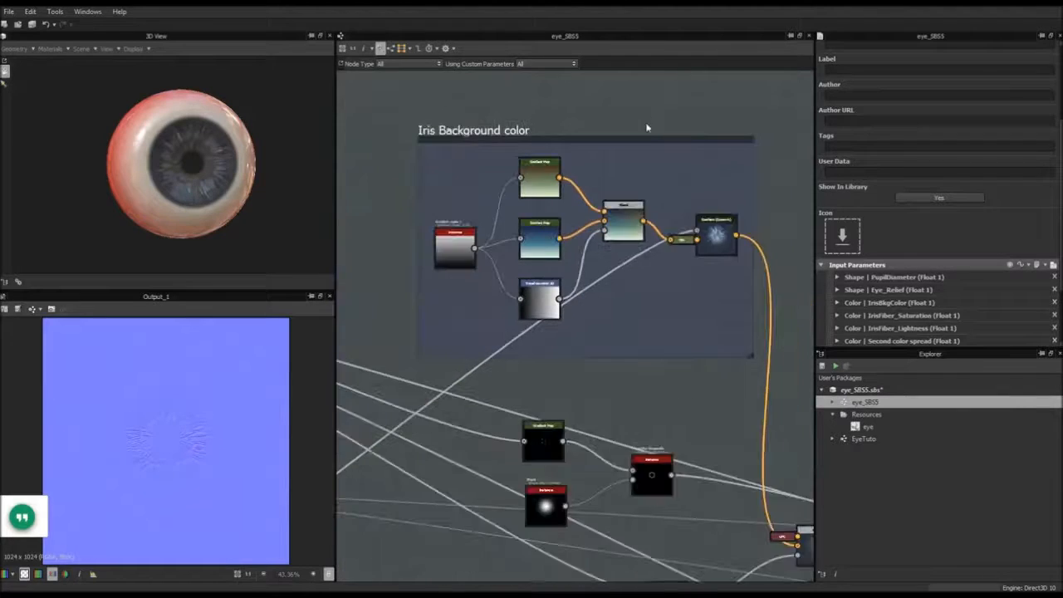
pyautogui.scroll(1, 647, 128)
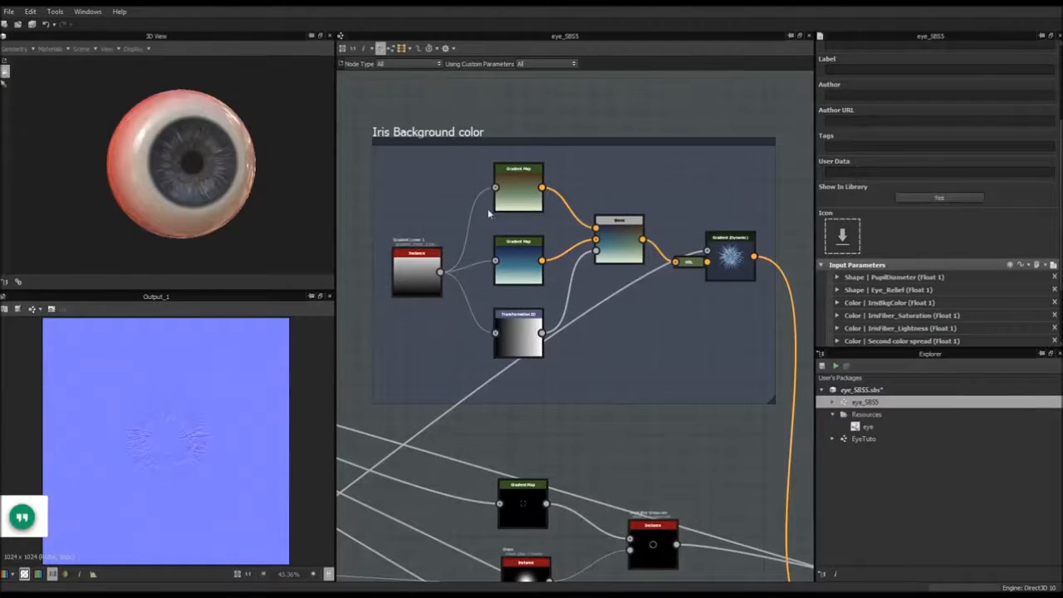
pyautogui.scroll(2, 513, 178)
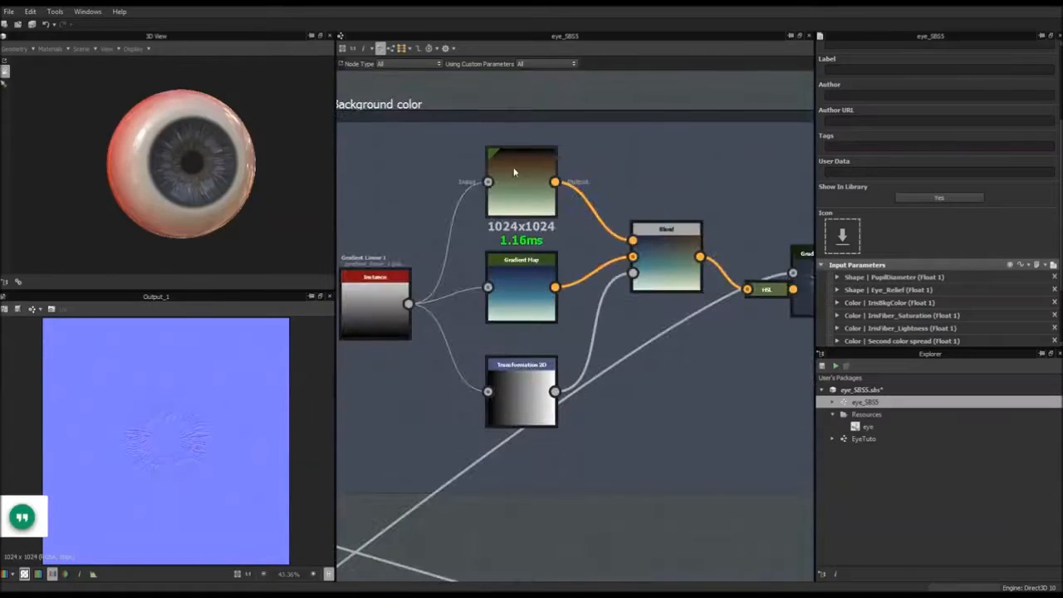
pyautogui.click(513, 172)
pyautogui.click(522, 299)
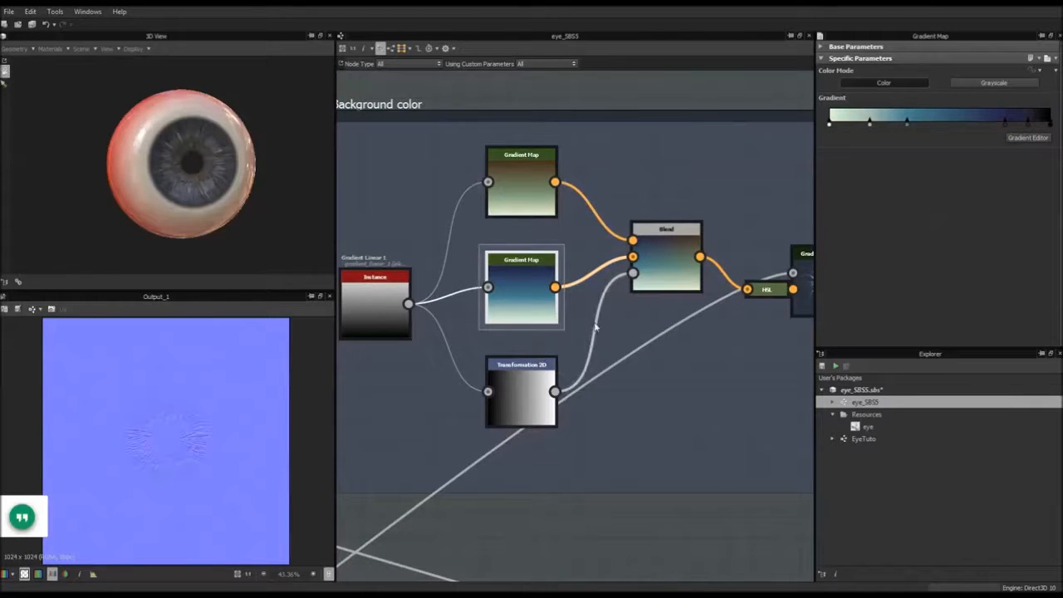
# Examine how the Transformation 2D, Blend, HSL and Gradient (Dynamic) nodes are connected in the Iris Background color frame.
pyautogui.moveTo(595, 354); pyautogui.dragTo(523, 355, button='middle')
pyautogui.scroll(4, 567, 280)
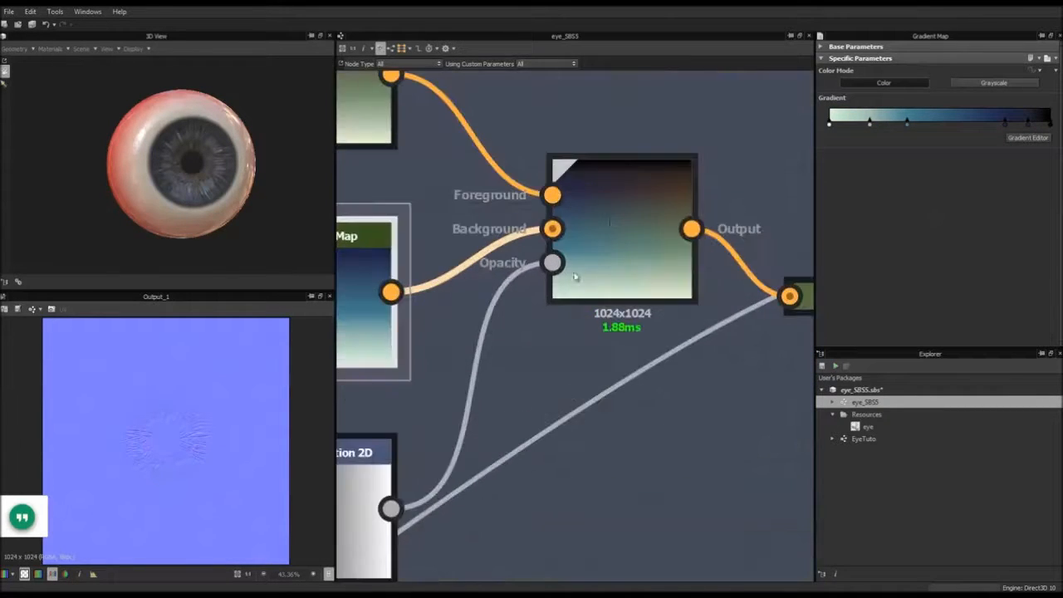
pyautogui.scroll(-4, 582, 249)
pyautogui.scroll(3, 564, 291)
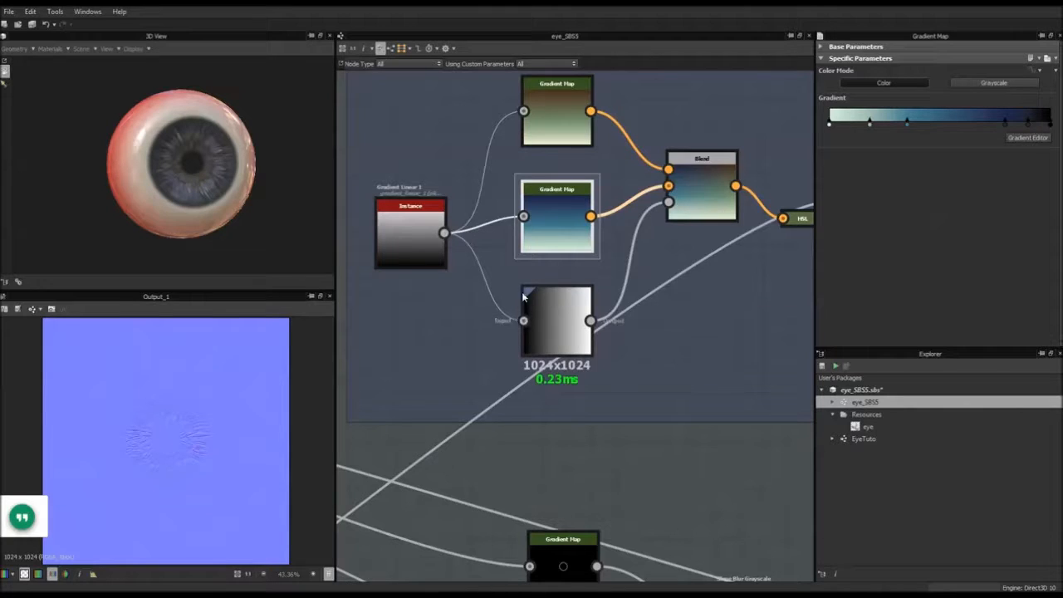
pyautogui.moveTo(595, 320); pyautogui.dragTo(537, 350, button='middle')
pyautogui.moveTo(411, 296)
pyautogui.mouseDown(button='middle')
pyautogui.moveTo(465, 327)
pyautogui.moveTo(405, 288)
pyautogui.mouseUp(button='middle')
pyautogui.scroll(1, 629, 234)
pyautogui.moveTo(646, 229); pyautogui.dragTo(468, 309, button='middle')
pyautogui.moveTo(655, 305); pyautogui.dragTo(661, 306, button='middle')
pyautogui.scroll(-5, 490, 291)
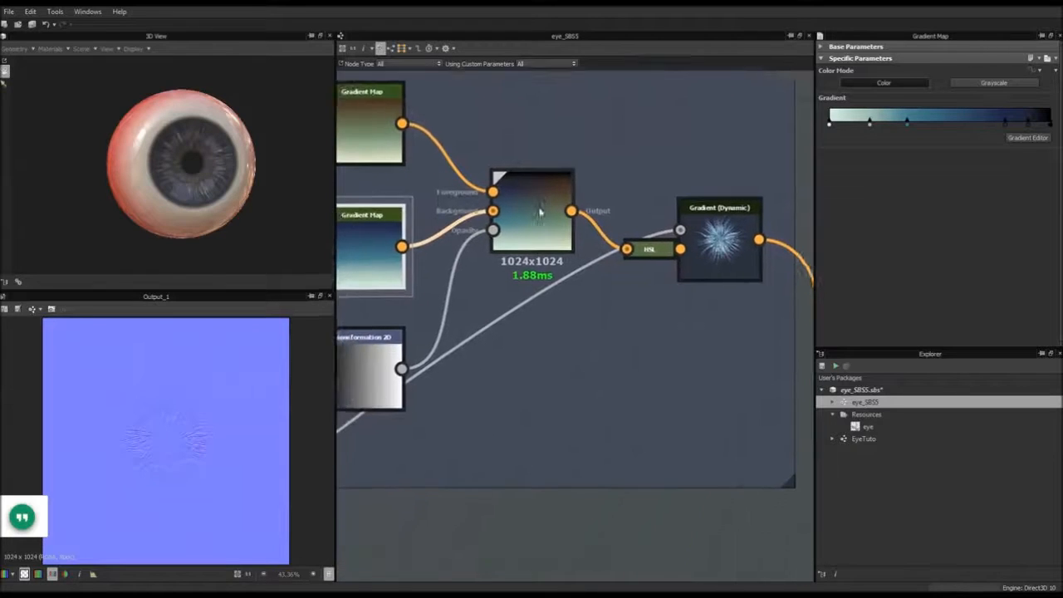
pyautogui.moveTo(612, 236); pyautogui.dragTo(618, 270, button='middle')
pyautogui.scroll(1, 617, 268)
pyautogui.moveTo(494, 281); pyautogui.dragTo(534, 275, button='middle')
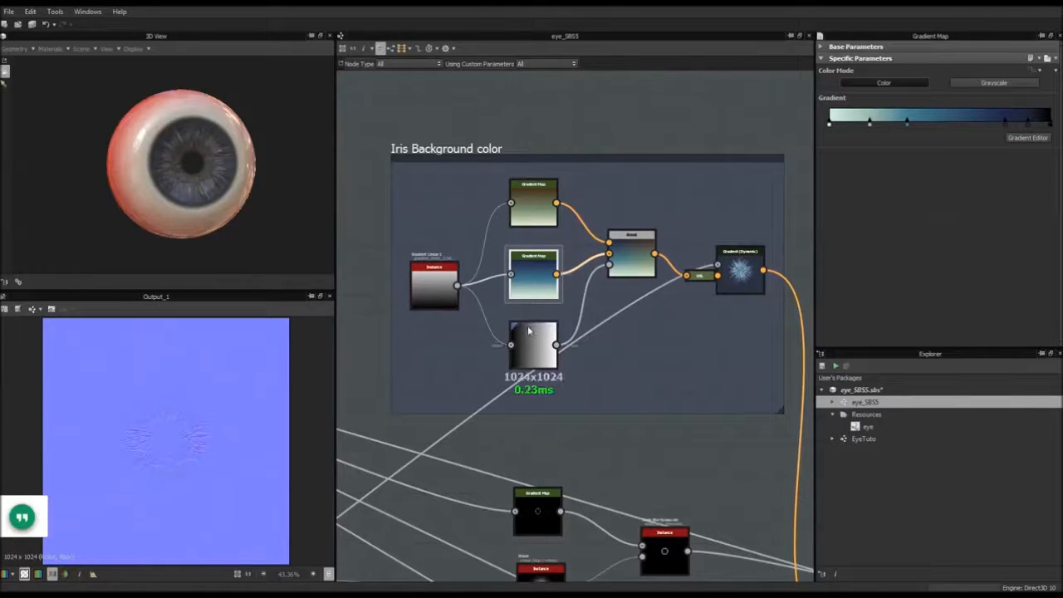
# Return to the EyeTuto graph and add a Gradient Linear 1 node in the empty upper area of the Iris frame.
pyautogui.doubleClick(864, 439)
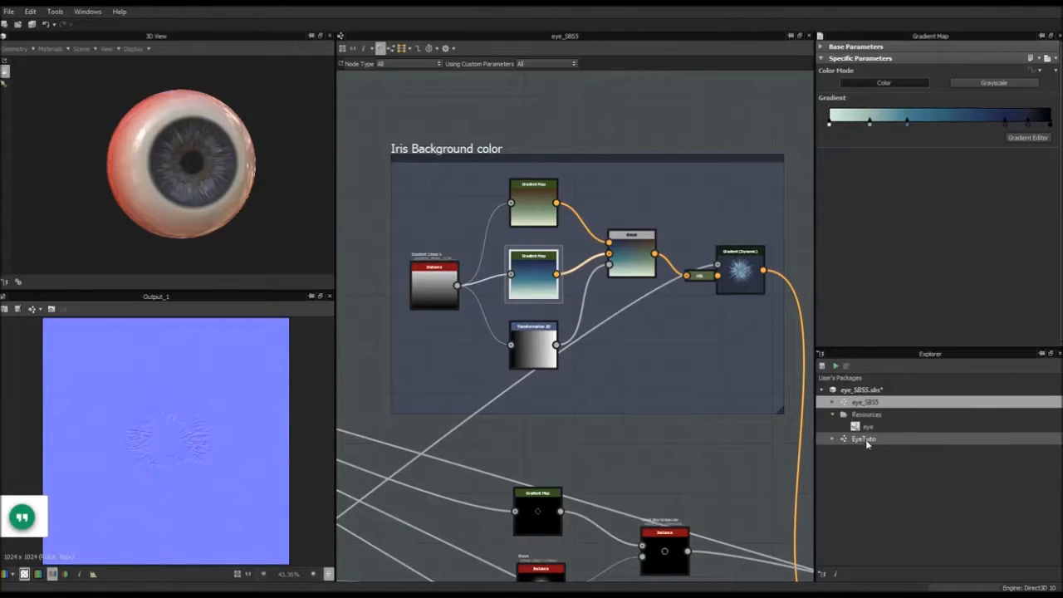
pyautogui.moveTo(539, 278); pyautogui.dragTo(724, 339, button='middle')
pyautogui.scroll(7, 722, 339)
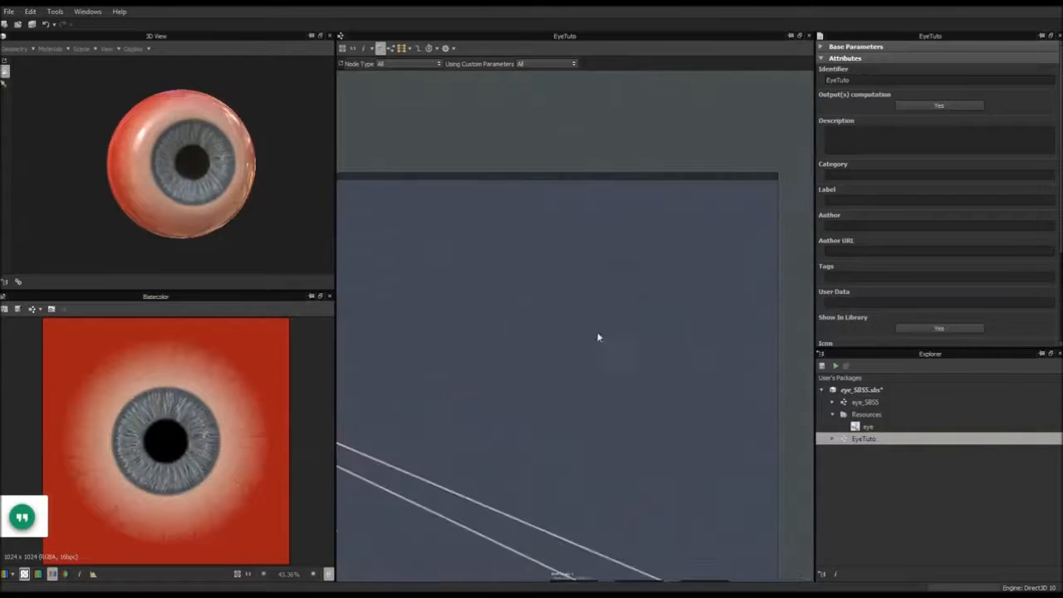
pyautogui.moveTo(475, 328); pyautogui.dragTo(566, 313, button='middle')
pyautogui.press('space')
pyautogui.write('gr')
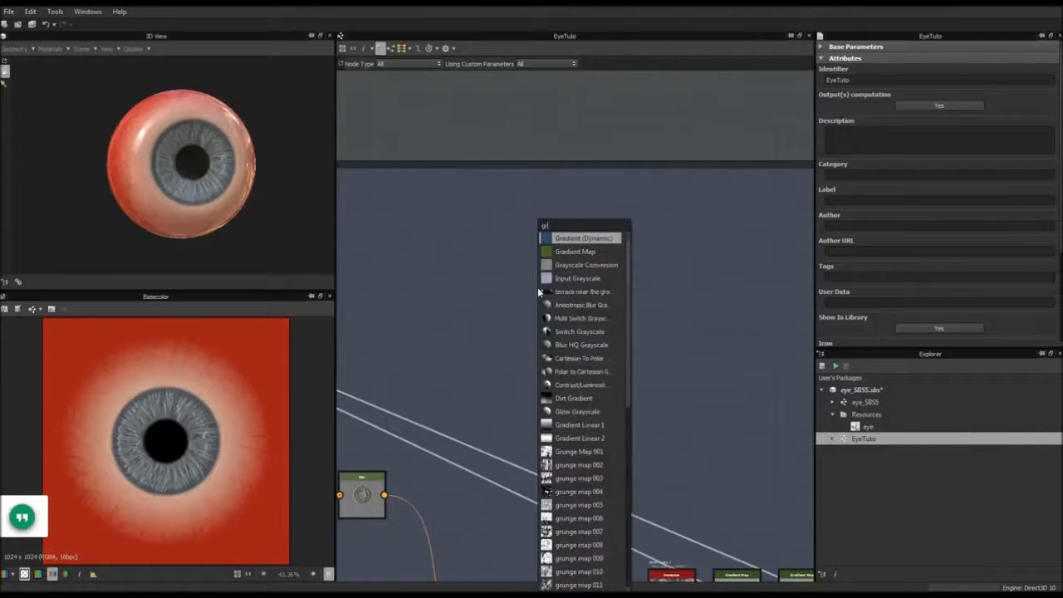
pyautogui.write('adient')
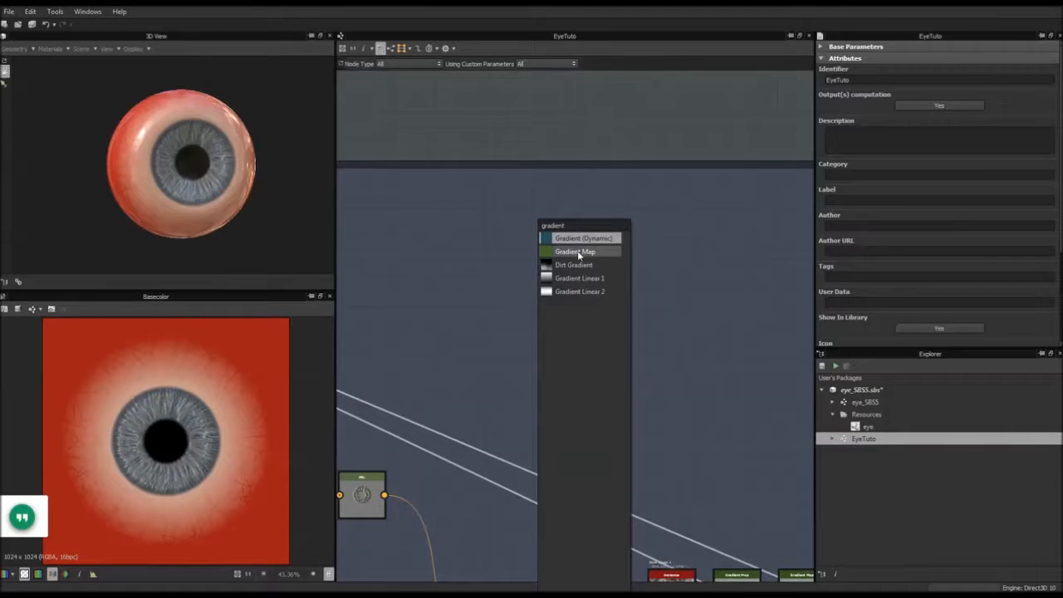
pyautogui.click(575, 278)
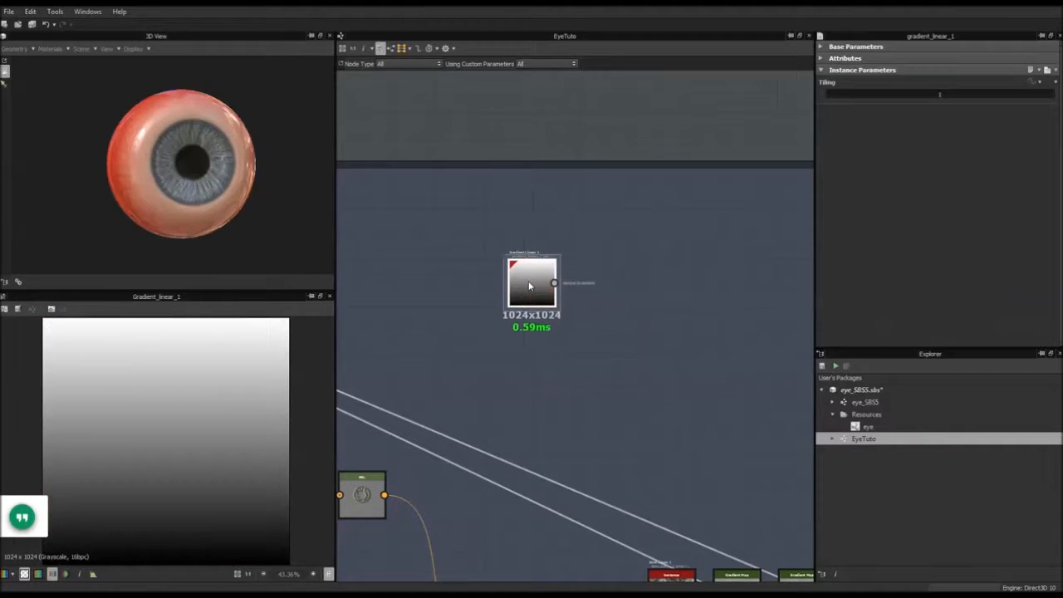
pyautogui.moveTo(539, 281); pyautogui.dragTo(416, 281)
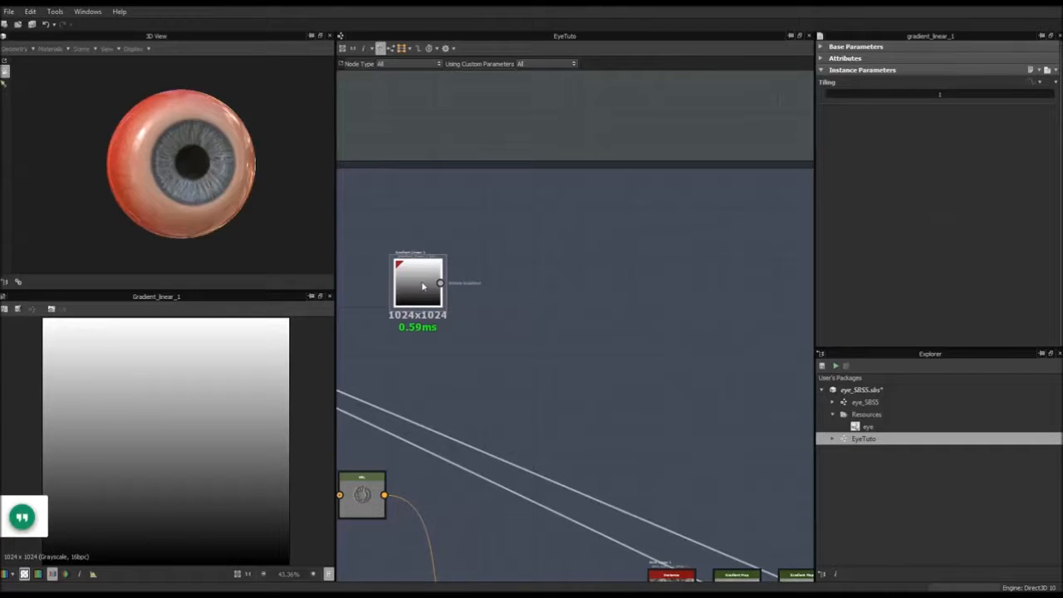
# Add a Transformation 2D node fed by the Gradient Linear 1 node and place it below it.
pyautogui.press('space')
pyautogui.write('trans')
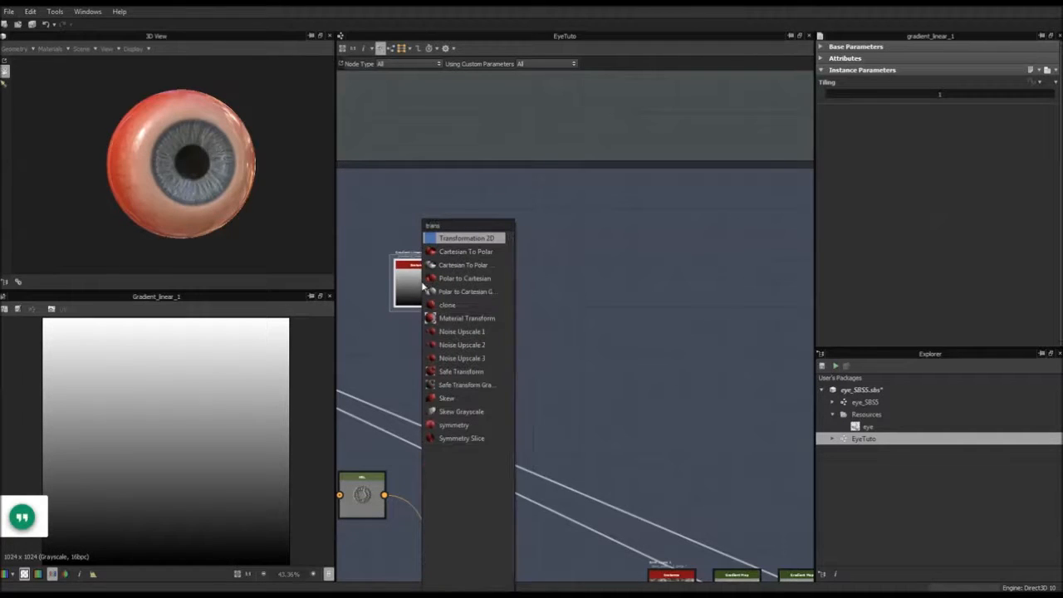
pyautogui.press('Return')
pyautogui.moveTo(493, 295); pyautogui.dragTo(471, 374)
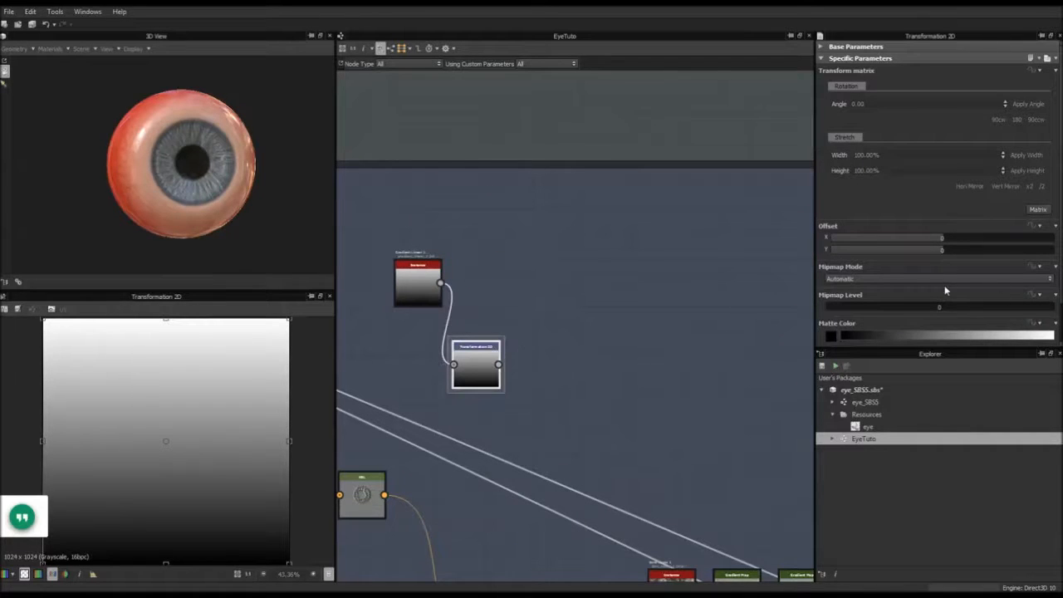
# Rotate the Transformation 2D node's gradient 90 degrees clockwise plus 180 degrees, so it runs from black at left to white at right.
pyautogui.scroll(-1, 945, 290)
pyautogui.scroll(1, 945, 290)
pyautogui.click(1036, 120)
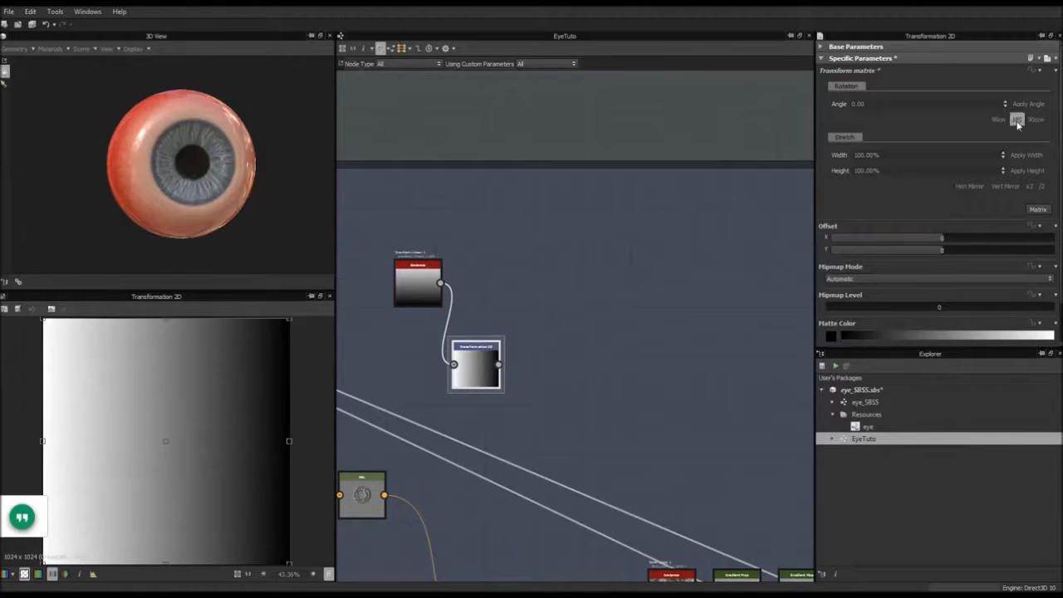
pyautogui.click(1017, 120)
# Add a Gradient Map node fed by the Gradient Linear 1 node.
pyautogui.scroll(2, 540, 271)
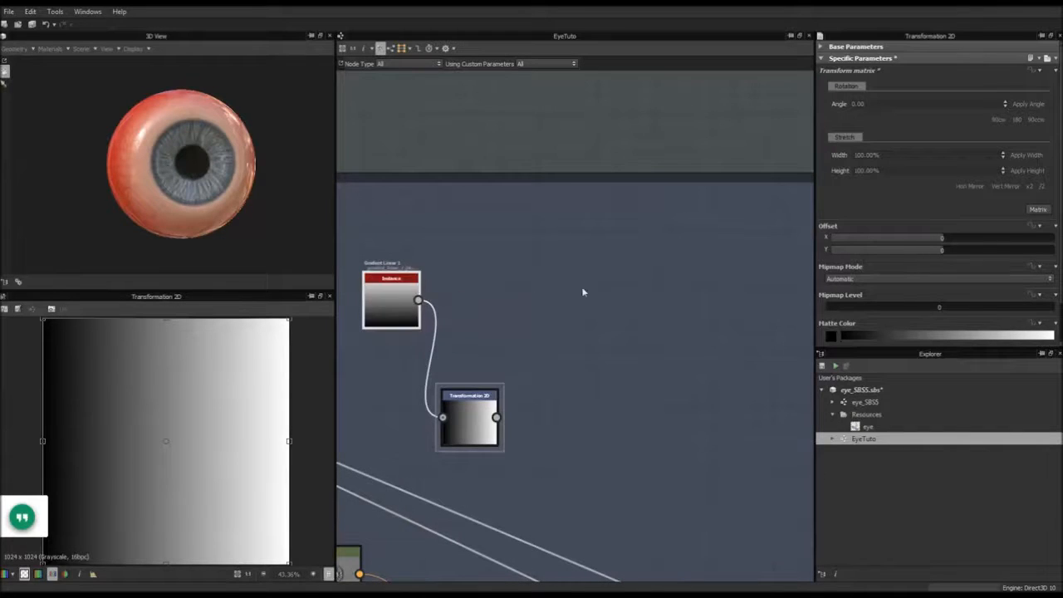
pyautogui.scroll(-2, 582, 286)
pyautogui.moveTo(590, 268); pyautogui.dragTo(598, 290, button='middle')
pyautogui.click(549, 276)
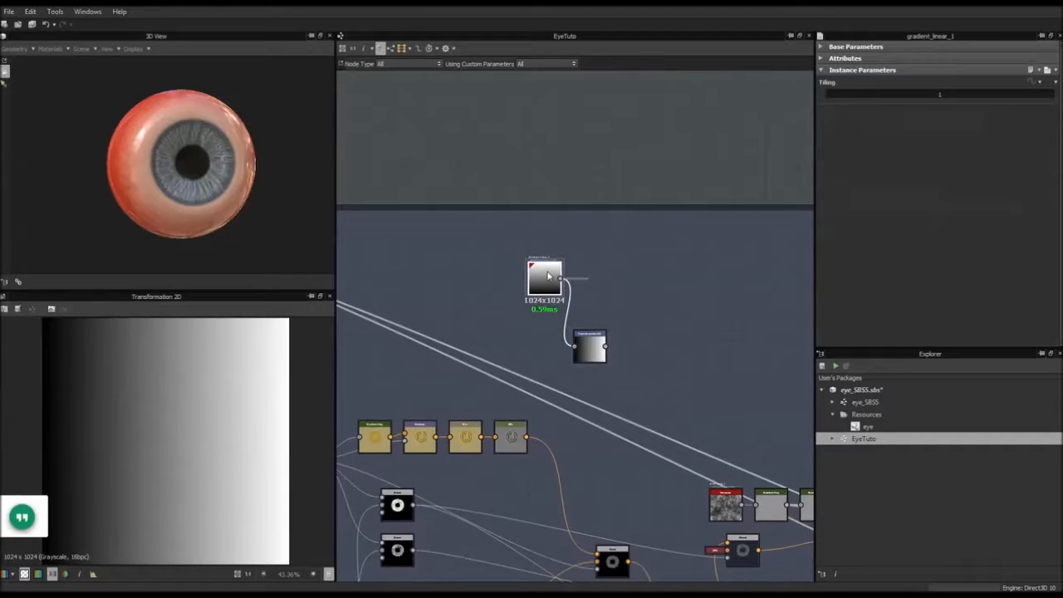
pyautogui.press('space')
pyautogui.write('gradient')
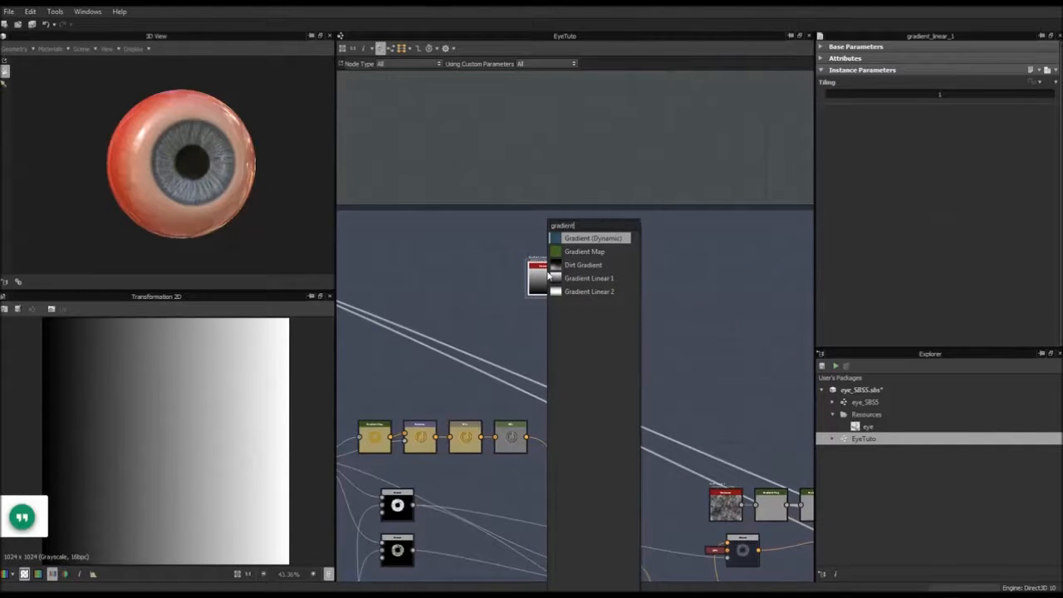
pyautogui.press('Down')
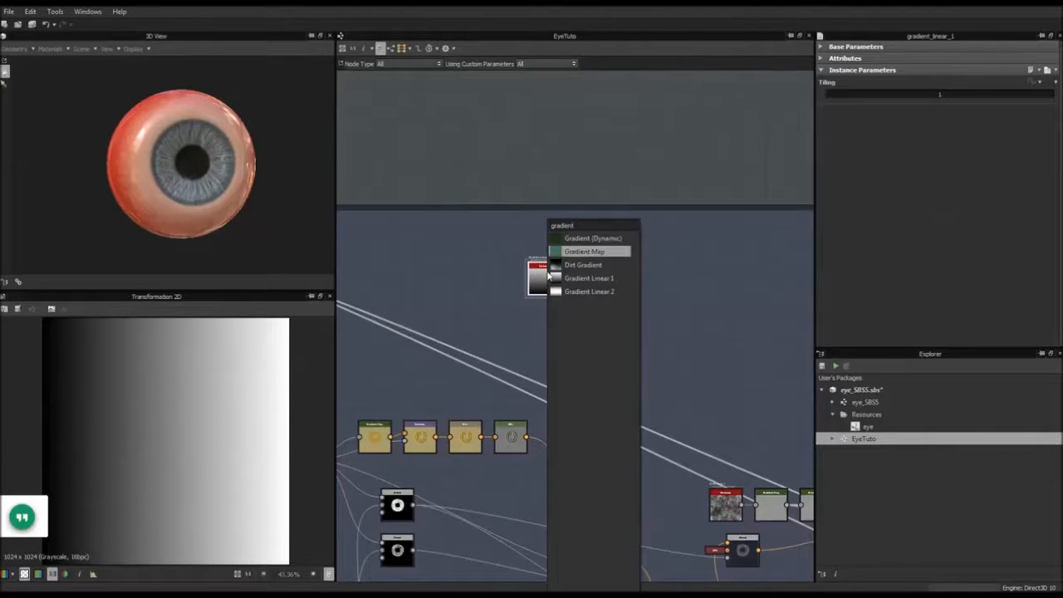
pyautogui.press('Return')
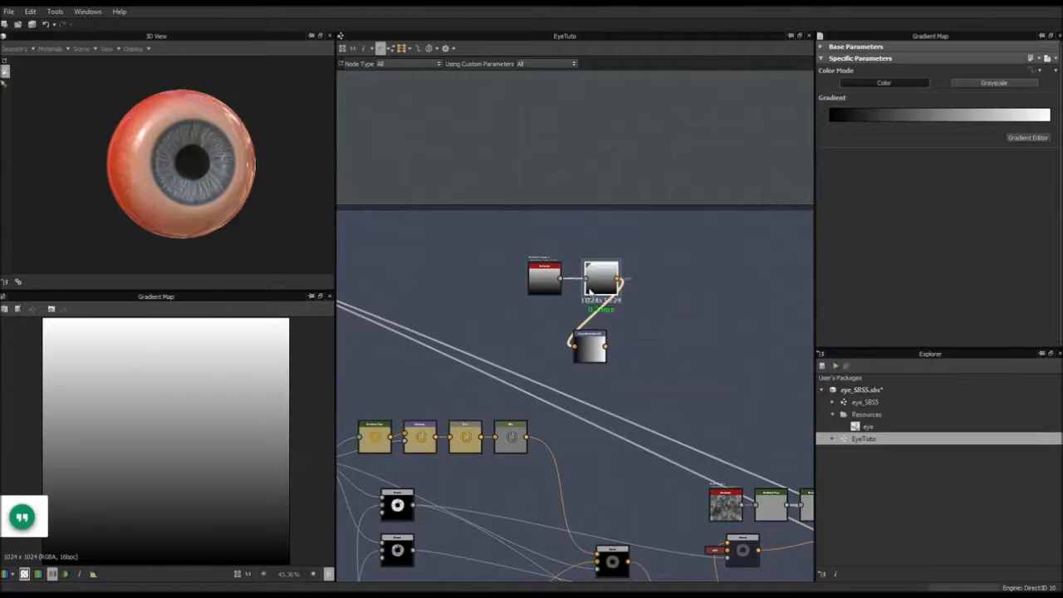
# Reconnect the Transformation 2D directly to Gradient Linear 1 and arrange the Gradient Map above it as a separate branch.
pyautogui.moveTo(558, 277); pyautogui.dragTo(666, 354)
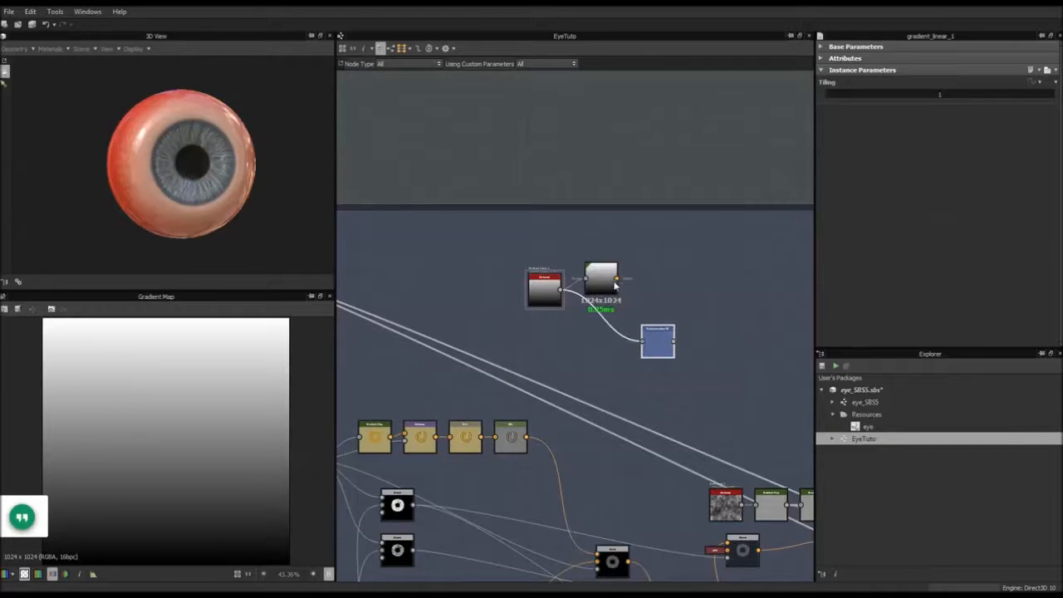
pyautogui.moveTo(601, 281); pyautogui.dragTo(613, 257)
pyautogui.click(540, 299)
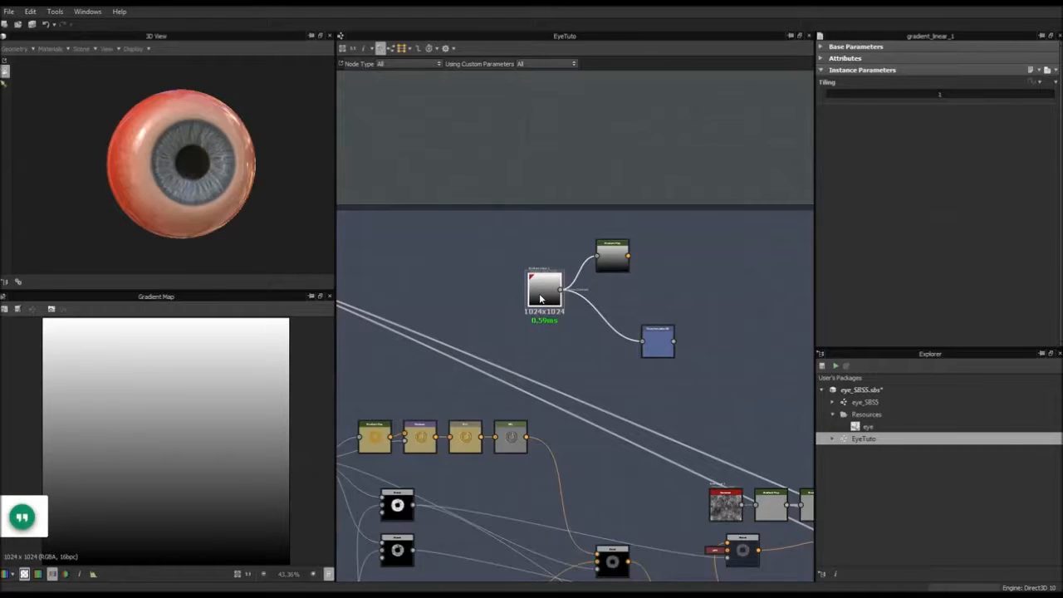
# Duplicate the Gradient Map node, feed the copy from Gradient Linear 1, and stack both Gradient Maps above the Transformation 2D node.
pyautogui.click(618, 248)
pyautogui.hotkey('ctrl', 'c')
pyautogui.hotkey('ctrl', 'v')
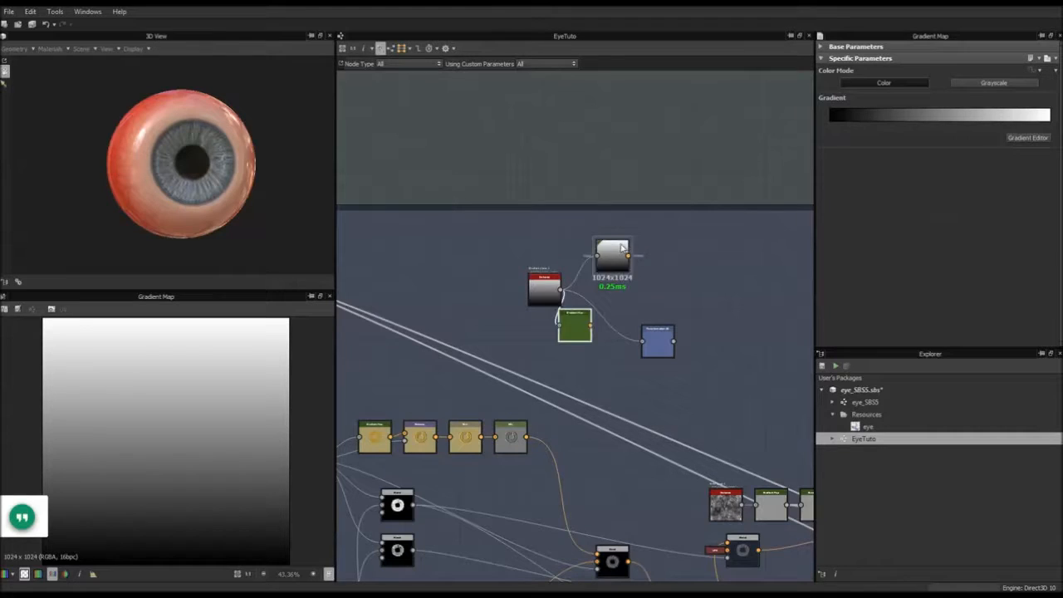
pyautogui.moveTo(582, 307); pyautogui.dragTo(652, 292)
pyautogui.moveTo(621, 258); pyautogui.dragTo(621, 236)
pyautogui.click(647, 312)
pyautogui.moveTo(646, 312); pyautogui.dragTo(612, 279)
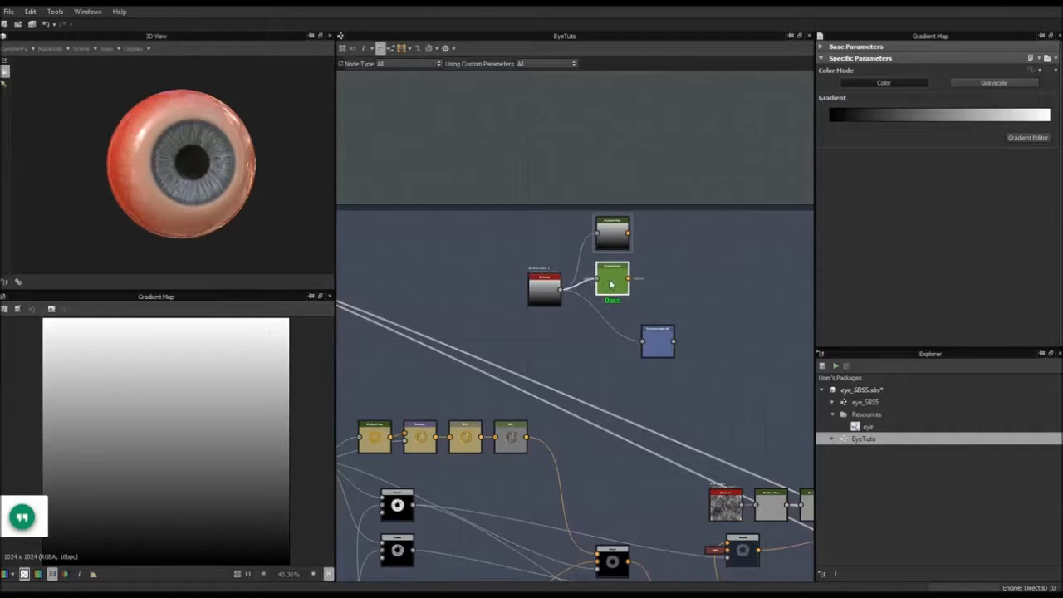
pyautogui.click(652, 334)
pyautogui.moveTo(652, 334); pyautogui.dragTo(611, 328)
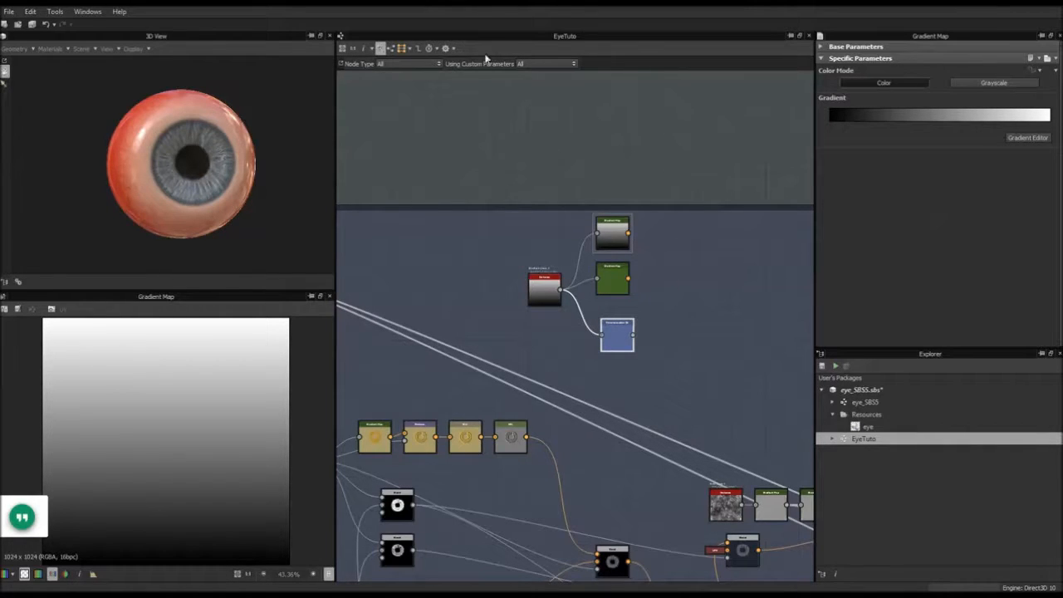
# Open the eye_SBS5 graph and examine how its Iris Background color nodes are chained after the two Gradient Maps.
pyautogui.doubleClick(884, 405)
pyautogui.scroll(5, 526, 219)
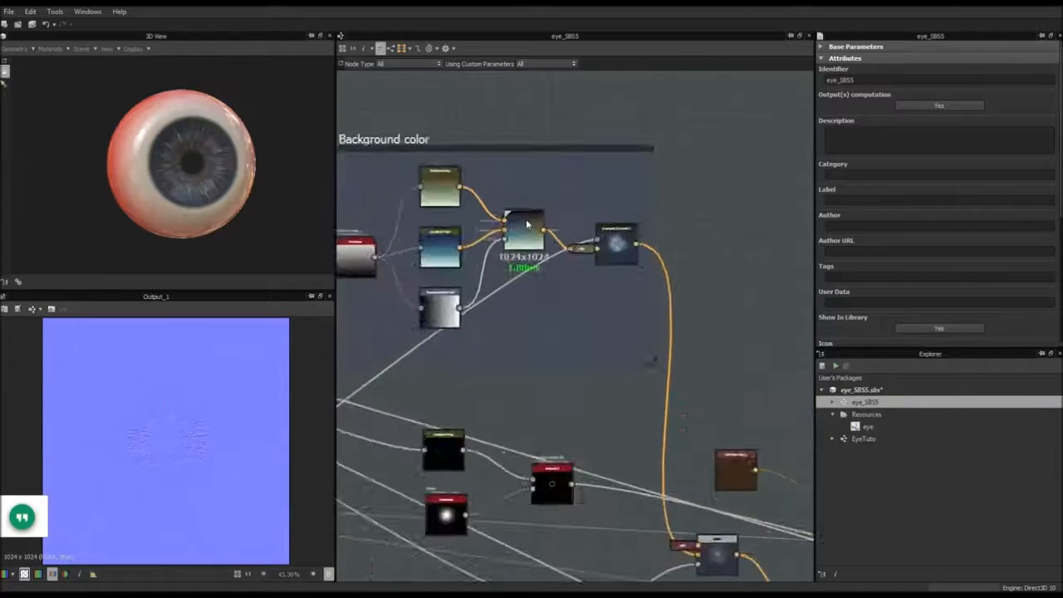
pyautogui.scroll(3, 526, 219)
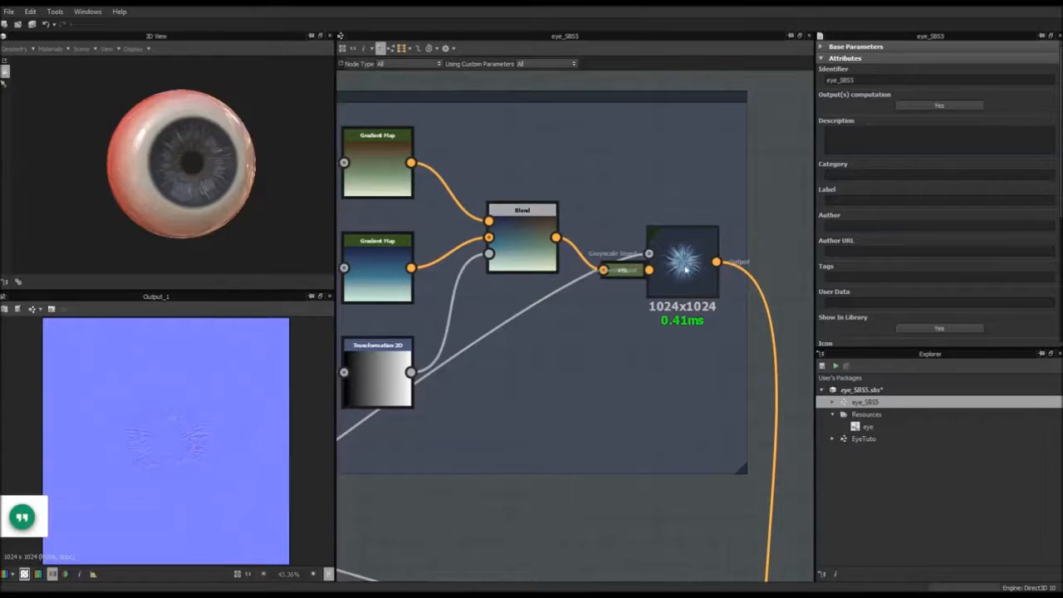
pyautogui.scroll(-2, 682, 263)
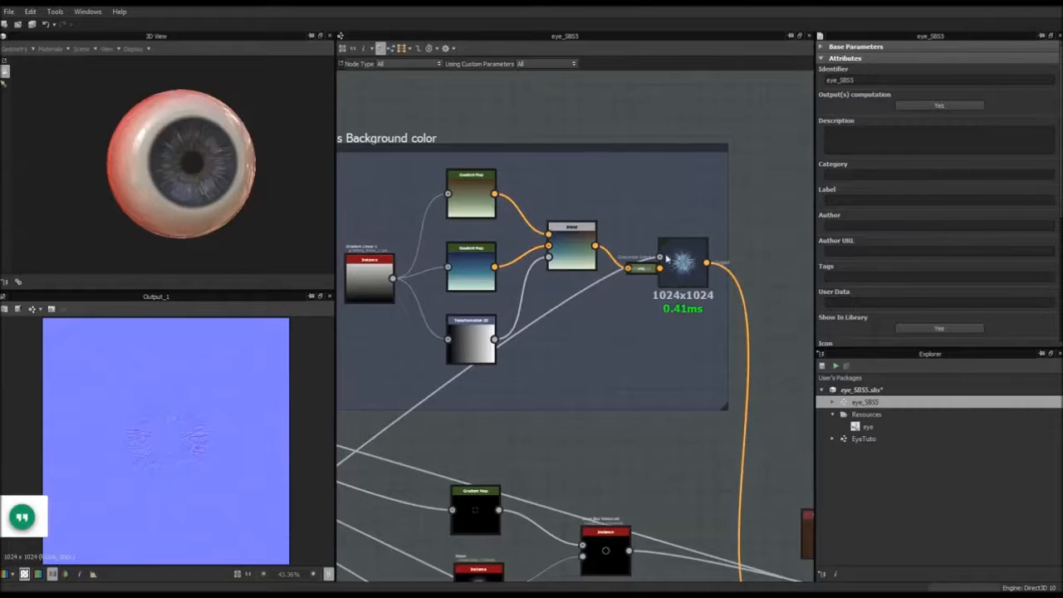
pyautogui.scroll(-4, 608, 205)
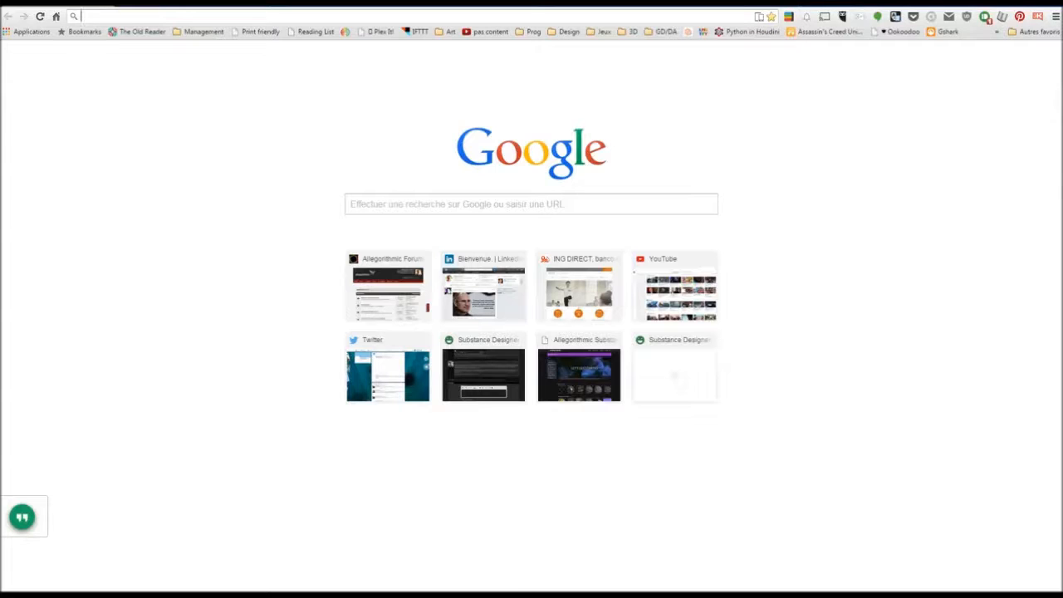
# Switch to the web browser, search for "eye color" images, and open the grid of twelve eye photos full size as a color reference.
pyautogui.write('eye color')
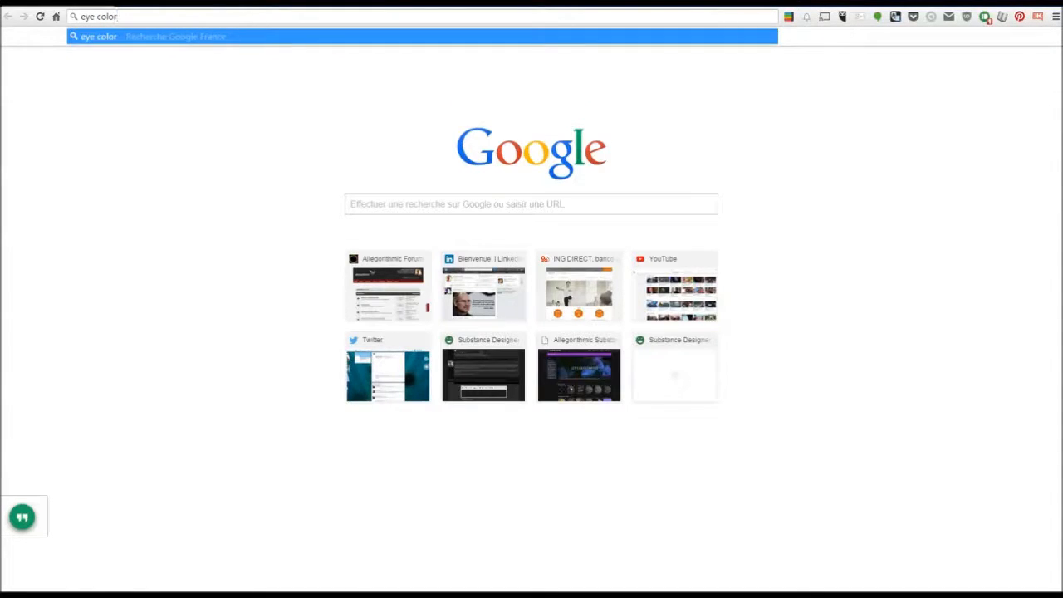
pyautogui.press('Return')
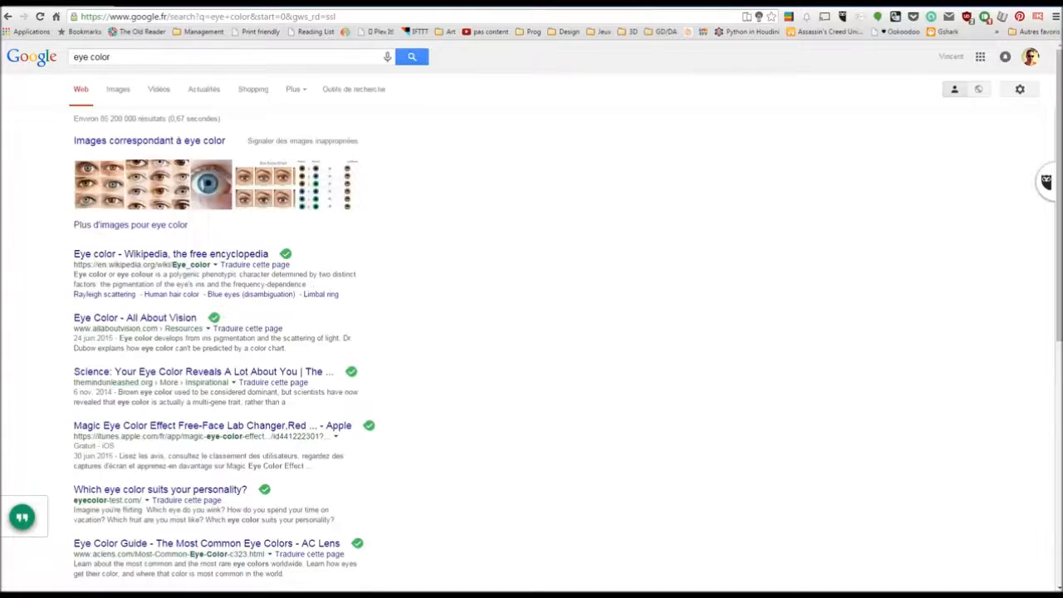
pyautogui.click(219, 140)
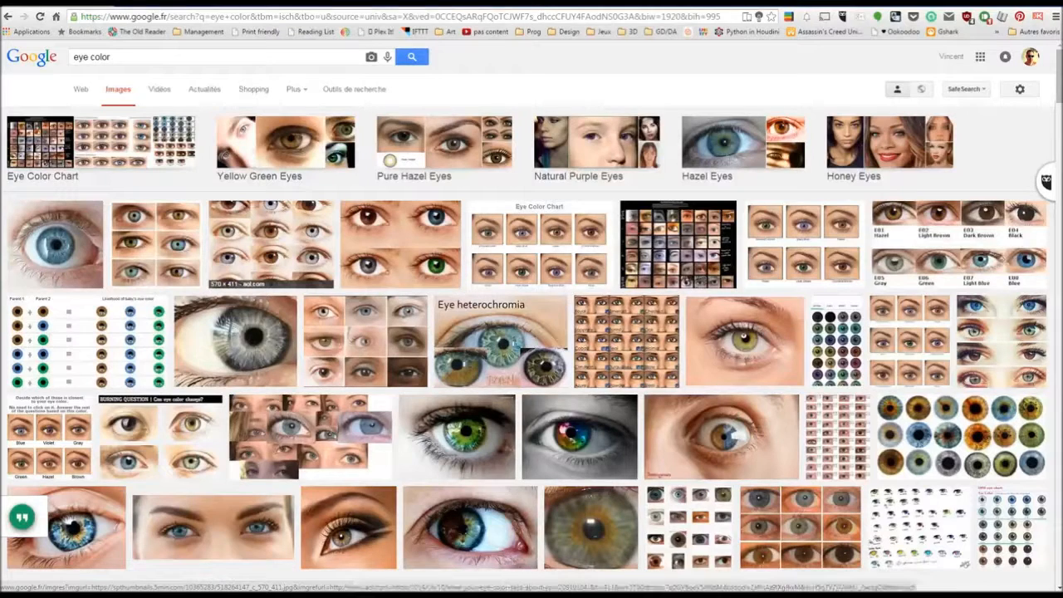
pyautogui.click(270, 244)
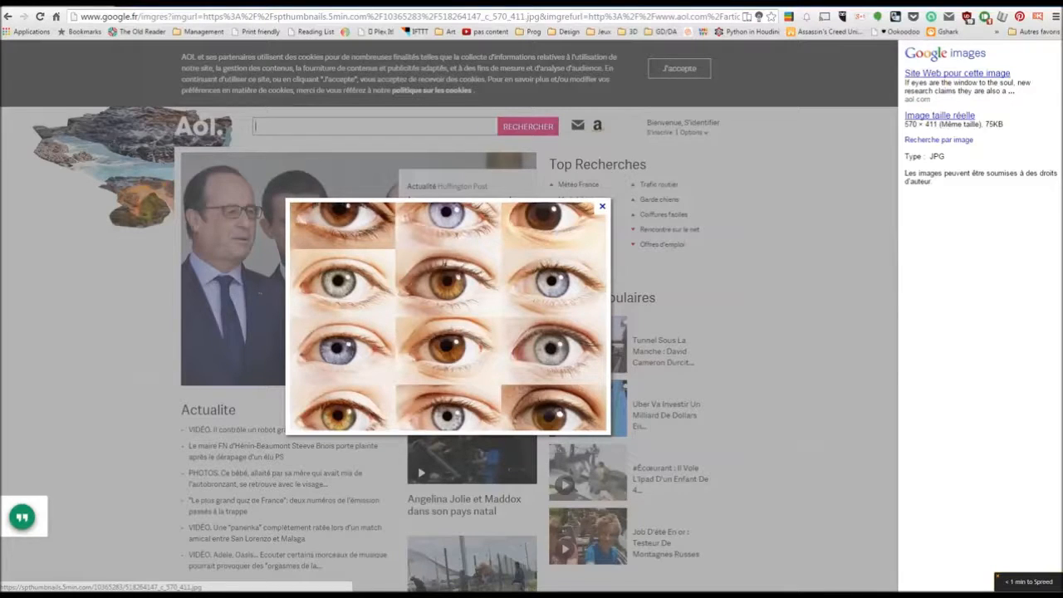
pyautogui.click(940, 115)
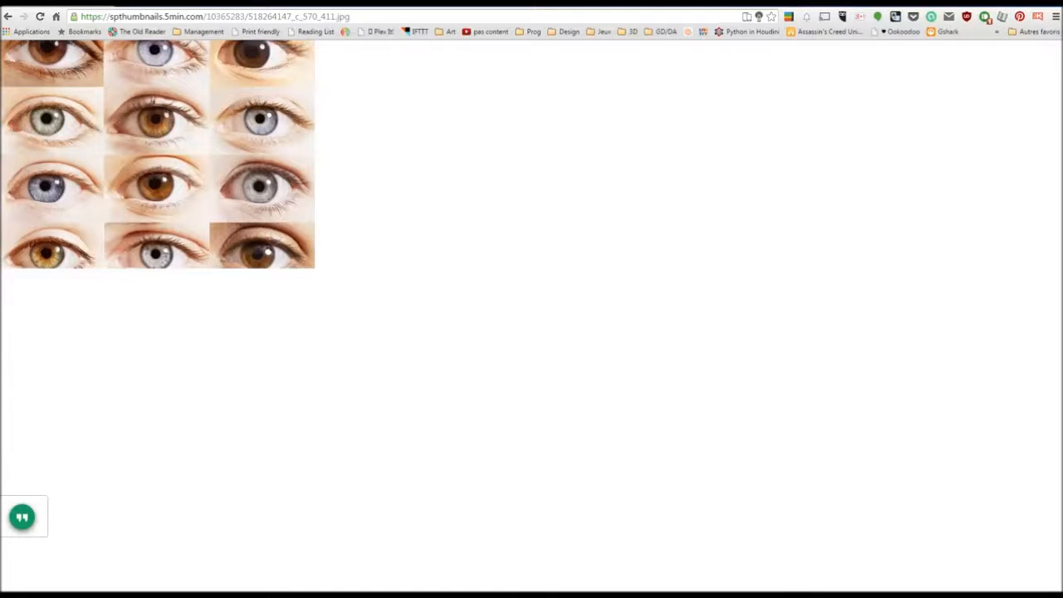
pyautogui.moveTo(499, 7); pyautogui.dragTo(0, 80)
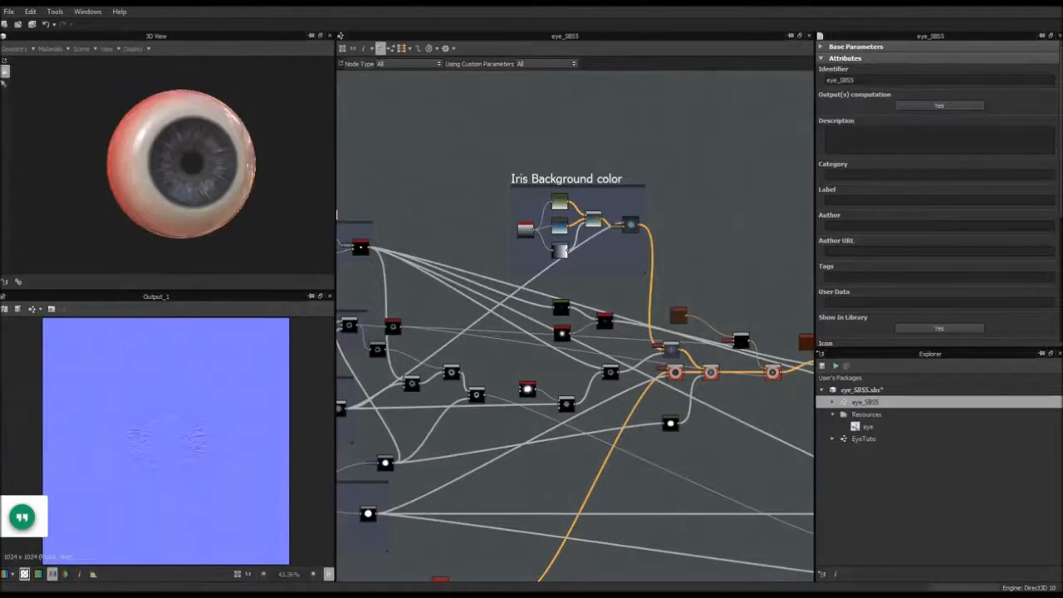
# Review the gradient colors used in the Iris Background color frame of the eye_SBS5 graph.
pyautogui.moveTo(567, 171); pyautogui.dragTo(565, 186, button='middle')
pyautogui.scroll(6, 565, 186)
pyautogui.moveTo(584, 294); pyautogui.dragTo(552, 168, button='middle')
pyautogui.scroll(-4, 513, 148)
# In the EyeTuto graph, set the upper Gradient Map's gradient from orange-brown (RGB 182, 107, 50) to pale tan (RGB 188, 178, 127).
pyautogui.doubleClick(864, 439)
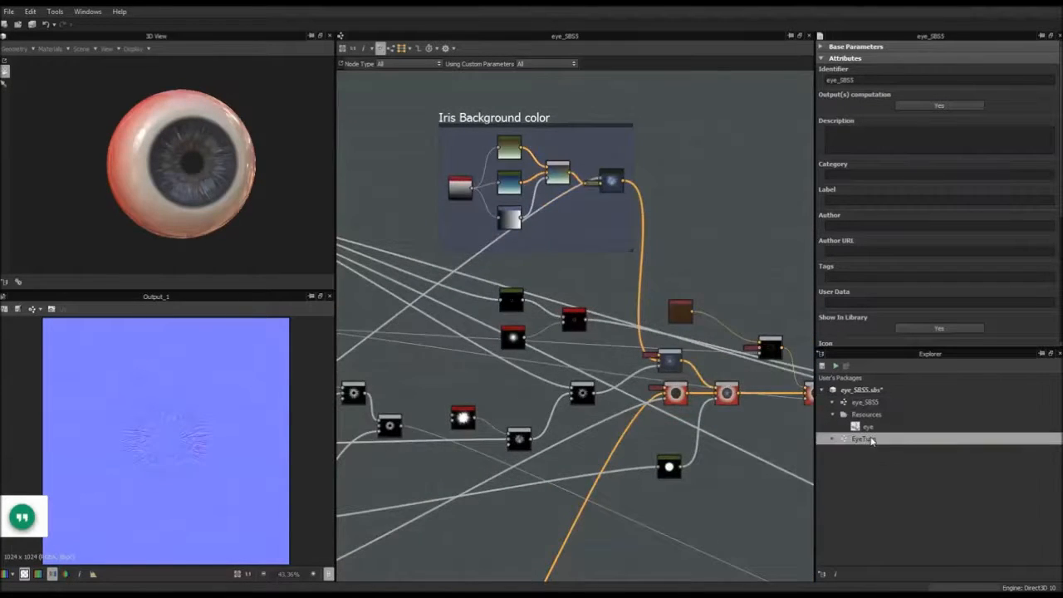
pyautogui.scroll(3, 584, 266)
pyautogui.scroll(6, 461, 280)
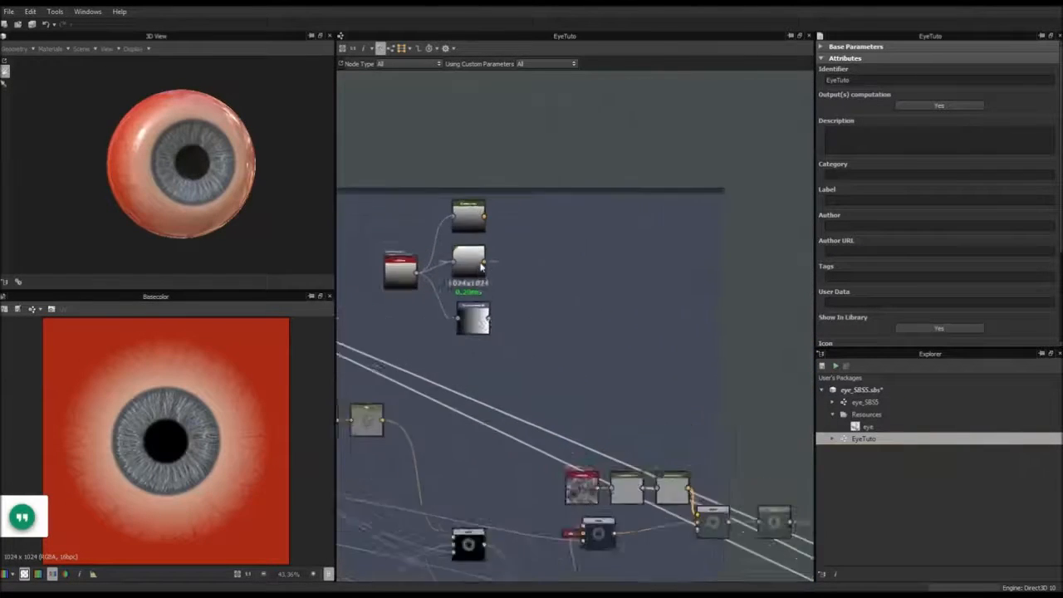
pyautogui.moveTo(498, 228); pyautogui.dragTo(525, 210, button='middle')
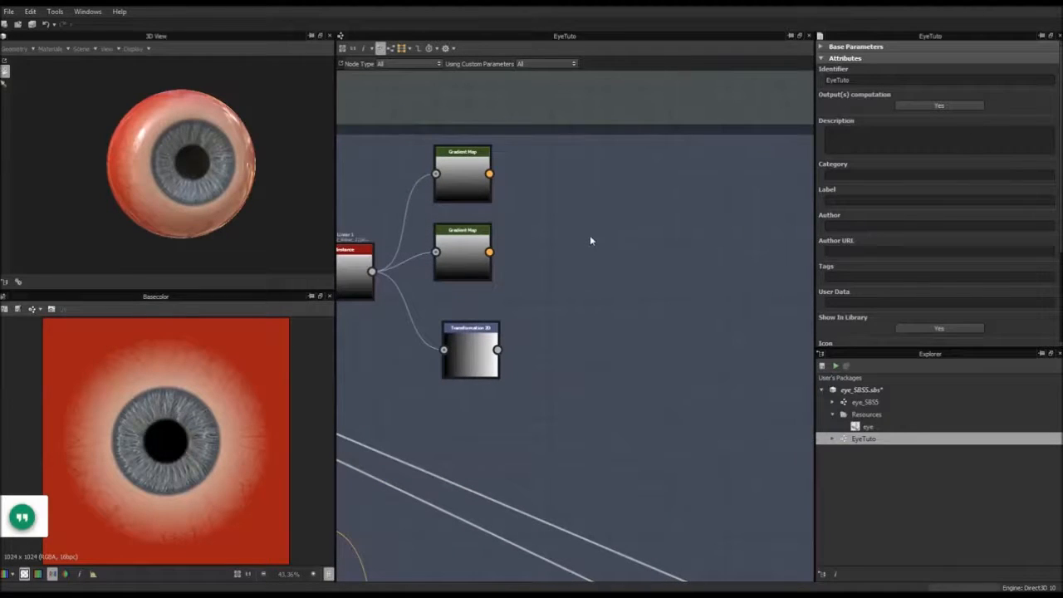
pyautogui.click(463, 192)
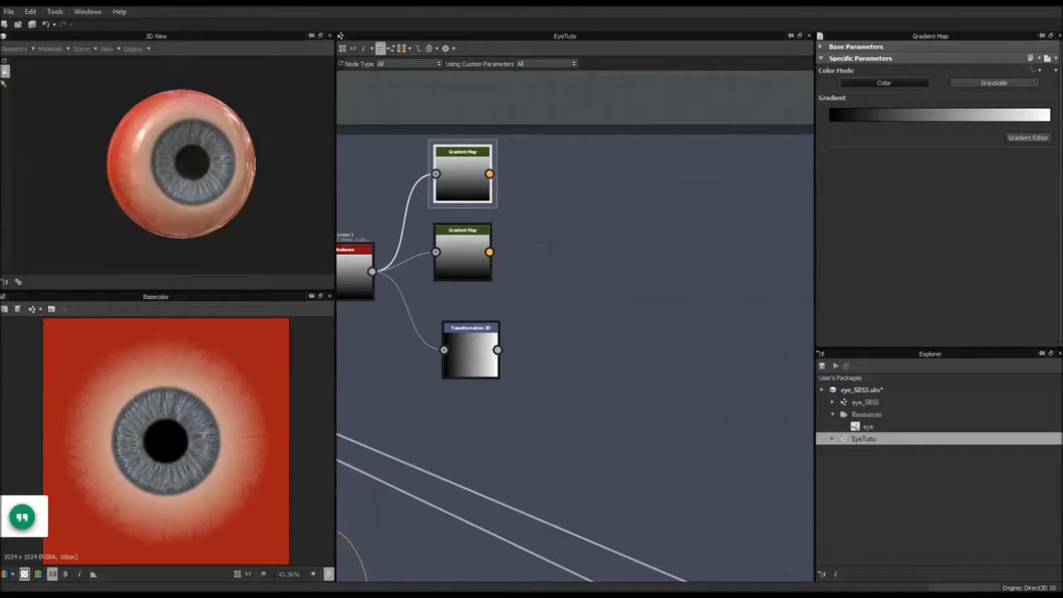
pyautogui.click(1028, 137)
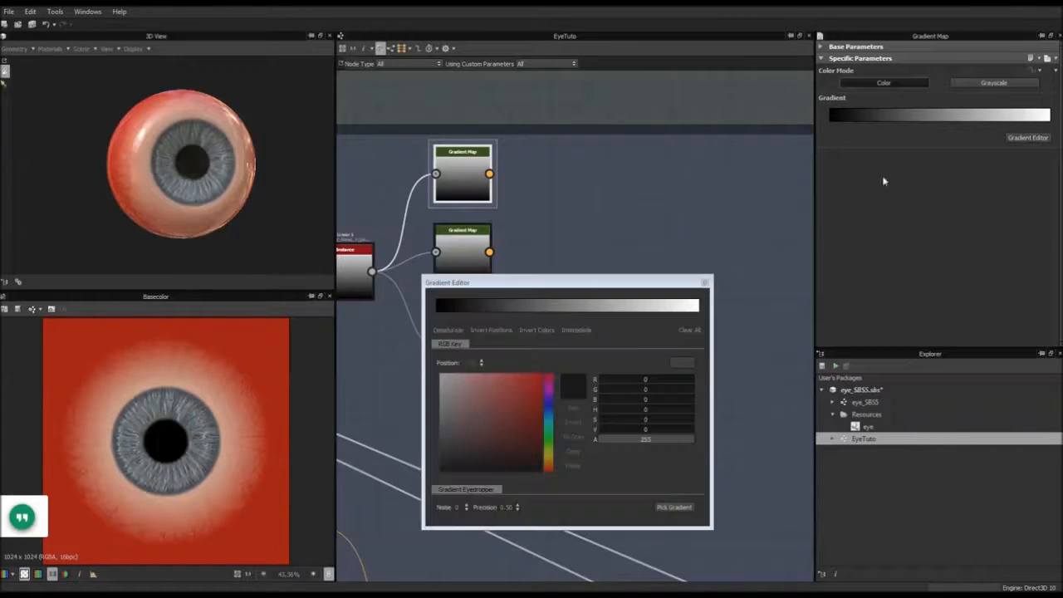
pyautogui.click(441, 312)
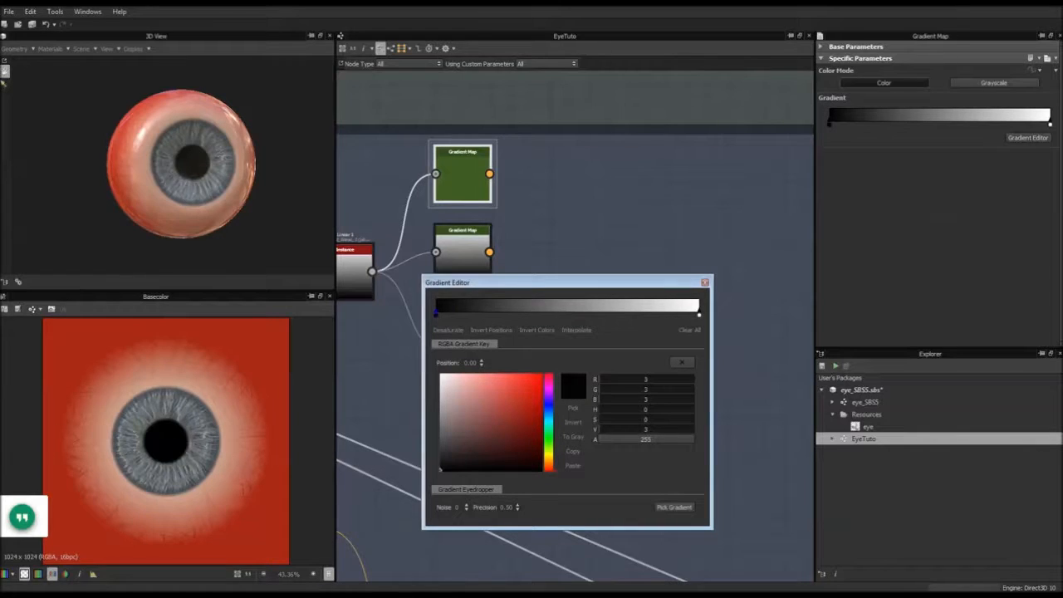
pyautogui.click(573, 408)
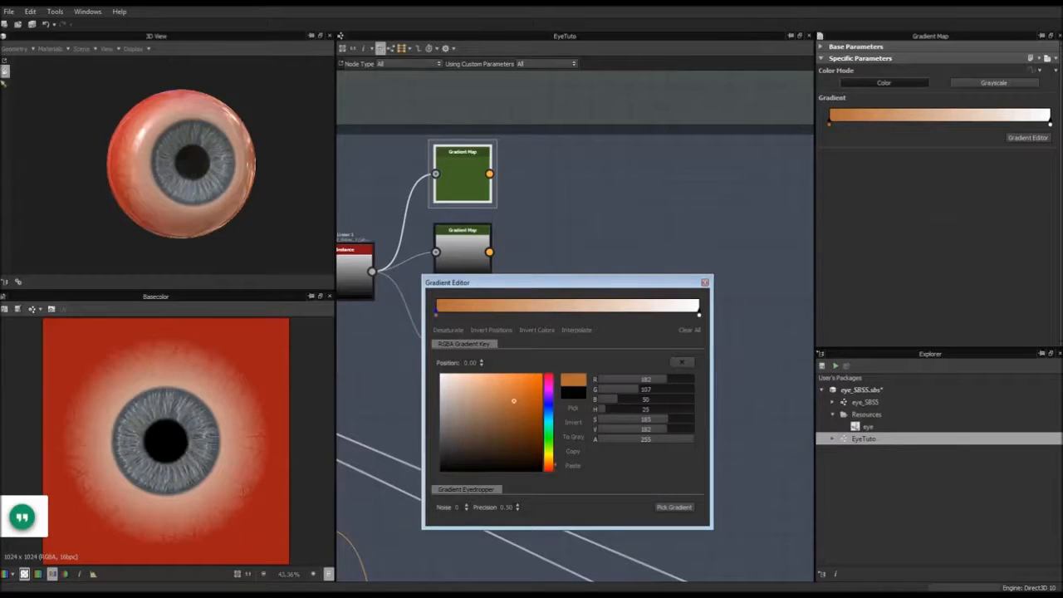
pyautogui.click(698, 314)
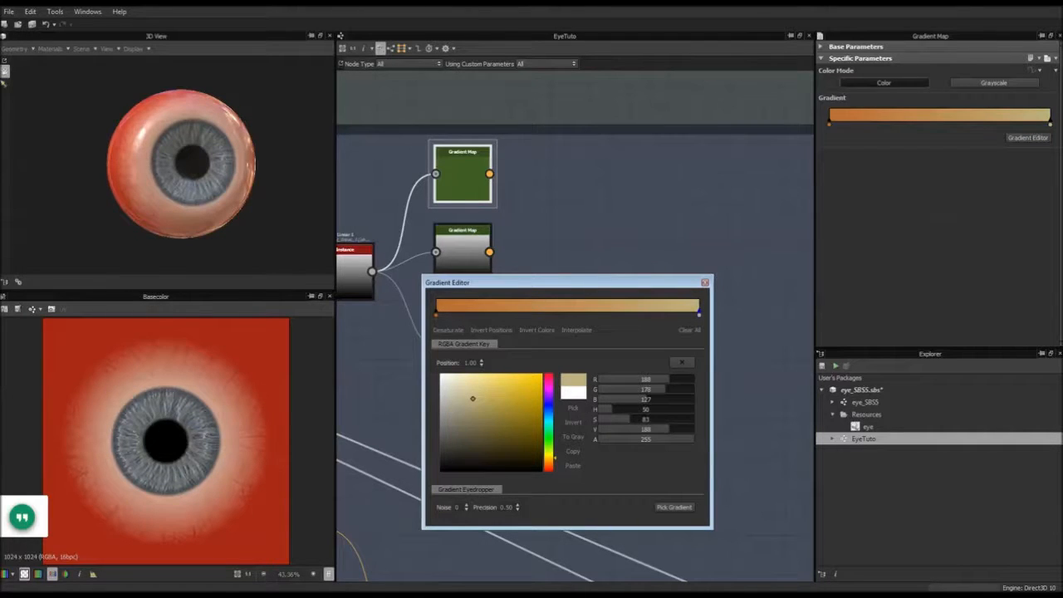
pyautogui.click(704, 283)
# Set the start key of the lower Gradient Map's gradient to a blue-grey (RGB 114, 119, 141) at position 0.00.
pyautogui.click(463, 249)
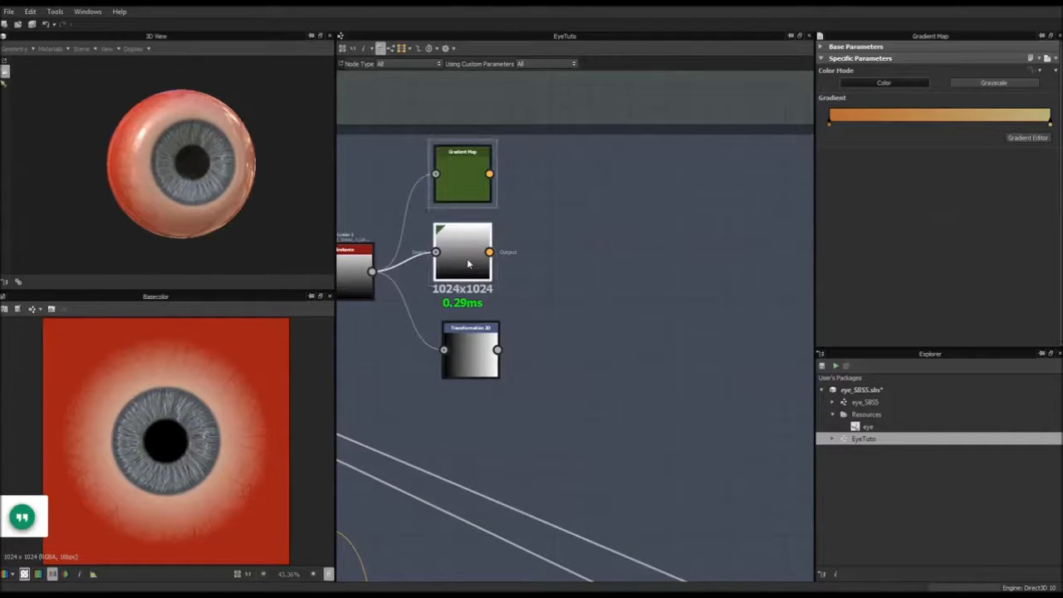
pyautogui.click(1027, 138)
pyautogui.moveTo(579, 283); pyautogui.dragTo(714, 233)
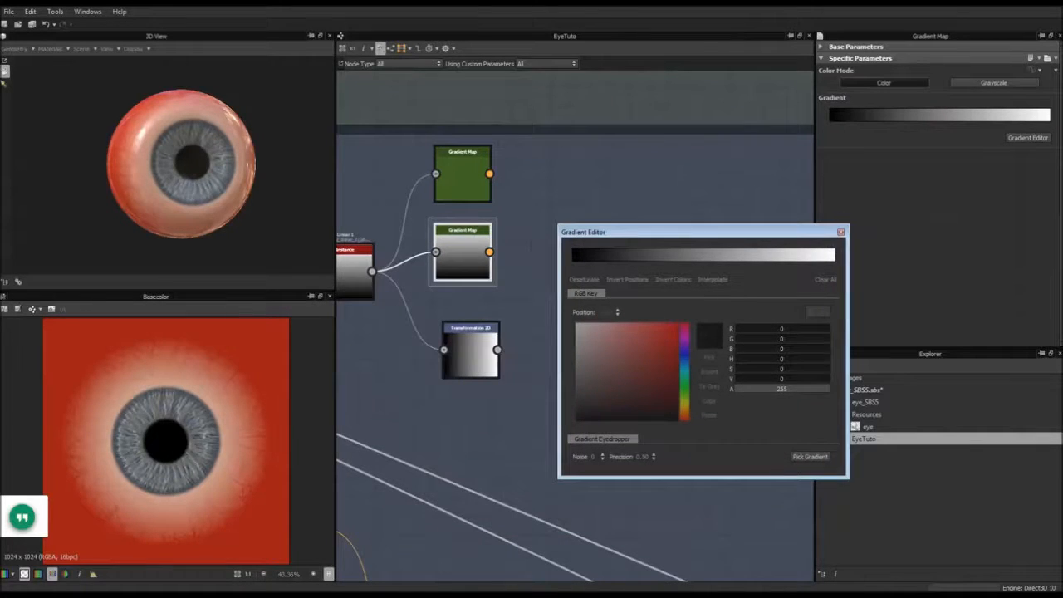
pyautogui.click(575, 261)
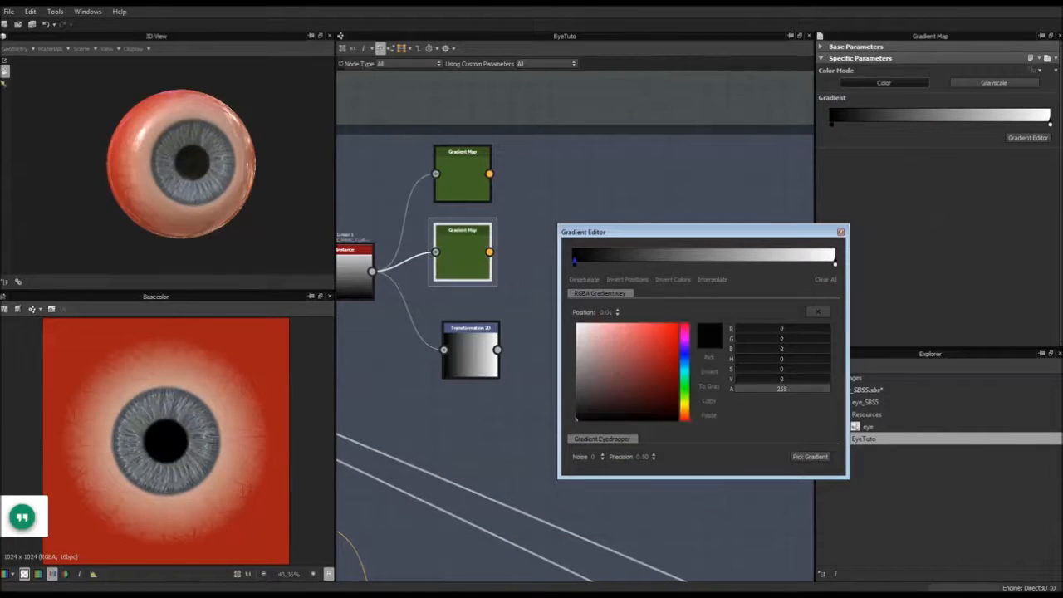
pyautogui.moveTo(575, 261); pyautogui.dragTo(570, 262)
pyautogui.click(135, 440)
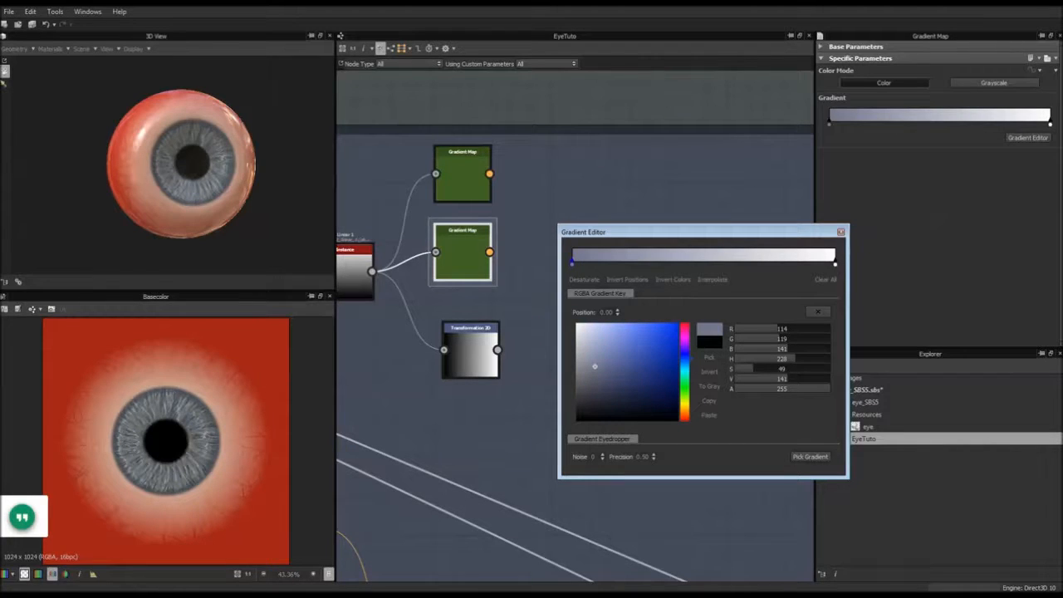
# Sample a light blue for the lower Gradient Map's end key and shift it to a saturated cyan (RGB 104, 193, 200).
pyautogui.click(835, 264)
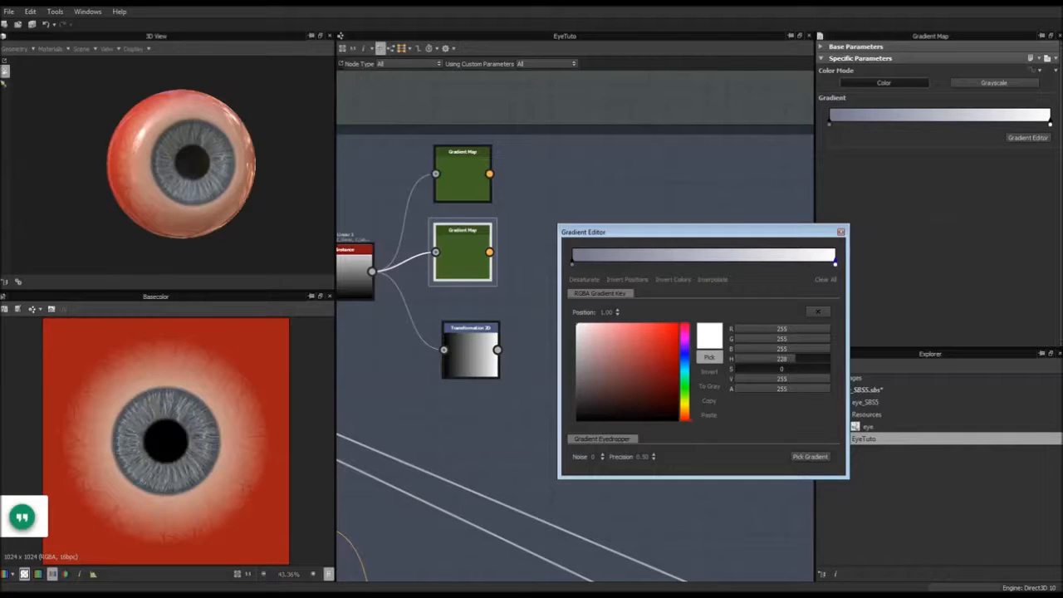
pyautogui.click(141, 420)
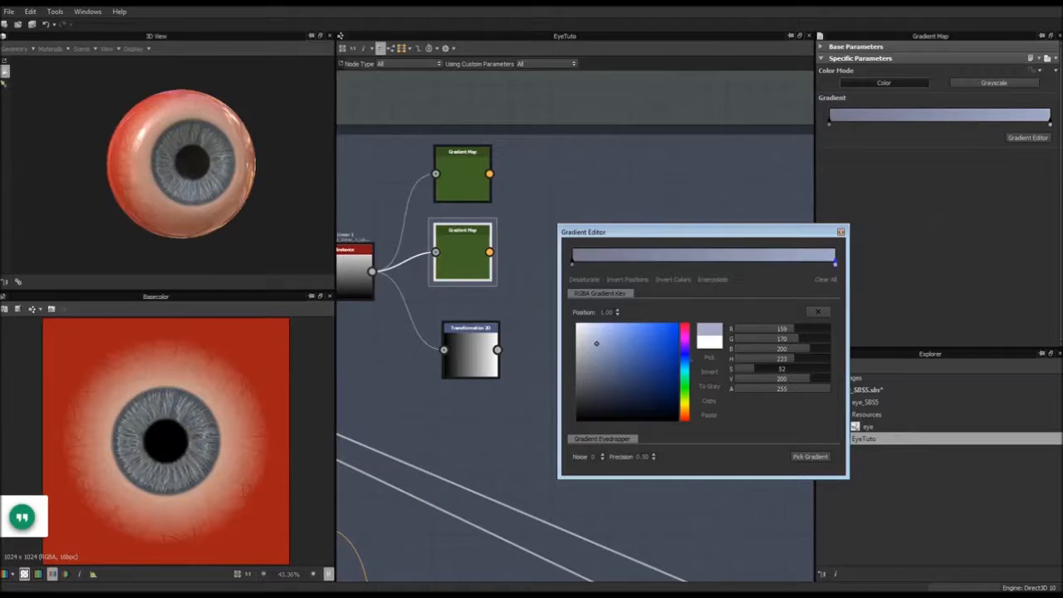
pyautogui.click(835, 264)
pyautogui.moveTo(595, 343); pyautogui.dragTo(624, 343)
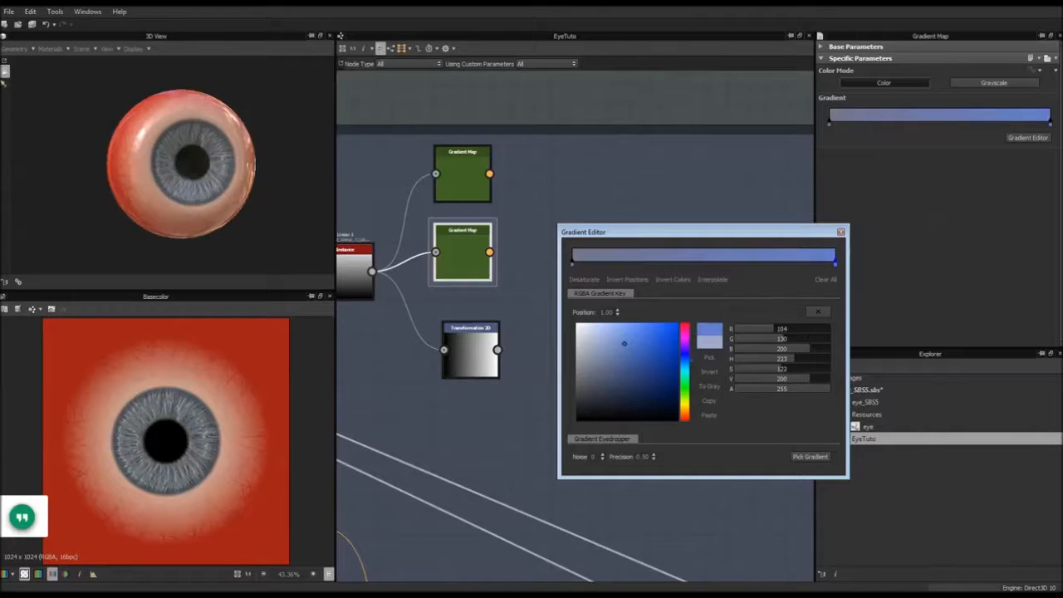
pyautogui.moveTo(685, 360); pyautogui.dragTo(684, 371)
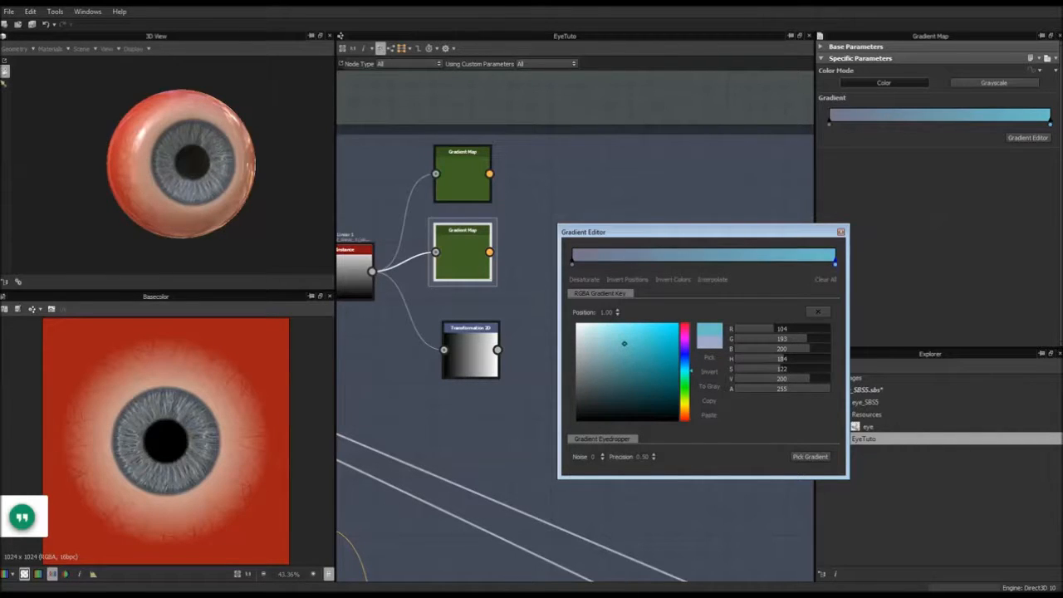
pyautogui.click(840, 233)
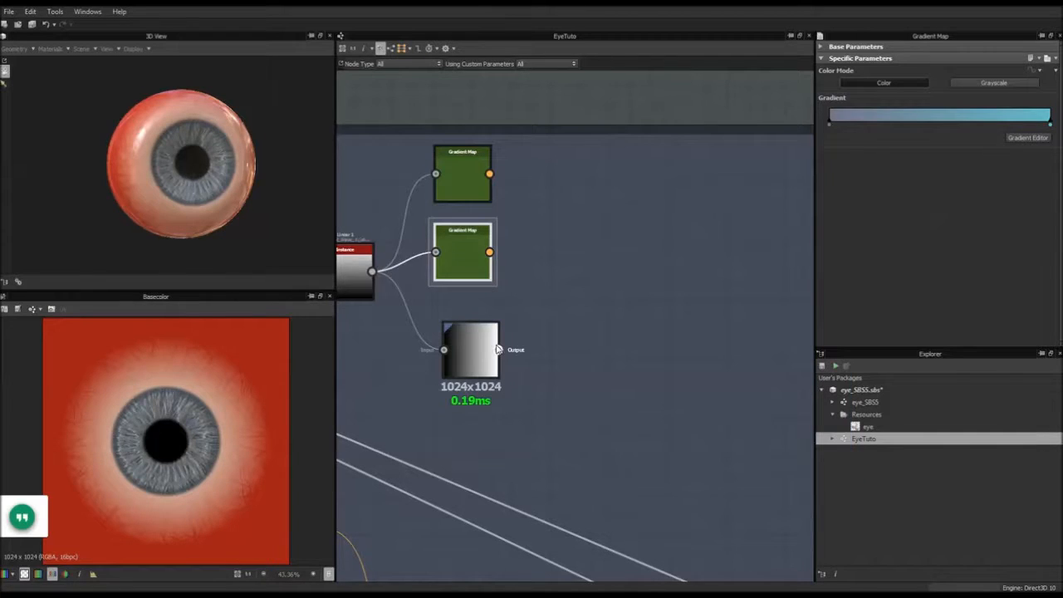
# Add a Blend node with the blue Gradient Map as background and the orange Gradient Map as foreground.
pyautogui.doubleClick(462, 183)
pyautogui.doubleClick(466, 247)
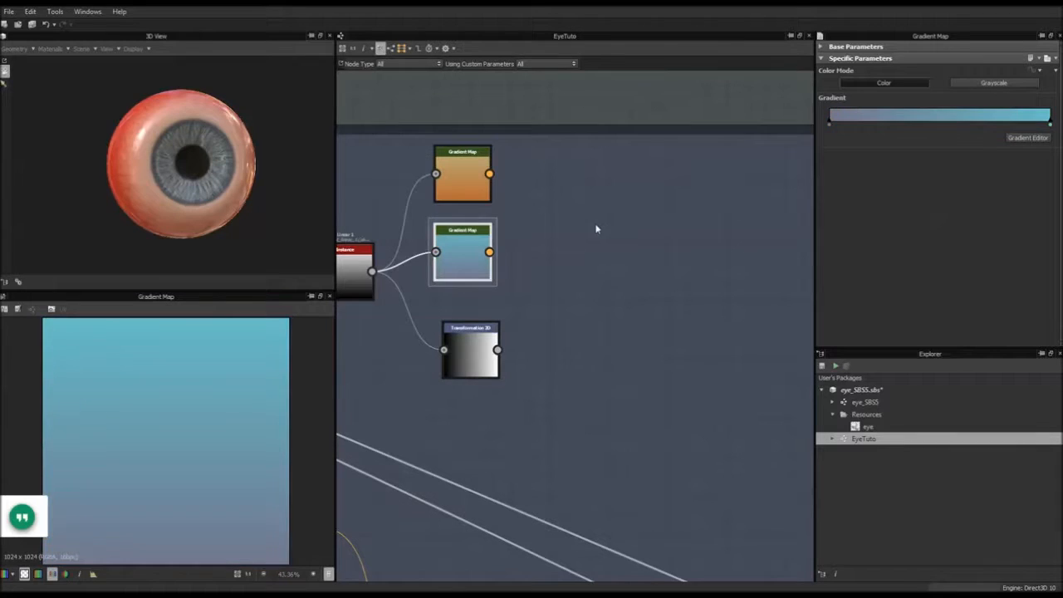
pyautogui.press('space')
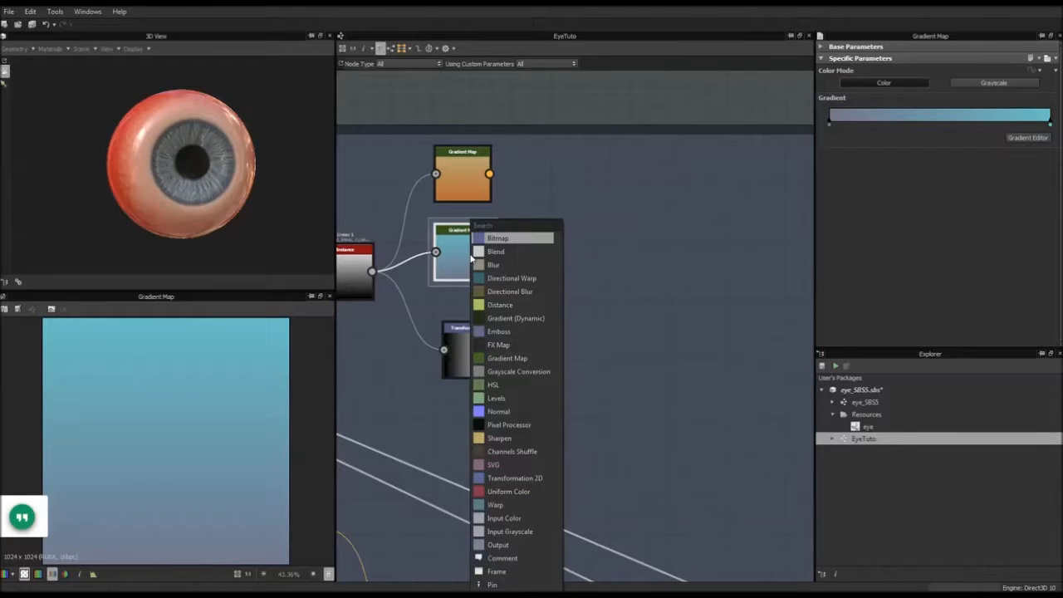
pyautogui.write('blend')
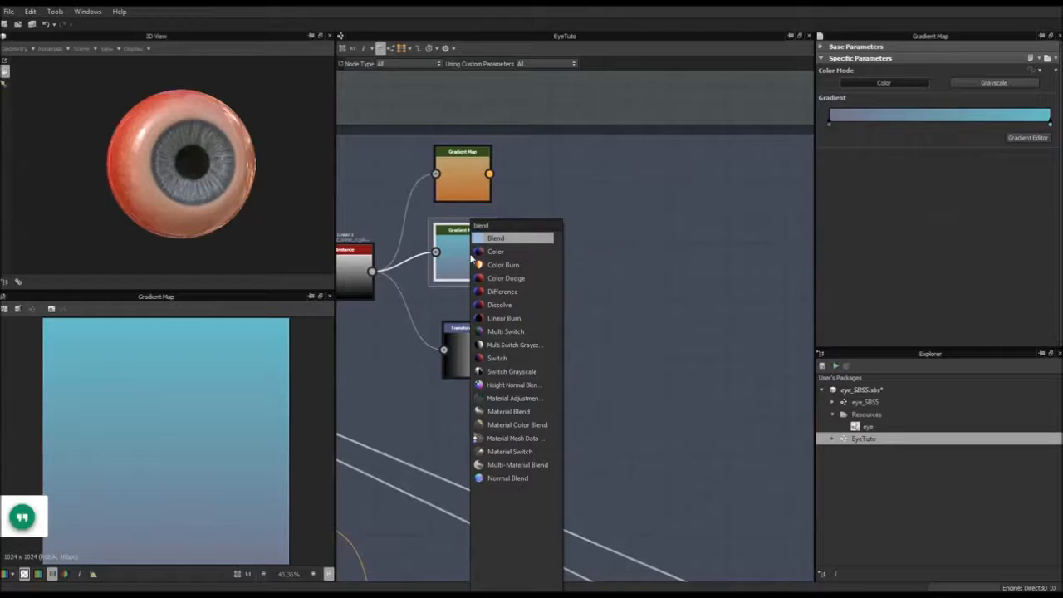
pyautogui.press('Return')
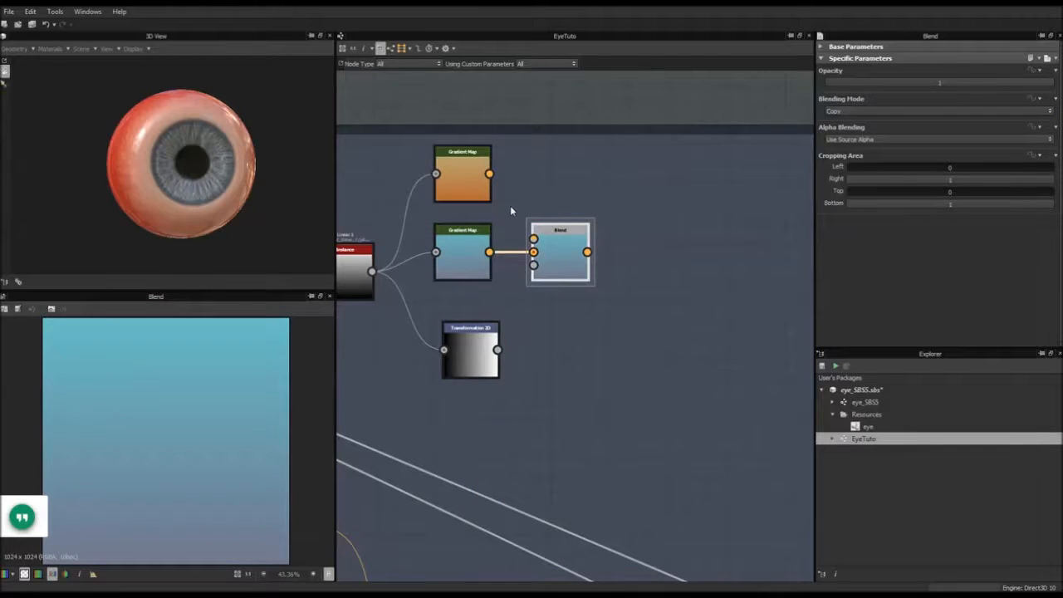
pyautogui.moveTo(490, 174); pyautogui.dragTo(534, 239)
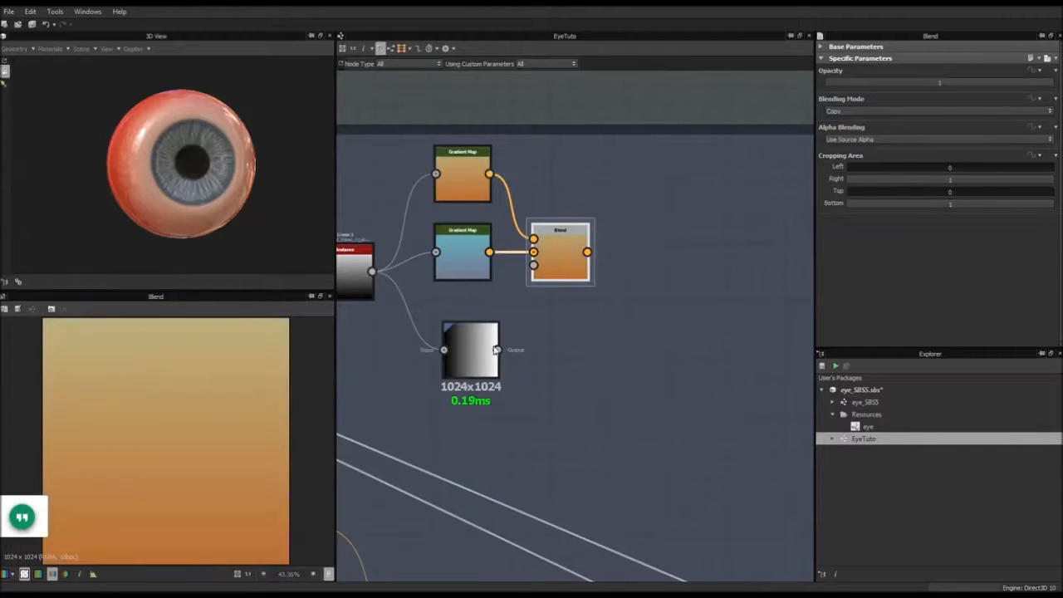
# Connect the Transformation 2D output to the Blend node's opacity input and move the Blend node slightly up.
pyautogui.moveTo(497, 348); pyautogui.dragTo(534, 265)
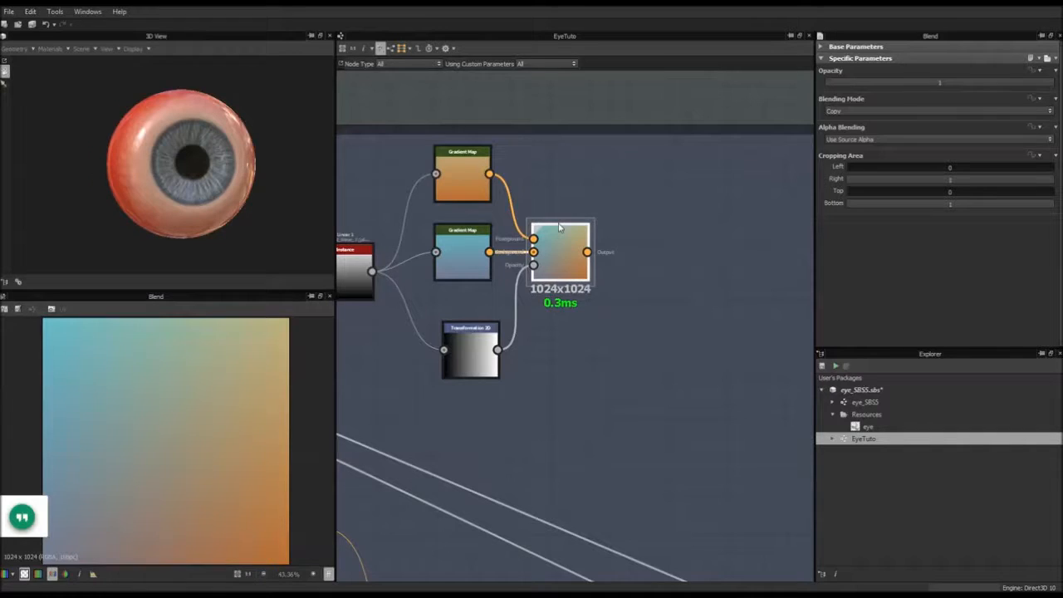
pyautogui.moveTo(560, 226); pyautogui.dragTo(560, 206)
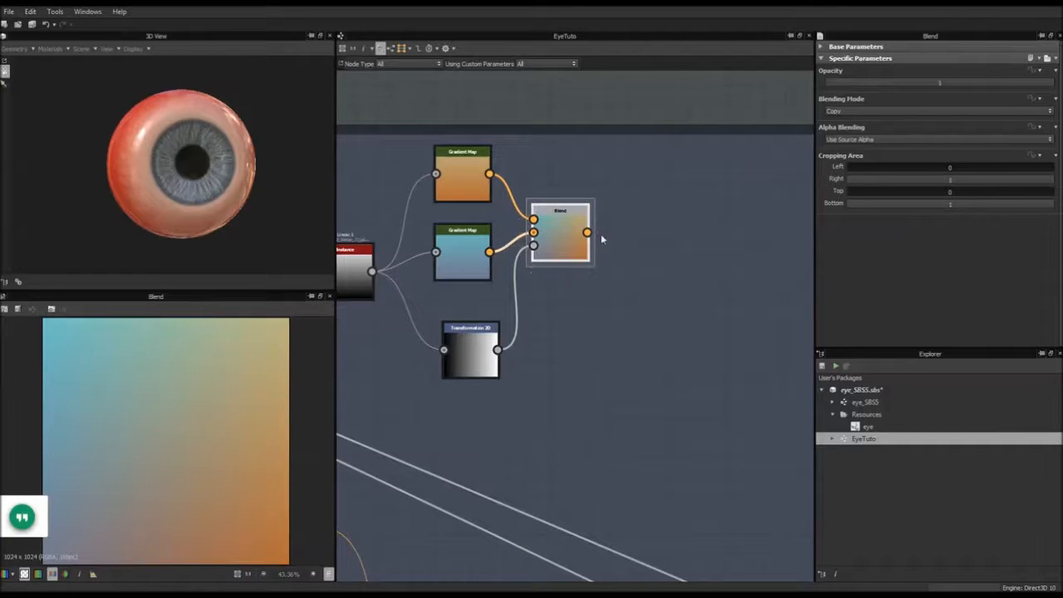
# Darken the start key of the upper Gradient Map's gradient to a deep brown (RGB 108, 59, 25).
pyautogui.click(462, 176)
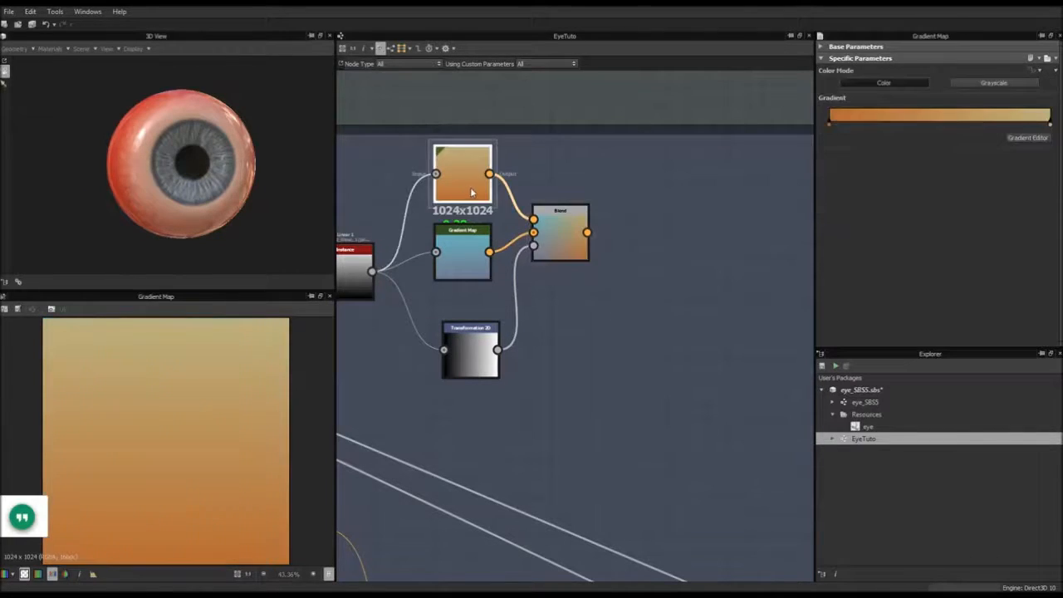
pyautogui.click(829, 123)
pyautogui.moveTo(654, 351)
pyautogui.mouseDown()
pyautogui.moveTo(629, 373)
pyautogui.moveTo(654, 379)
pyautogui.mouseUp()
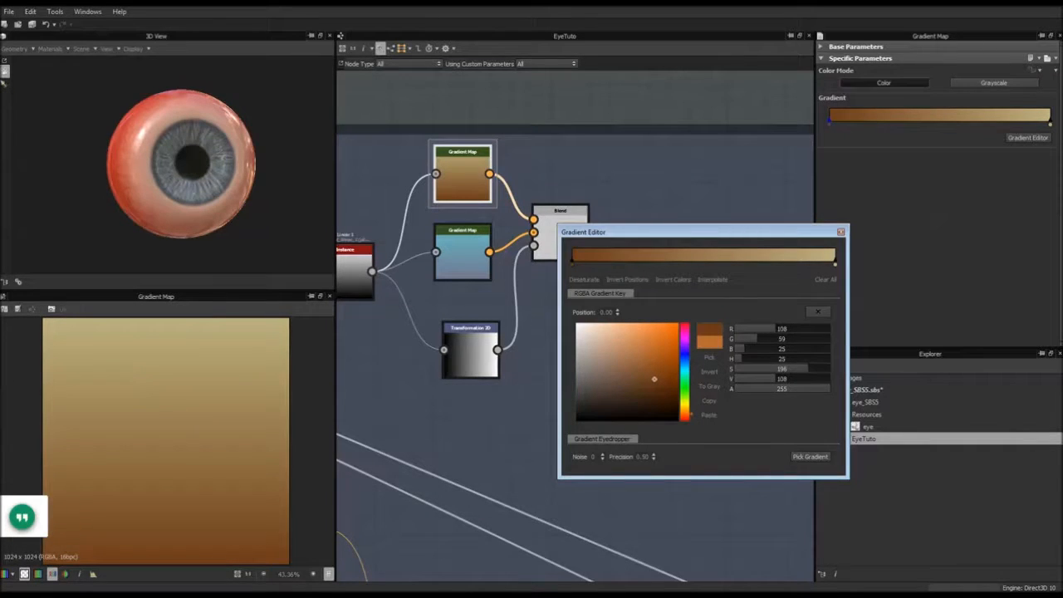
pyautogui.click(841, 232)
# Add a Gradient (Dynamic) node after the color Blend node.
pyautogui.click(572, 234)
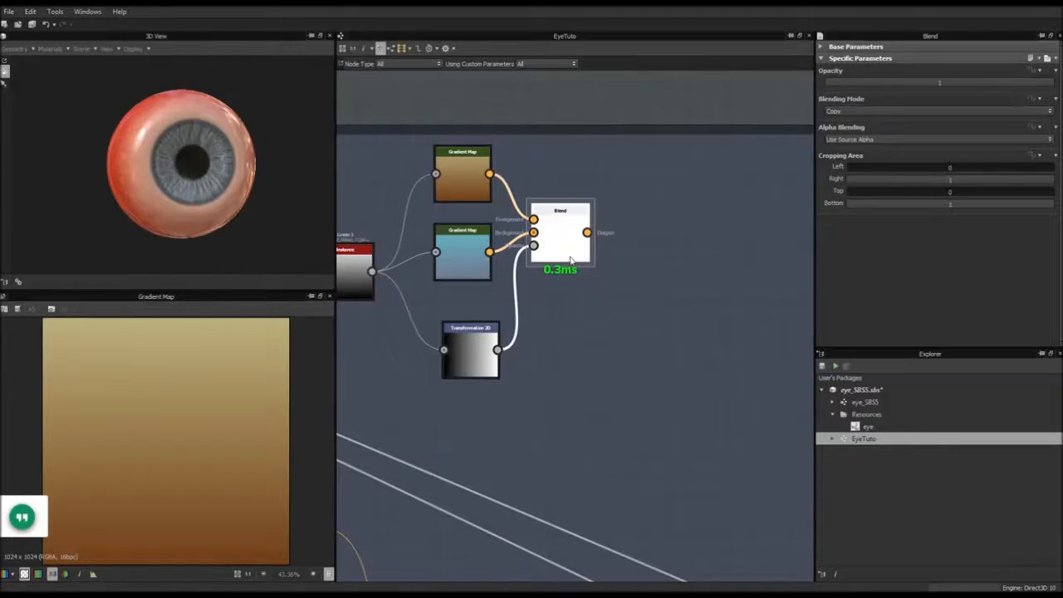
pyautogui.press('space')
pyautogui.write('dynam')
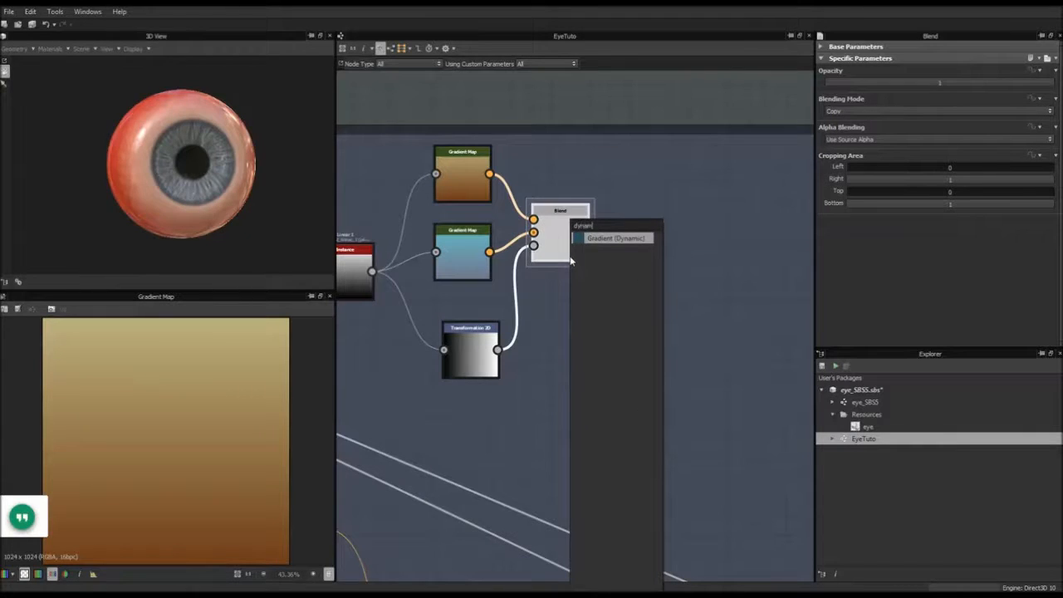
pyautogui.write('ic')
pyautogui.press('Return')
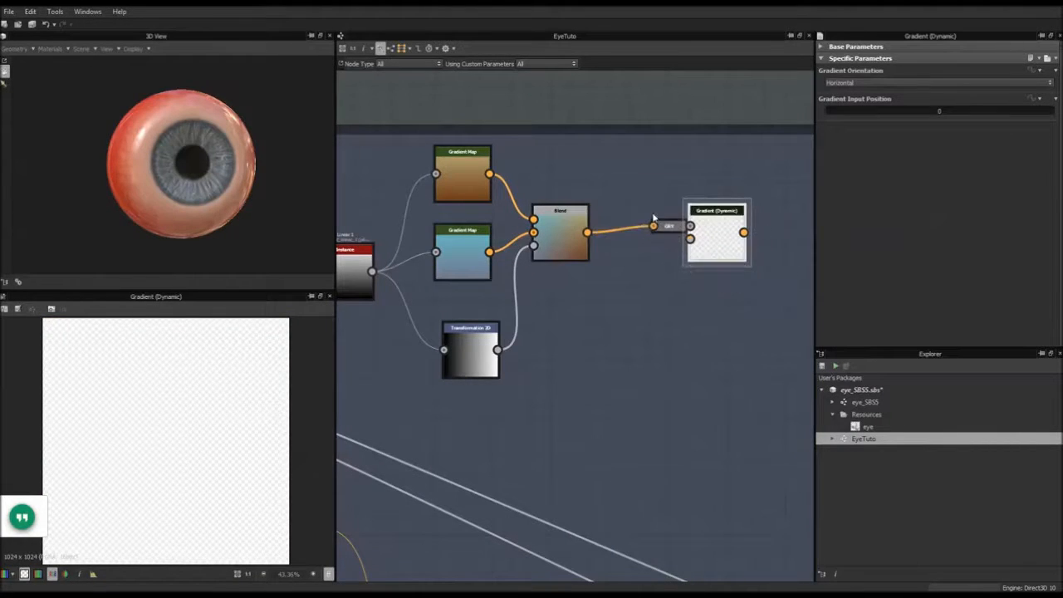
# Delete the grayscale conversion node and connect the color Blend output to the Gradient (Dynamic) node's gradient input.
pyautogui.scroll(3, 677, 230)
pyautogui.scroll(-1, 683, 232)
pyautogui.click(652, 226)
pyautogui.press('Delete')
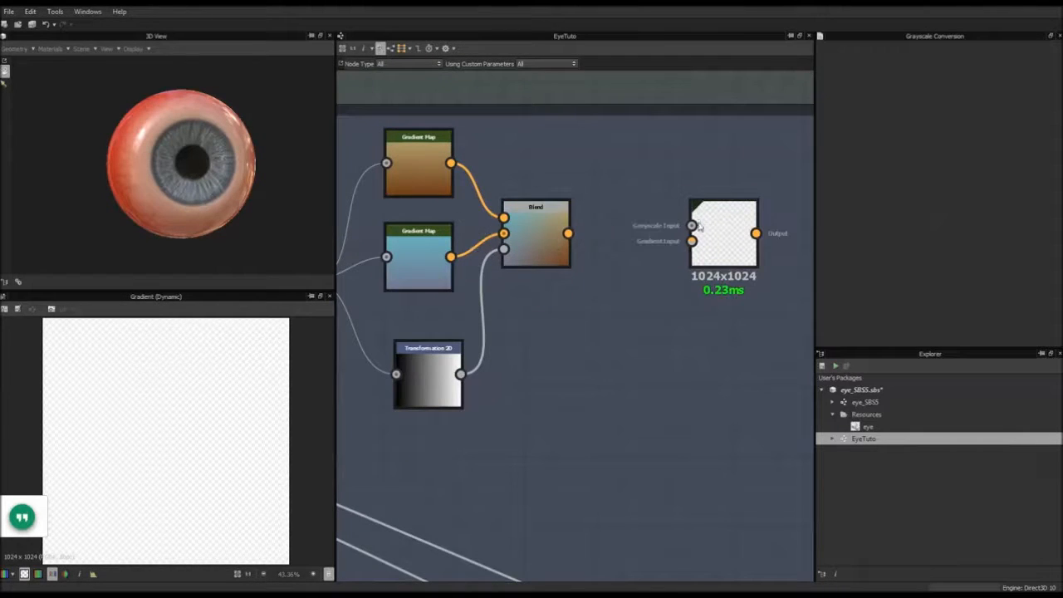
pyautogui.click(720, 233)
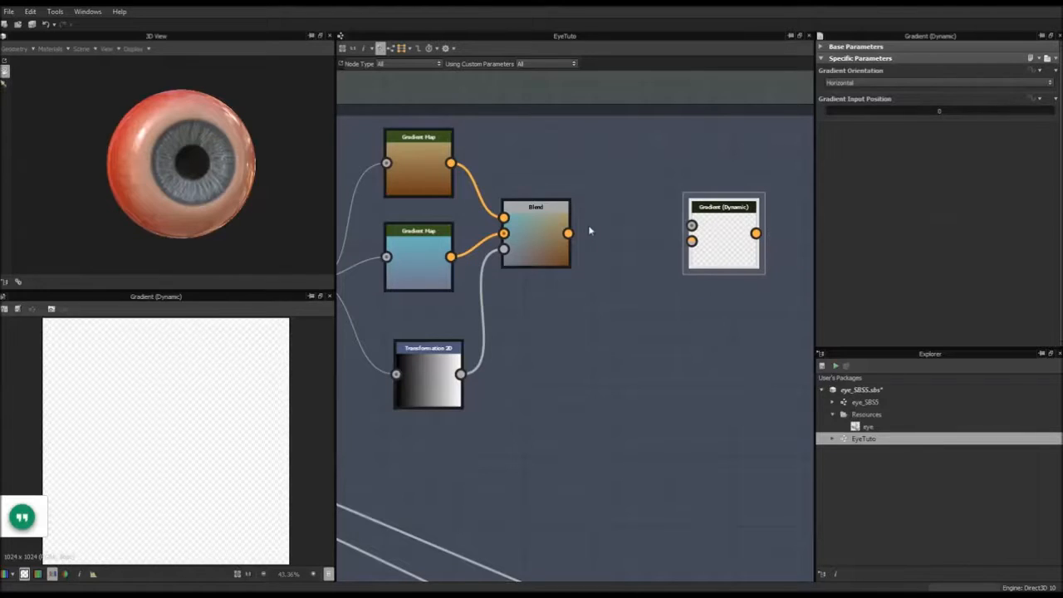
pyautogui.moveTo(568, 234); pyautogui.dragTo(692, 240)
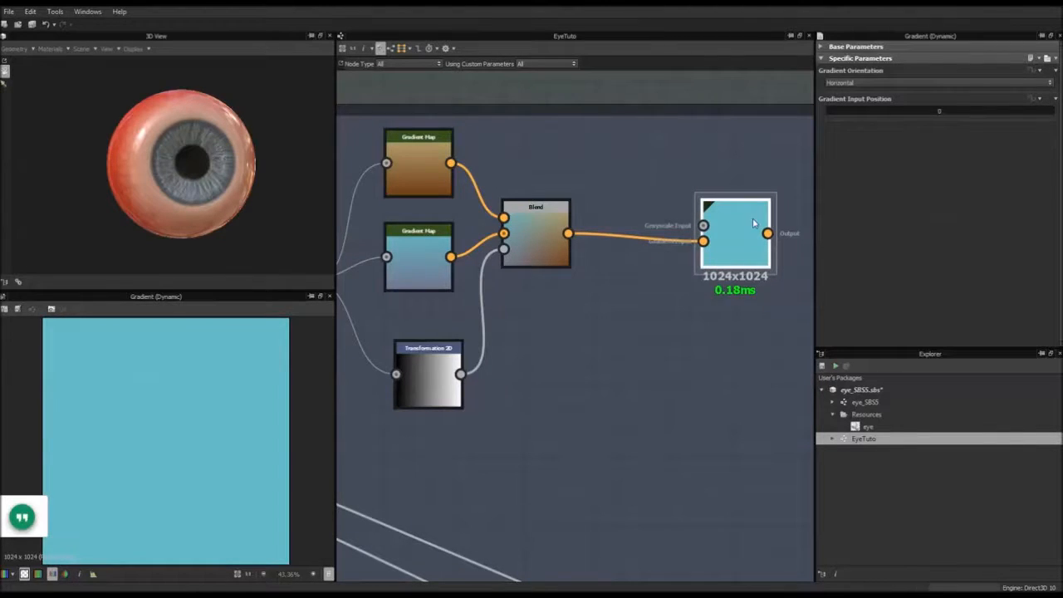
# Set the Gradient (Dynamic) node's orientation to Vertical and try input positions, ending at 0.01.
pyautogui.click(860, 82)
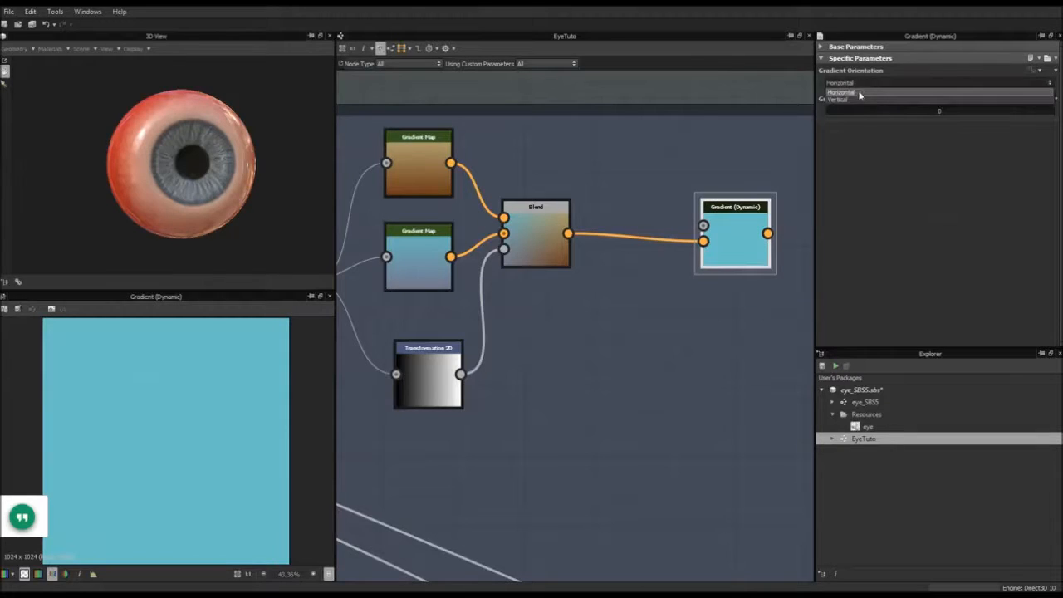
pyautogui.click(860, 99)
pyautogui.moveTo(855, 112); pyautogui.dragTo(1033, 117)
pyautogui.moveTo(959, 116); pyautogui.dragTo(832, 111)
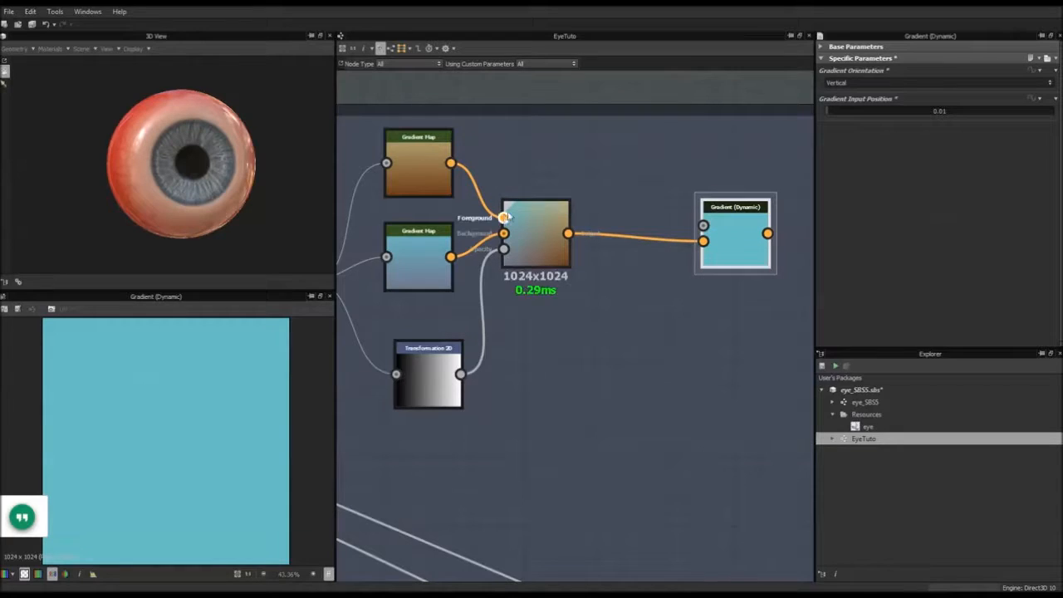
# Open the eye_SBS5 graph and trace which mask feeds the grayscale input of the Gradient (Dynamic) node in Iris Background color.
pyautogui.doubleClick(856, 403)
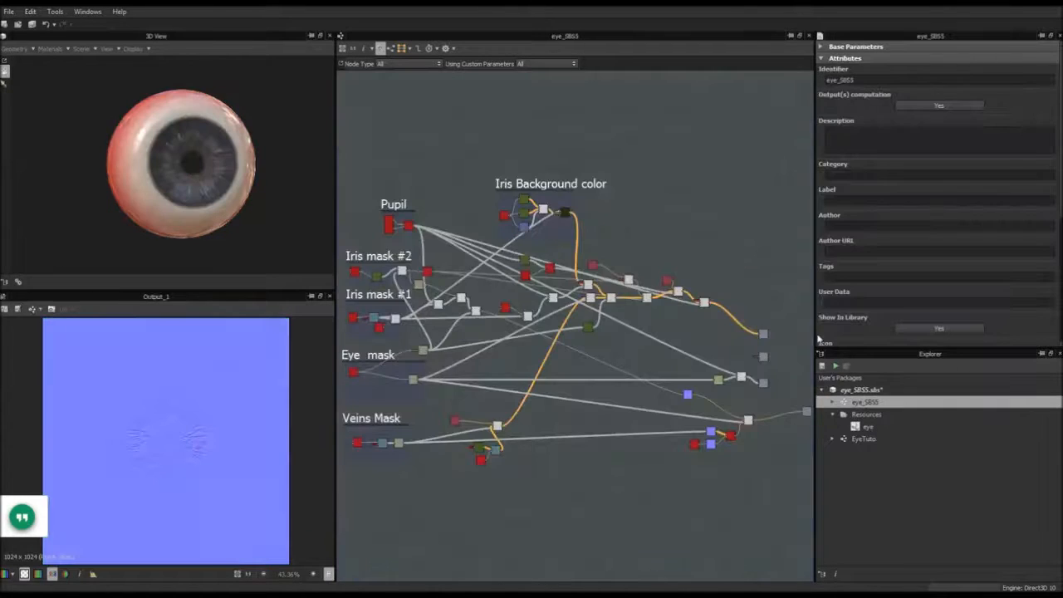
pyautogui.moveTo(540, 160); pyautogui.dragTo(573, 338, button='middle')
pyautogui.scroll(14, 580, 392)
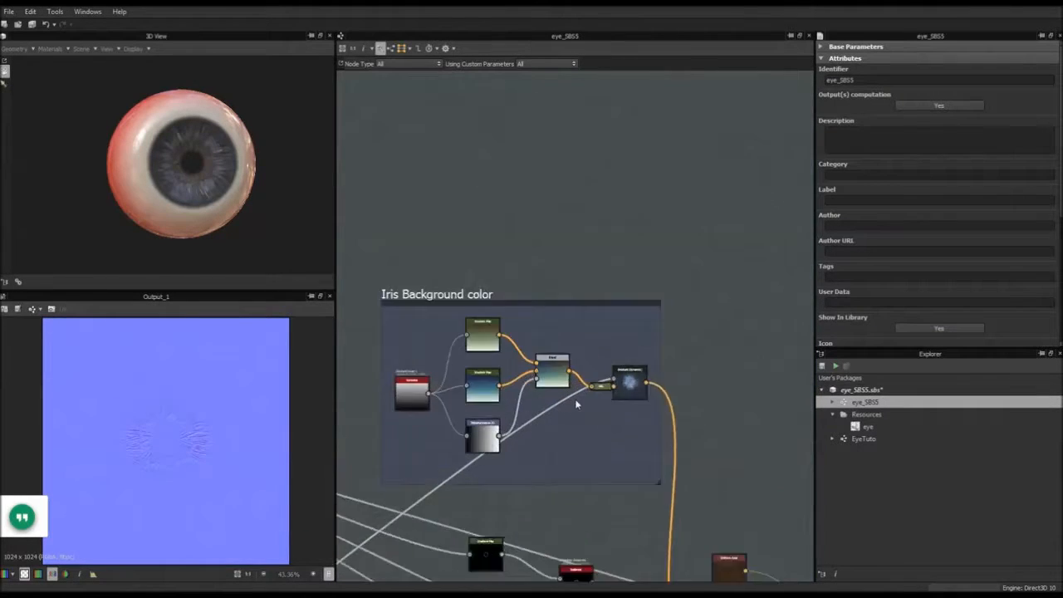
pyautogui.moveTo(449, 353); pyautogui.dragTo(477, 285, button='middle')
pyautogui.scroll(-4, 499, 307)
pyautogui.scroll(-5, 535, 358)
pyautogui.moveTo(500, 419); pyautogui.dragTo(755, 228, button='middle')
pyautogui.moveTo(423, 383); pyautogui.dragTo(553, 294, button='middle')
pyautogui.scroll(3, 559, 314)
pyautogui.scroll(5, 559, 314)
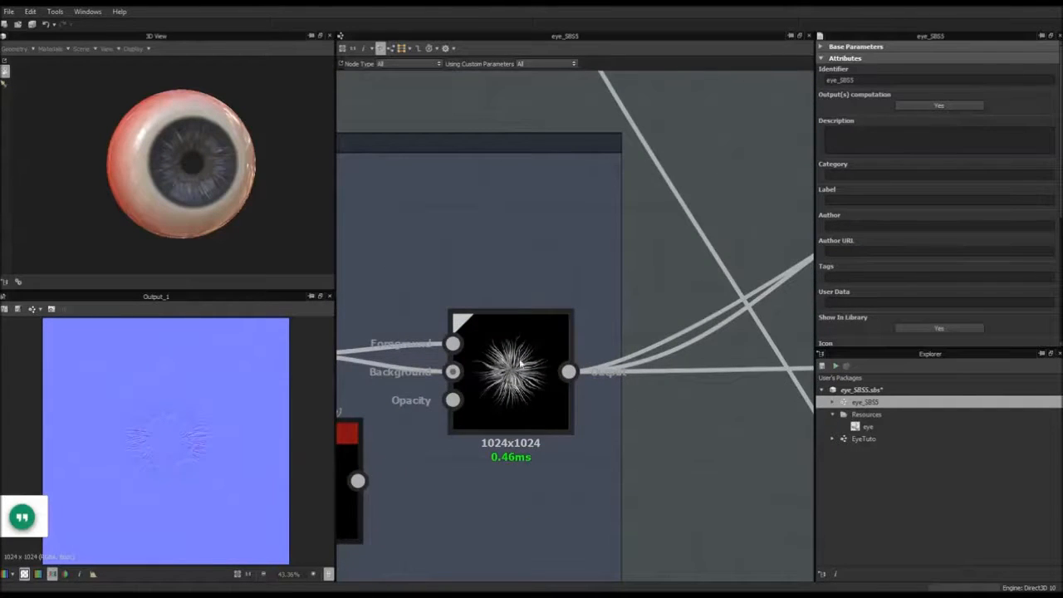
pyautogui.scroll(-5, 521, 363)
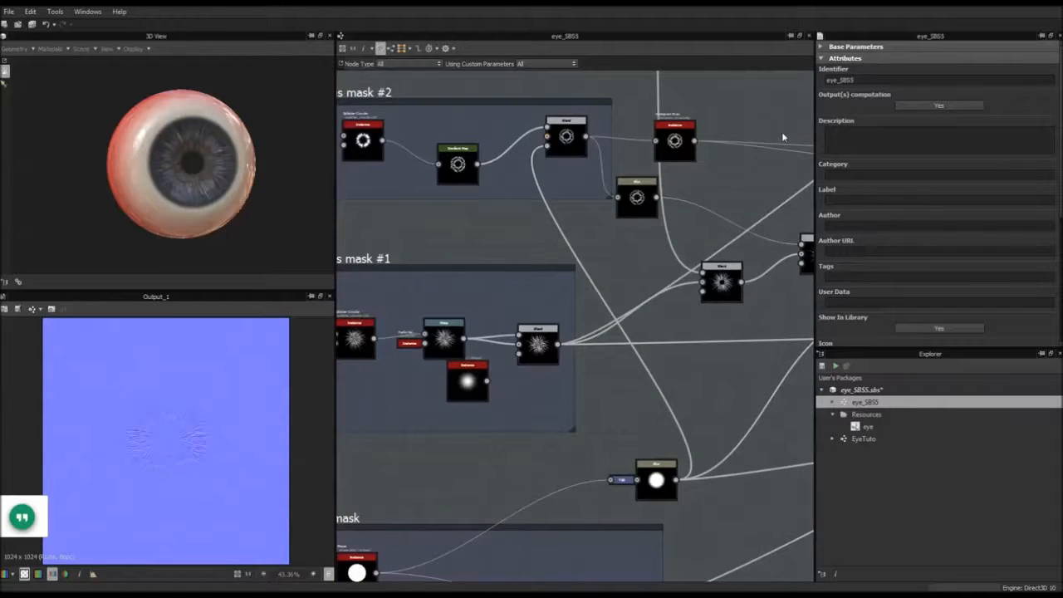
pyautogui.scroll(-5, 707, 219)
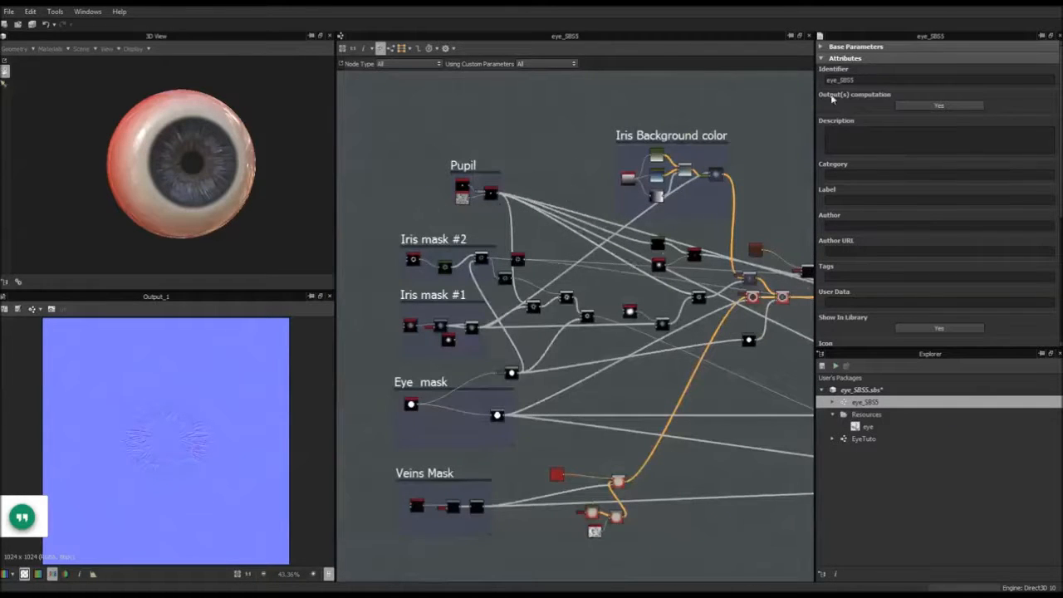
# Return to the EyeTuto graph and examine the iris masks, up to the Blend node following the Warp.
pyautogui.doubleClick(866, 440)
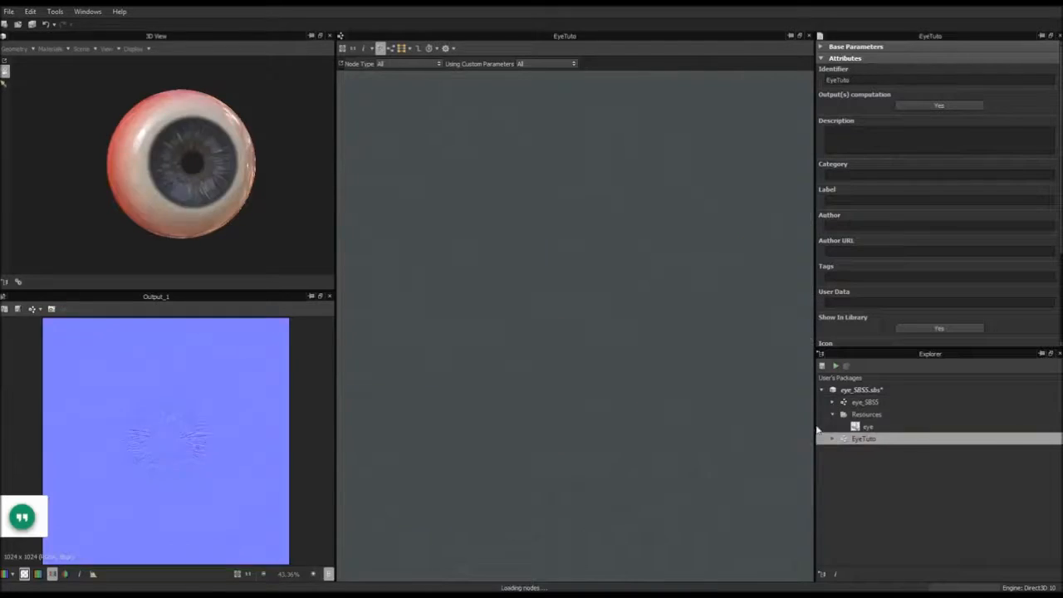
pyautogui.moveTo(413, 342); pyautogui.dragTo(651, 322, button='middle')
pyautogui.scroll(8, 652, 323)
pyautogui.moveTo(546, 247); pyautogui.dragTo(695, 366, button='middle')
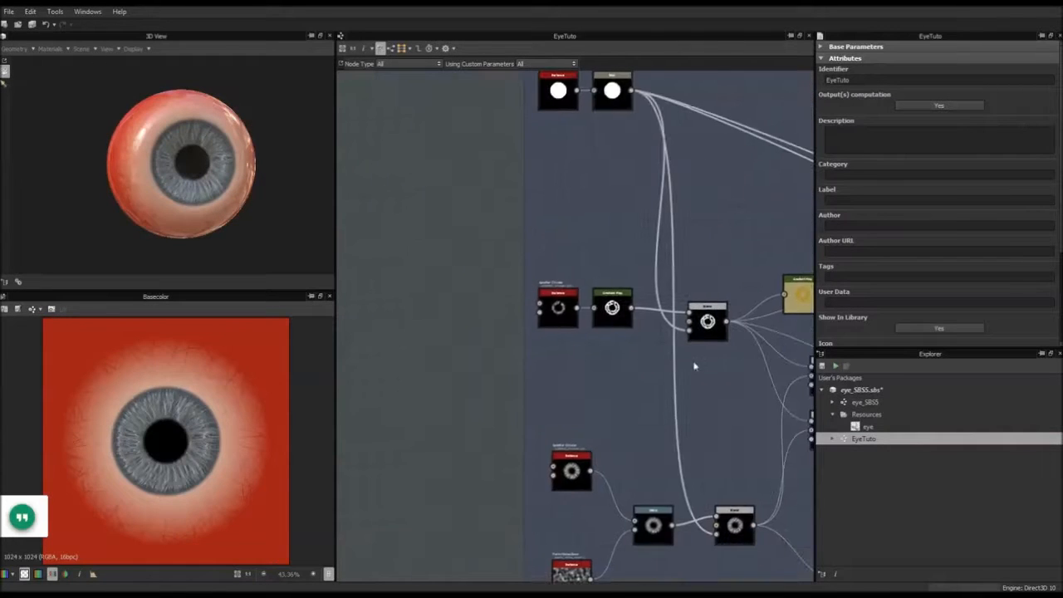
pyautogui.scroll(6, 607, 423)
pyautogui.moveTo(578, 232); pyautogui.dragTo(585, 375, button='middle')
pyautogui.scroll(-5, 564, 390)
pyautogui.scroll(-1, 564, 503)
pyautogui.moveTo(564, 504); pyautogui.dragTo(558, 320, button='middle')
pyautogui.scroll(9, 553, 343)
pyautogui.scroll(-3, 552, 340)
pyautogui.moveTo(728, 325); pyautogui.dragTo(432, 337, button='middle')
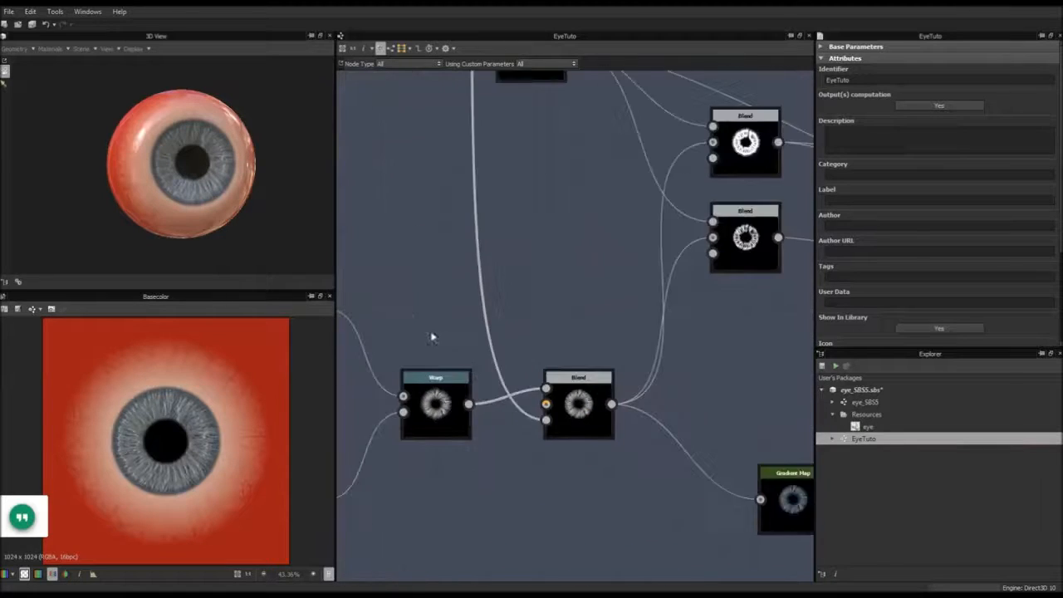
pyautogui.scroll(4, 551, 408)
pyautogui.scroll(-3, 691, 398)
pyautogui.moveTo(668, 400); pyautogui.dragTo(524, 403, button='middle')
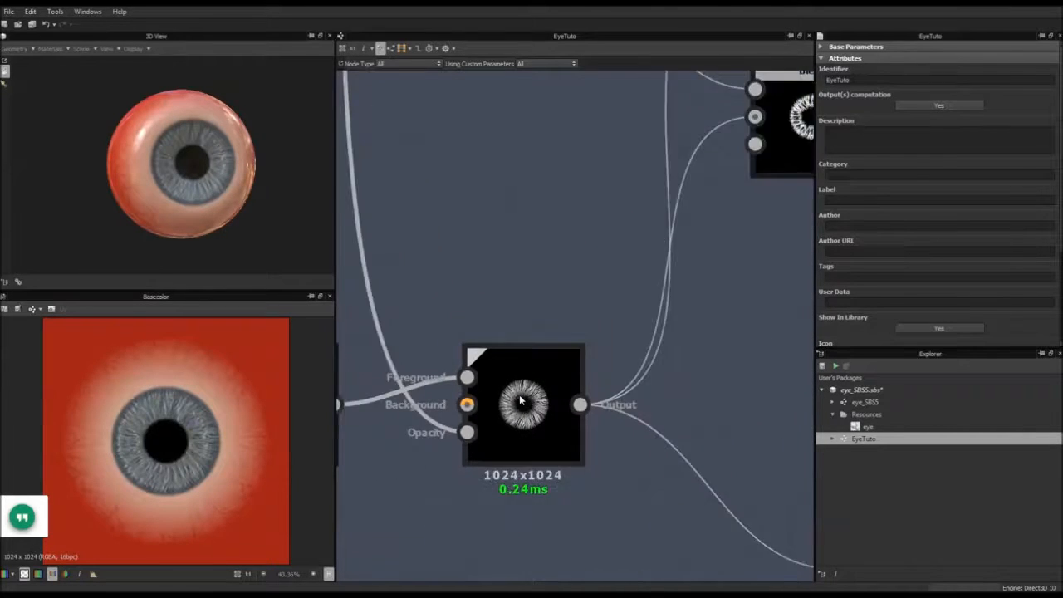
pyautogui.scroll(3, 524, 404)
pyautogui.scroll(-5, 542, 394)
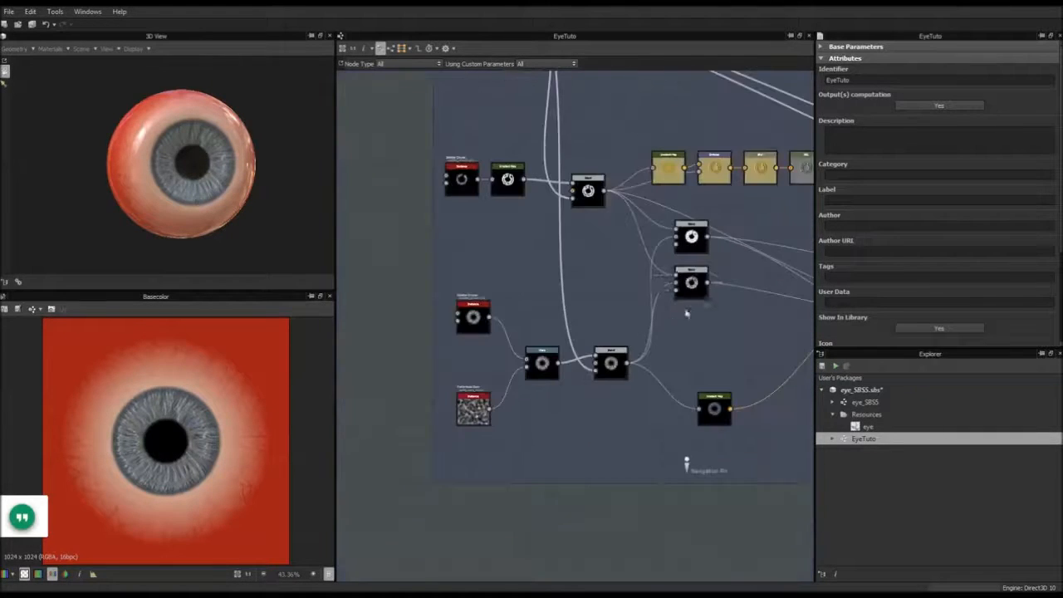
# Examine the two stacked Blend nodes that combine the iris masks as candidates for the dynamic gradient.
pyautogui.scroll(2, 554, 354)
pyautogui.scroll(-1, 550, 356)
pyautogui.scroll(4, 536, 370)
pyautogui.scroll(1, 626, 299)
pyautogui.scroll(5, 578, 218)
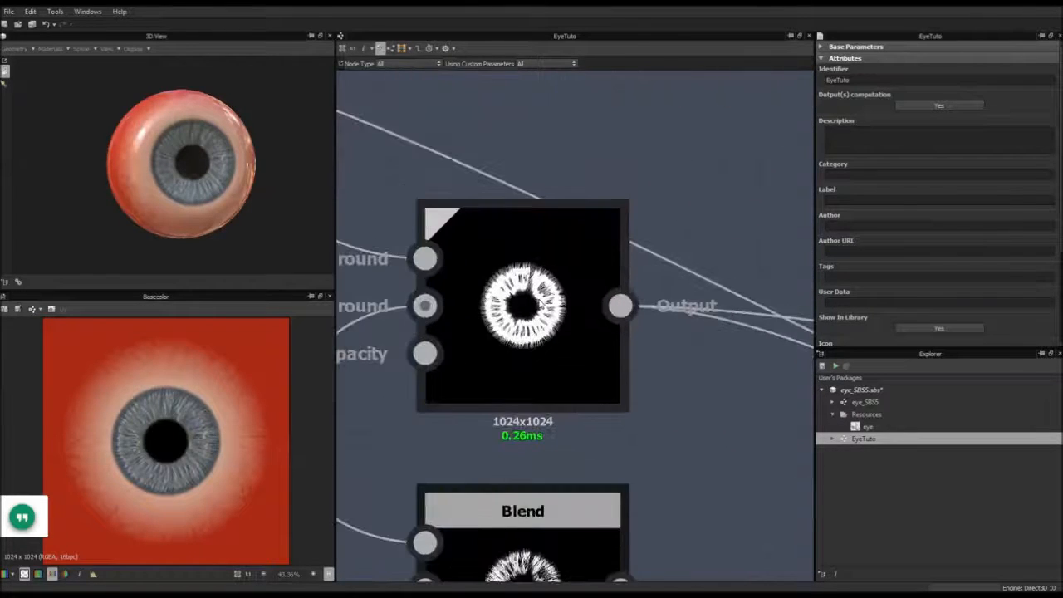
pyautogui.scroll(-5, 673, 232)
pyautogui.moveTo(698, 240); pyautogui.dragTo(471, 188, button='middle')
pyautogui.scroll(5, 416, 295)
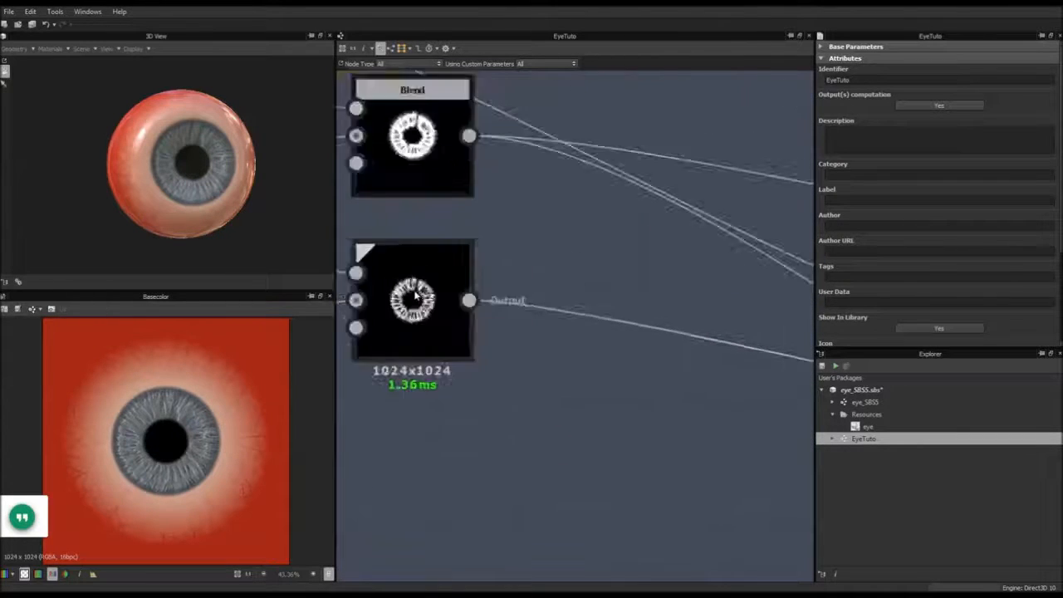
pyautogui.scroll(-5, 416, 295)
pyautogui.moveTo(562, 291); pyautogui.dragTo(555, 409, button='middle')
pyautogui.scroll(-2, 632, 332)
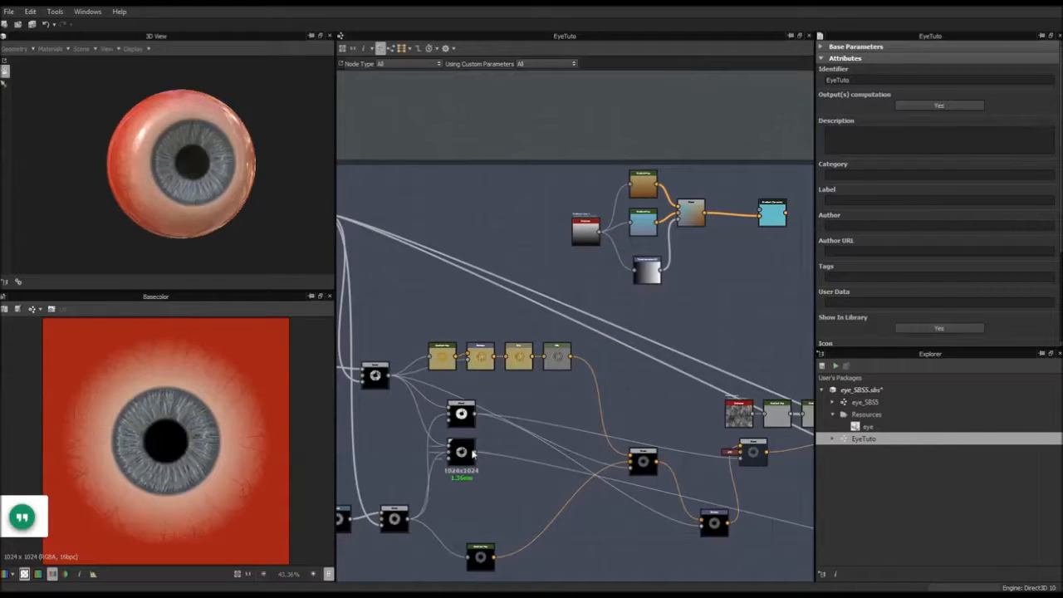
# Connect the lower of the two stacked mask Blend nodes to the Gradient (Dynamic) grayscale input and preview the node.
pyautogui.moveTo(618, 345); pyautogui.dragTo(760, 210)
pyautogui.doubleClick(775, 216)
pyautogui.moveTo(749, 242); pyautogui.dragTo(607, 284, button='middle')
pyautogui.scroll(4, 675, 268)
pyautogui.scroll(4, 674, 267)
pyautogui.scroll(-3, 544, 244)
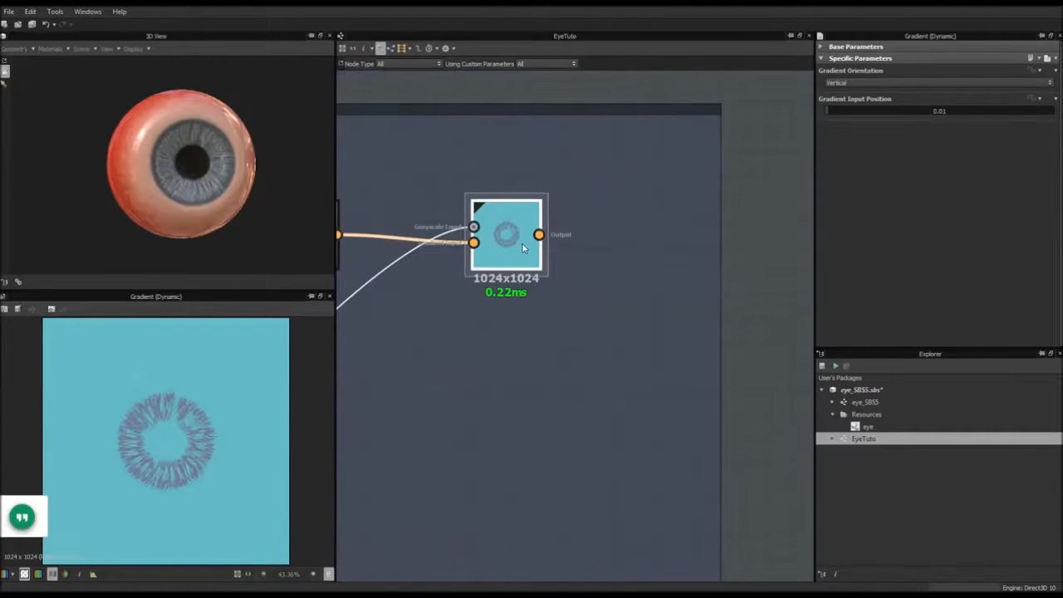
# Set the Gradient (Dynamic) node's orientation to Horizontal and its gradient input position to about 0.49.
pyautogui.moveTo(860, 113)
pyautogui.mouseDown()
pyautogui.moveTo(947, 114)
pyautogui.moveTo(867, 111)
pyautogui.mouseUp()
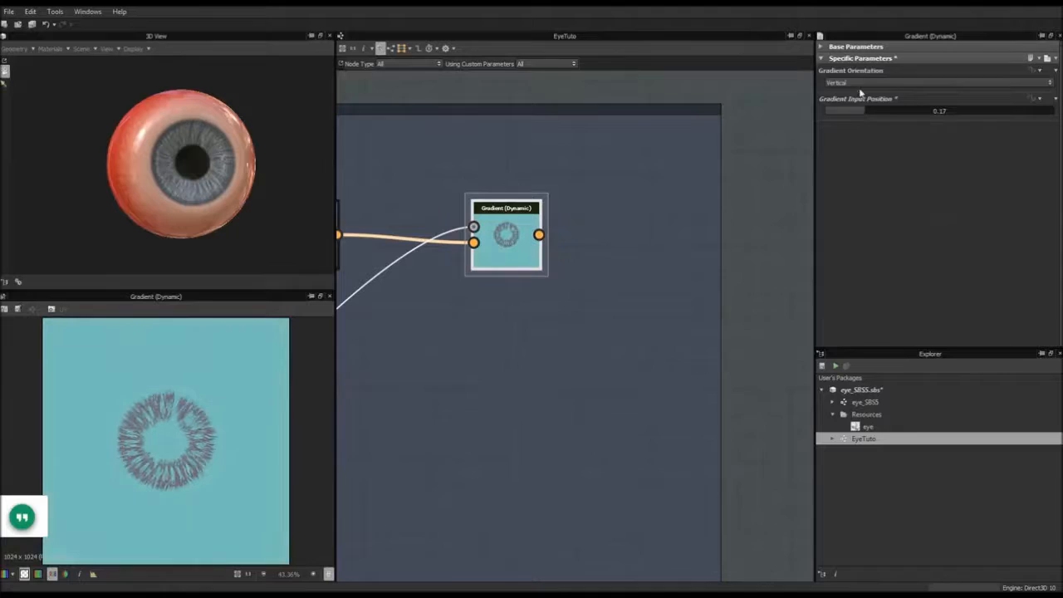
pyautogui.click(861, 83)
pyautogui.click(861, 91)
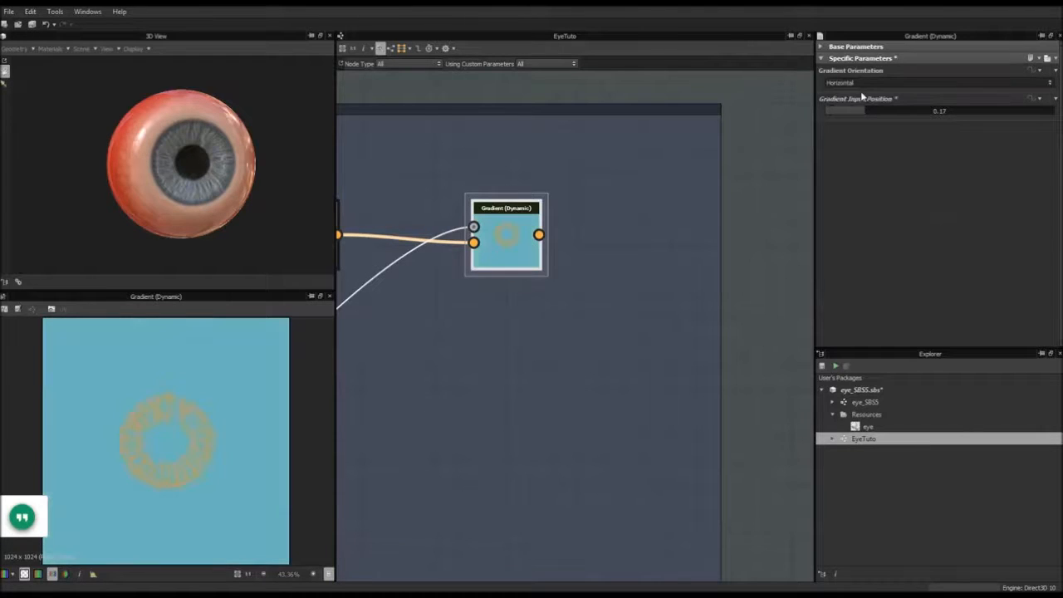
pyautogui.moveTo(863, 117); pyautogui.dragTo(941, 114)
pyautogui.scroll(5, 563, 253)
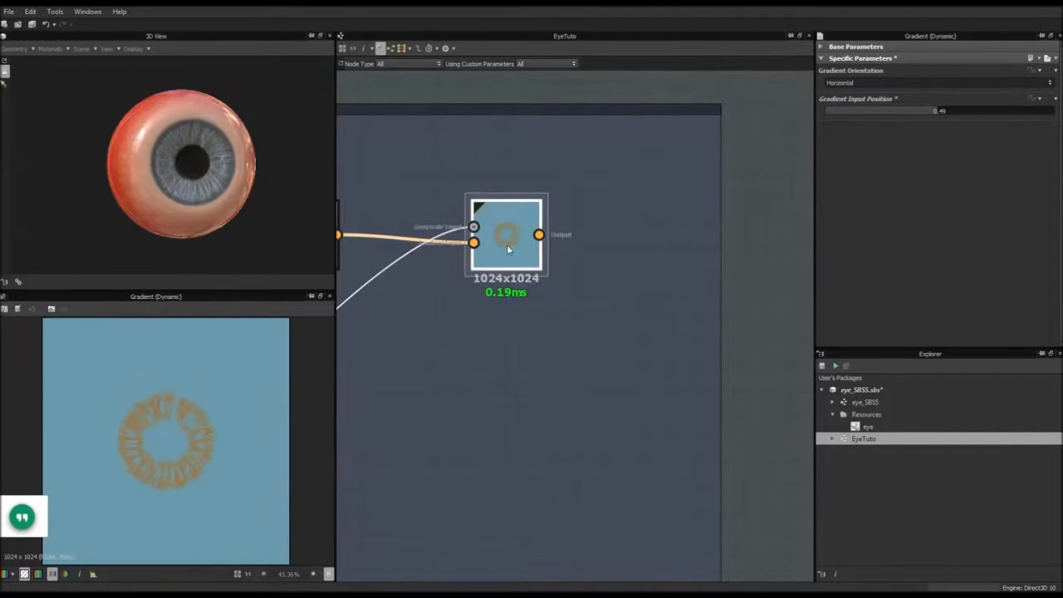
# Compare the stacked mask Blend nodes with the Blend following the Warp as sources for the dynamic gradient.
pyautogui.scroll(-12, 565, 254)
pyautogui.moveTo(496, 309); pyautogui.dragTo(571, 231, button='middle')
pyautogui.scroll(8, 565, 228)
pyautogui.moveTo(430, 145); pyautogui.dragTo(479, 223, button='middle')
pyautogui.scroll(8, 551, 235)
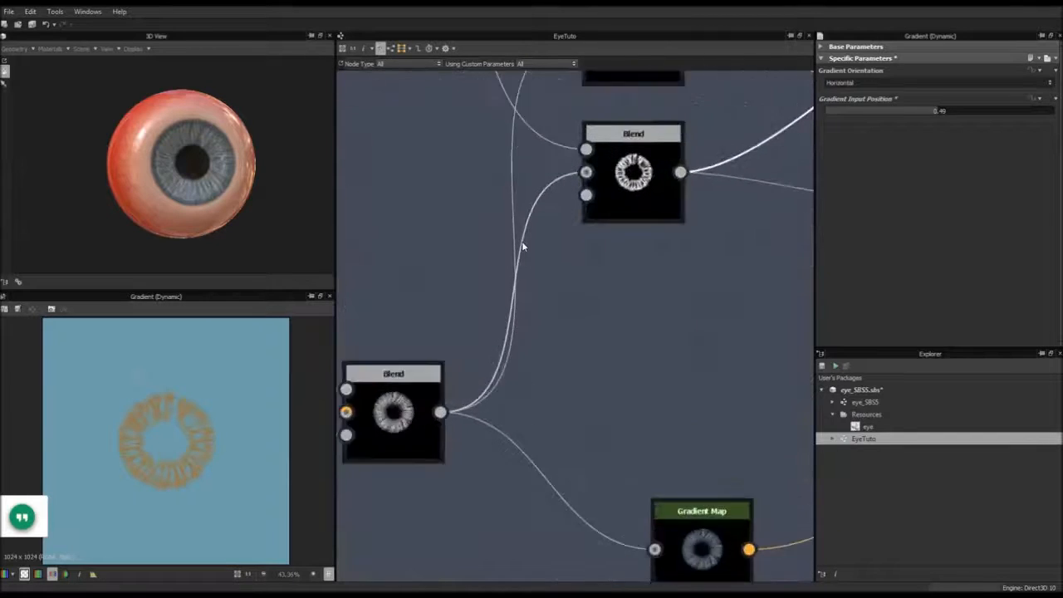
pyautogui.scroll(-6, 617, 276)
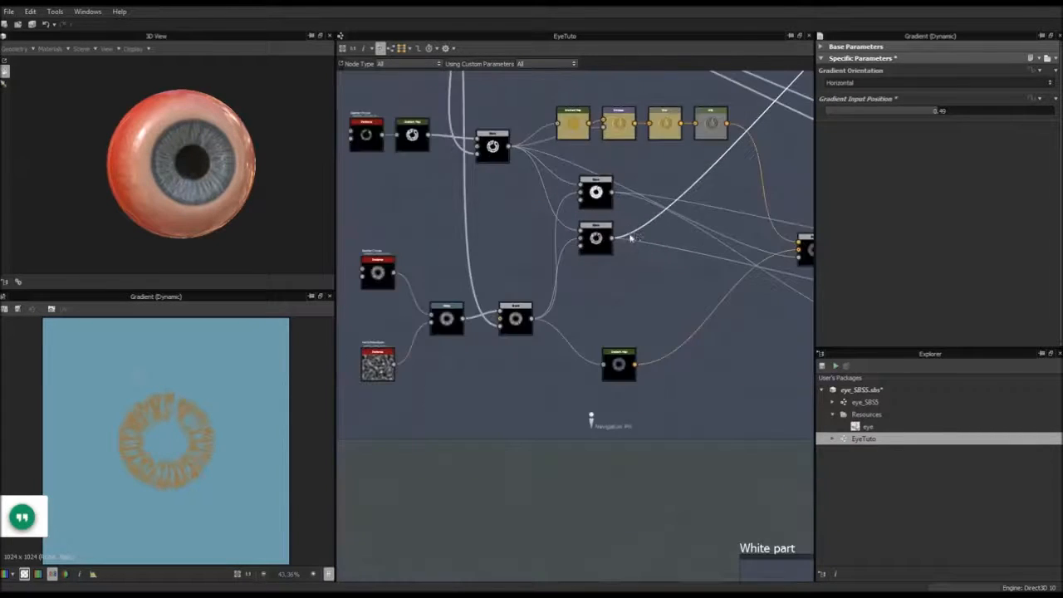
pyautogui.scroll(3, 625, 238)
pyautogui.scroll(-8, 686, 235)
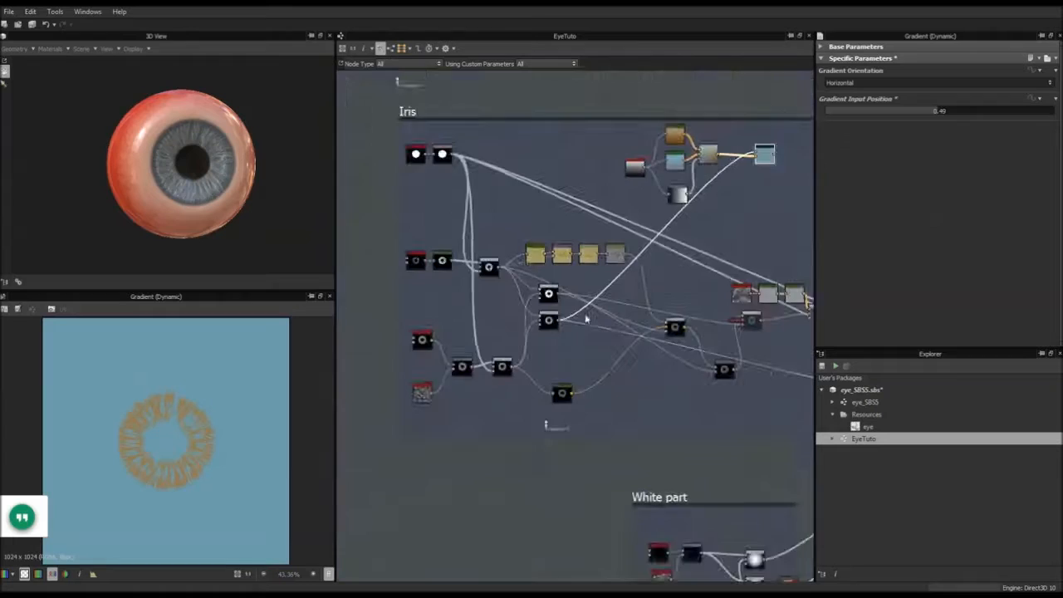
pyautogui.scroll(5, 582, 322)
pyautogui.scroll(-4, 557, 370)
pyautogui.scroll(6, 510, 377)
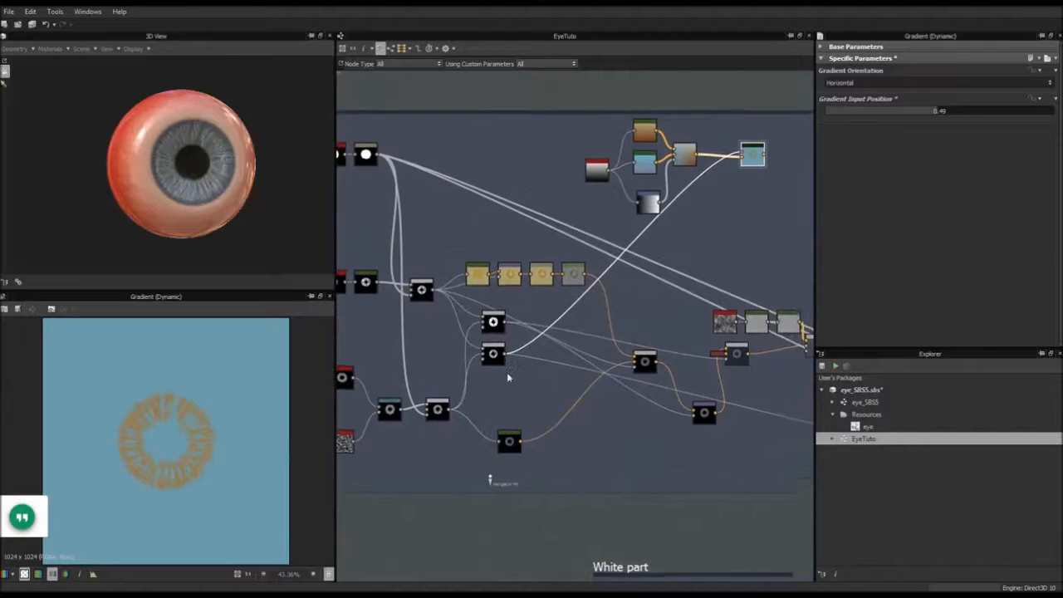
# Replace the Gradient (Dynamic) grayscale input with the output of the Blend node following the Warp.
pyautogui.scroll(-3, 458, 399)
pyautogui.moveTo(437, 313); pyautogui.dragTo(474, 316, button='middle')
pyautogui.scroll(-2, 473, 315)
pyautogui.click(482, 382)
pyautogui.moveTo(790, 126); pyautogui.dragTo(786, 125)
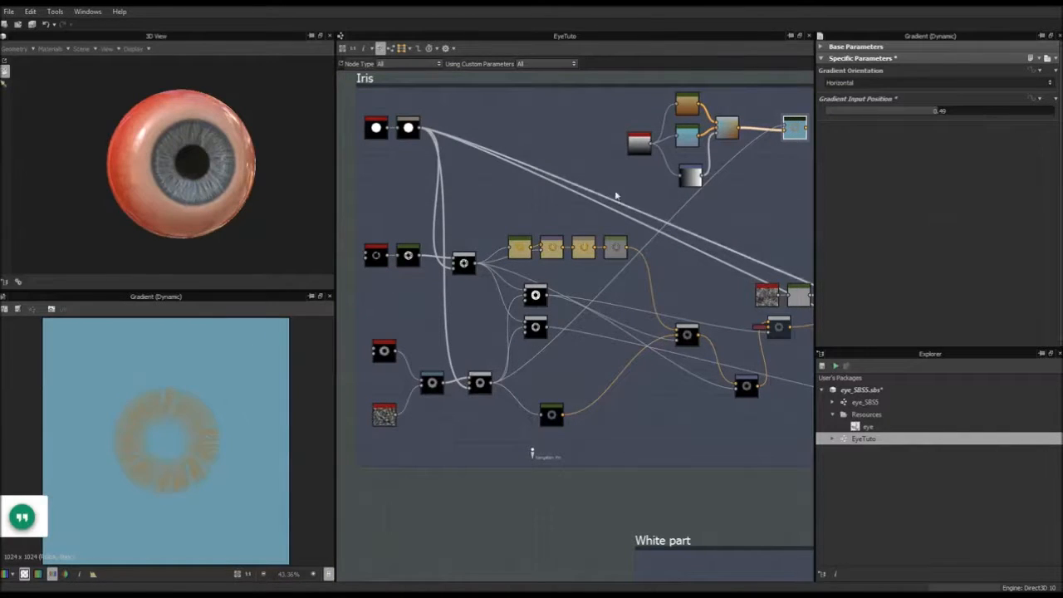
pyautogui.moveTo(720, 199); pyautogui.dragTo(541, 258, button='middle')
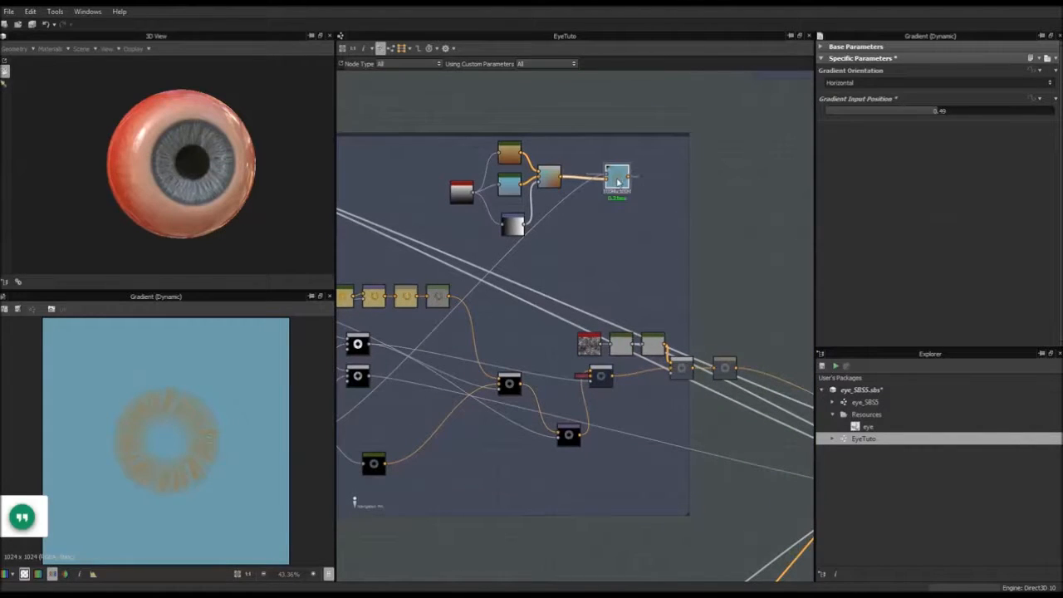
# Open the eye_SBS5 reference graph and check its Gradient (Dynamic) node's parameters.
pyautogui.scroll(5, 617, 181)
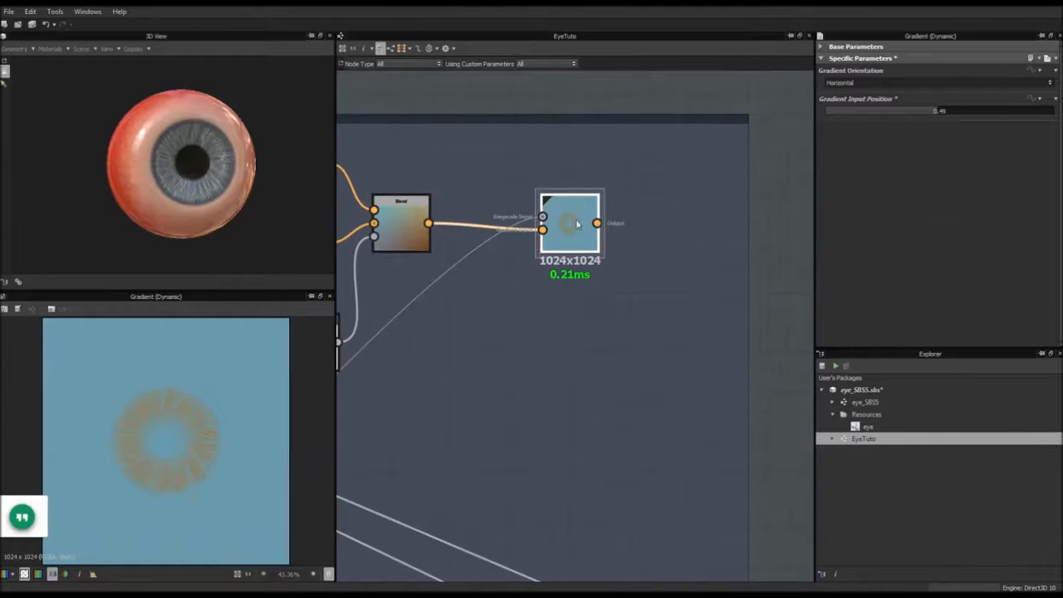
pyautogui.doubleClick(866, 402)
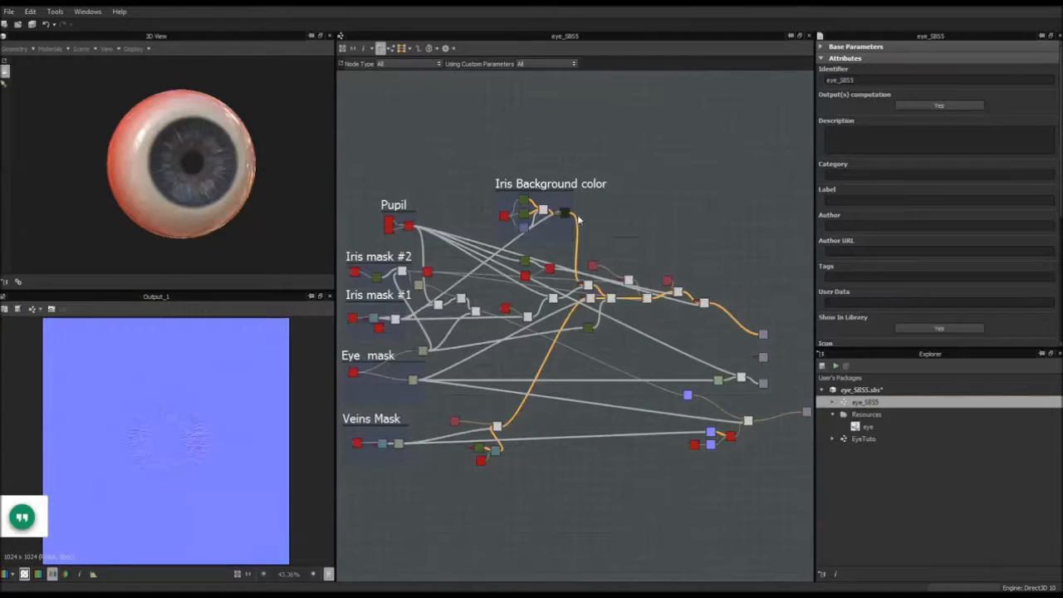
pyautogui.click(565, 214)
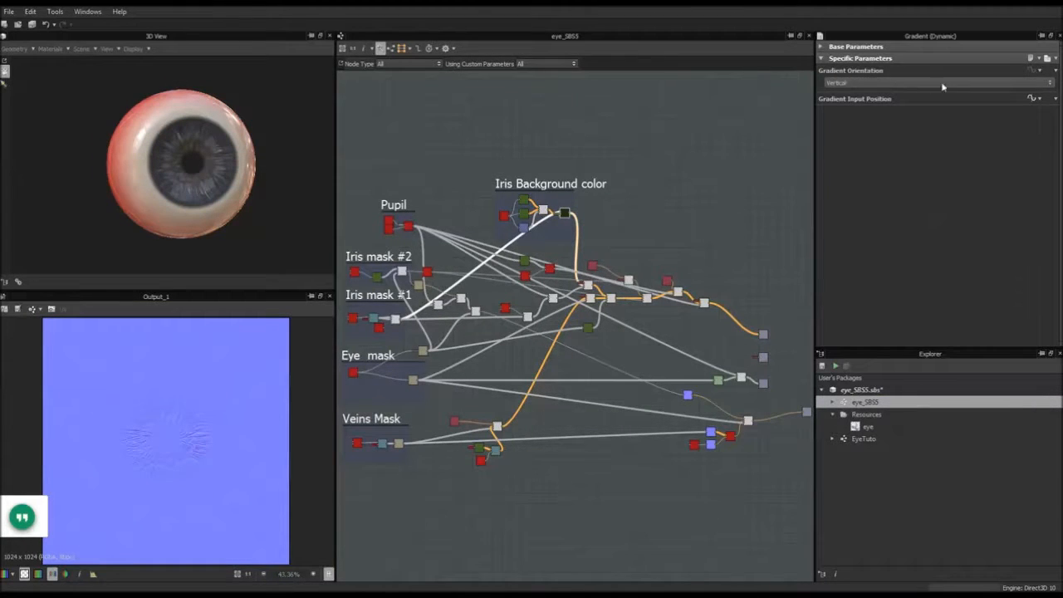
# In the EyeTuto graph, set the Gradient (Dynamic) node's orientation to Vertical and preview its output.
pyautogui.doubleClick(868, 439)
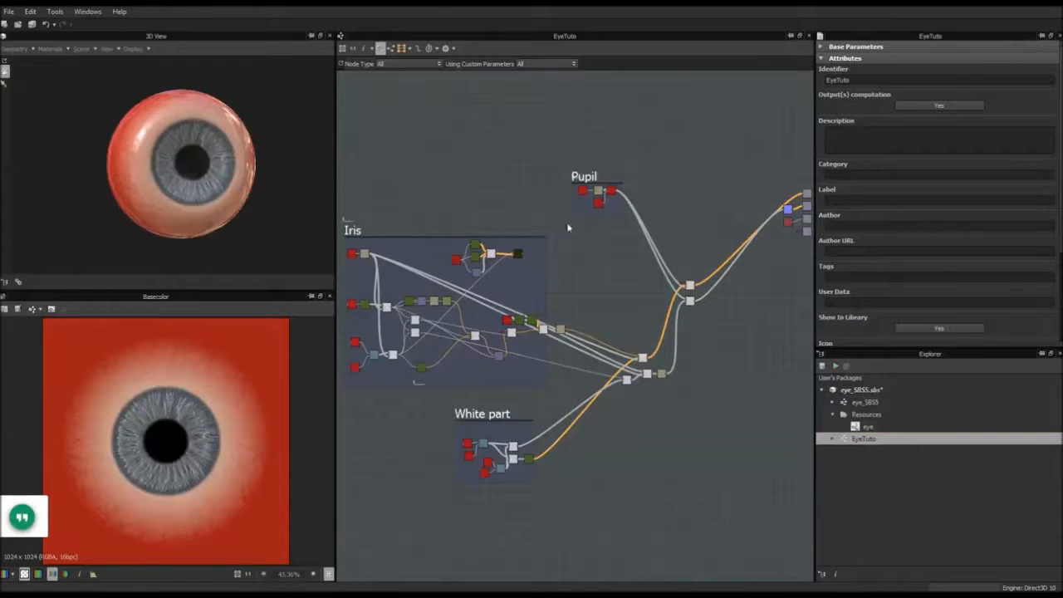
pyautogui.scroll(4, 586, 201)
pyautogui.scroll(5, 489, 177)
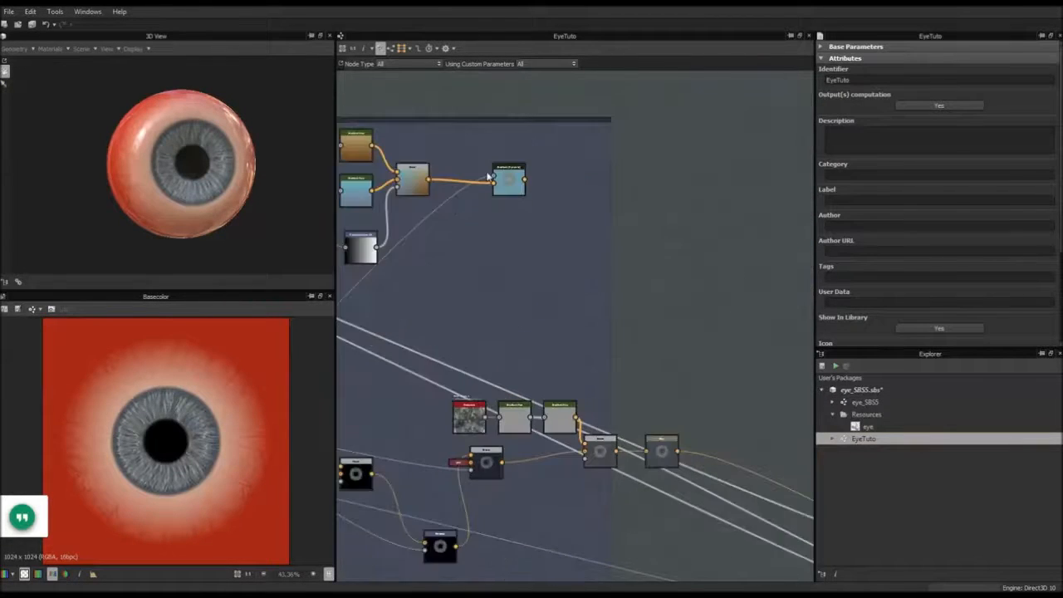
pyautogui.click(508, 179)
pyautogui.click(854, 83)
pyautogui.click(850, 103)
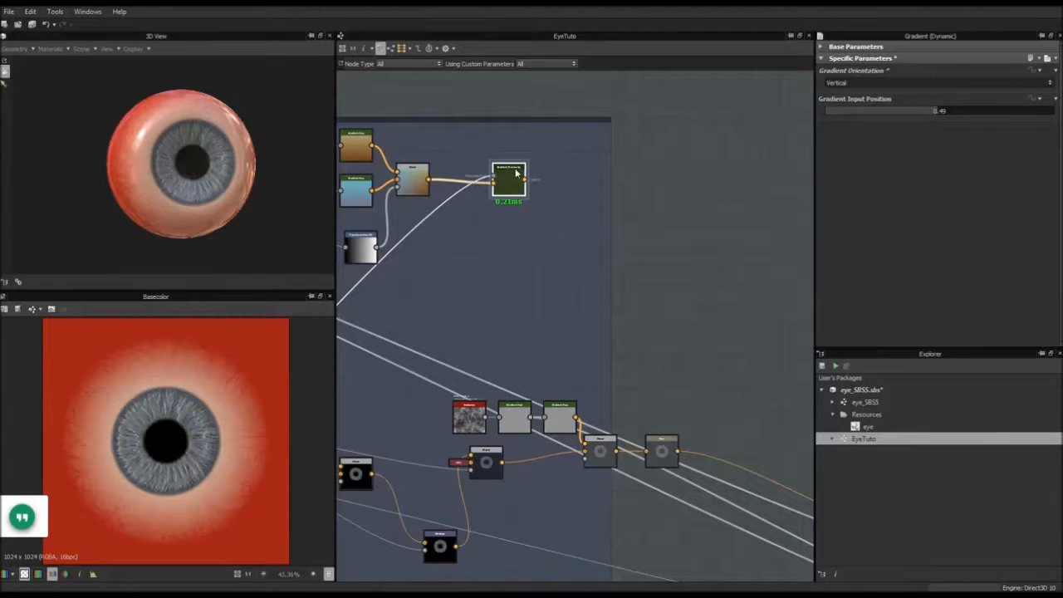
pyautogui.doubleClick(507, 179)
pyautogui.moveTo(506, 179); pyautogui.dragTo(603, 205, button='middle')
pyautogui.scroll(6, 607, 205)
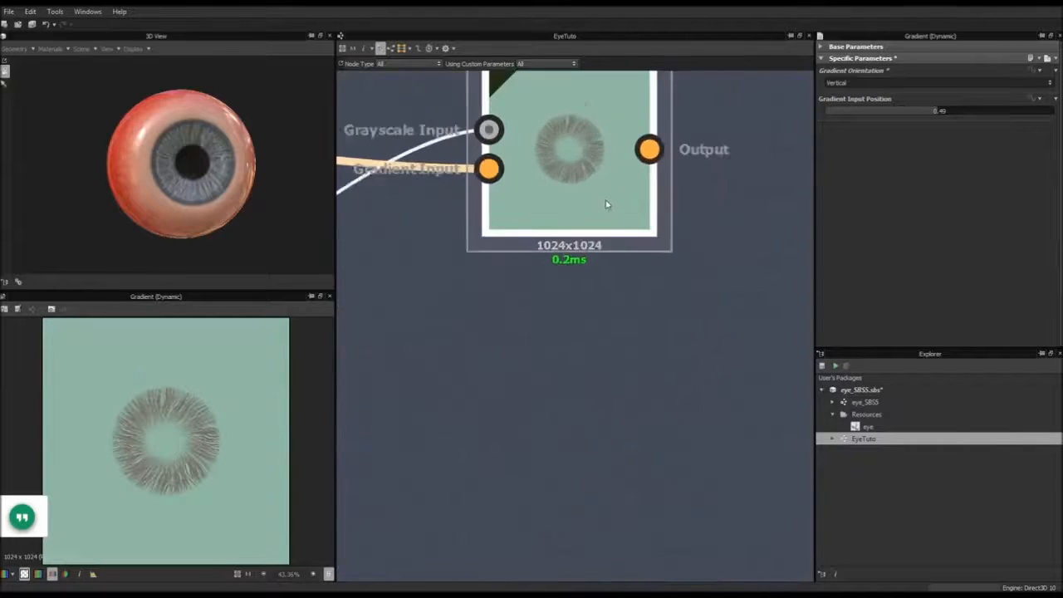
# Trace the Gradient (Dynamic) grayscale input back to its mask Blend node and review the gradient nodes feeding it.
pyautogui.scroll(-5, 570, 274)
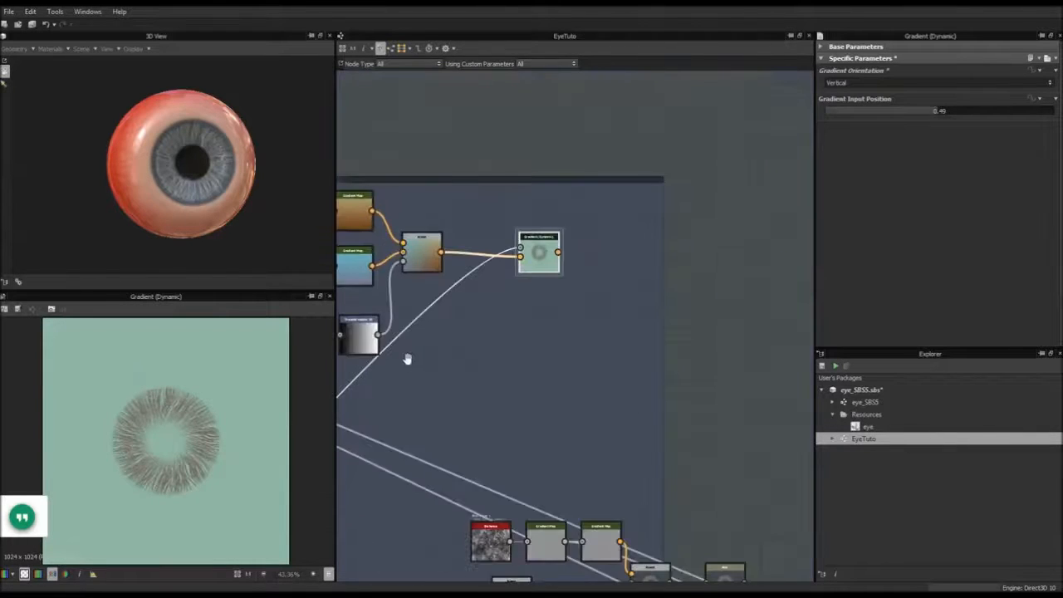
pyautogui.moveTo(407, 359); pyautogui.dragTo(720, 150, button='middle')
pyautogui.moveTo(373, 401); pyautogui.dragTo(581, 264, button='middle')
pyautogui.scroll(6, 523, 345)
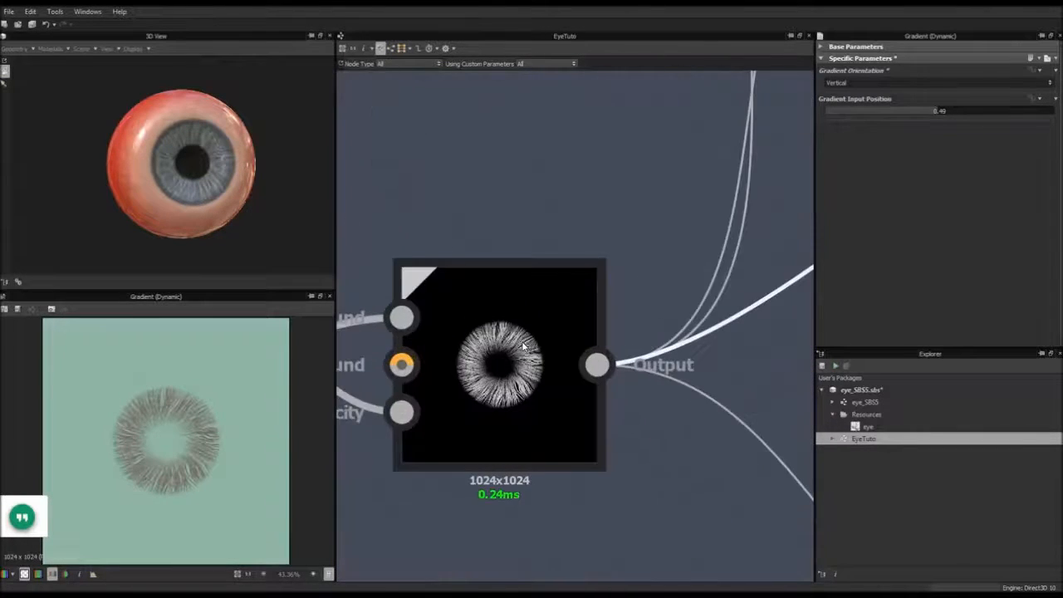
pyautogui.scroll(-2, 524, 346)
pyautogui.scroll(2, 523, 346)
pyautogui.moveTo(638, 135); pyautogui.dragTo(243, 388, button='middle')
pyautogui.scroll(-3, 242, 389)
pyautogui.scroll(-2, 531, 278)
pyautogui.moveTo(678, 169); pyautogui.dragTo(419, 368, button='middle')
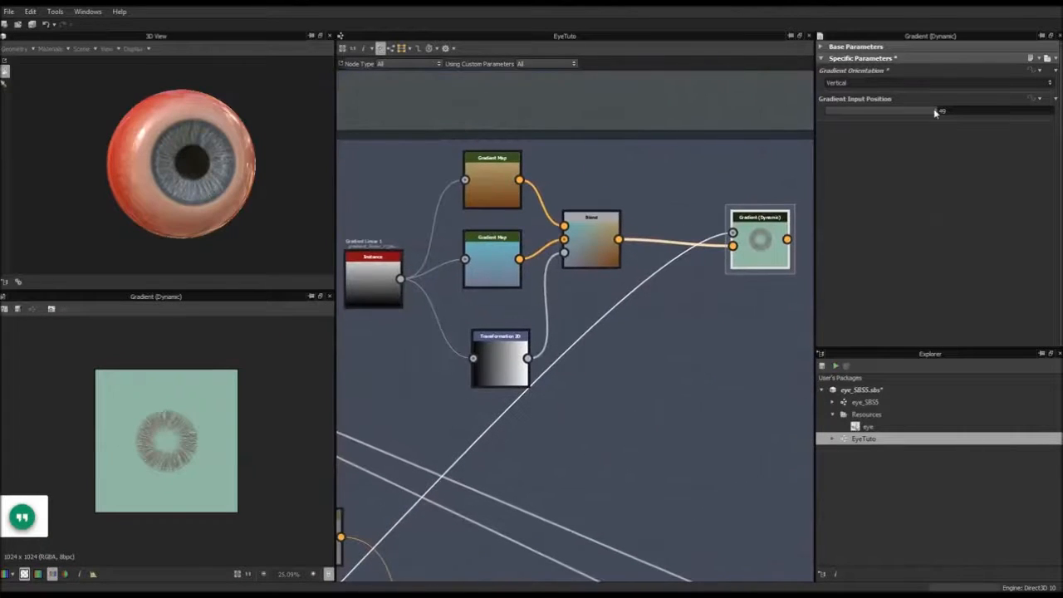
# Set the Gradient (Dynamic) node's gradient input position to 0.
pyautogui.moveTo(936, 112); pyautogui.dragTo(765, 124)
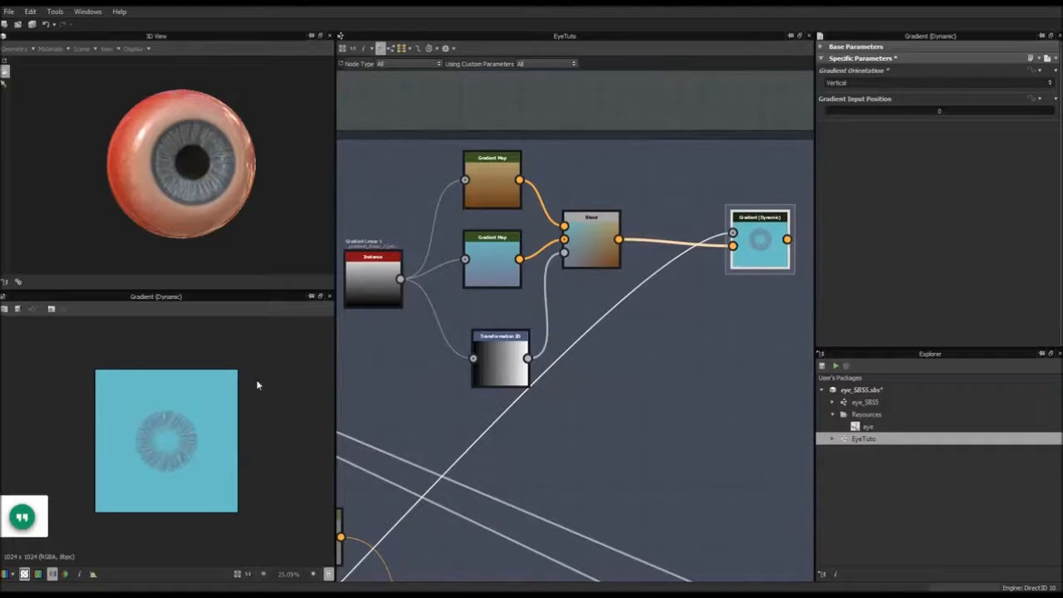
pyautogui.scroll(-4, 510, 302)
pyautogui.moveTo(607, 344); pyautogui.dragTo(631, 290, button='middle')
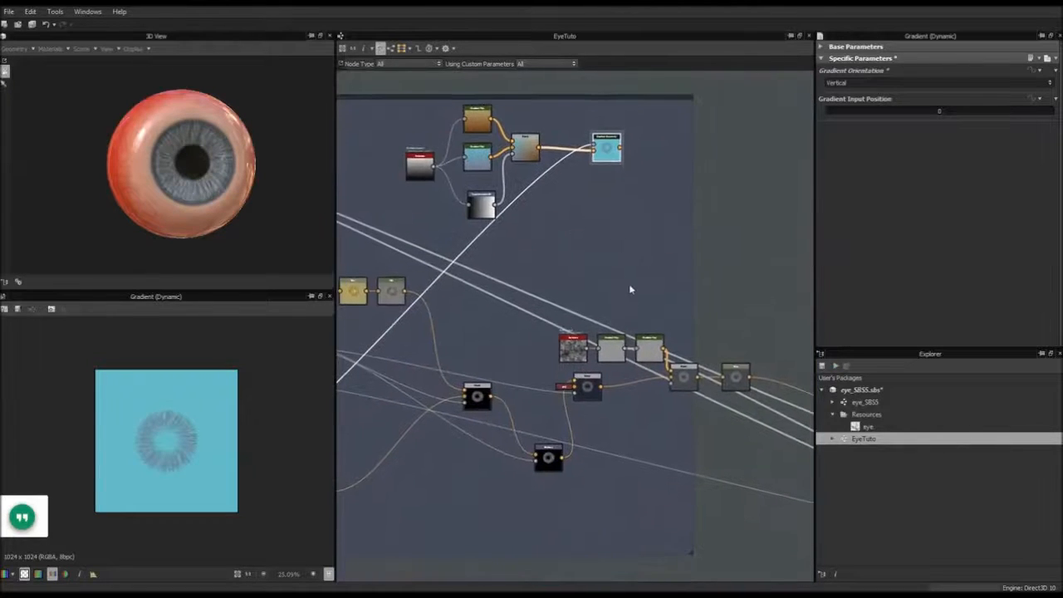
# Rearrange the iris nodes, moving Gradient (Dynamic) closer to its source Blend and placing the Emboss between the two lower Blend nodes.
pyautogui.moveTo(586, 393); pyautogui.dragTo(612, 390)
pyautogui.moveTo(609, 148); pyautogui.dragTo(595, 166)
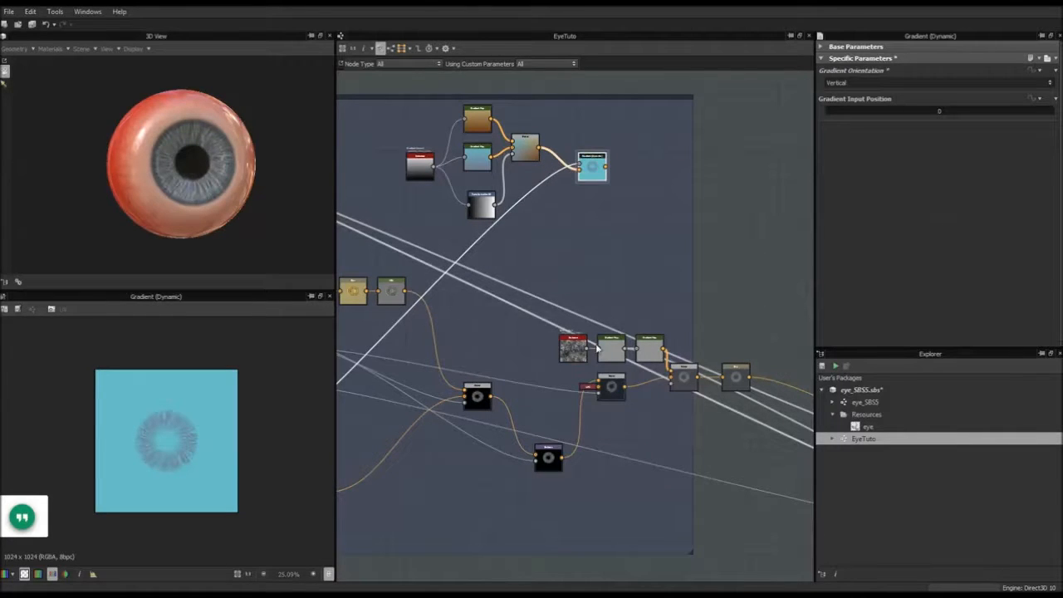
pyautogui.moveTo(547, 451); pyautogui.dragTo(537, 390)
pyautogui.scroll(5, 537, 391)
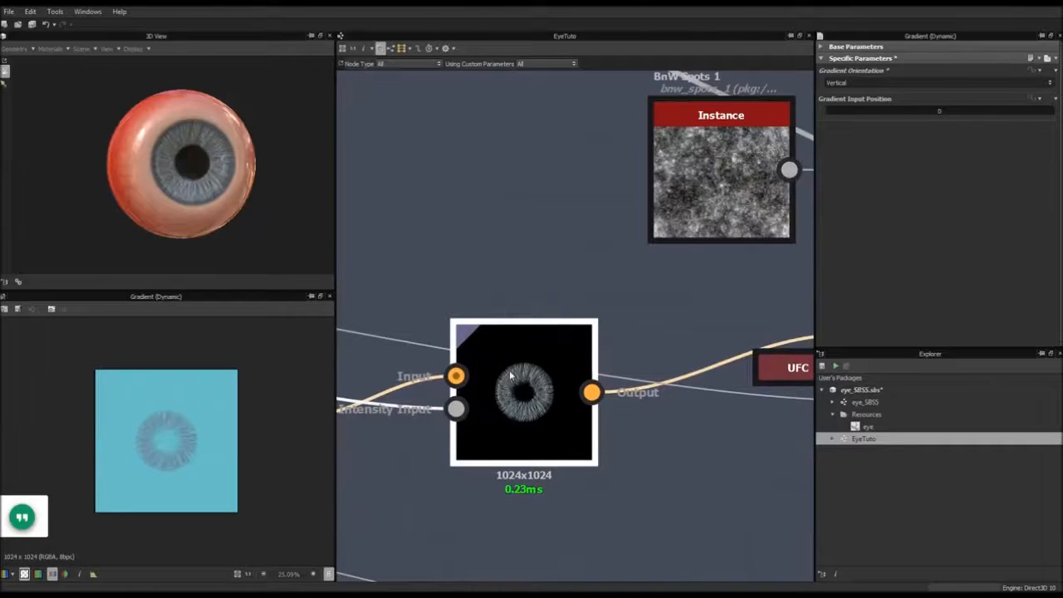
pyautogui.scroll(-6, 619, 270)
# Connect the Gradient (Dynamic) output to the background input of the Blend before the Emboss, replacing the Gradient Map.
pyautogui.moveTo(615, 261); pyautogui.dragTo(658, 335, button='middle')
pyautogui.scroll(-2, 659, 334)
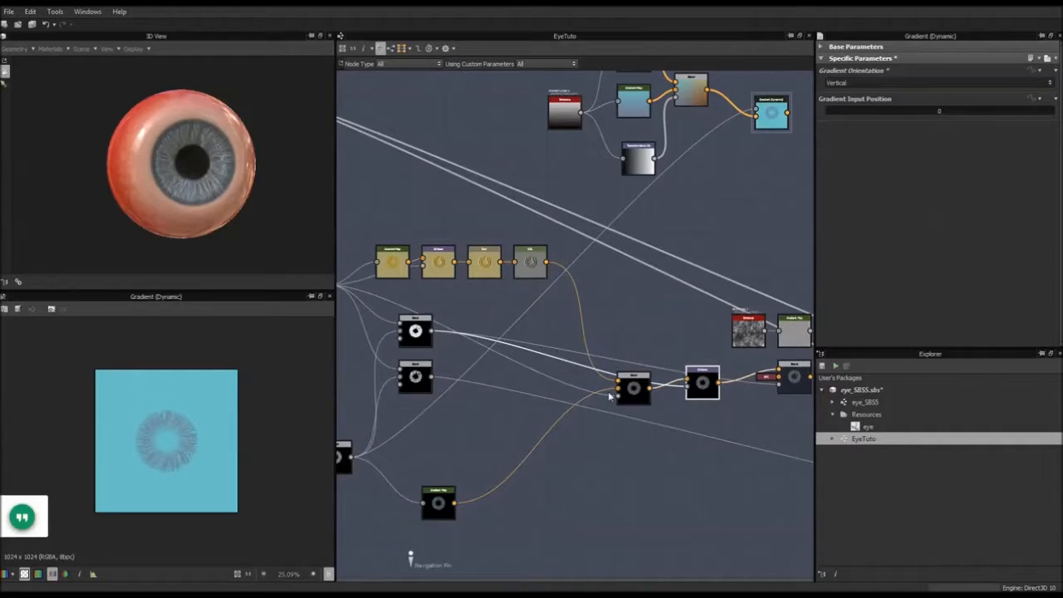
pyautogui.moveTo(788, 114); pyautogui.dragTo(617, 386)
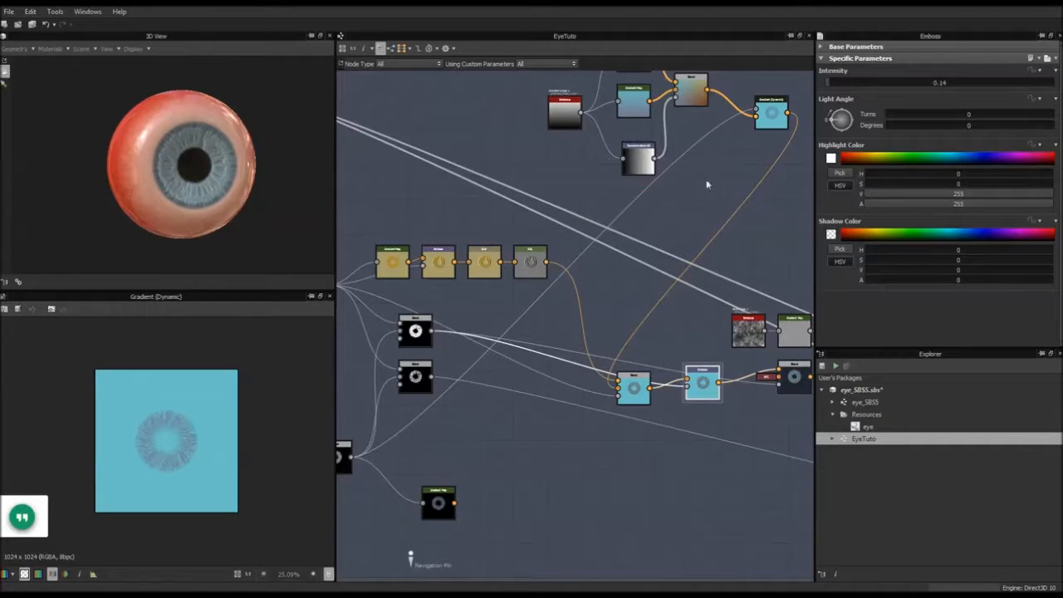
# Try a gradient input position of 0.65 on the Gradient (Dynamic) node, inspect the iris in 3D, and set the position to 1.
pyautogui.click(771, 113)
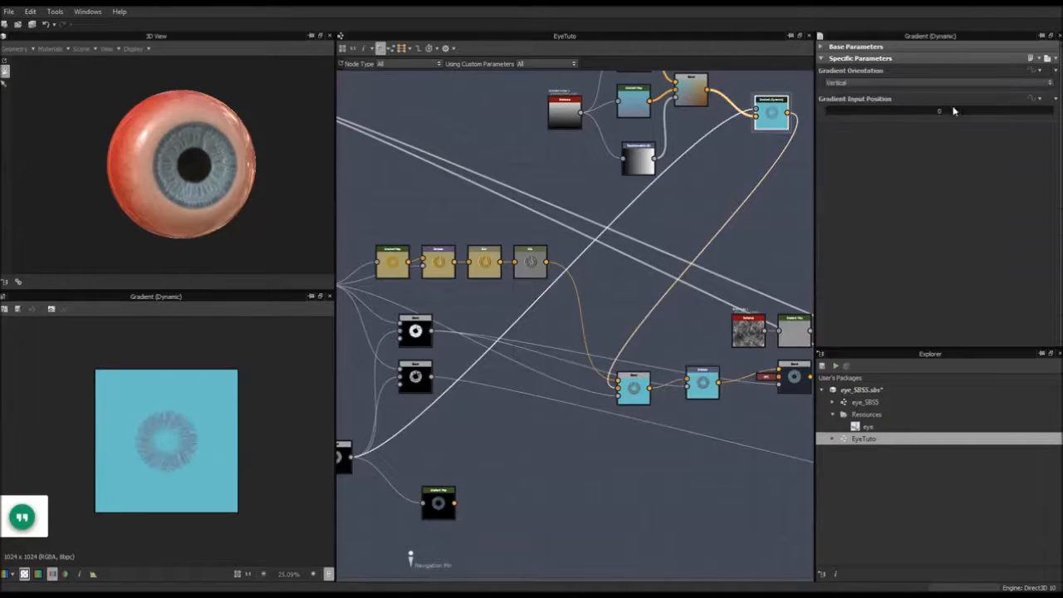
pyautogui.moveTo(852, 115); pyautogui.dragTo(976, 115)
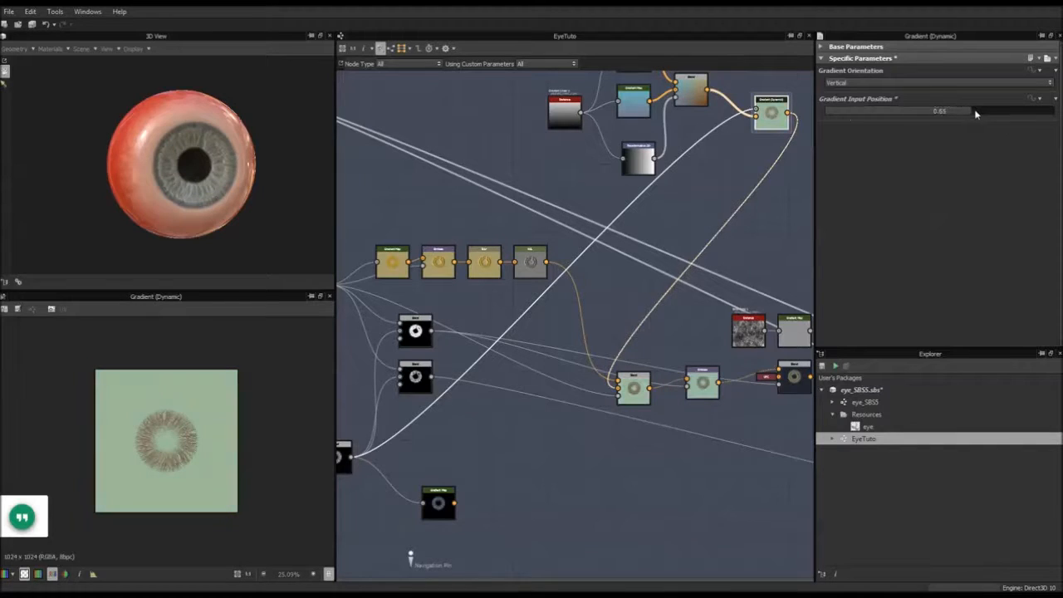
pyautogui.scroll(3, 243, 182)
pyautogui.scroll(-2, 242, 183)
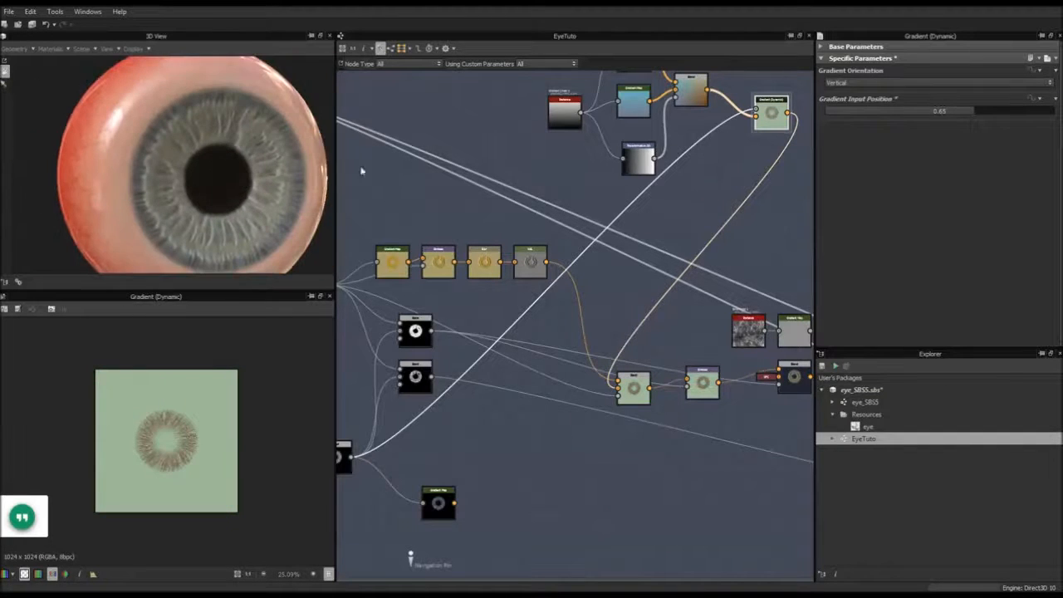
pyautogui.moveTo(975, 117); pyautogui.dragTo(1058, 122)
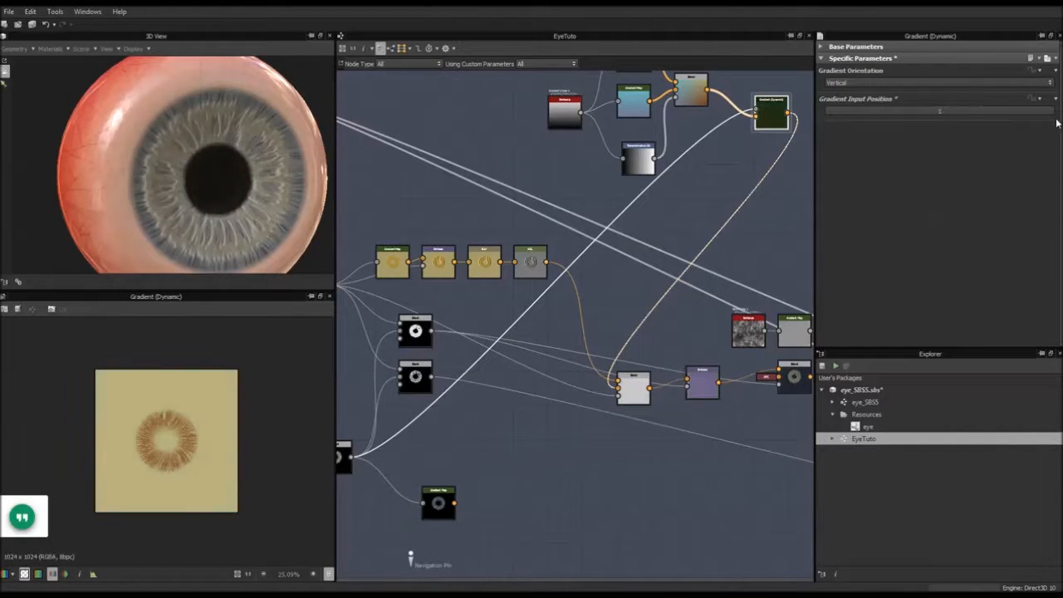
# Recolor the light end key of the upper orange Gradient Map to dark brown, RGB 101, 71, 44.
pyautogui.moveTo(722, 136); pyautogui.dragTo(702, 221, button='middle')
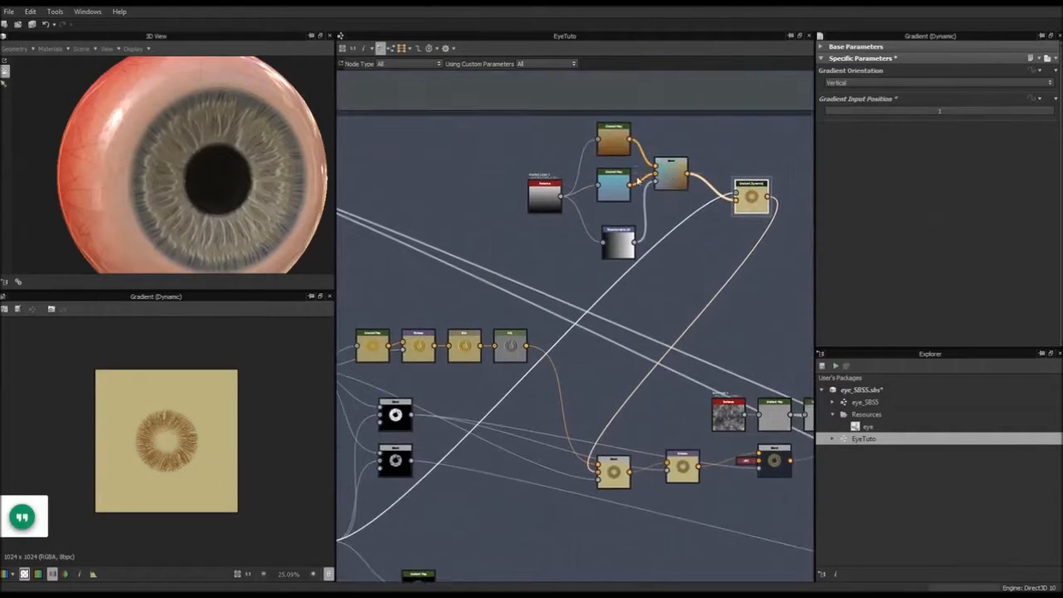
pyautogui.click(619, 144)
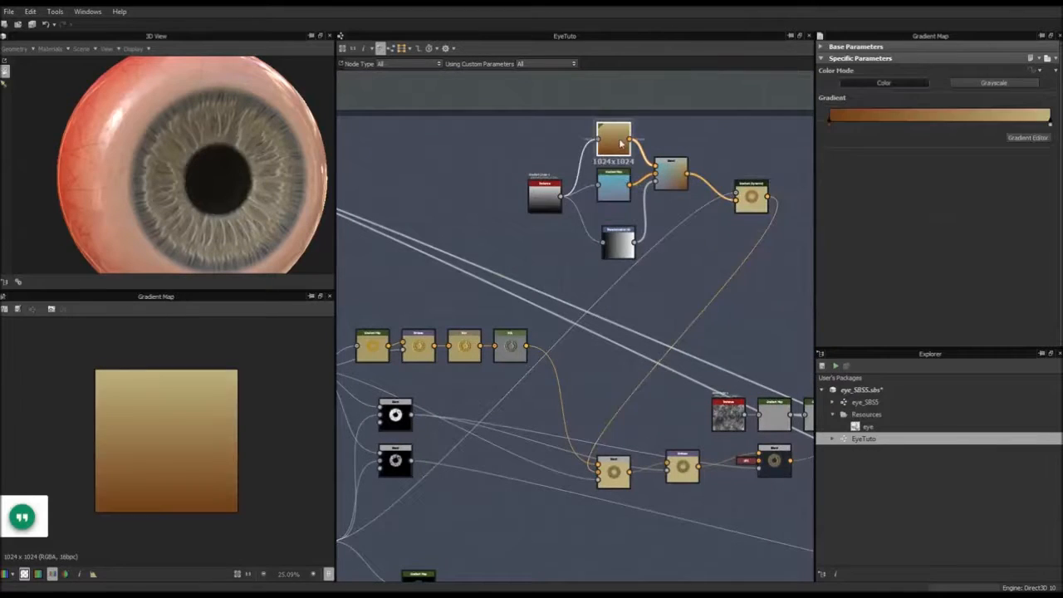
pyautogui.doubleClick(1051, 125)
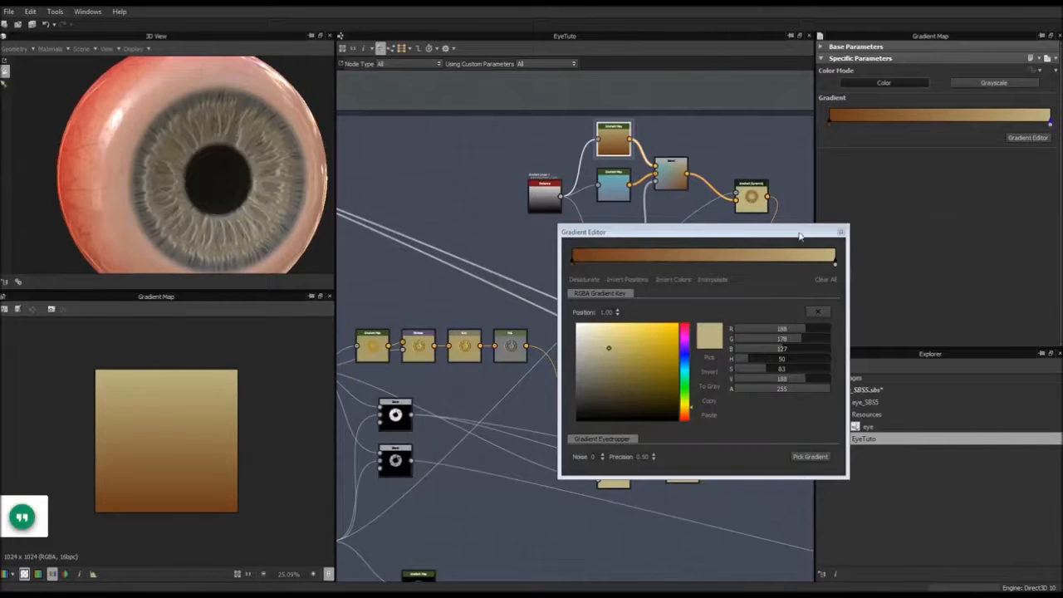
pyautogui.click(836, 266)
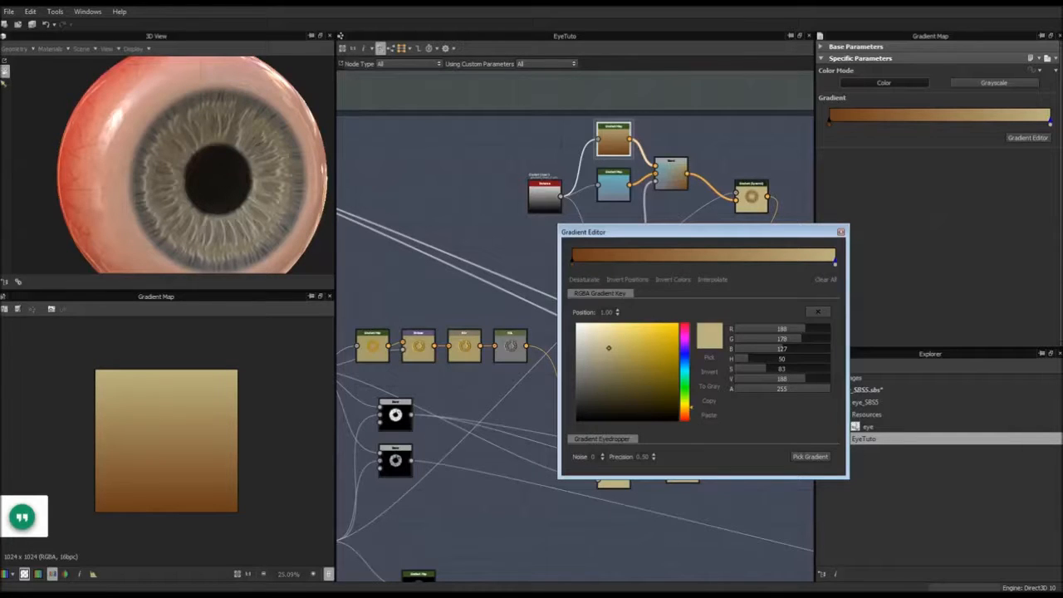
pyautogui.moveTo(686, 408); pyautogui.dragTo(685, 414)
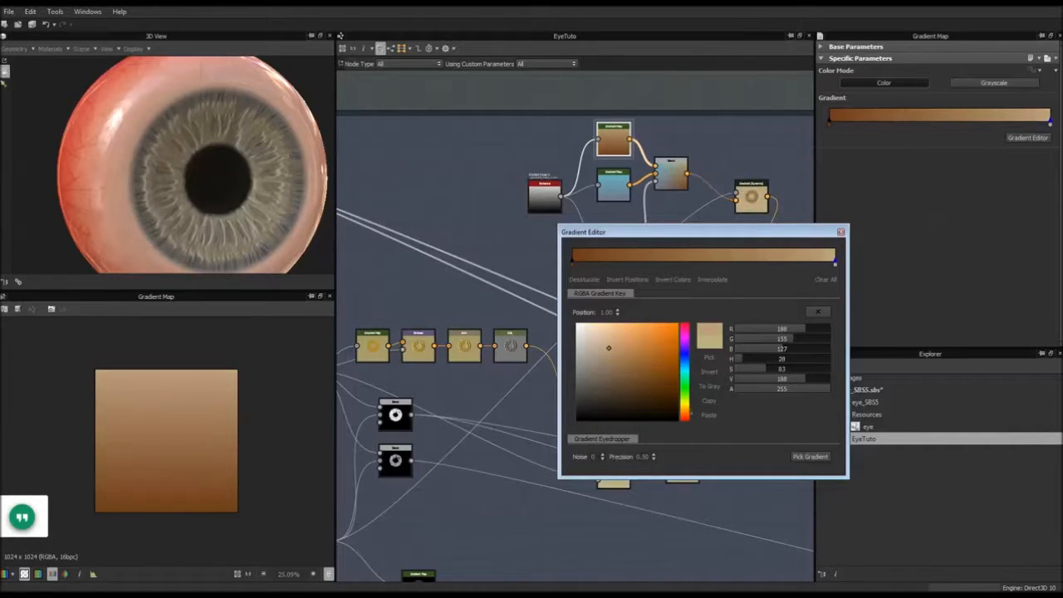
pyautogui.moveTo(609, 348)
pyautogui.mouseDown()
pyautogui.moveTo(637, 385)
pyautogui.moveTo(660, 386)
pyautogui.moveTo(633, 382)
pyautogui.mouseUp()
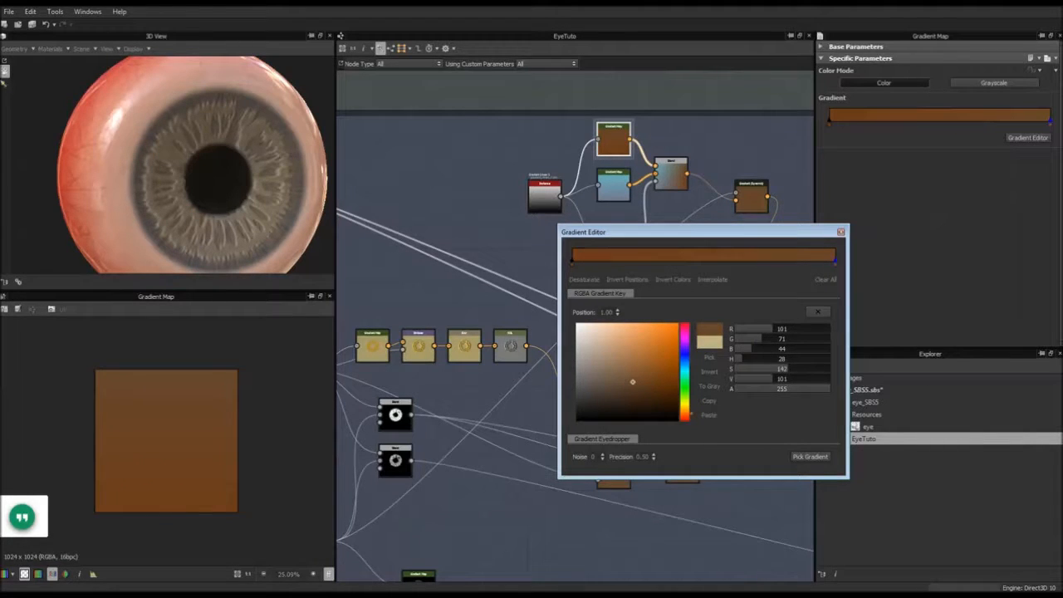
pyautogui.click(841, 232)
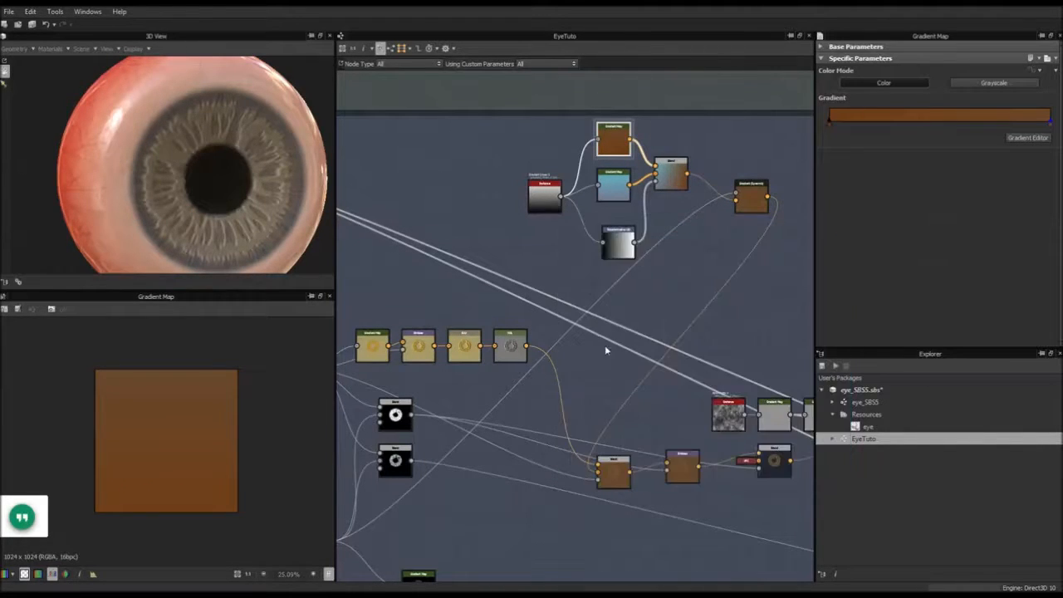
# Examine the iris mask nodes and follow their connections through the graph to the White part blends.
pyautogui.scroll(-3, 604, 346)
pyautogui.moveTo(613, 349); pyautogui.dragTo(645, 263, button='middle')
pyautogui.scroll(3, 519, 352)
pyautogui.moveTo(519, 352); pyautogui.dragTo(739, 327, button='middle')
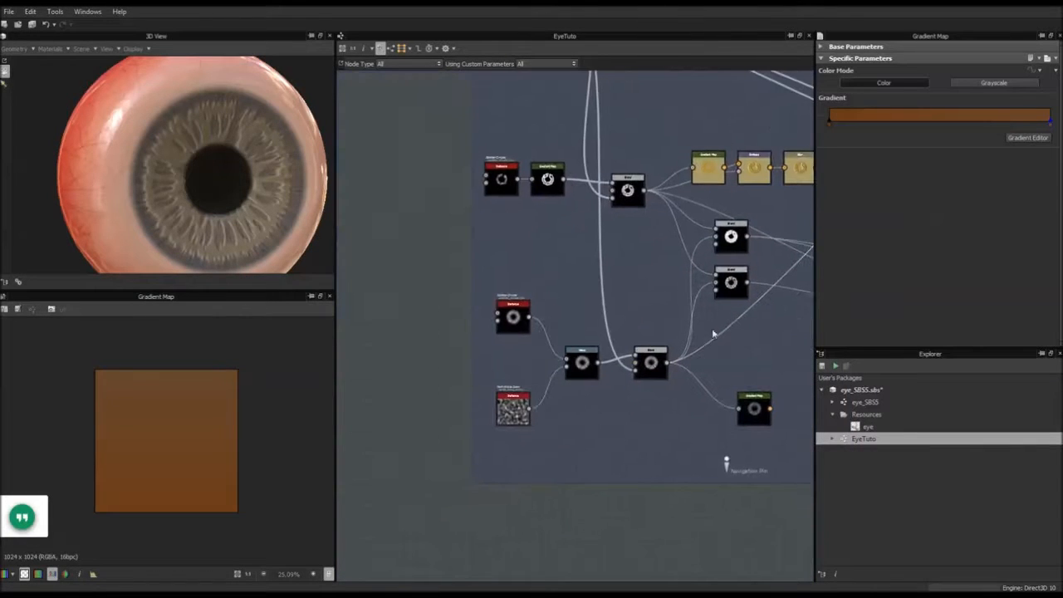
pyautogui.scroll(-2, 713, 333)
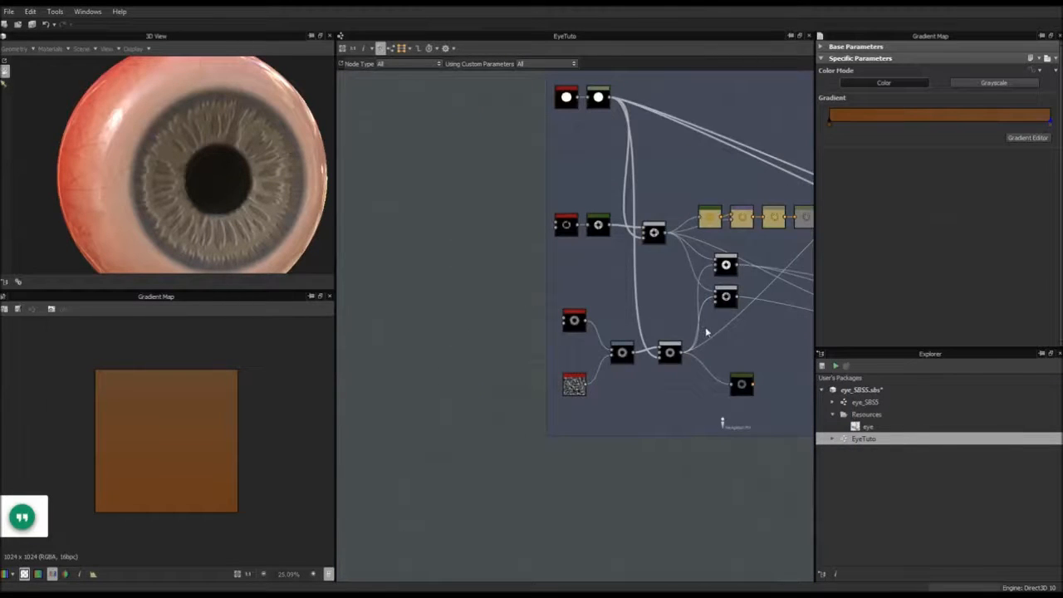
pyautogui.scroll(-3, 655, 280)
pyautogui.scroll(5, 648, 287)
pyautogui.scroll(-2, 654, 296)
pyautogui.scroll(5, 654, 296)
pyautogui.scroll(-4, 655, 296)
pyautogui.moveTo(666, 187); pyautogui.dragTo(587, 248, button='middle')
pyautogui.scroll(-2, 593, 254)
pyautogui.moveTo(692, 249); pyautogui.dragTo(672, 351, button='middle')
pyautogui.scroll(-3, 587, 216)
pyautogui.moveTo(764, 307); pyautogui.dragTo(469, 231, button='middle')
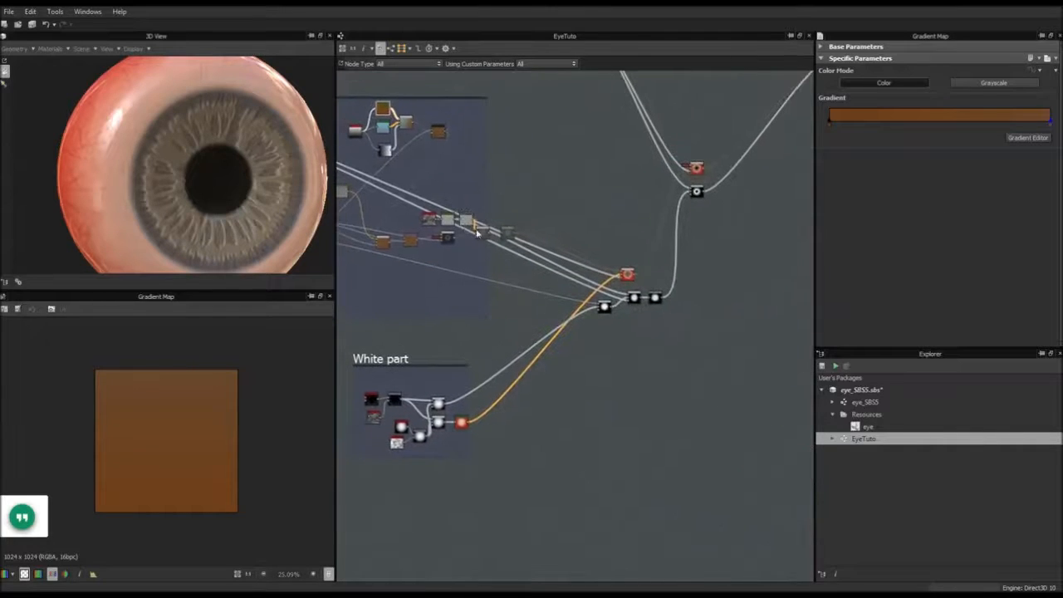
# Inspect the iris color chain from its final node back through the uniform color Blend to the Emboss and its source Blend.
pyautogui.scroll(6, 511, 233)
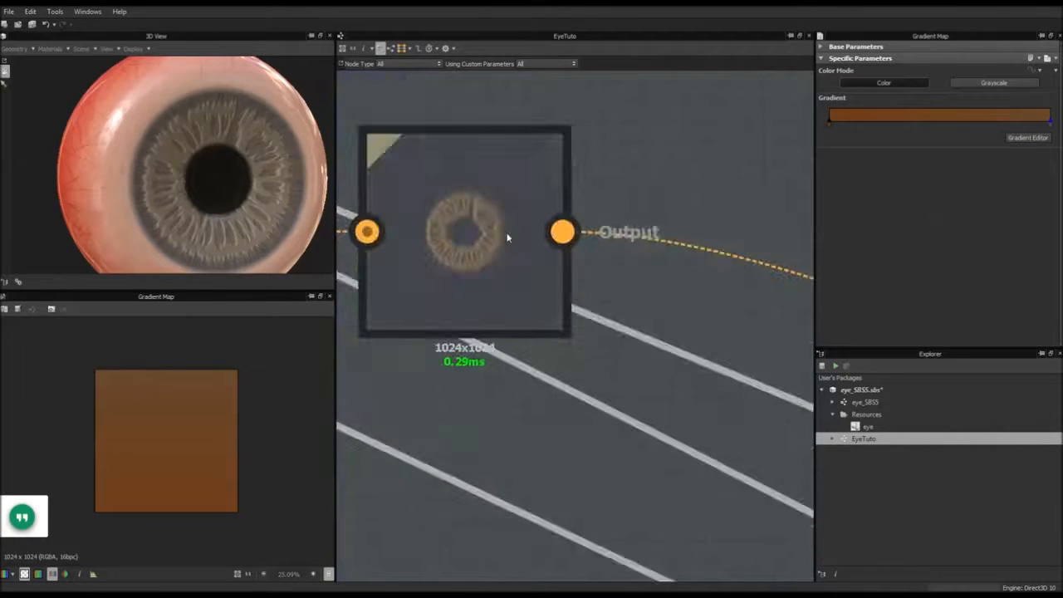
pyautogui.scroll(-6, 436, 223)
pyautogui.moveTo(374, 259); pyautogui.dragTo(512, 231, button='middle')
pyautogui.scroll(-2, 503, 236)
pyautogui.moveTo(445, 254); pyautogui.dragTo(526, 254, button='middle')
pyautogui.scroll(5, 525, 253)
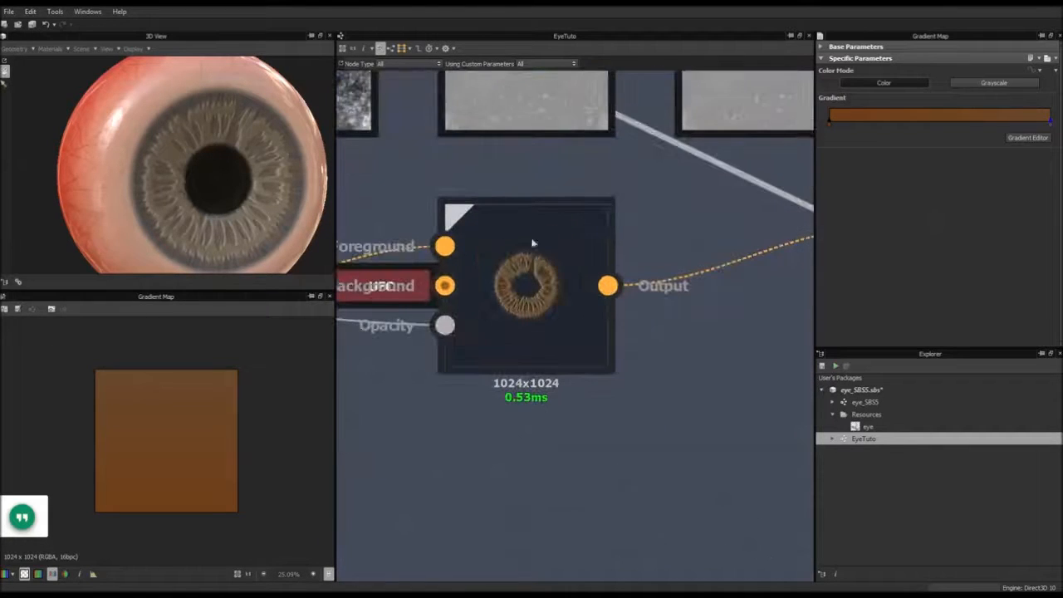
pyautogui.scroll(-4, 555, 321)
pyautogui.moveTo(461, 307); pyautogui.dragTo(510, 312, button='middle')
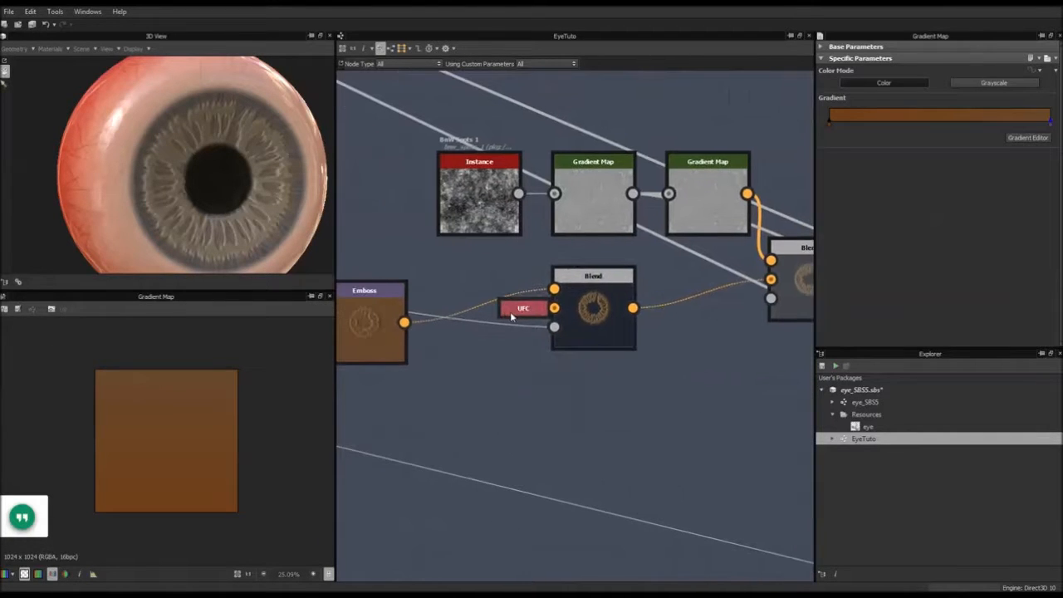
pyautogui.scroll(-7, 573, 310)
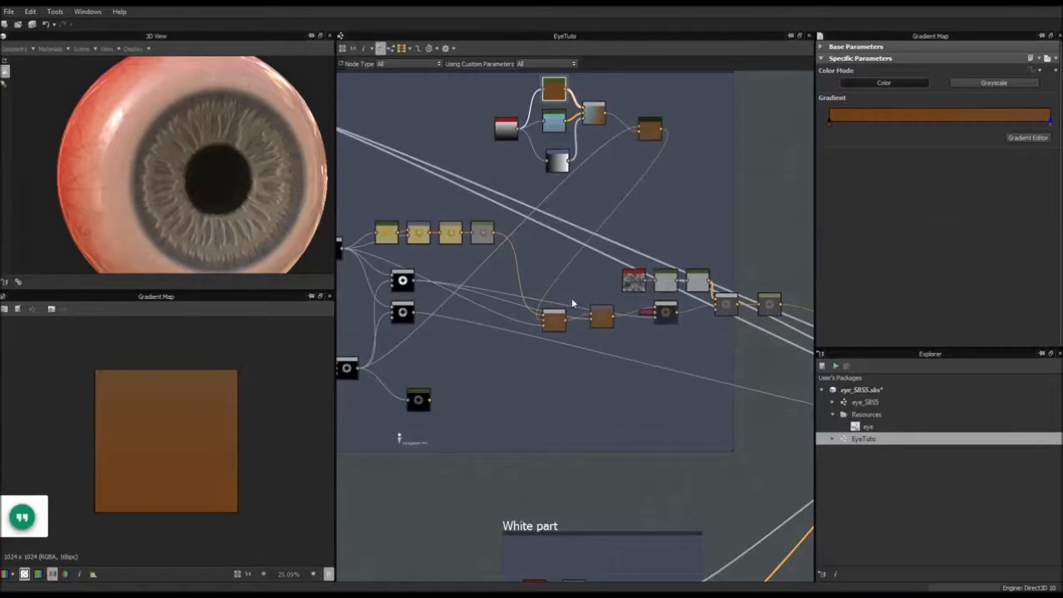
pyautogui.scroll(3, 572, 304)
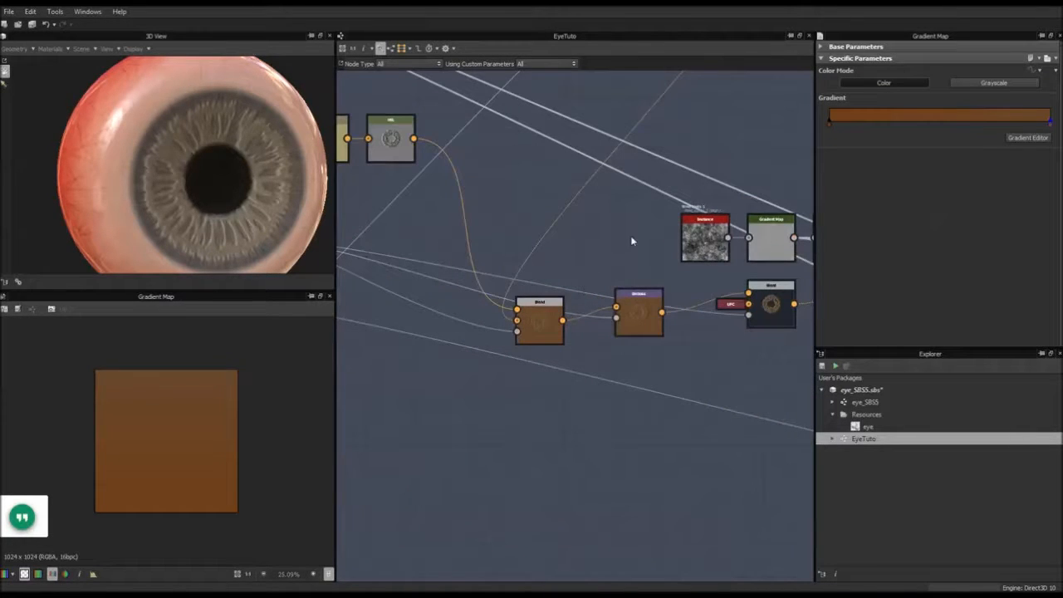
# Undo the dark recoloring of the light end key on the upper orange Gradient Map.
pyautogui.hotkey('ctrl', 'z')
pyautogui.click(659, 194)
pyautogui.hotkey('ctrl', 'z')
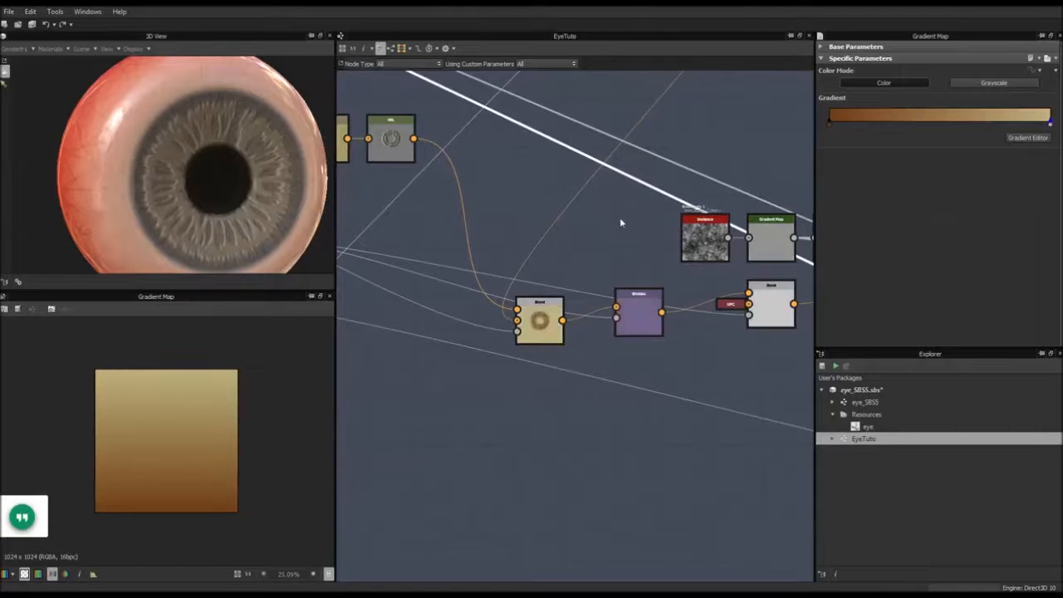
# Undo the Gradient (Dynamic) node's link to the iris Blend so the lower Gradient Map feeds that Blend again.
pyautogui.moveTo(595, 266); pyautogui.dragTo(551, 282, button='middle')
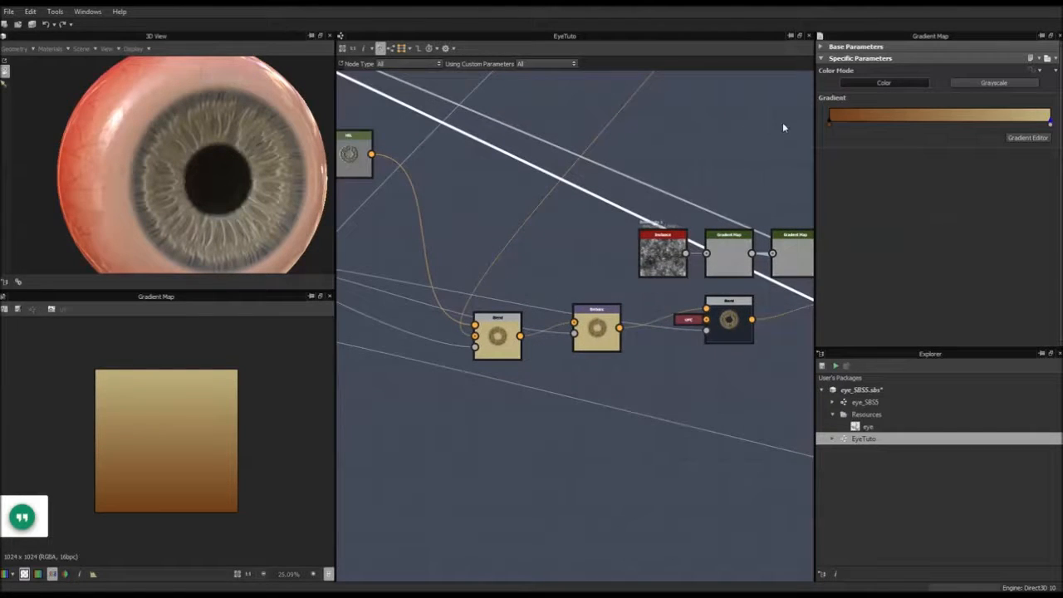
pyautogui.scroll(-5, 705, 202)
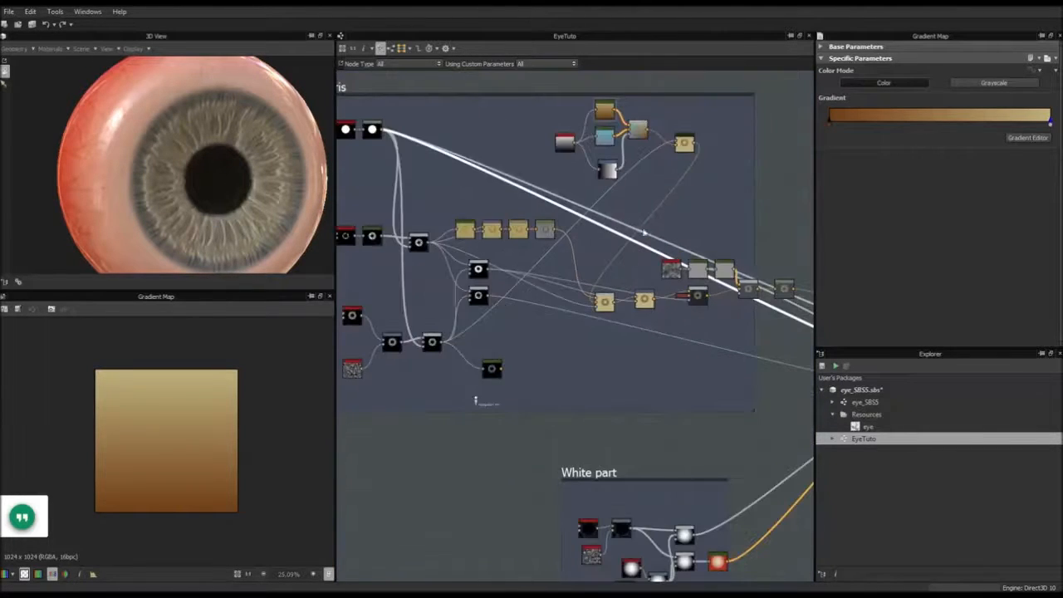
pyautogui.moveTo(683, 148); pyautogui.dragTo(595, 243)
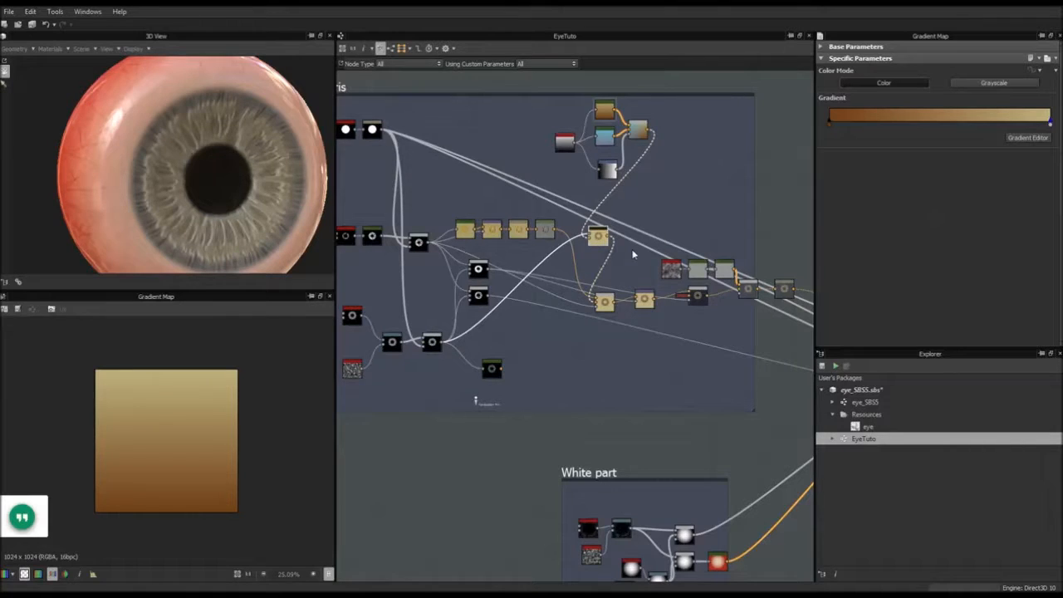
pyautogui.hotkey('ctrl', 'z')
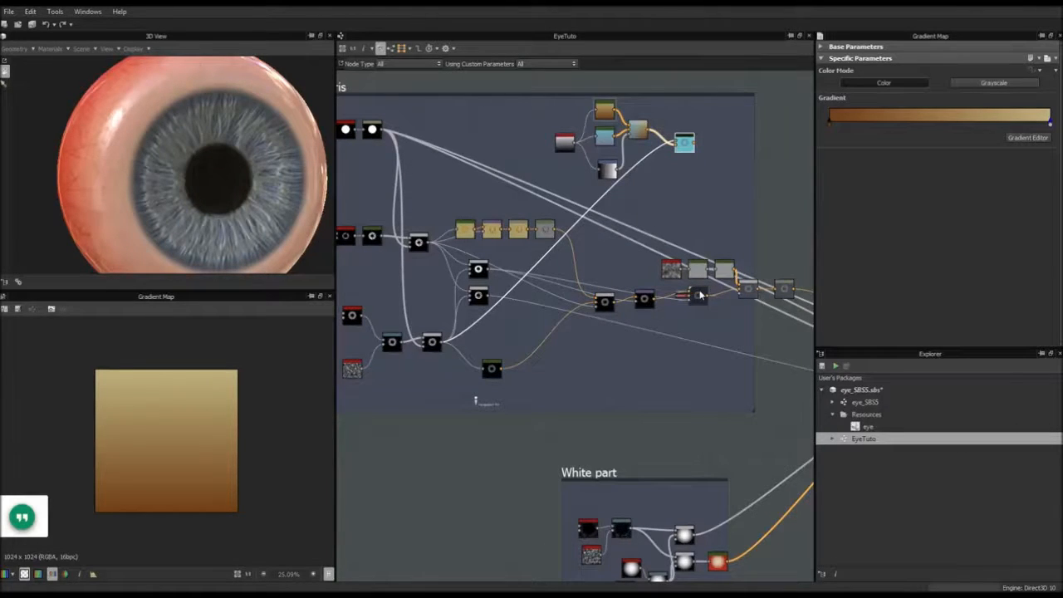
# Examine the end of the iris color chain around the Emboss and its following Blend, and inspect the uniform color's settings.
pyautogui.scroll(5, 698, 296)
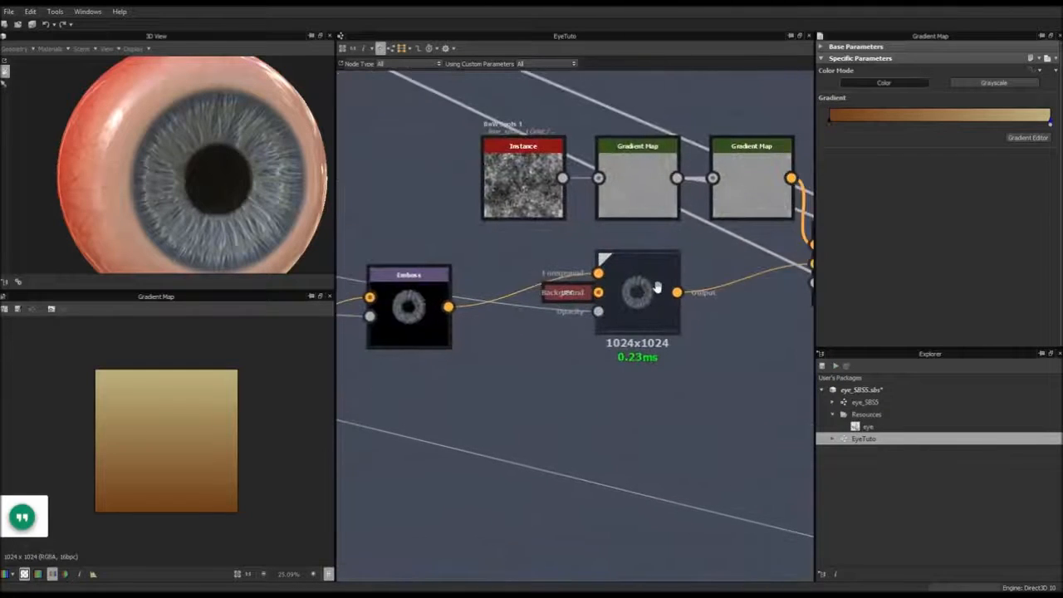
pyautogui.scroll(-8, 654, 296)
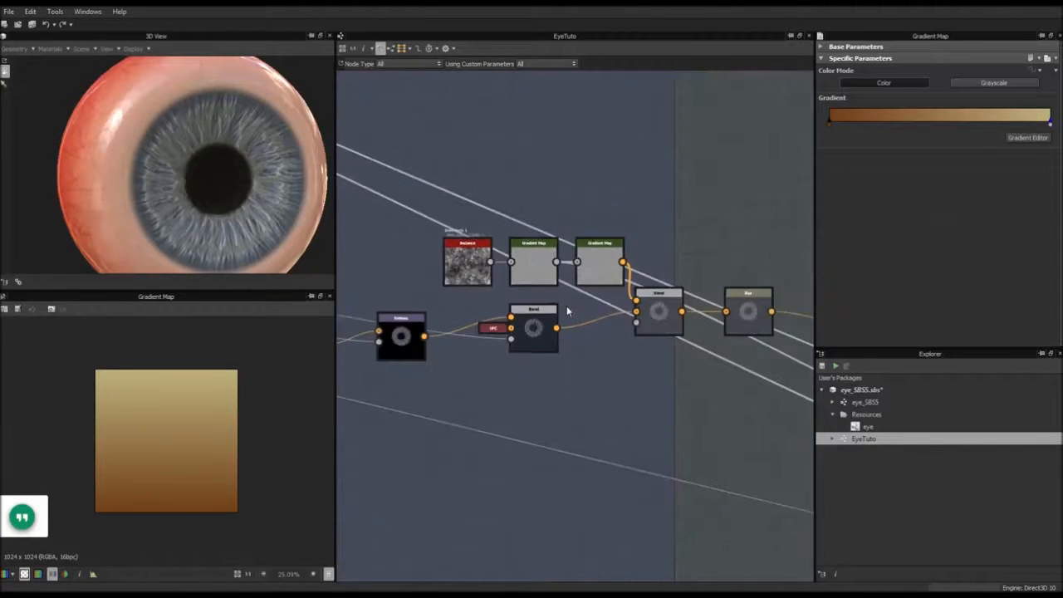
pyautogui.scroll(-2, 569, 310)
pyautogui.scroll(3, 551, 325)
pyautogui.scroll(-3, 549, 320)
pyautogui.moveTo(535, 258); pyautogui.dragTo(654, 244, button='middle')
pyautogui.scroll(-3, 701, 198)
pyautogui.scroll(4, 655, 245)
pyautogui.moveTo(549, 245); pyautogui.dragTo(520, 408, button='middle')
pyautogui.scroll(-3, 611, 245)
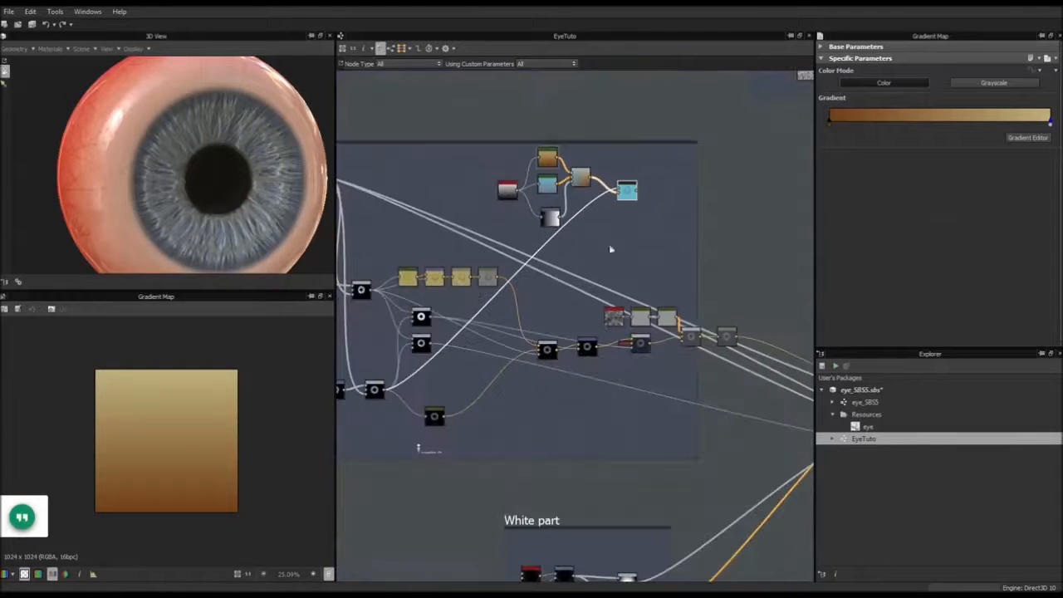
pyautogui.scroll(5, 611, 412)
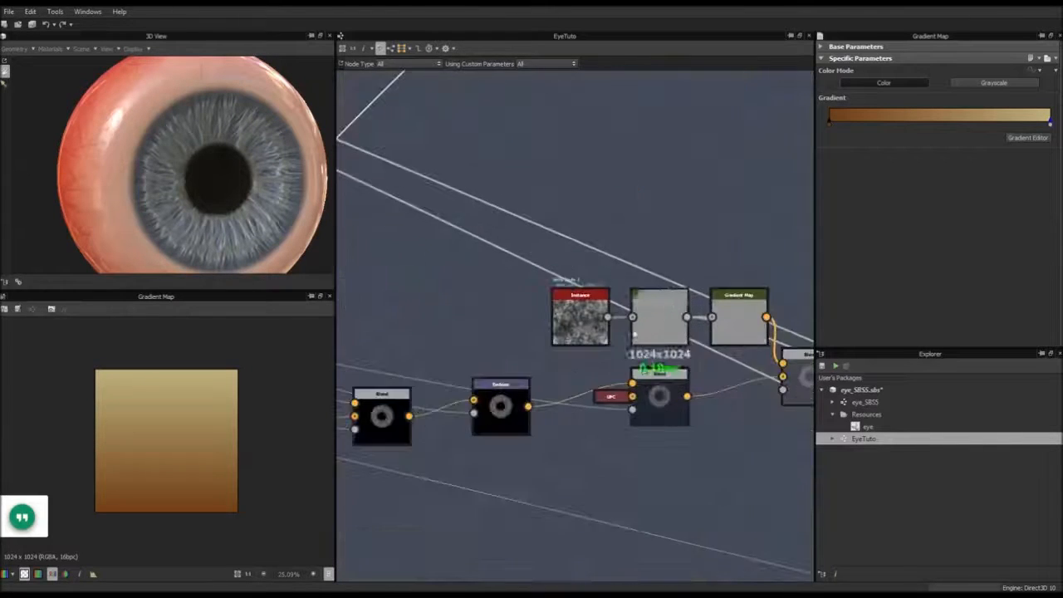
pyautogui.click(592, 414)
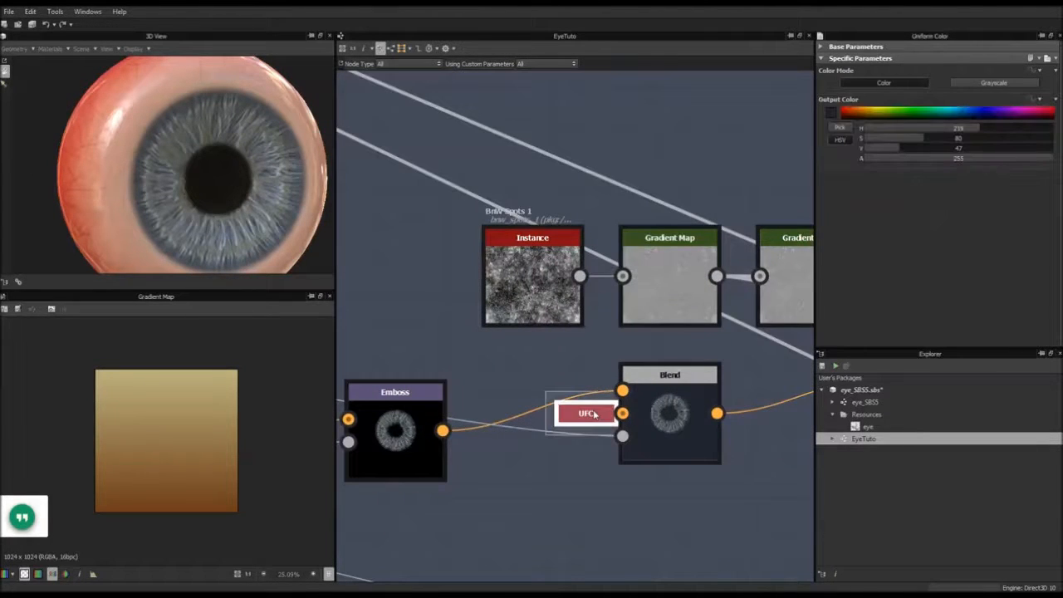
pyautogui.scroll(-6, 662, 367)
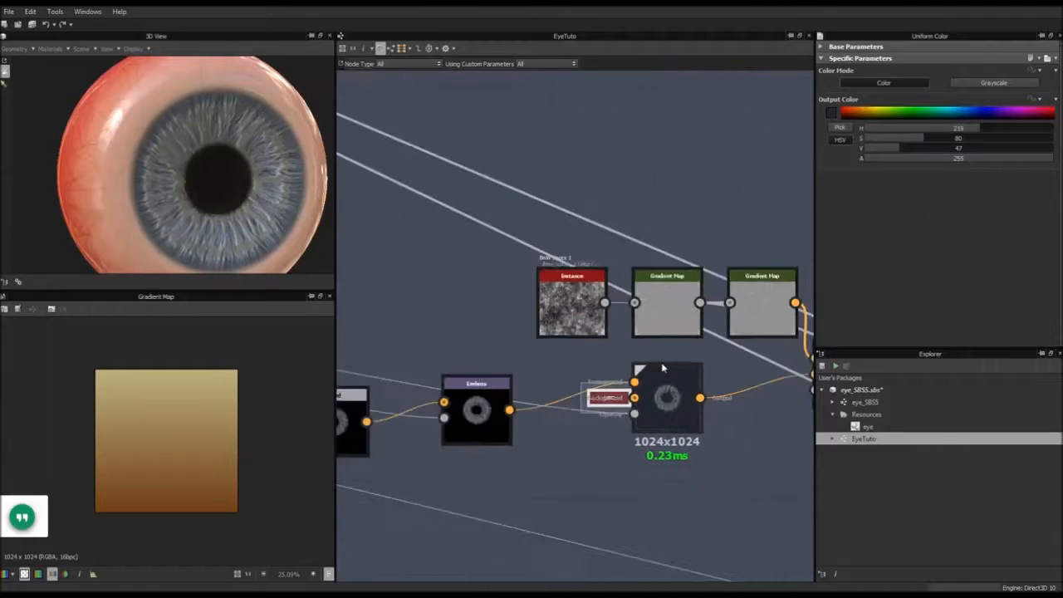
# Set the number of the circular splatter that feeds the iris Warp to 1300.
pyautogui.moveTo(633, 379); pyautogui.dragTo(738, 226, button='middle')
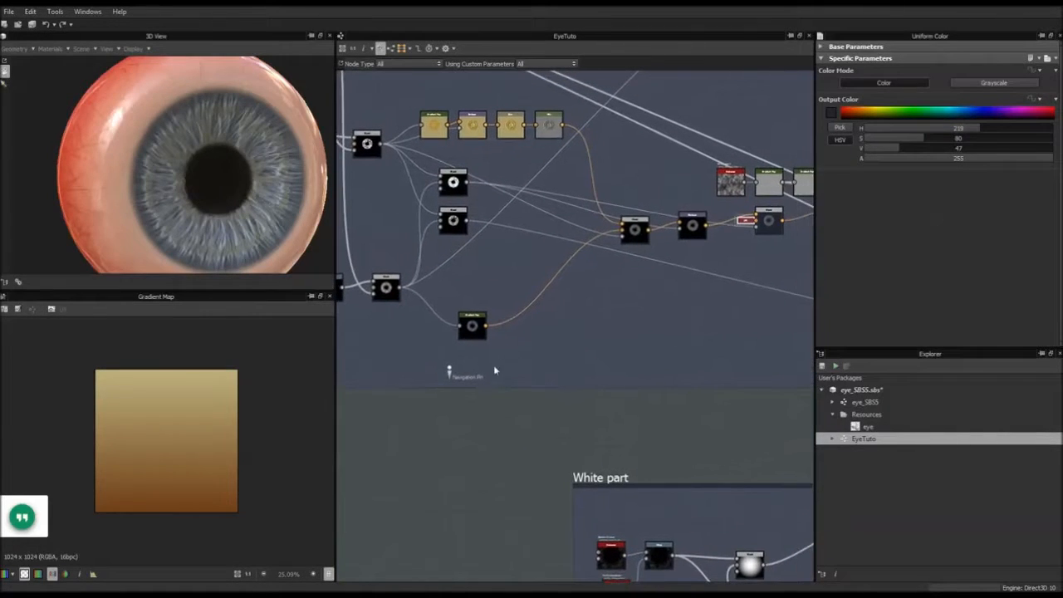
pyautogui.scroll(8, 598, 282)
pyautogui.scroll(-3, 599, 282)
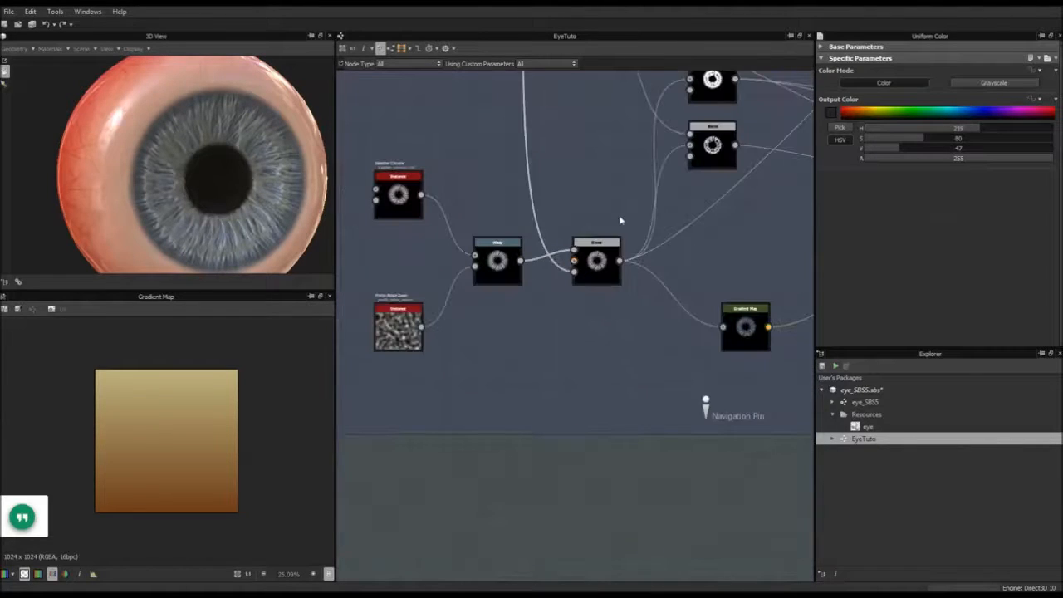
pyautogui.scroll(8, 600, 273)
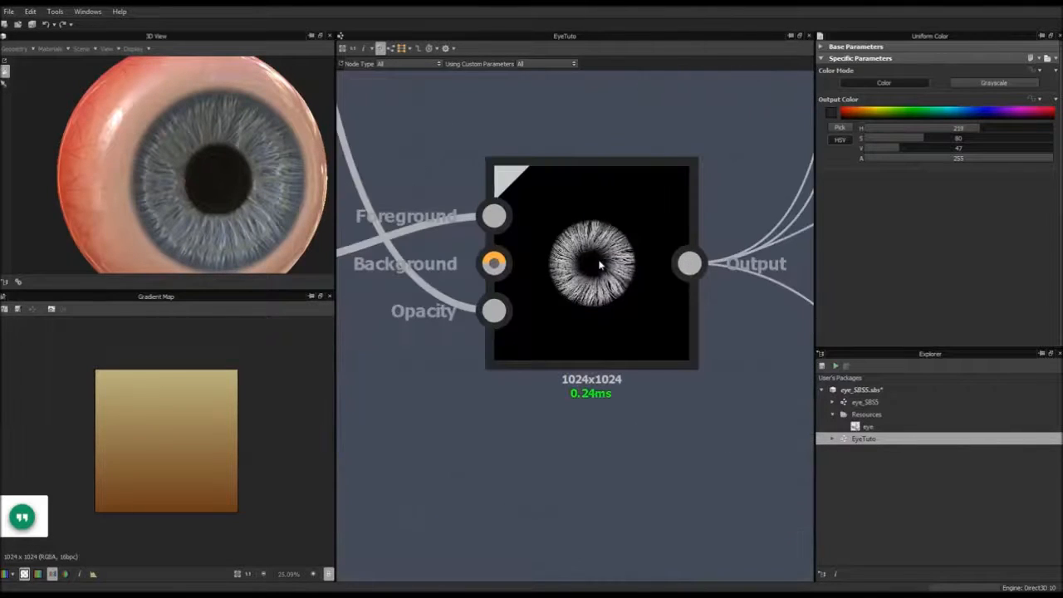
pyautogui.scroll(-3, 600, 264)
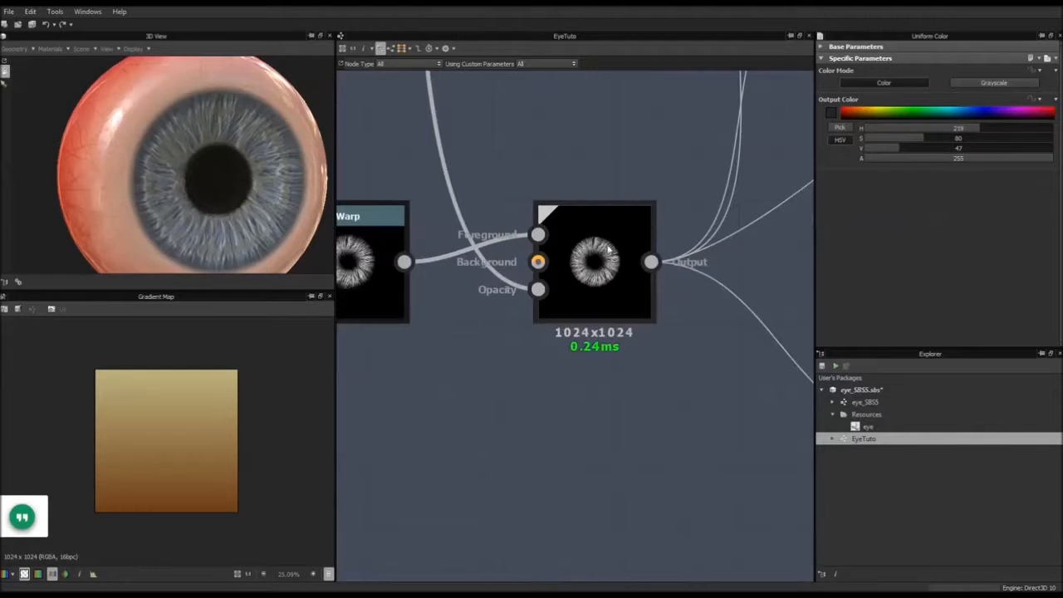
pyautogui.moveTo(500, 329); pyautogui.dragTo(658, 253, button='middle')
pyautogui.scroll(-3, 658, 252)
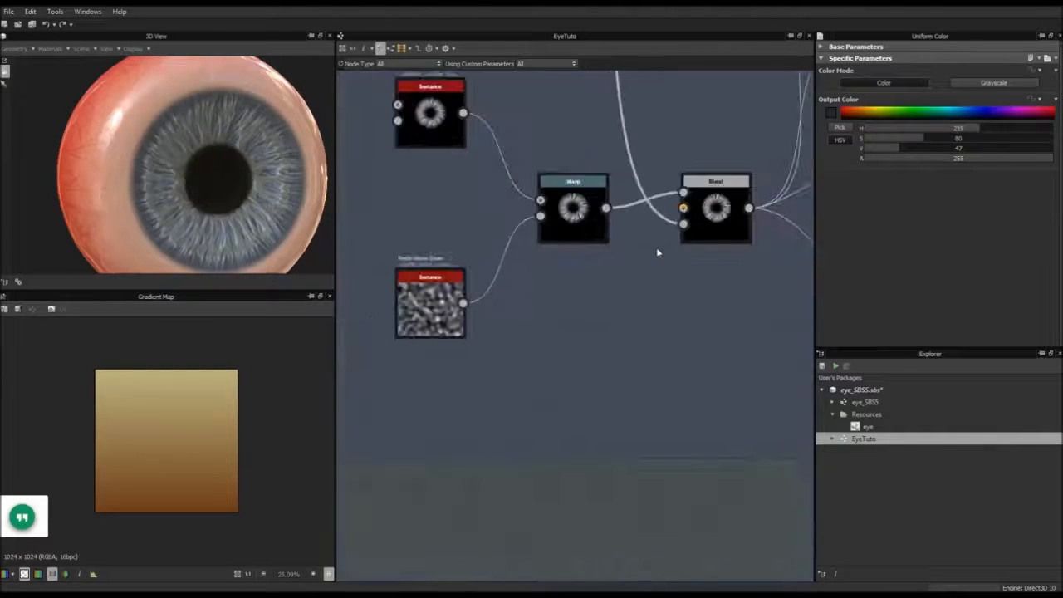
pyautogui.doubleClick(430, 112)
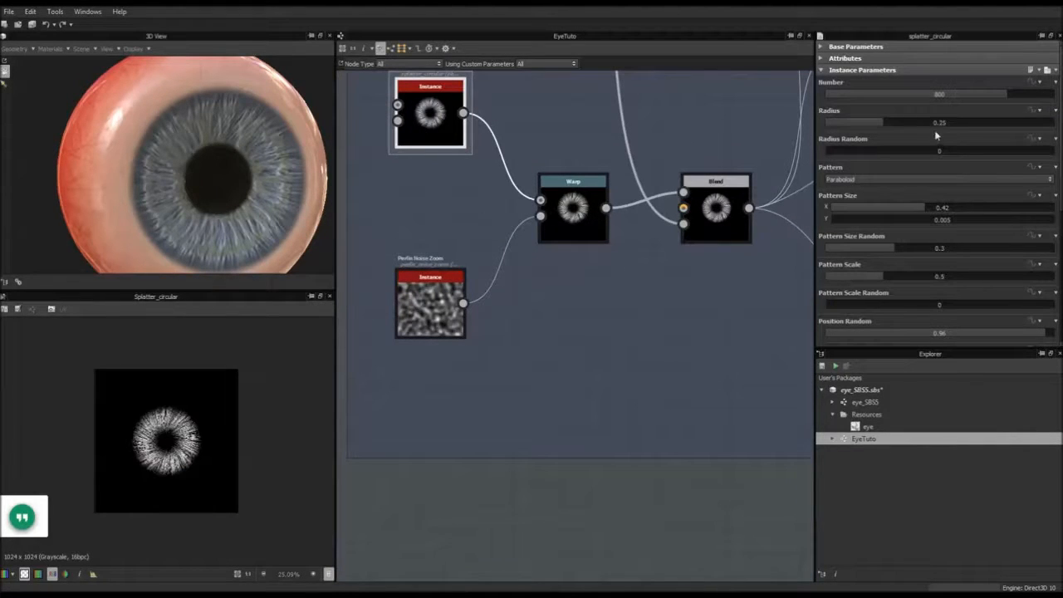
pyautogui.doubleClick(940, 93)
pyautogui.press('Return')
# Connect the Gradient (Dynamic) output to the foreground input of the uniform color Blend, replacing the Emboss link.
pyautogui.moveTo(649, 208); pyautogui.dragTo(545, 214, button='middle')
pyautogui.scroll(-4, 545, 213)
pyautogui.moveTo(717, 131); pyautogui.dragTo(478, 384, button='middle')
pyautogui.moveTo(681, 206); pyautogui.dragTo(589, 284, button='middle')
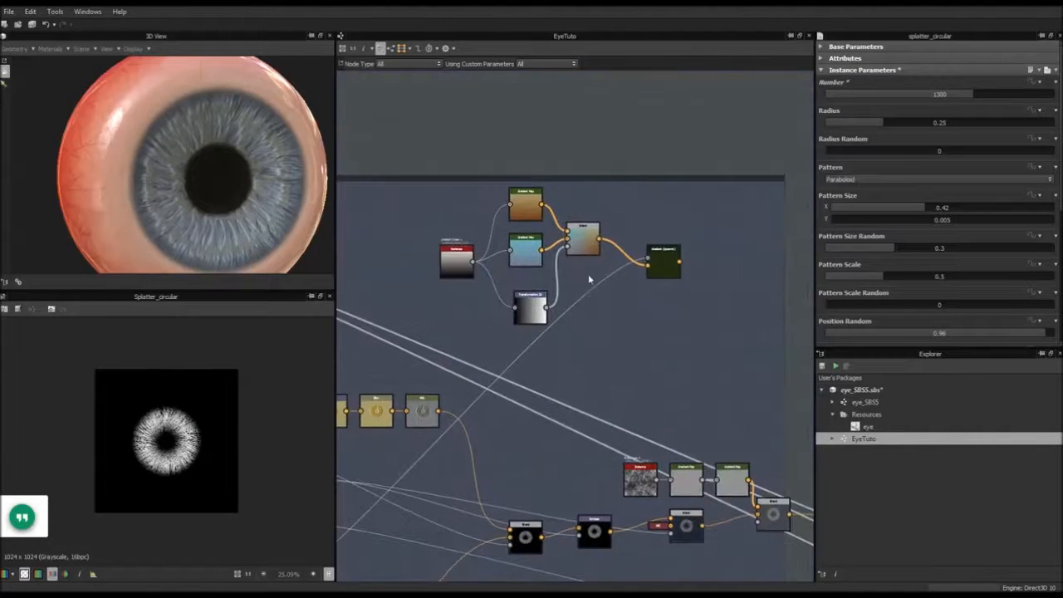
pyautogui.doubleClick(664, 259)
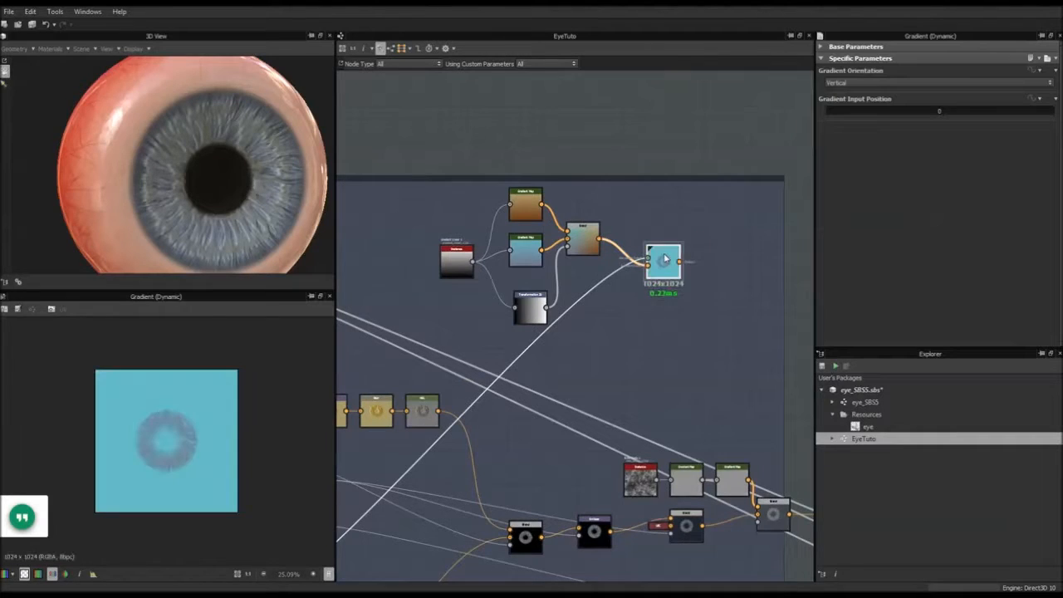
pyautogui.moveTo(687, 333); pyautogui.dragTo(655, 223, button='middle')
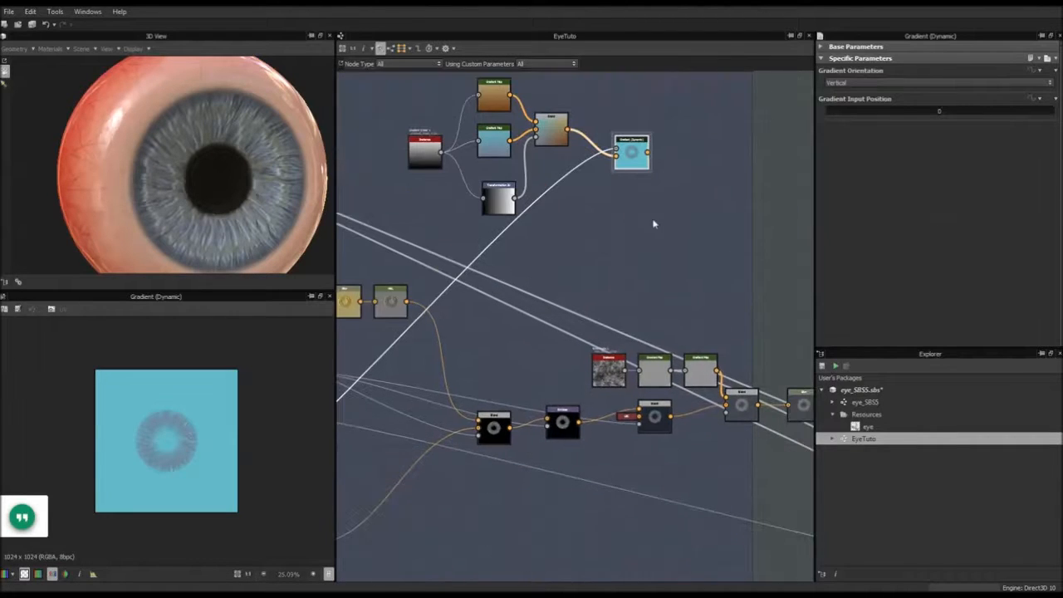
pyautogui.moveTo(648, 170); pyautogui.dragTo(639, 409)
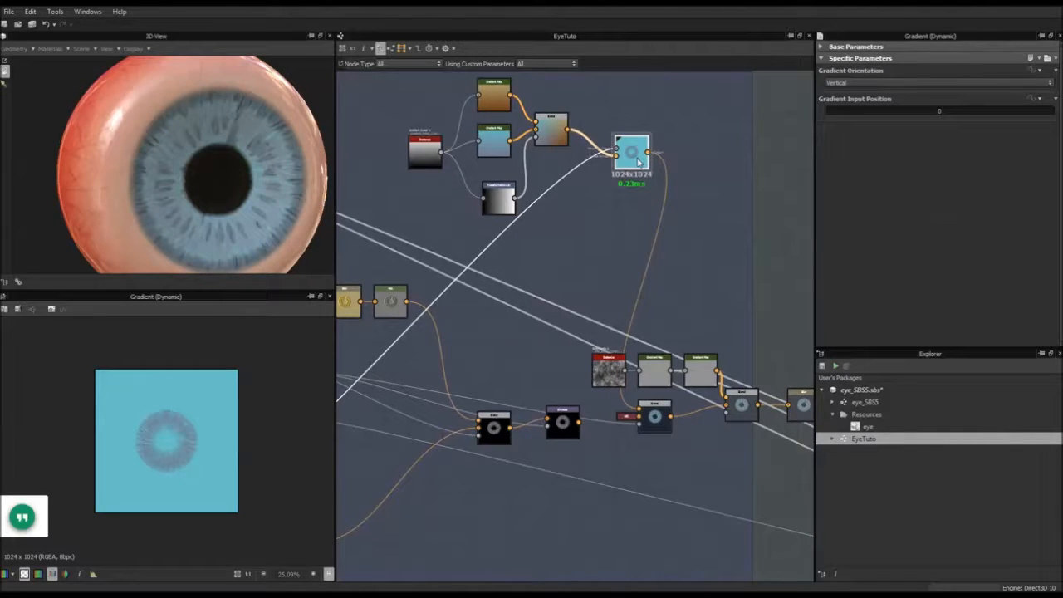
# Set the Gradient (Dynamic) node's gradient input position to 0.69 and check the resulting uniform color Blend.
pyautogui.scroll(5, 638, 162)
pyautogui.scroll(-4, 640, 164)
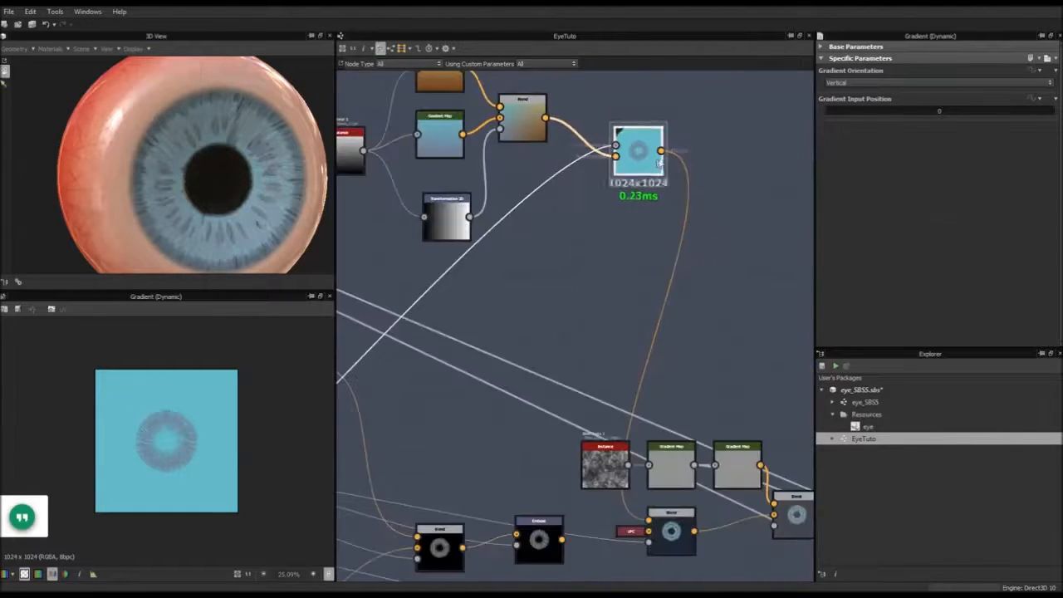
pyautogui.moveTo(835, 109); pyautogui.dragTo(983, 118)
pyautogui.moveTo(678, 445); pyautogui.dragTo(662, 294, button='middle')
pyautogui.scroll(5, 664, 368)
pyautogui.scroll(3, 648, 373)
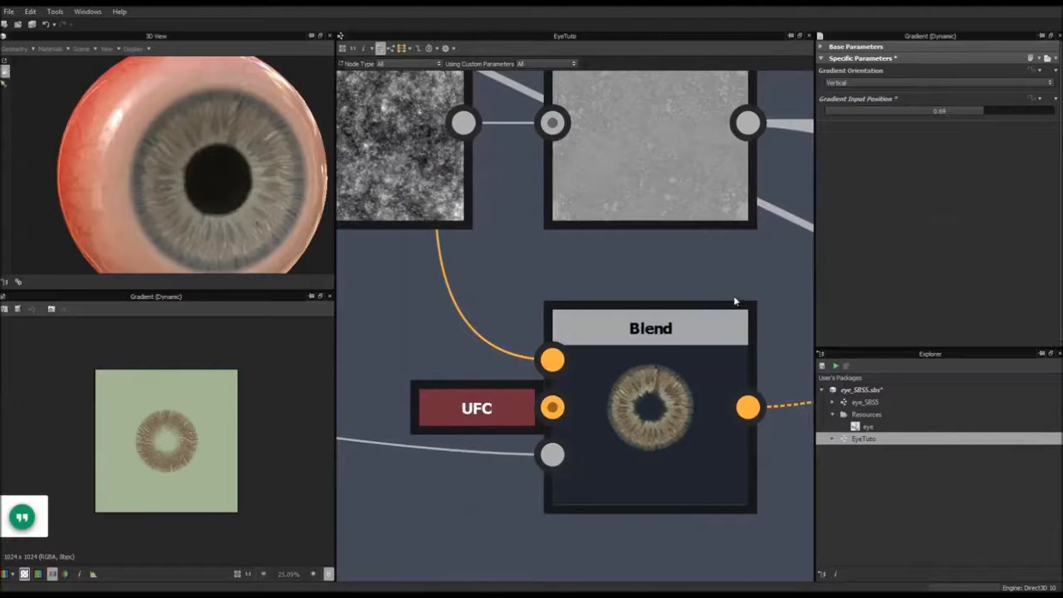
# Examine the iris Warp and Blend mask nodes and follow their connections back to the Gradient (Dynamic) node.
pyautogui.scroll(-6, 633, 204)
pyautogui.scroll(-3, 629, 196)
pyautogui.moveTo(629, 196); pyautogui.dragTo(690, 359, button='middle')
pyautogui.scroll(-2, 459, 309)
pyautogui.moveTo(459, 309); pyautogui.dragTo(660, 235, button='middle')
pyautogui.scroll(-1, 482, 378)
pyautogui.scroll(-2, 482, 378)
pyautogui.scroll(8, 450, 378)
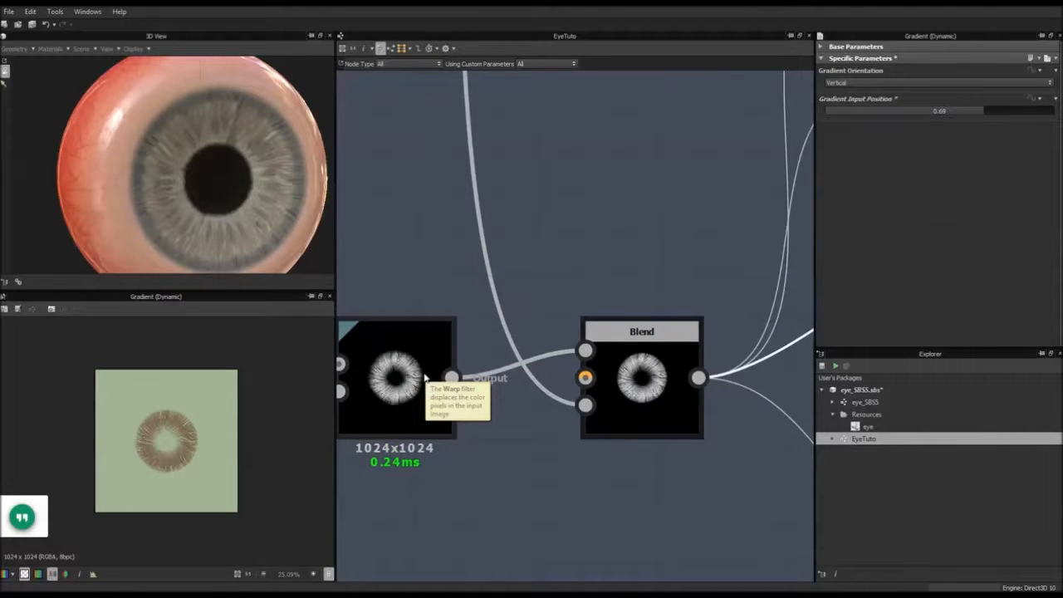
pyautogui.scroll(-4, 424, 378)
pyautogui.moveTo(642, 325); pyautogui.dragTo(379, 349, button='middle')
pyautogui.scroll(-2, 380, 349)
pyautogui.moveTo(567, 263); pyautogui.dragTo(501, 275, button='middle')
pyautogui.scroll(-2, 504, 273)
pyautogui.moveTo(493, 395); pyautogui.dragTo(372, 418, button='middle')
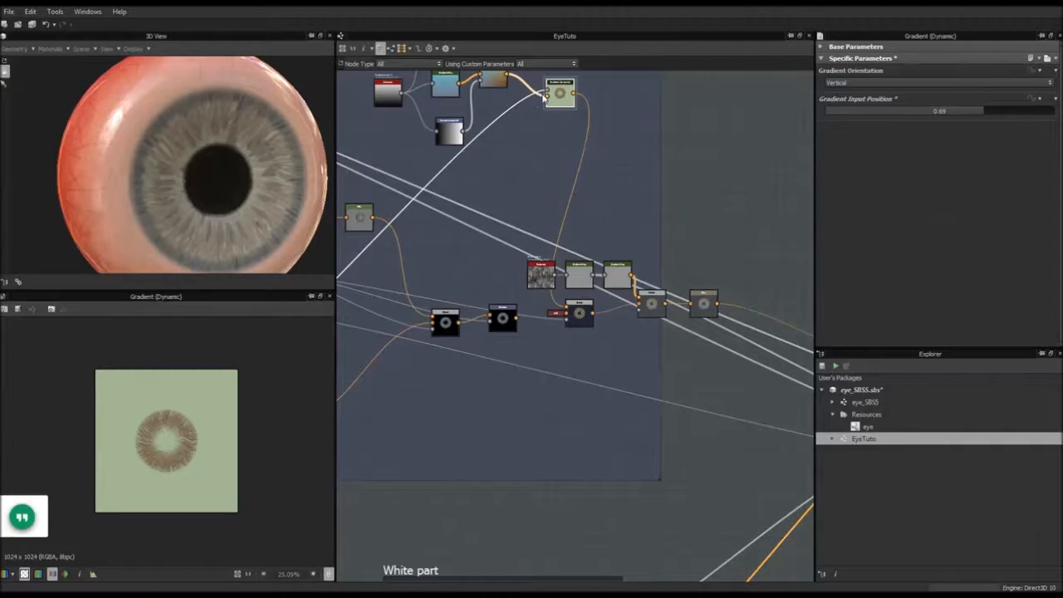
# Recolor the light end key of the upper orange Gradient Map to very dark brown, RGB 47, 32, 15.
pyautogui.moveTo(544, 95); pyautogui.dragTo(577, 220, button='middle')
pyautogui.click(526, 200)
pyautogui.click(478, 170)
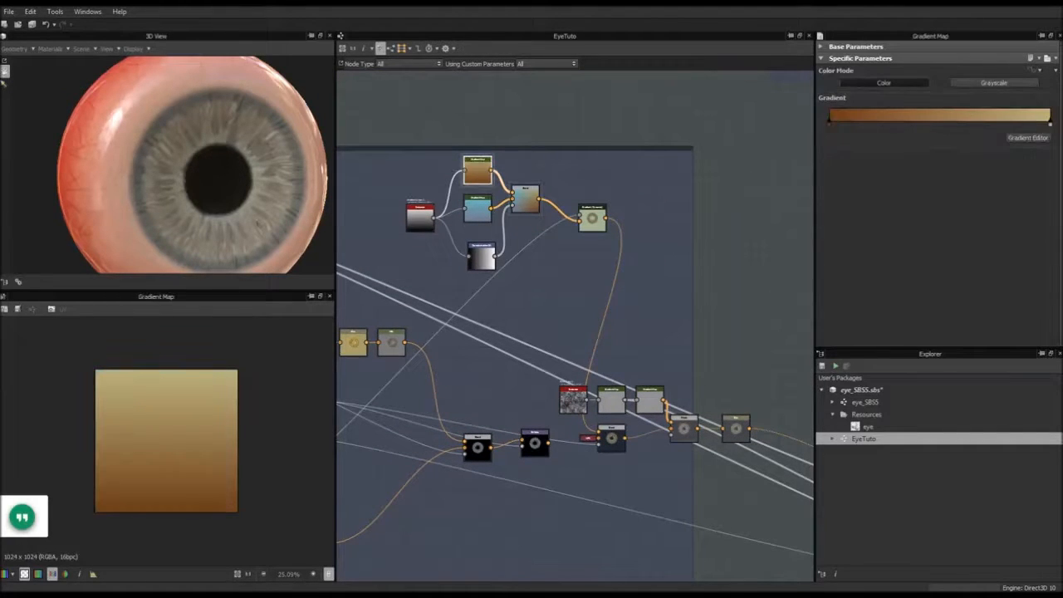
pyautogui.click(1052, 123)
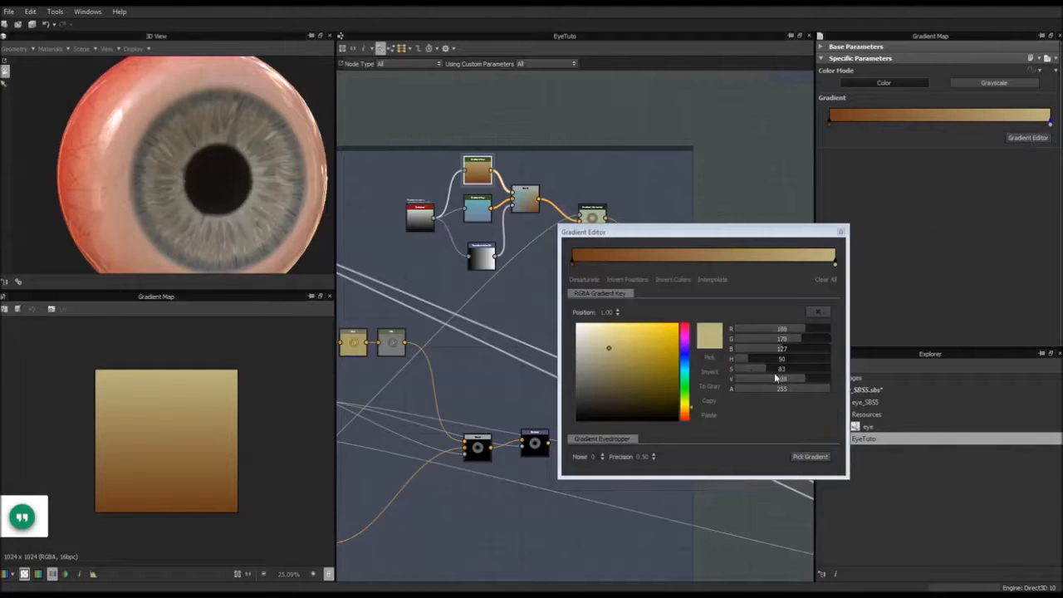
pyautogui.moveTo(787, 381); pyautogui.dragTo(769, 379)
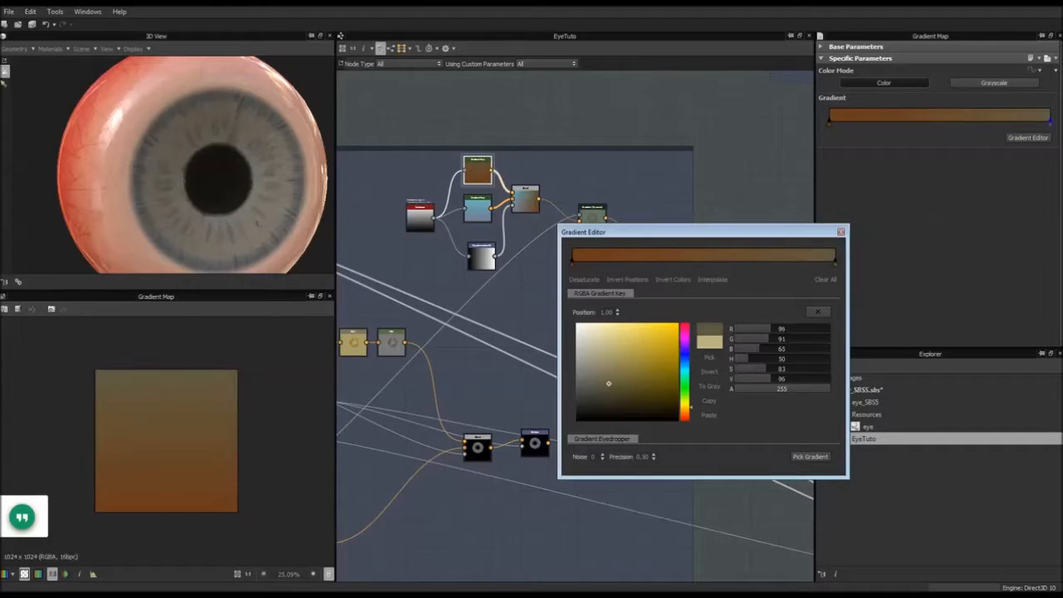
pyautogui.click(800, 369)
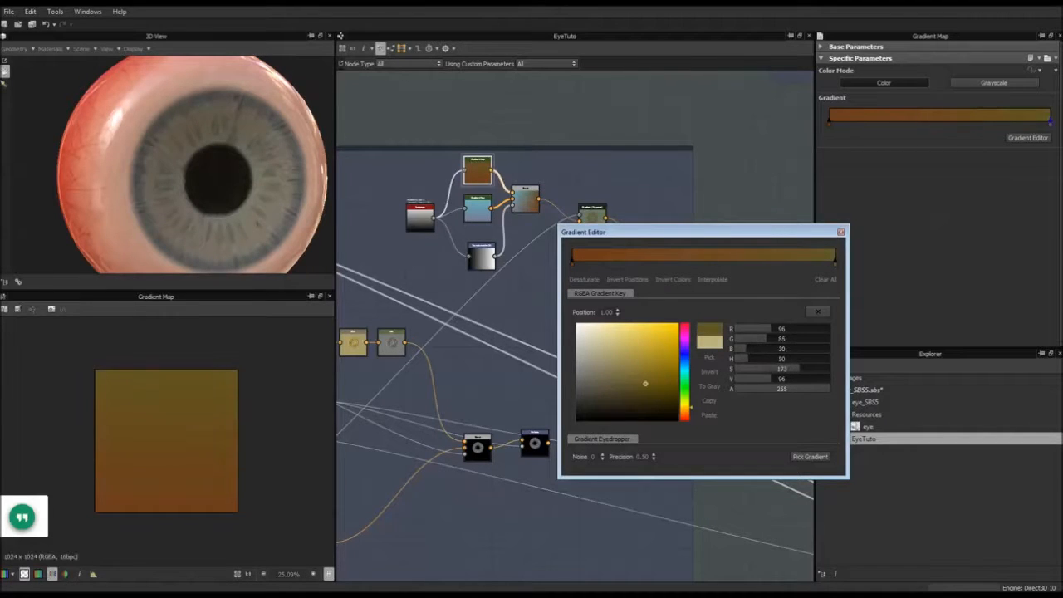
pyautogui.moveTo(750, 359)
pyautogui.mouseDown()
pyautogui.moveTo(764, 359)
pyautogui.moveTo(737, 359)
pyautogui.moveTo(765, 379)
pyautogui.moveTo(753, 379)
pyautogui.mouseUp()
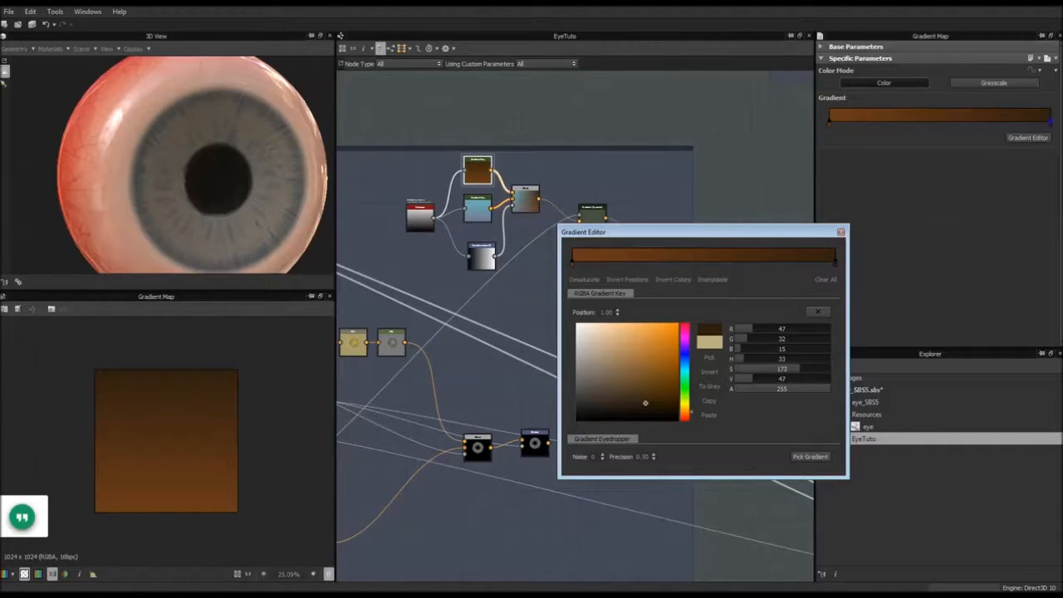
pyautogui.click(842, 233)
# Compare the uniform color Blend, the Gradient (Dynamic) output and the Emboss result, including the Blend's parameters.
pyautogui.moveTo(642, 135); pyautogui.dragTo(651, 230, button='middle')
pyautogui.scroll(1, 650, 474)
pyautogui.moveTo(648, 467); pyautogui.dragTo(647, 366, button='middle')
pyautogui.click(623, 422)
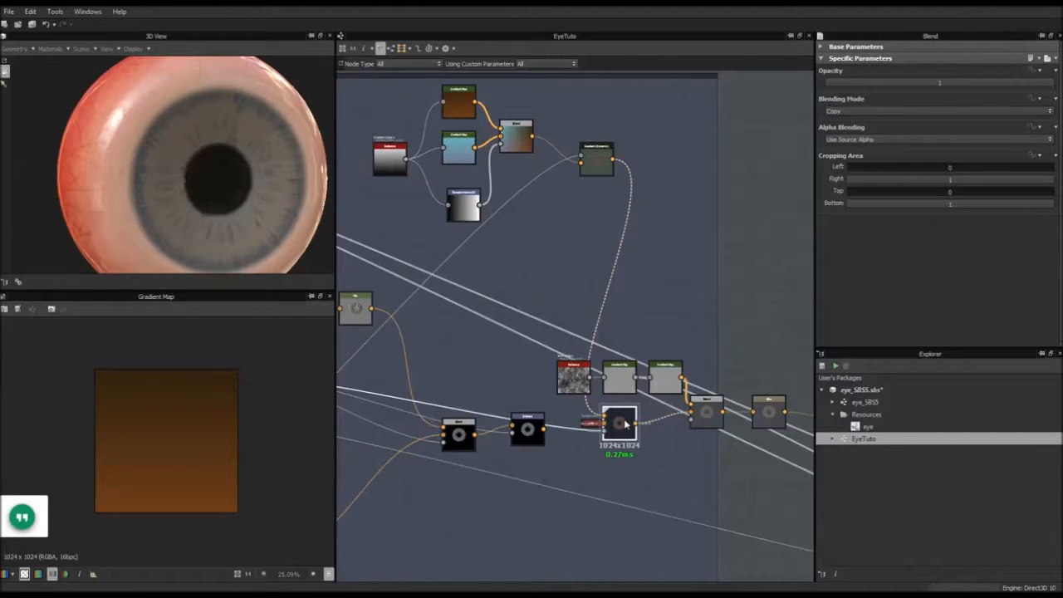
pyautogui.scroll(2, 624, 423)
pyautogui.scroll(-2, 613, 419)
pyautogui.moveTo(619, 184); pyautogui.dragTo(654, 334, button='middle')
pyautogui.scroll(6, 643, 304)
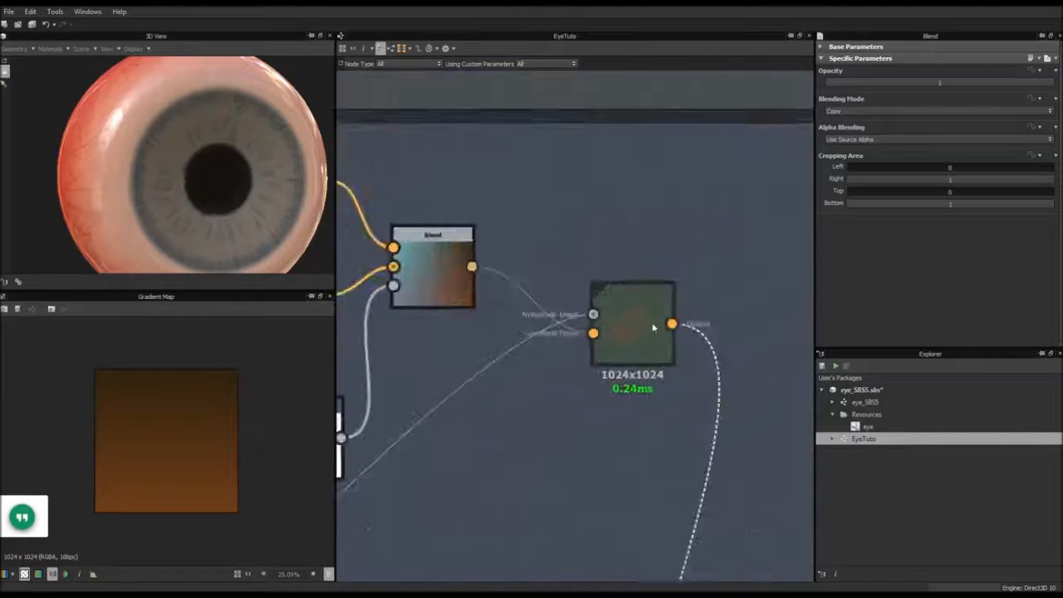
pyautogui.scroll(-5, 636, 343)
pyautogui.moveTo(647, 421); pyautogui.dragTo(650, 220, button='middle')
pyautogui.scroll(-4, 615, 415)
pyautogui.moveTo(608, 486); pyautogui.dragTo(644, 253, button='middle')
pyautogui.scroll(5, 565, 357)
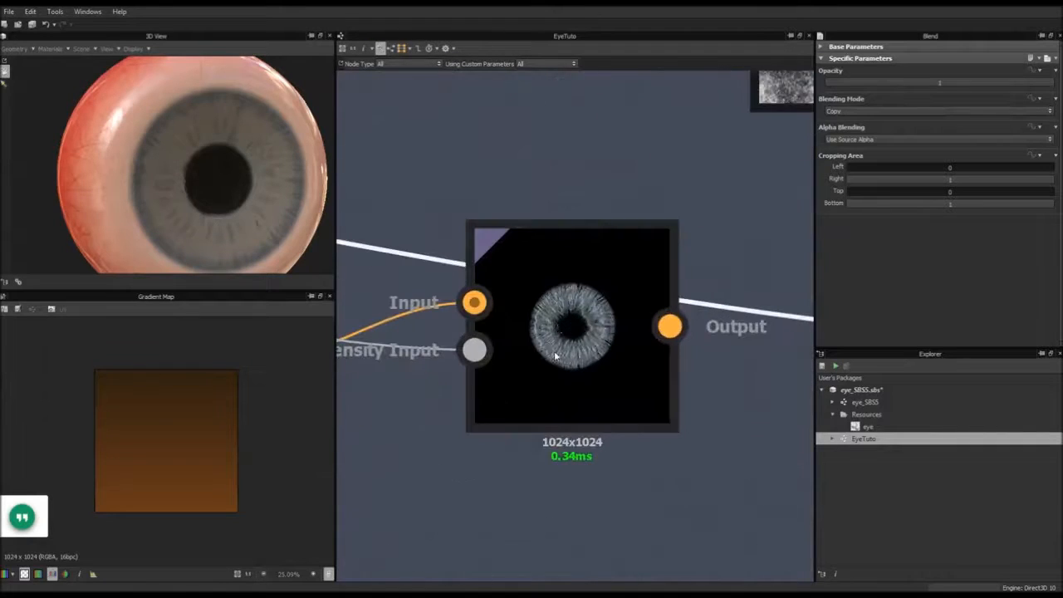
# Connect the Emboss output back to the foreground input of the uniform color Blend.
pyautogui.scroll(-2, 544, 328)
pyautogui.moveTo(543, 332); pyautogui.dragTo(576, 351, button='middle')
pyautogui.scroll(-2, 656, 310)
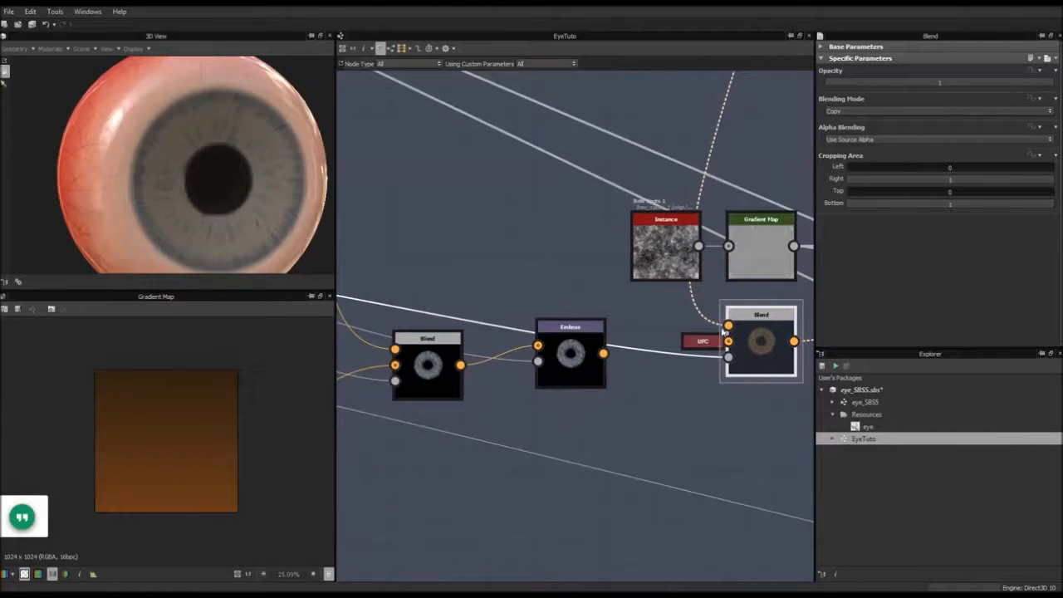
pyautogui.scroll(-1, 644, 326)
pyautogui.moveTo(655, 338); pyautogui.dragTo(713, 325)
pyautogui.scroll(-4, 686, 363)
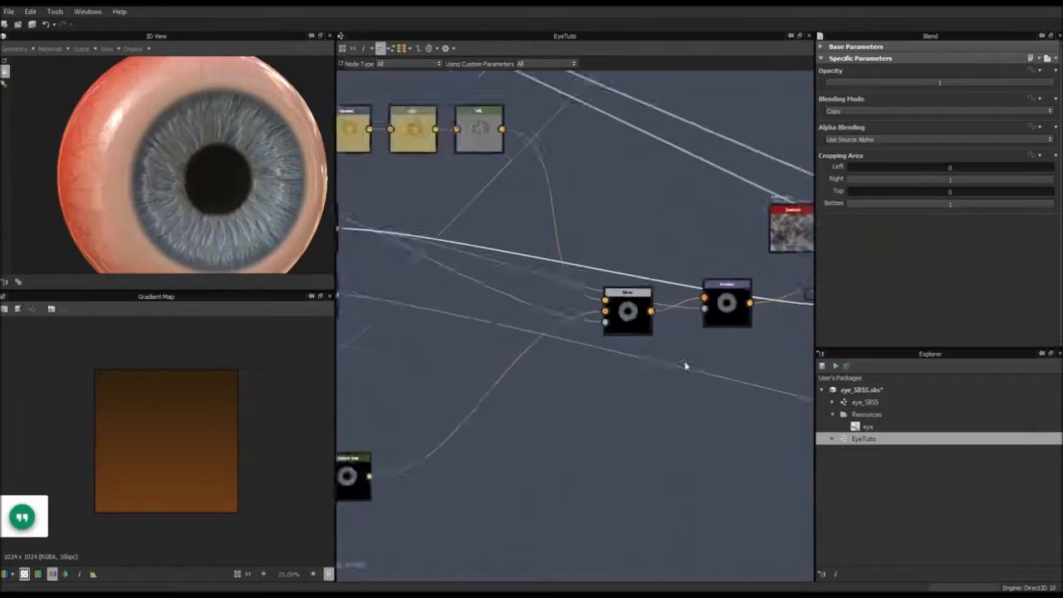
# Connect the Gradient (Dynamic) output to the background input of the iris color Blend in place of the Gradient Map.
pyautogui.moveTo(707, 322); pyautogui.dragTo(594, 370, button='middle')
pyautogui.moveTo(541, 282); pyautogui.dragTo(655, 249, button='middle')
pyautogui.scroll(-2, 664, 285)
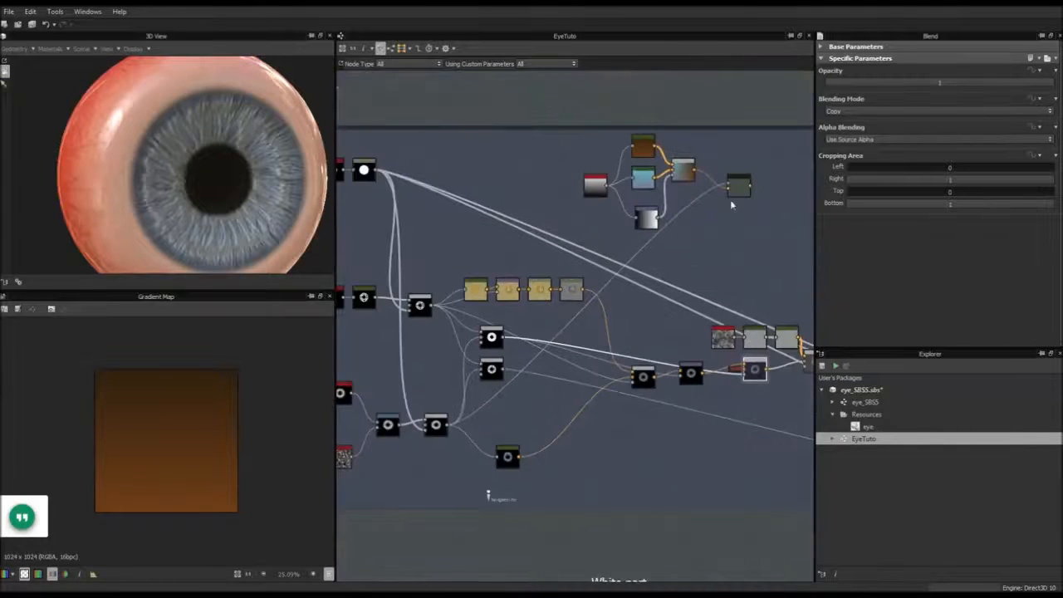
pyautogui.moveTo(750, 190); pyautogui.dragTo(633, 381)
pyautogui.moveTo(263, 145)
pyautogui.mouseDown()
pyautogui.moveTo(233, 159)
pyautogui.moveTo(218, 147)
pyautogui.moveTo(256, 163)
pyautogui.mouseUp()
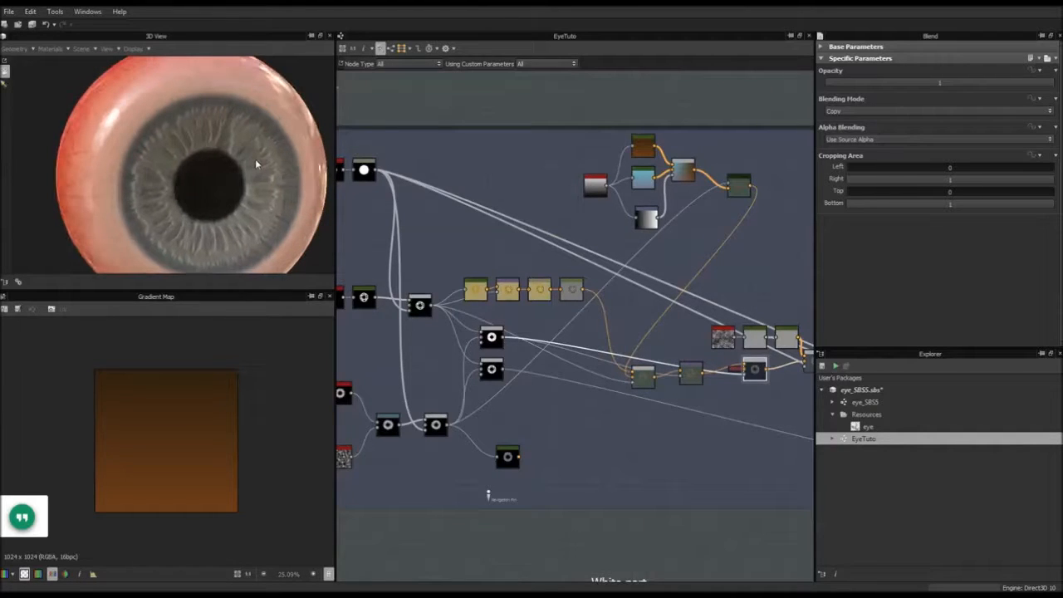
# Compare the Gradient (Dynamic), iris color Blend and Emboss results, viewing the Emboss iris fibers at 100% zoom.
pyautogui.doubleClick(745, 188)
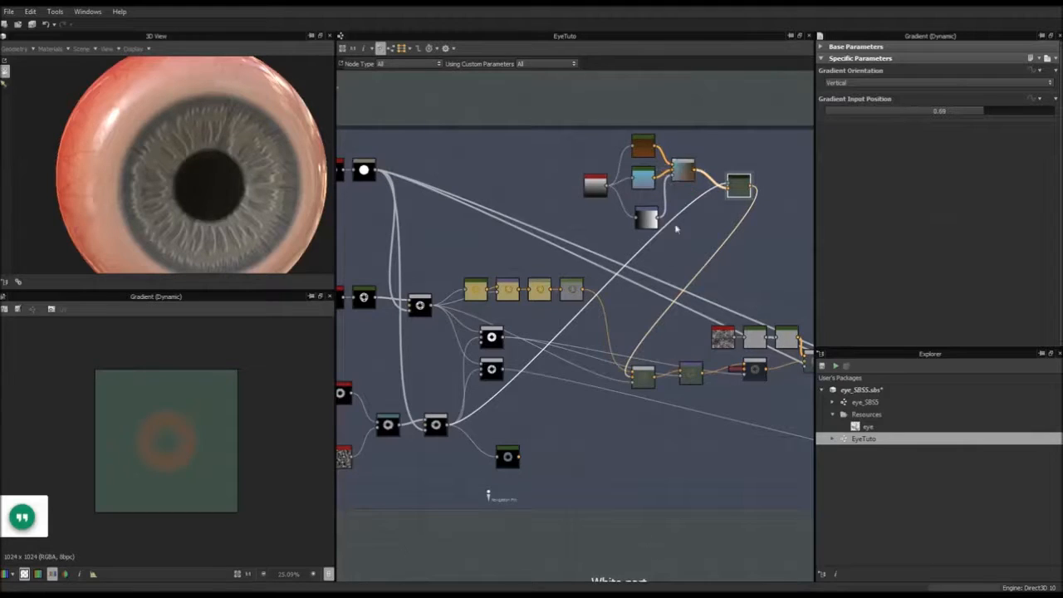
pyautogui.doubleClick(647, 378)
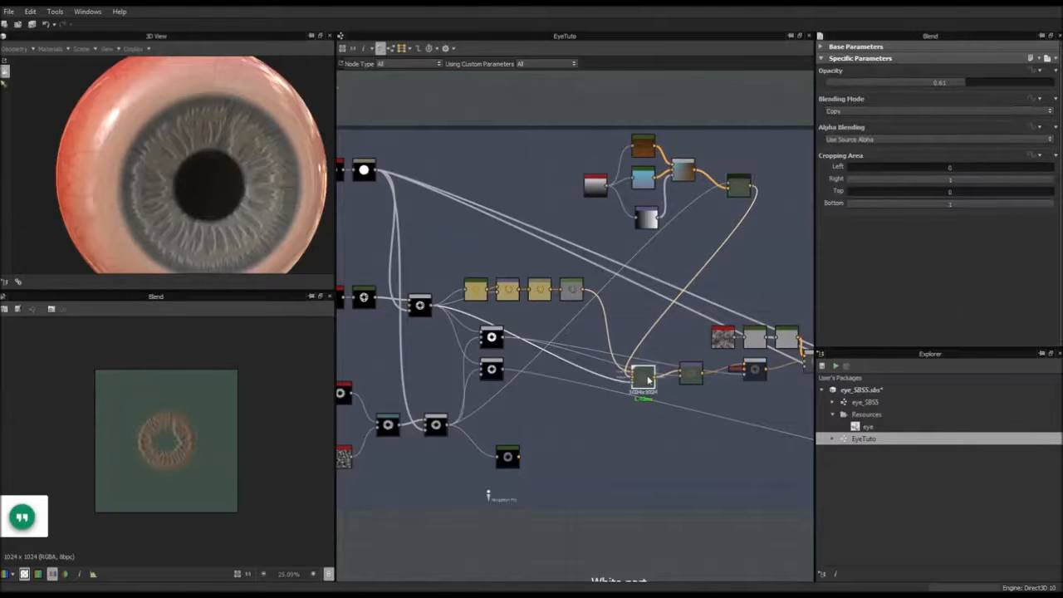
pyautogui.scroll(5, 644, 382)
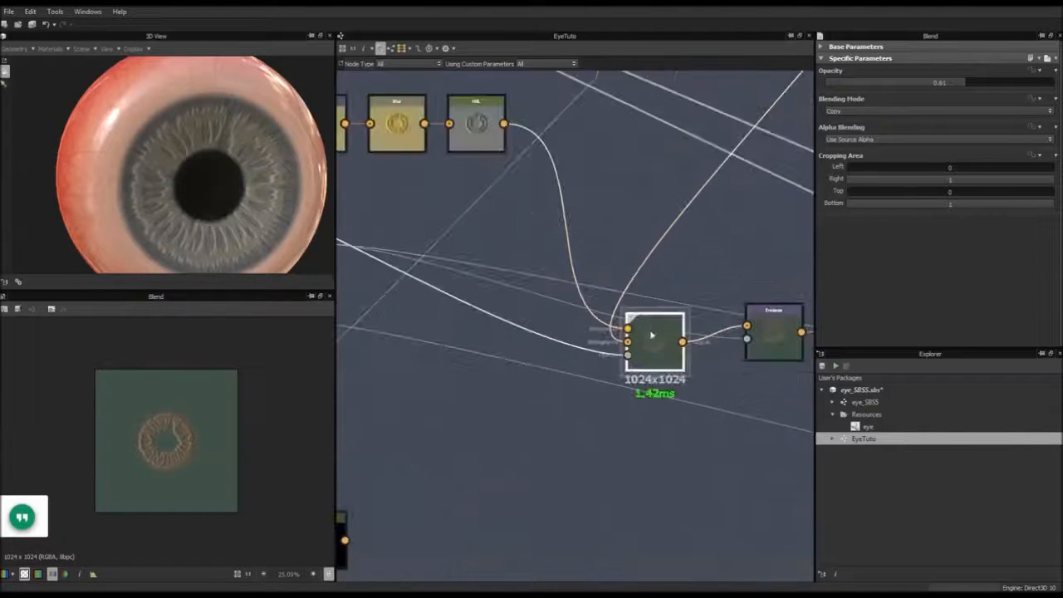
pyautogui.doubleClick(774, 331)
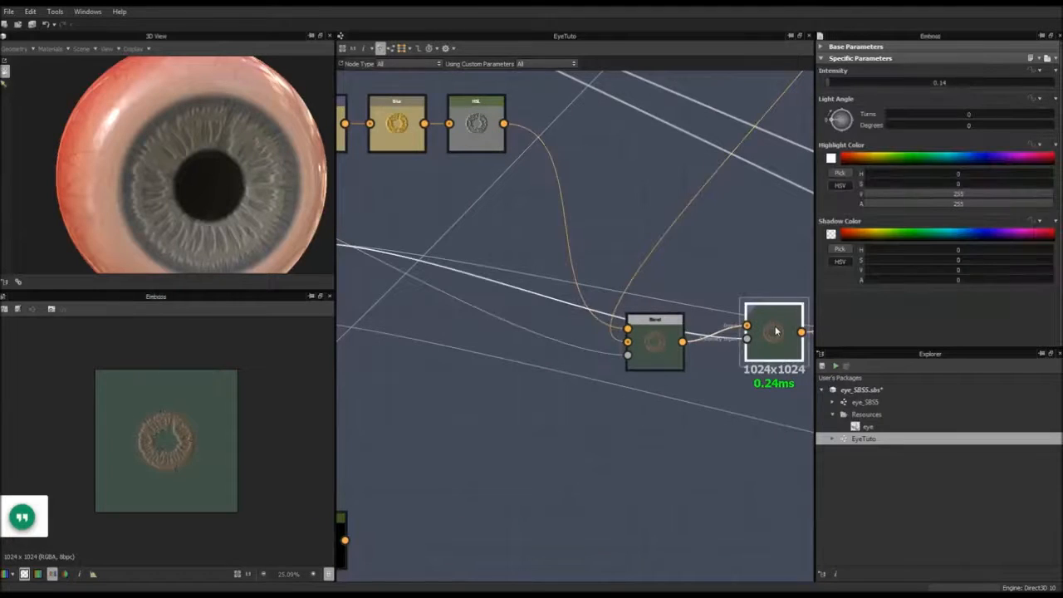
pyautogui.moveTo(774, 333); pyautogui.dragTo(659, 335, button='middle')
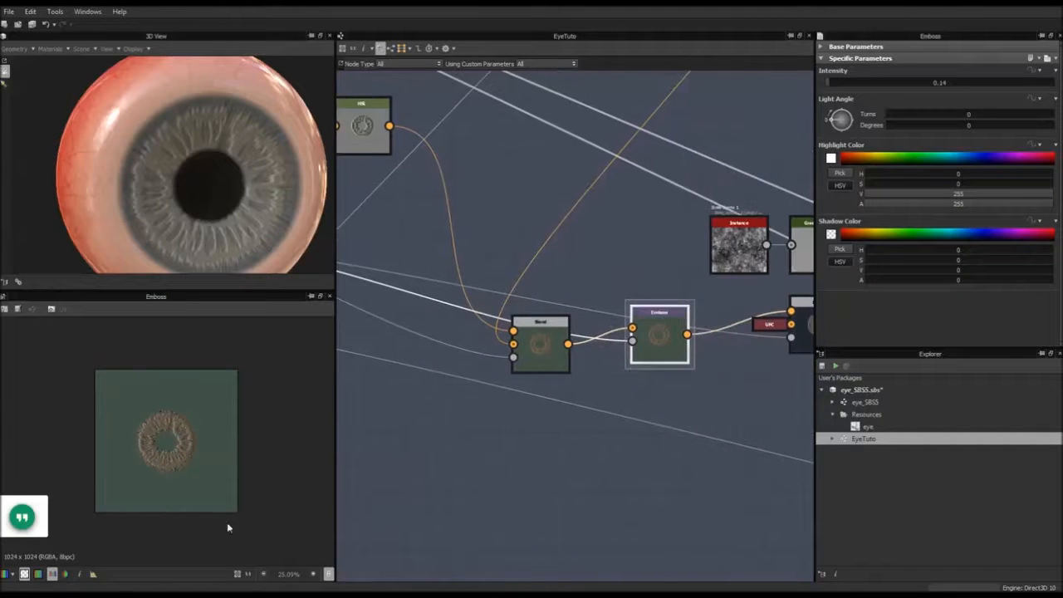
pyautogui.click(248, 574)
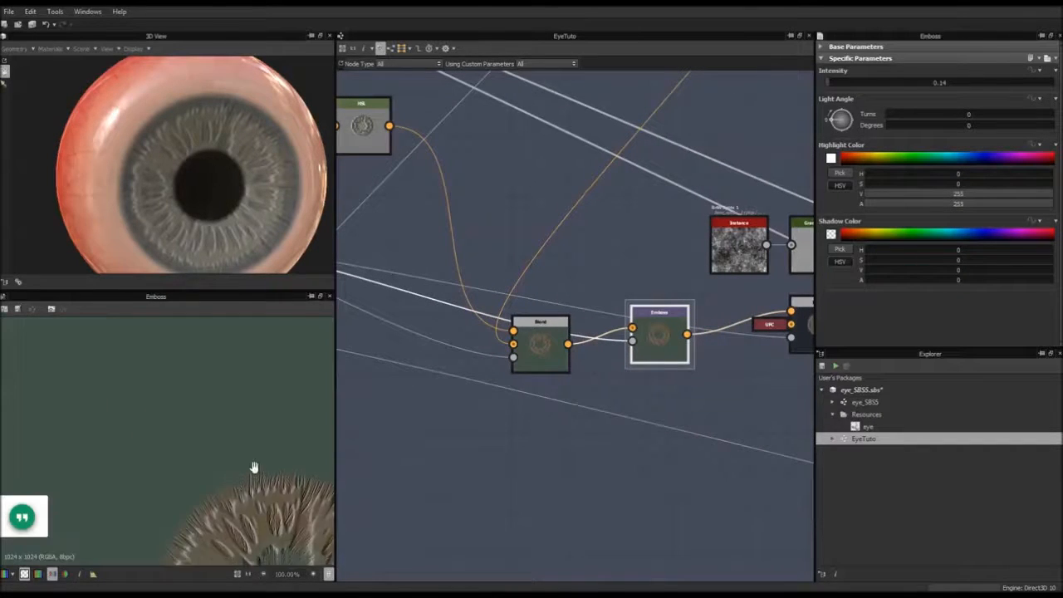
pyautogui.moveTo(255, 474); pyautogui.dragTo(133, 320, button='middle')
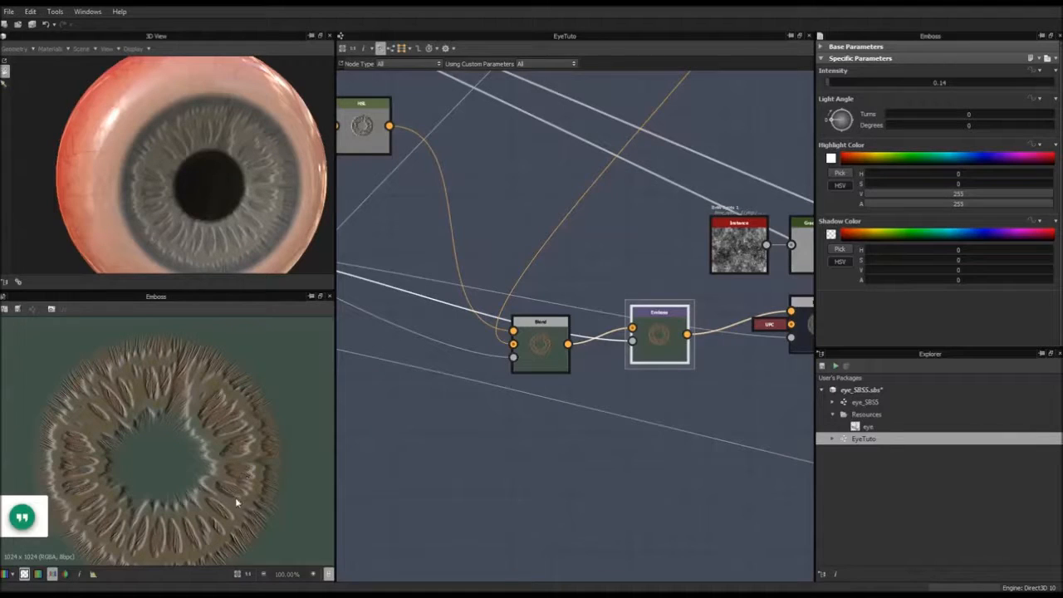
# Examine the grayscale fiber Blend that drives the Gradient (Dynamic) node.
pyautogui.scroll(-3, 637, 343)
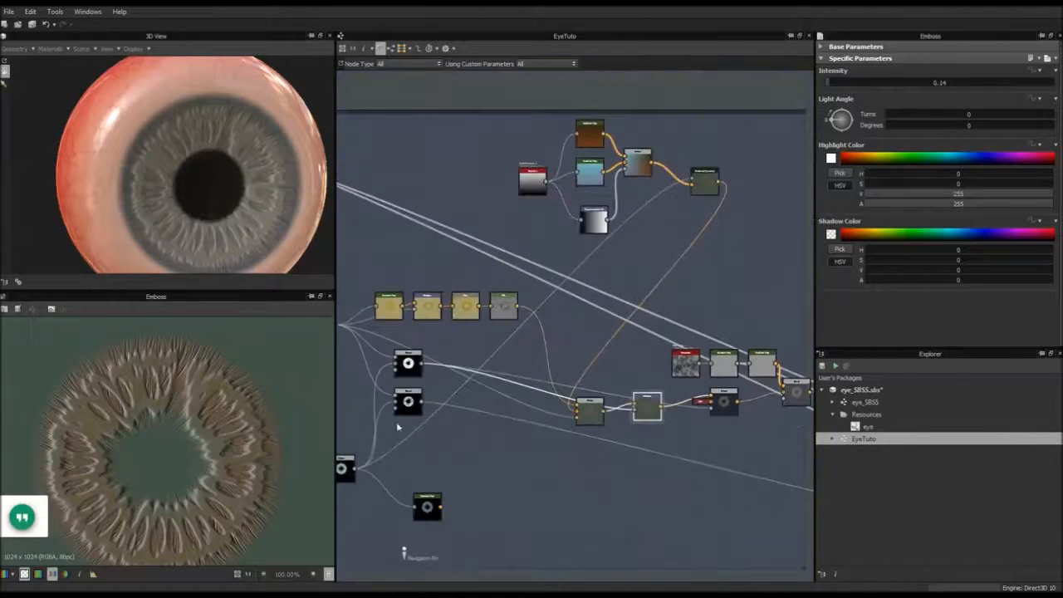
pyautogui.moveTo(343, 466); pyautogui.dragTo(496, 392, button='middle')
pyautogui.scroll(5, 496, 392)
pyautogui.click(496, 392)
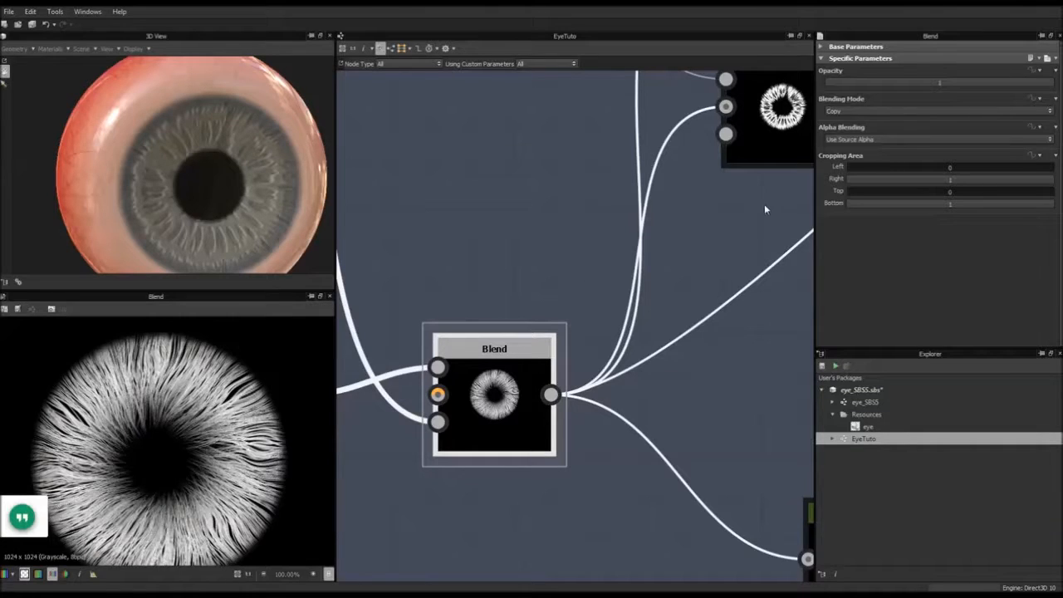
# Move both end keys of the upper orange Gradient Map inward to tighten the transition from orange to dark brown.
pyautogui.scroll(-1, 691, 214)
pyautogui.moveTo(655, 230); pyautogui.dragTo(494, 328, button='middle')
pyautogui.scroll(-1, 493, 327)
pyautogui.moveTo(676, 116); pyautogui.dragTo(614, 416, button='middle')
pyautogui.scroll(-2, 615, 407)
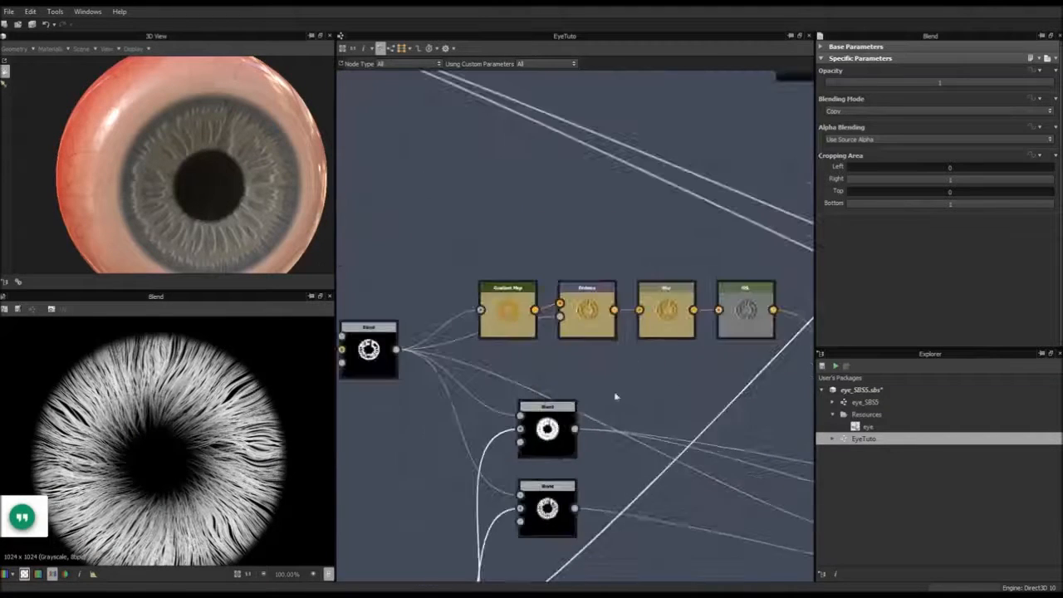
pyautogui.scroll(-3, 746, 197)
pyautogui.moveTo(759, 148); pyautogui.dragTo(641, 379, button='middle')
pyautogui.moveTo(729, 364); pyautogui.dragTo(536, 349, button='middle')
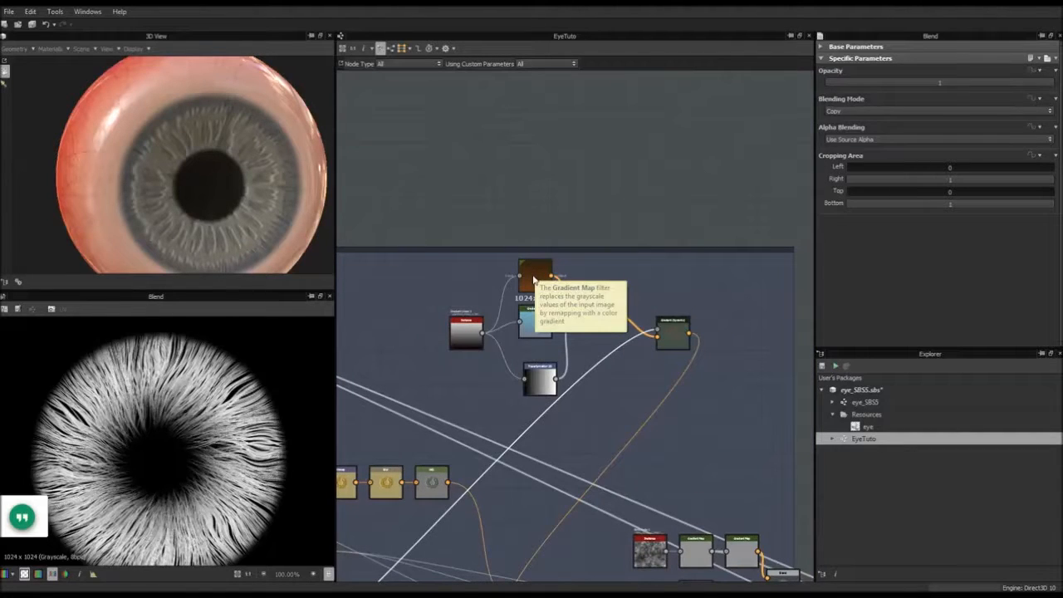
pyautogui.doubleClick(535, 276)
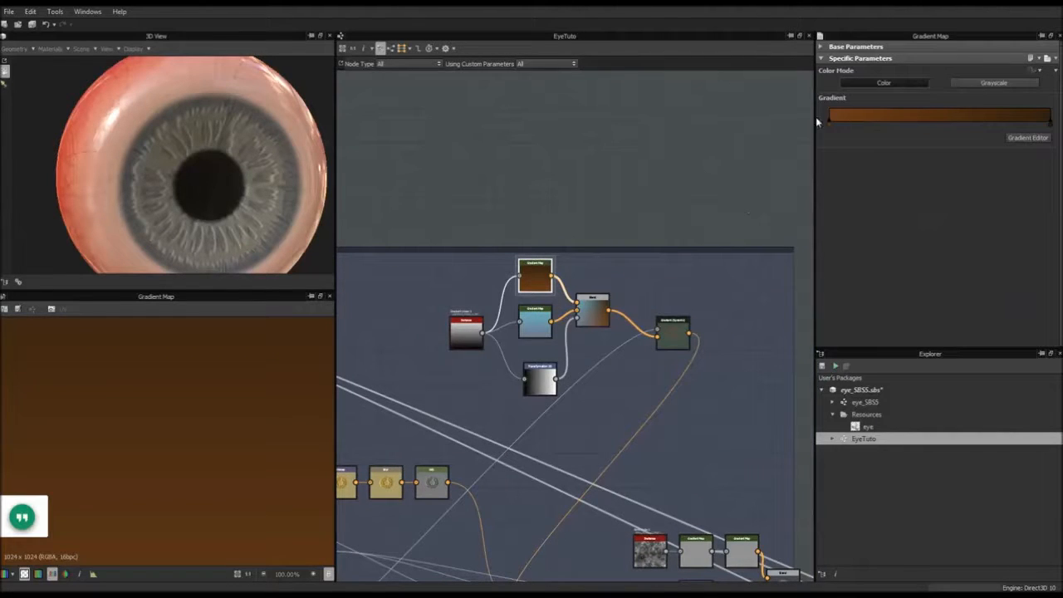
pyautogui.moveTo(829, 125); pyautogui.dragTo(900, 129)
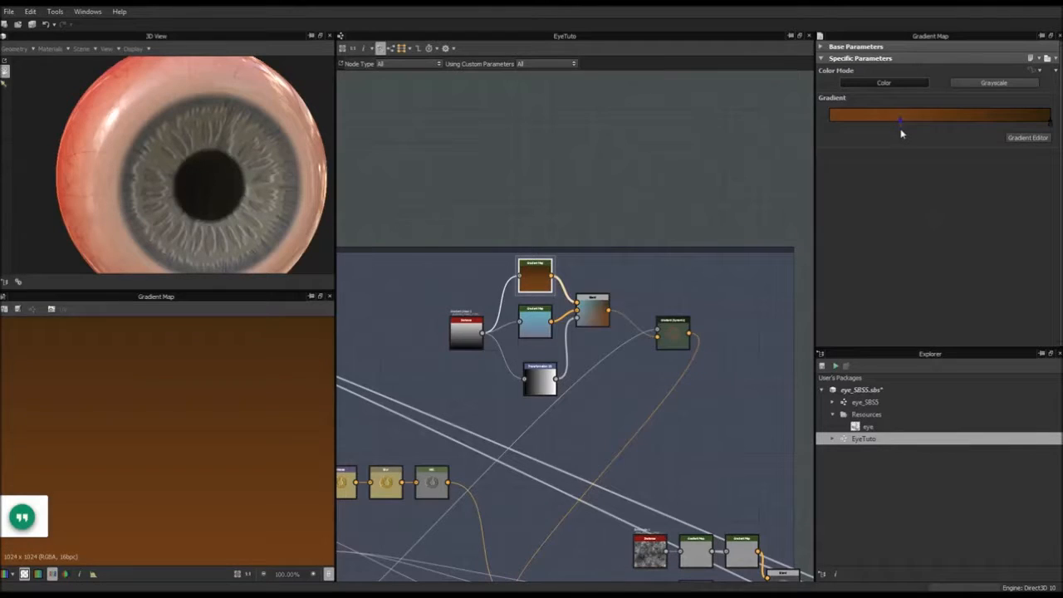
pyautogui.moveTo(1051, 125); pyautogui.dragTo(966, 127)
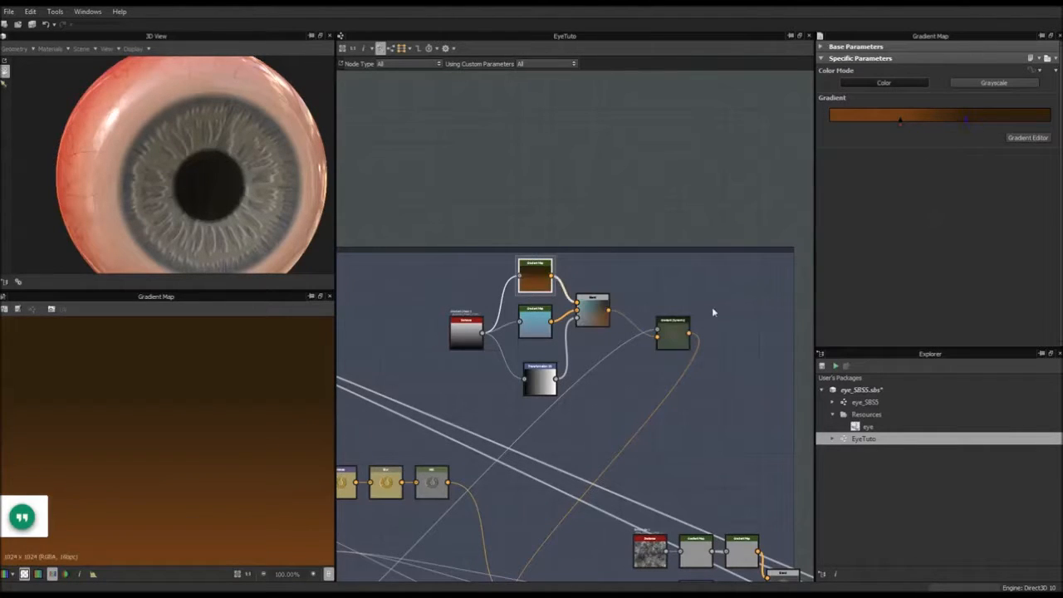
# Set the Gradient Input Position of the Gradient (Dynamic) node to 1 and preview its output.
pyautogui.click(673, 332)
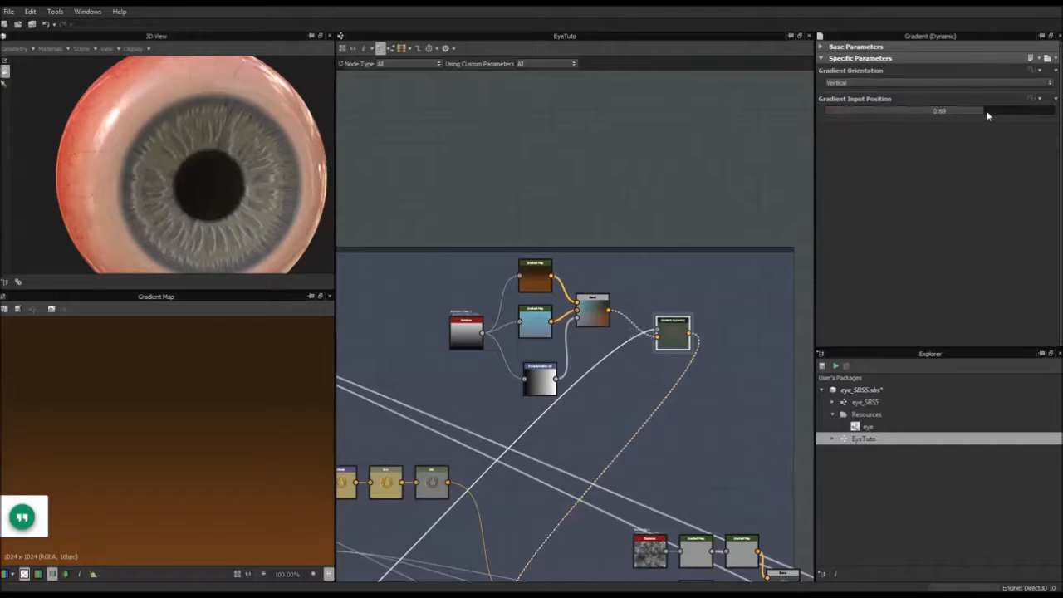
pyautogui.moveTo(988, 116); pyautogui.dragTo(1049, 113)
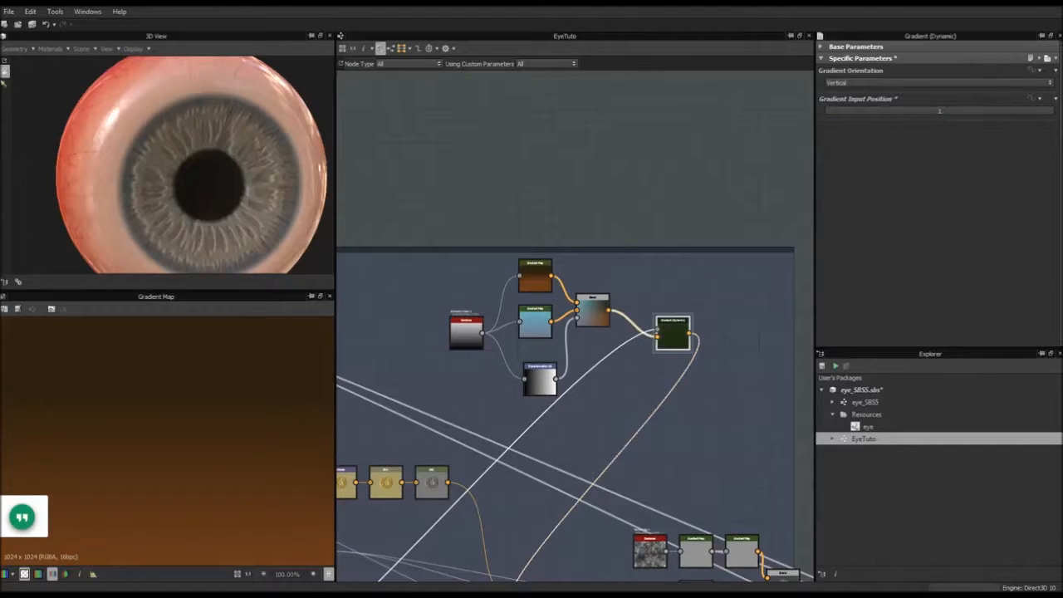
pyautogui.doubleClick(675, 330)
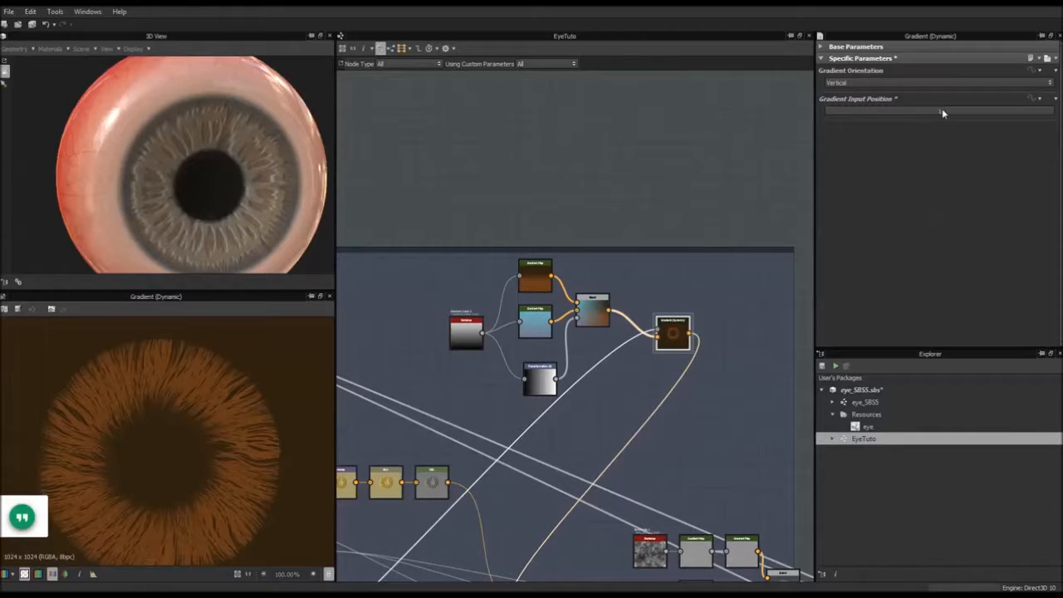
# Sample a new multi-tone orange-brown gradient for the upper Gradient Map with the Gradient Eyedropper and check the Gradient (Dynamic) result.
pyautogui.doubleClick(529, 278)
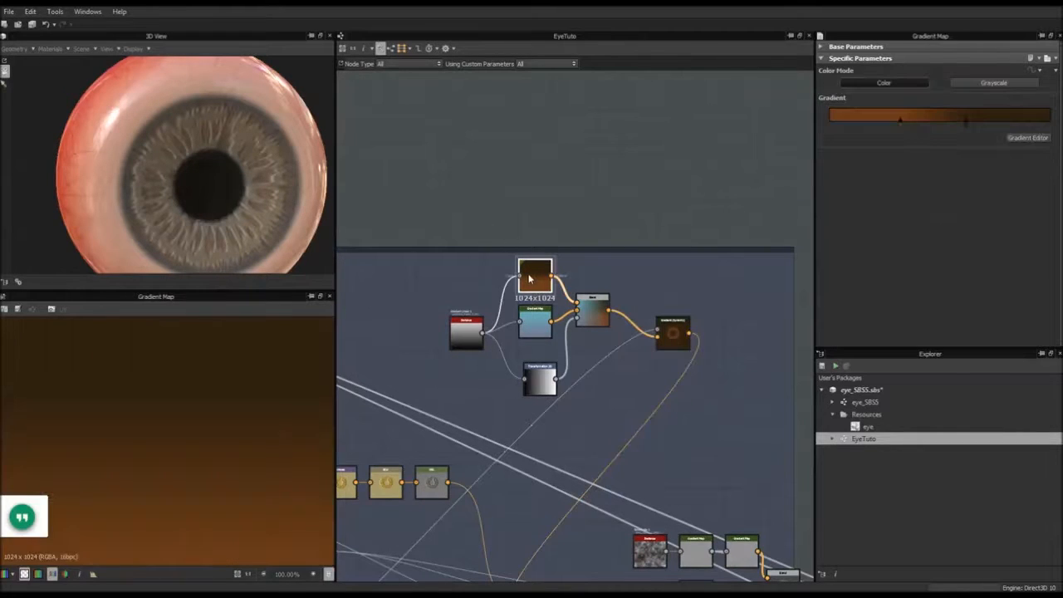
pyautogui.click(1029, 137)
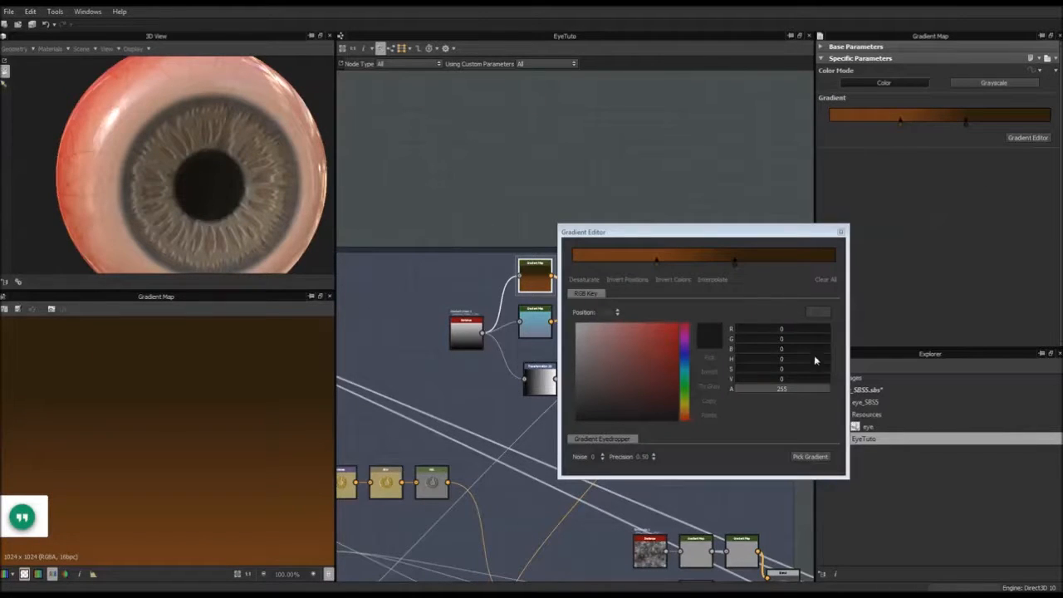
pyautogui.click(810, 456)
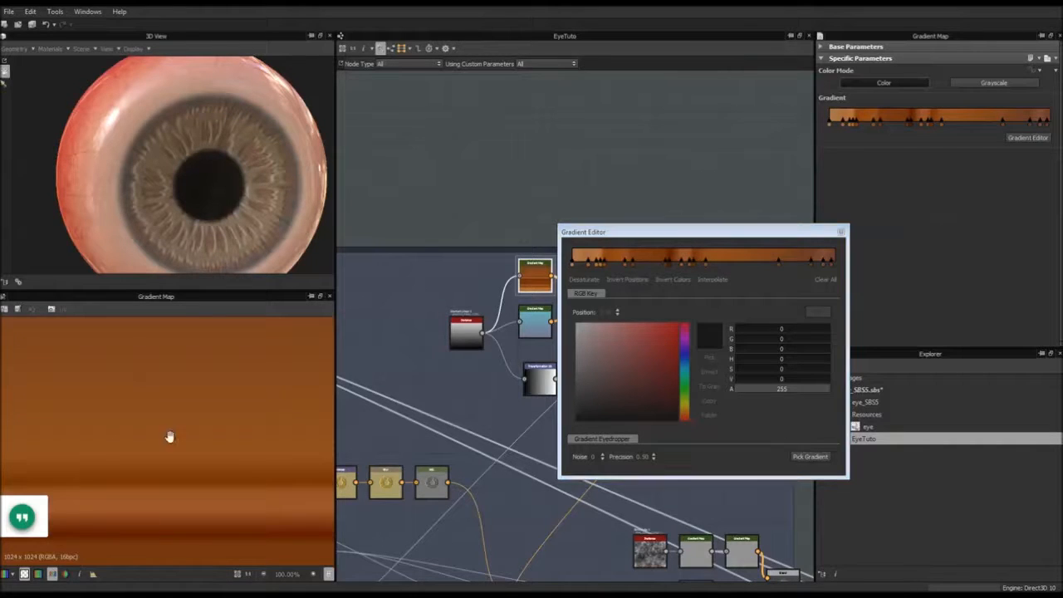
pyautogui.scroll(-1, 168, 437)
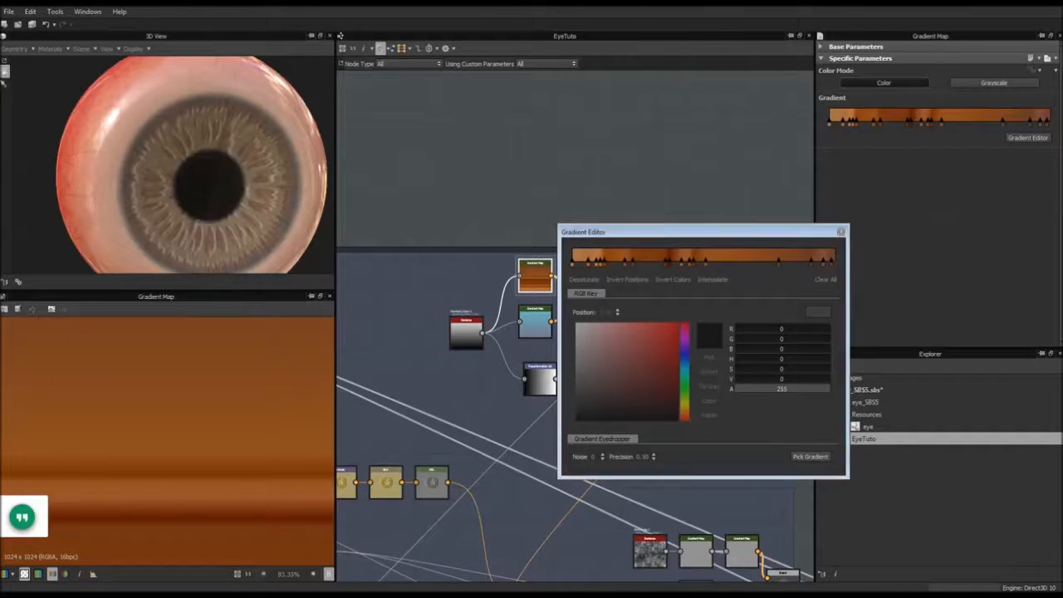
pyautogui.moveTo(628, 232); pyautogui.dragTo(883, 218)
pyautogui.click(662, 337)
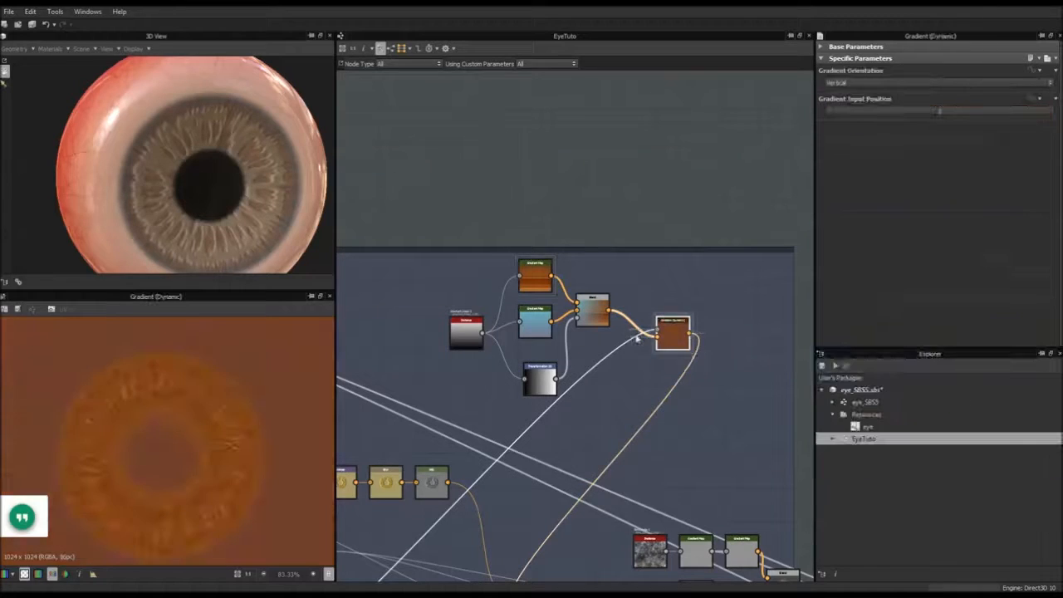
pyautogui.moveTo(238, 233); pyautogui.dragTo(263, 193)
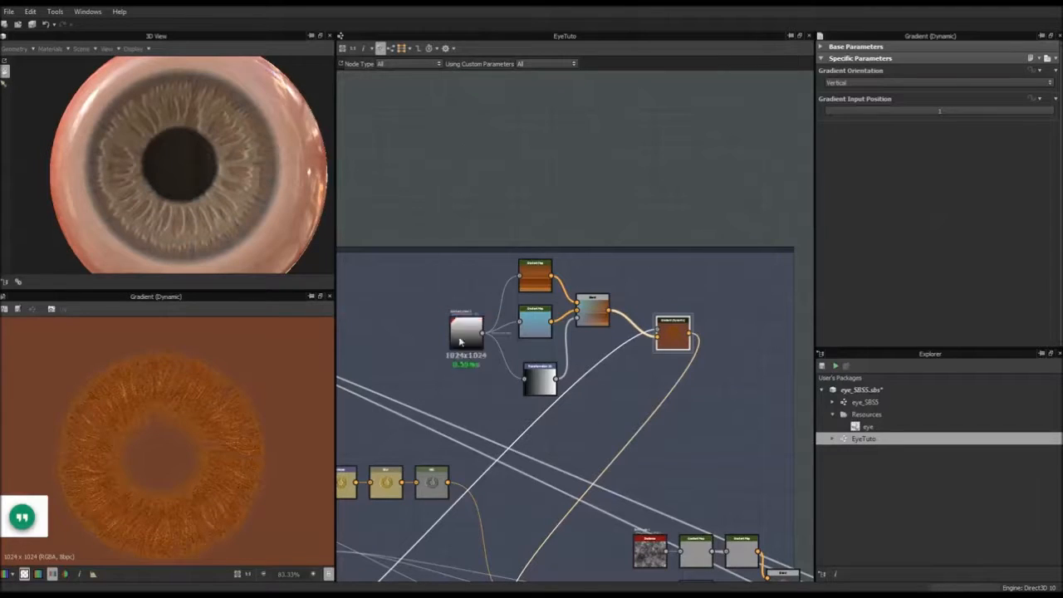
pyautogui.scroll(2, 172, 380)
pyautogui.scroll(-2, 203, 340)
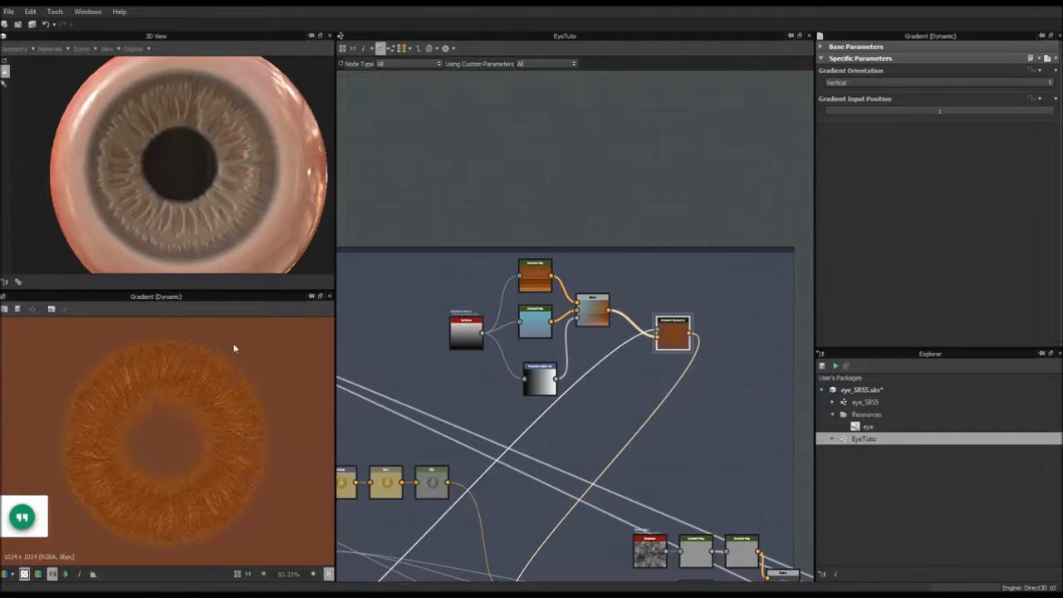
# Recolor the Uniform Color feeding the Blend after the Emboss with a brown sampled from the Emboss node, adjusted to HSV 26, 215, 67.
pyautogui.scroll(-5, 565, 349)
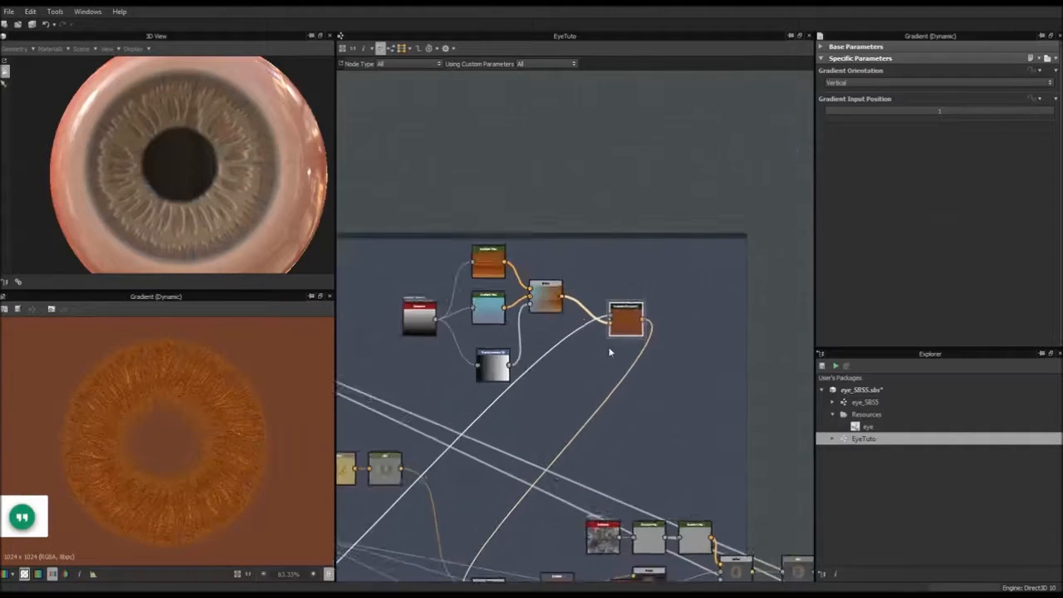
pyautogui.scroll(3, 588, 385)
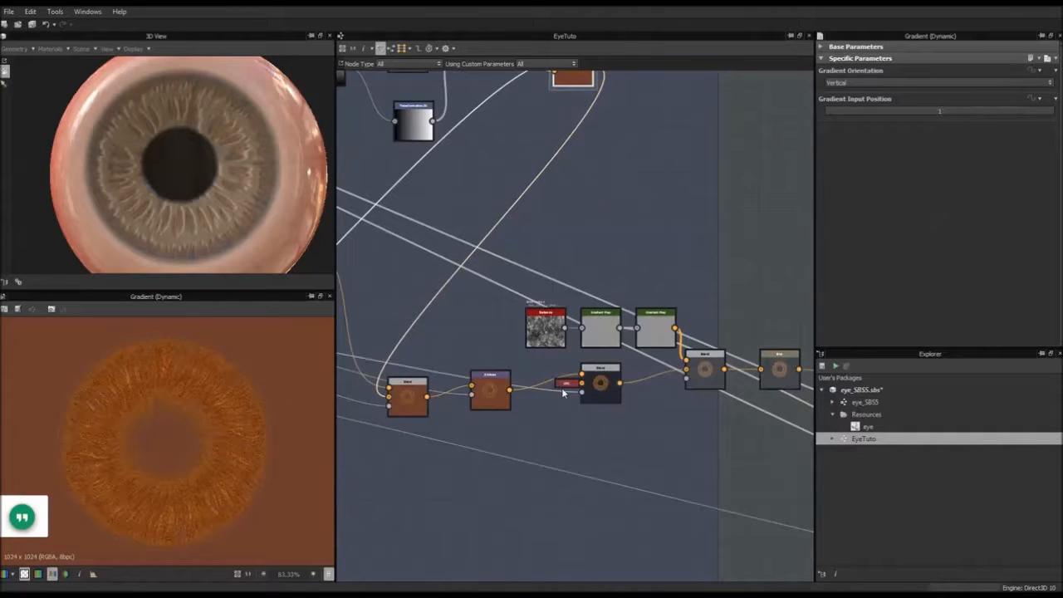
pyautogui.click(567, 383)
pyautogui.moveTo(606, 384); pyautogui.dragTo(620, 384)
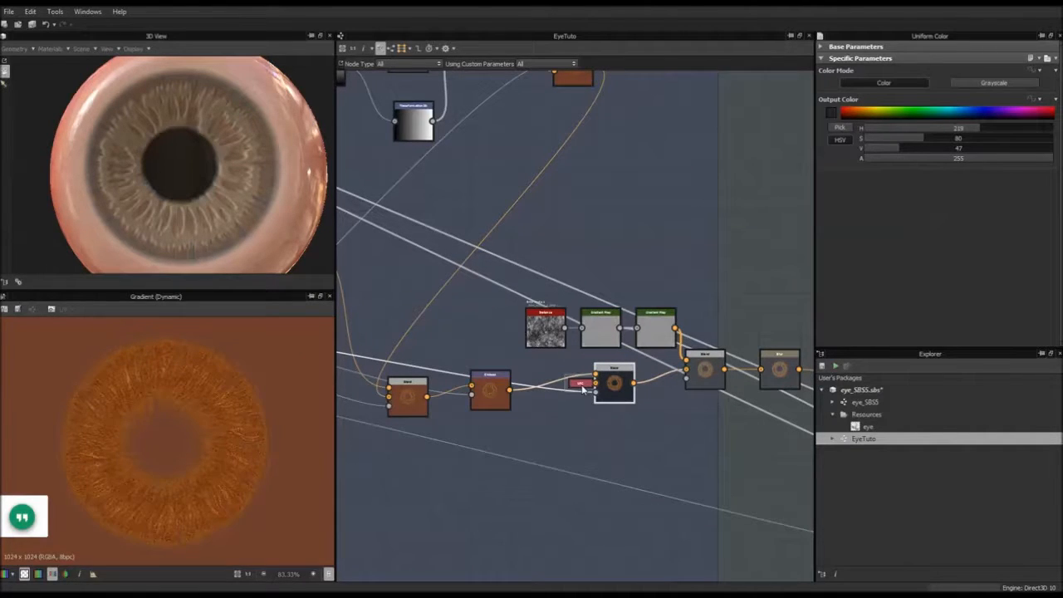
pyautogui.click(582, 384)
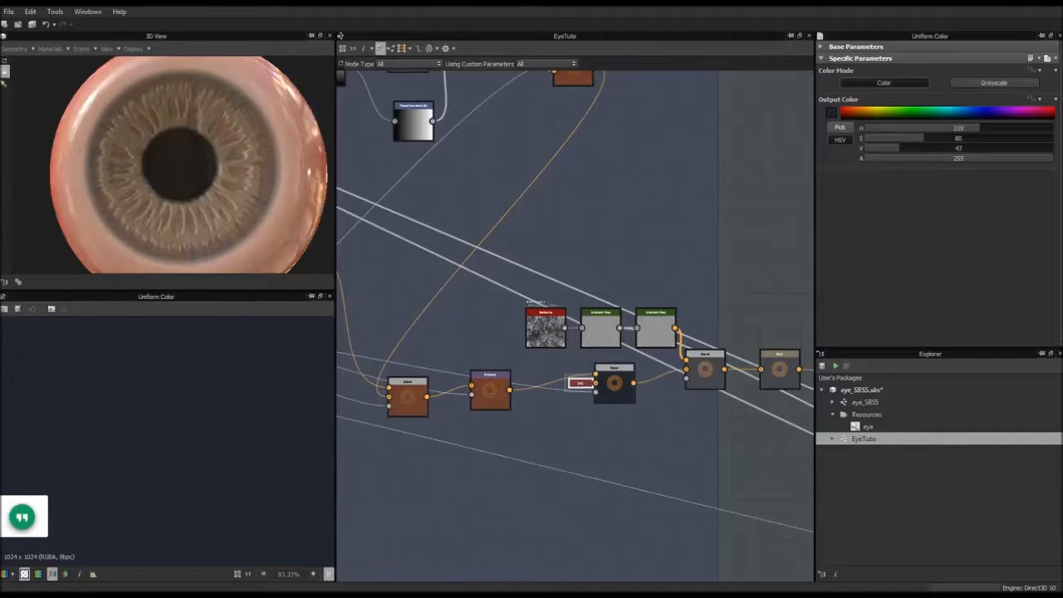
pyautogui.click(499, 402)
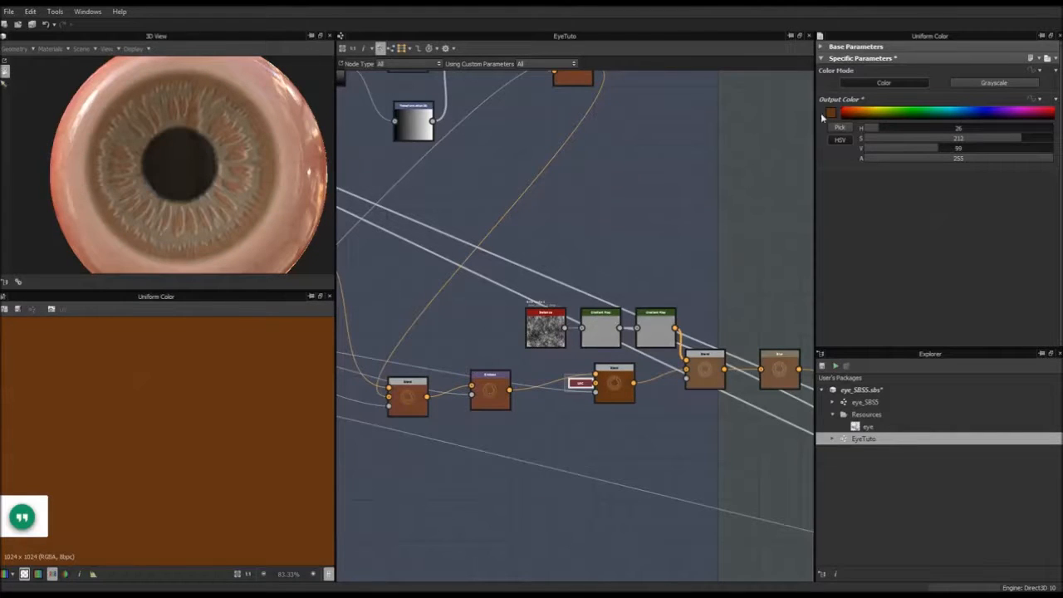
pyautogui.moveTo(941, 149); pyautogui.dragTo(914, 148)
pyautogui.moveTo(1007, 138)
pyautogui.mouseDown()
pyautogui.moveTo(987, 137)
pyautogui.moveTo(1024, 138)
pyautogui.mouseUp()
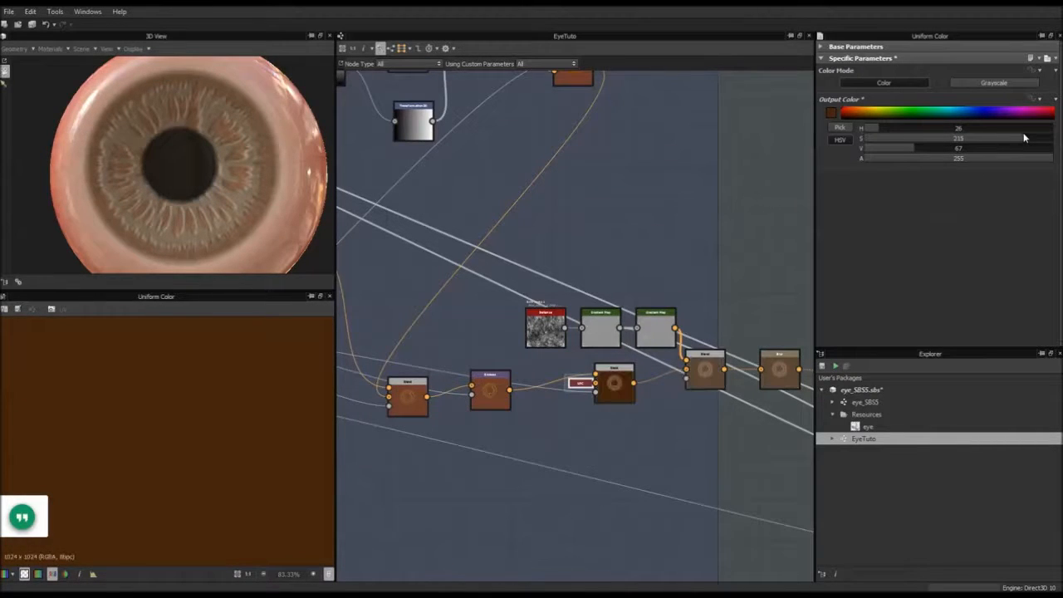
# Insert an HSL node between the Gradient (Dynamic) output and the iris color Blend.
pyautogui.moveTo(648, 95); pyautogui.dragTo(638, 231, button='middle')
pyautogui.scroll(2, 620, 216)
pyautogui.moveTo(570, 195); pyautogui.dragTo(576, 159, button='middle')
pyautogui.moveTo(566, 165); pyautogui.dragTo(545, 164)
pyautogui.press('space')
pyautogui.write('hsl')
pyautogui.press('Return')
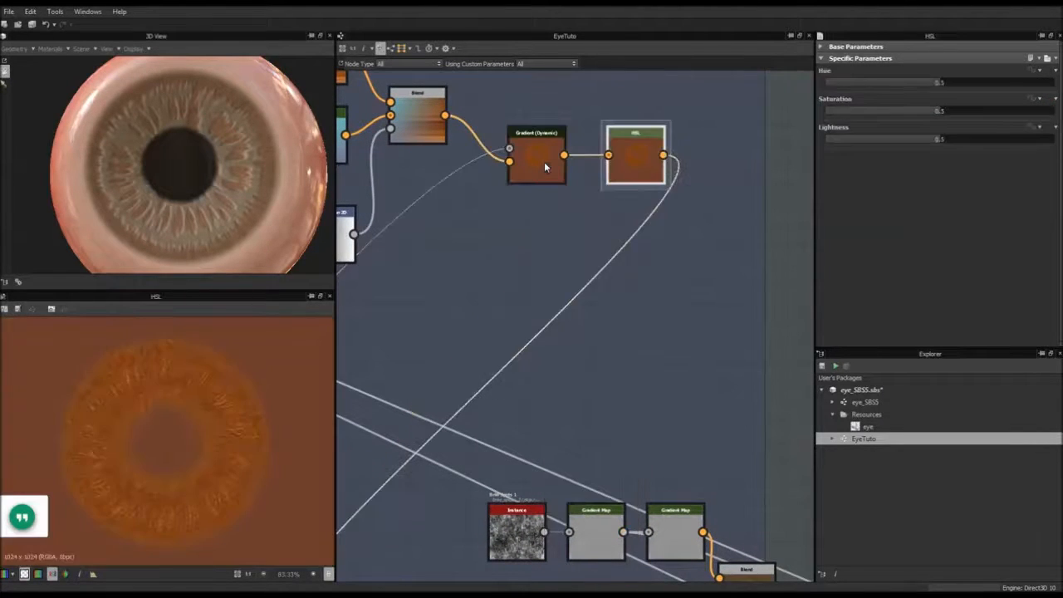
pyautogui.moveTo(555, 137); pyautogui.dragTo(580, 140, button='middle')
pyautogui.scroll(-1, 698, 140)
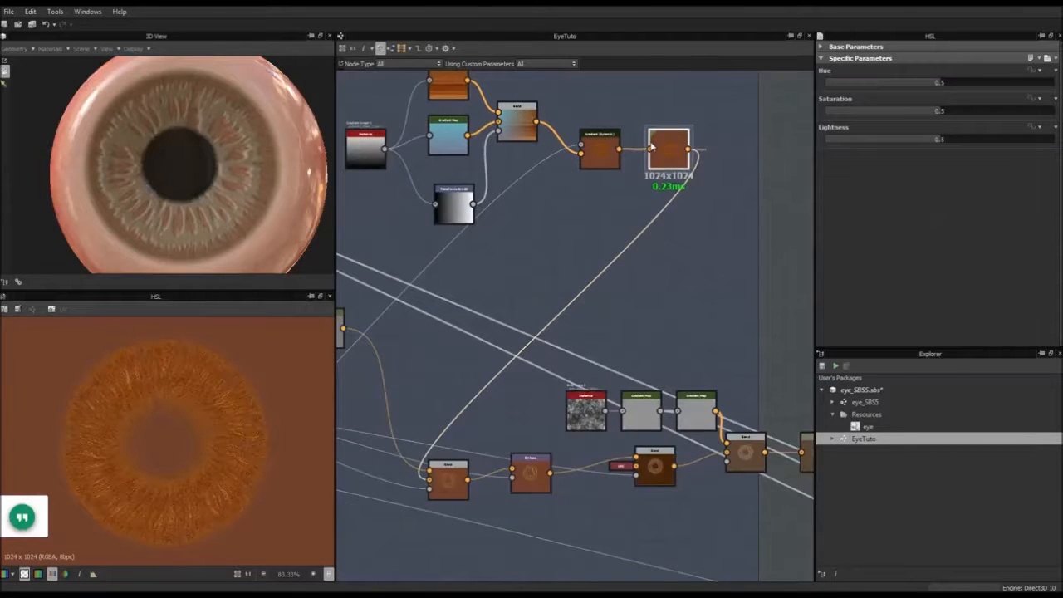
pyautogui.scroll(1, 655, 148)
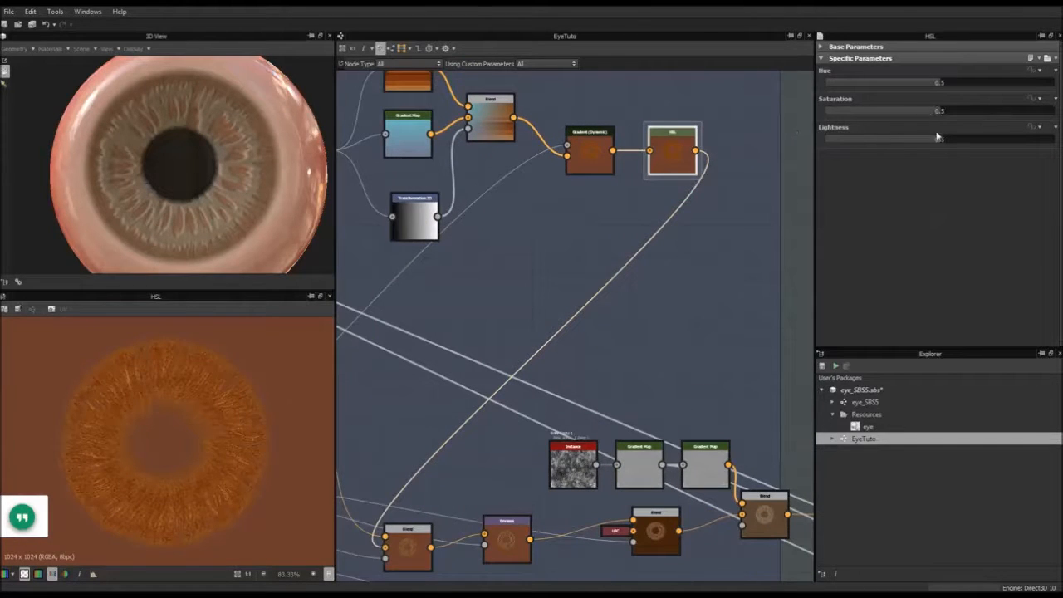
# Set the HSL node after Gradient (Dynamic) to saturation 0.69 and lightness 0.43.
pyautogui.moveTo(936, 142)
pyautogui.mouseDown()
pyautogui.moveTo(906, 139)
pyautogui.moveTo(942, 143)
pyautogui.mouseUp()
pyautogui.doubleClick(984, 108)
pyautogui.moveTo(913, 139); pyautogui.dragTo(926, 141)
# Set the HSL node after the Emboss and Blur chain to hue 0.48, saturation 0.44 and lightness 0.26.
pyautogui.scroll(-4, 595, 174)
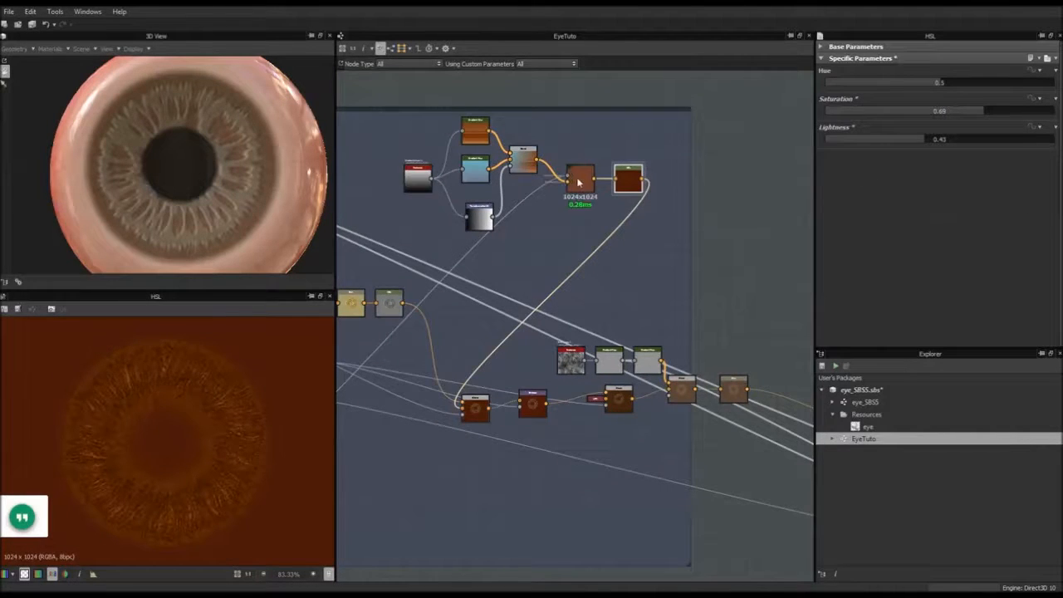
pyautogui.moveTo(494, 256); pyautogui.dragTo(658, 216, button='middle')
pyautogui.scroll(-2, 658, 216)
pyautogui.scroll(1, 554, 235)
pyautogui.moveTo(432, 228); pyautogui.dragTo(620, 224, button='middle')
pyautogui.scroll(2, 562, 291)
pyautogui.moveTo(757, 271); pyautogui.dragTo(530, 276, button='middle')
pyautogui.scroll(-1, 532, 272)
pyautogui.scroll(3, 540, 250)
pyautogui.scroll(1, 546, 226)
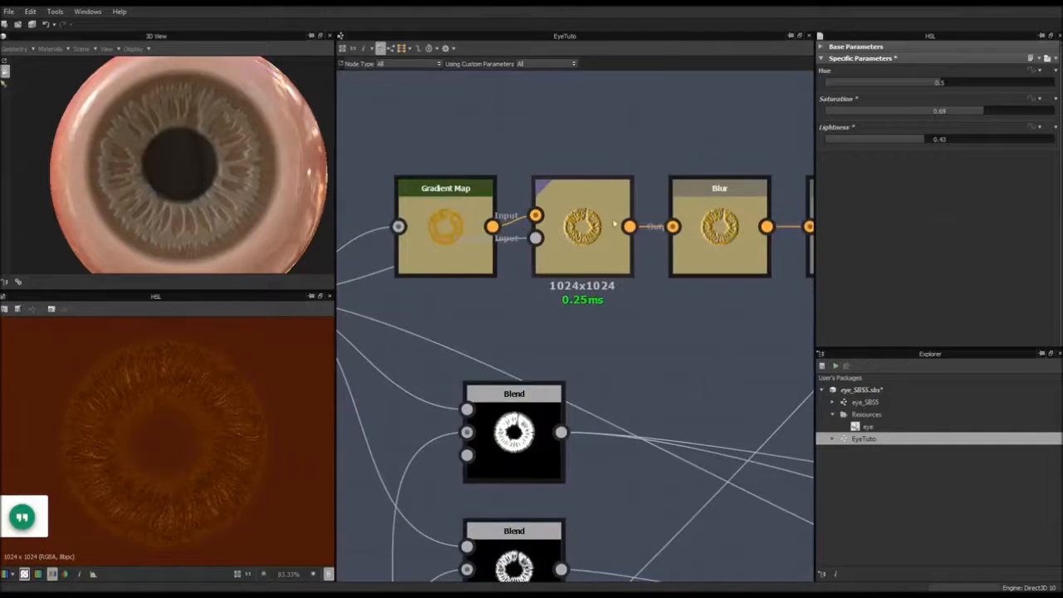
pyautogui.moveTo(546, 226); pyautogui.dragTo(452, 228, button='middle')
pyautogui.scroll(-1, 453, 228)
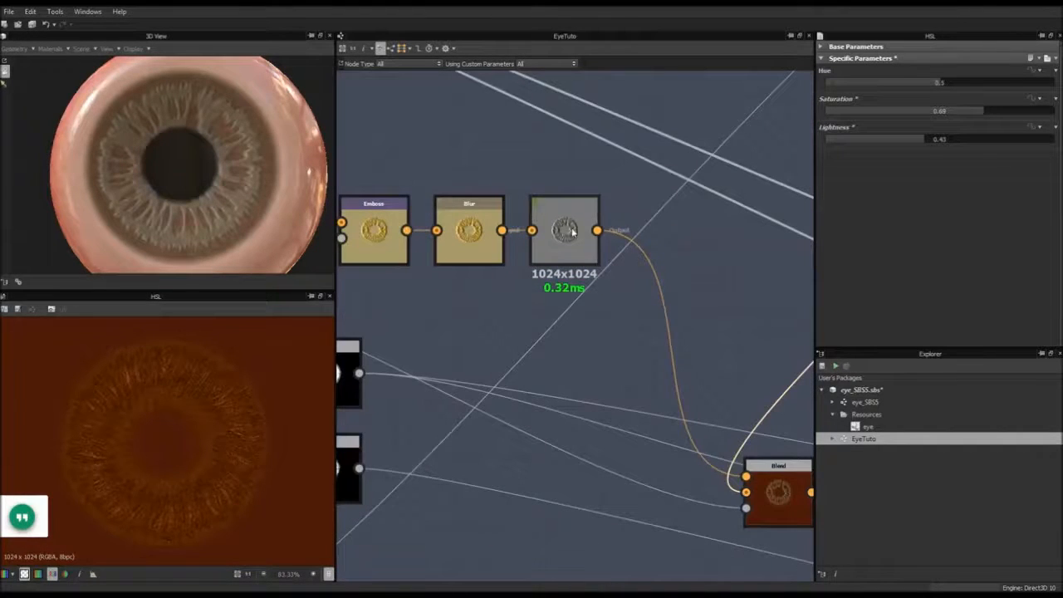
pyautogui.doubleClick(572, 232)
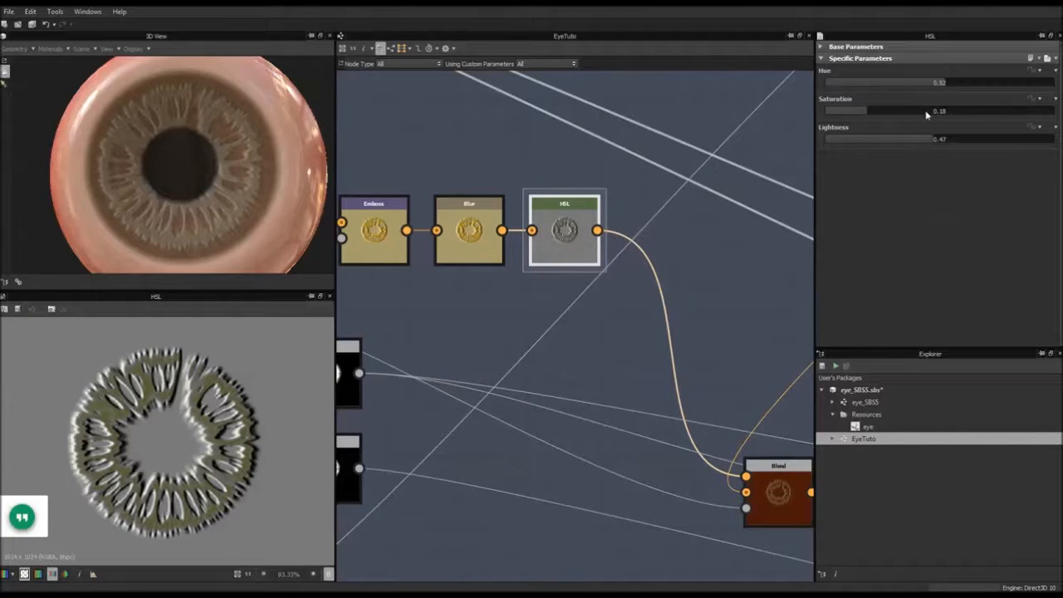
pyautogui.click(928, 112)
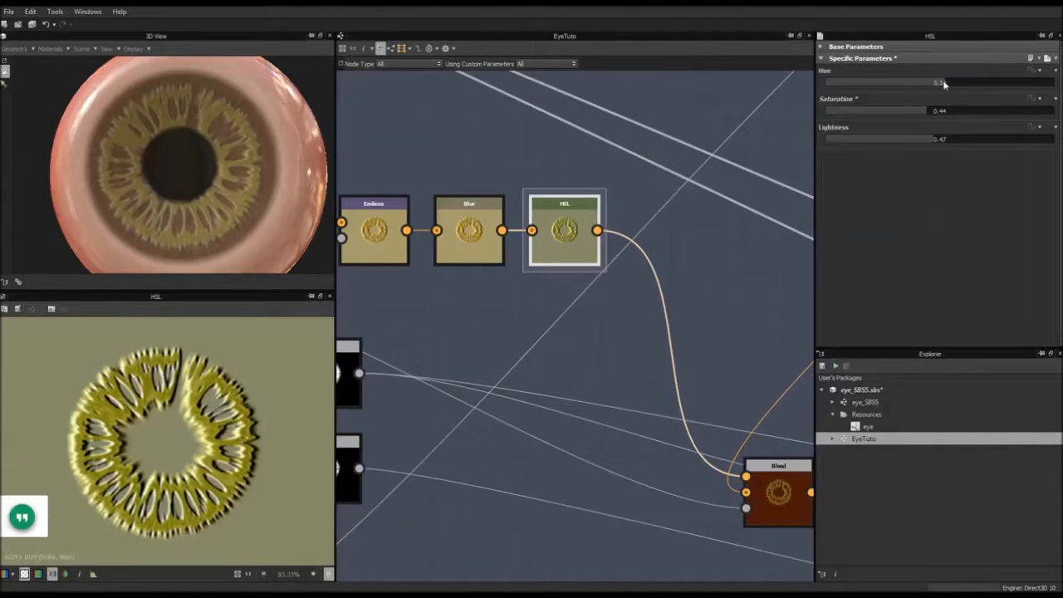
pyautogui.moveTo(921, 139); pyautogui.dragTo(886, 141)
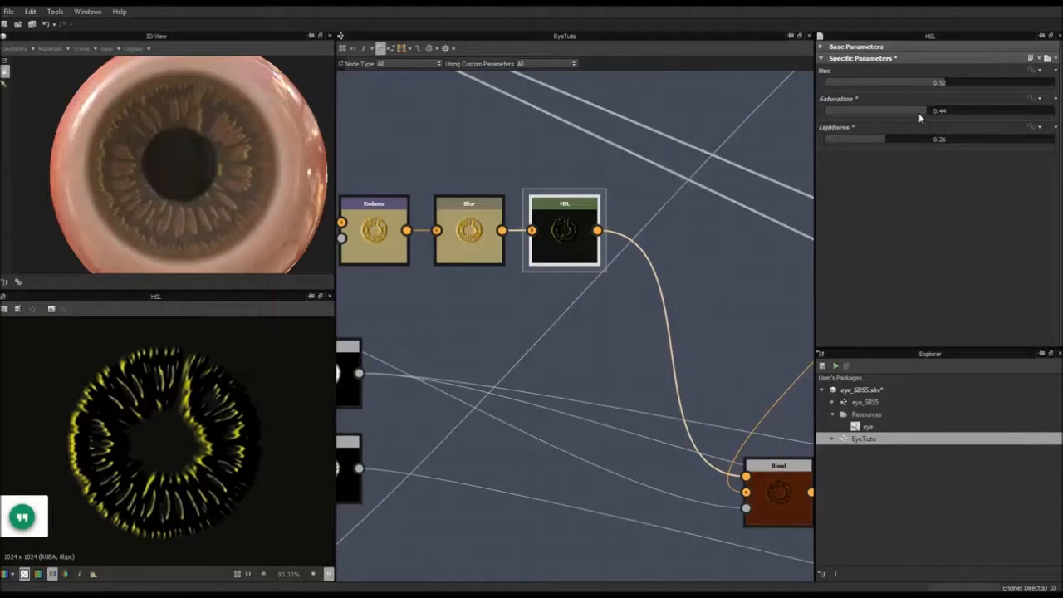
pyautogui.moveTo(940, 86); pyautogui.dragTo(935, 90)
# Preview the Emboss node between the Gradient Map and the Blur, and examine the iris on the 3D eye from several angles.
pyautogui.moveTo(456, 199); pyautogui.dragTo(531, 188, button='middle')
pyautogui.scroll(6, 449, 220)
pyautogui.scroll(-3, 460, 217)
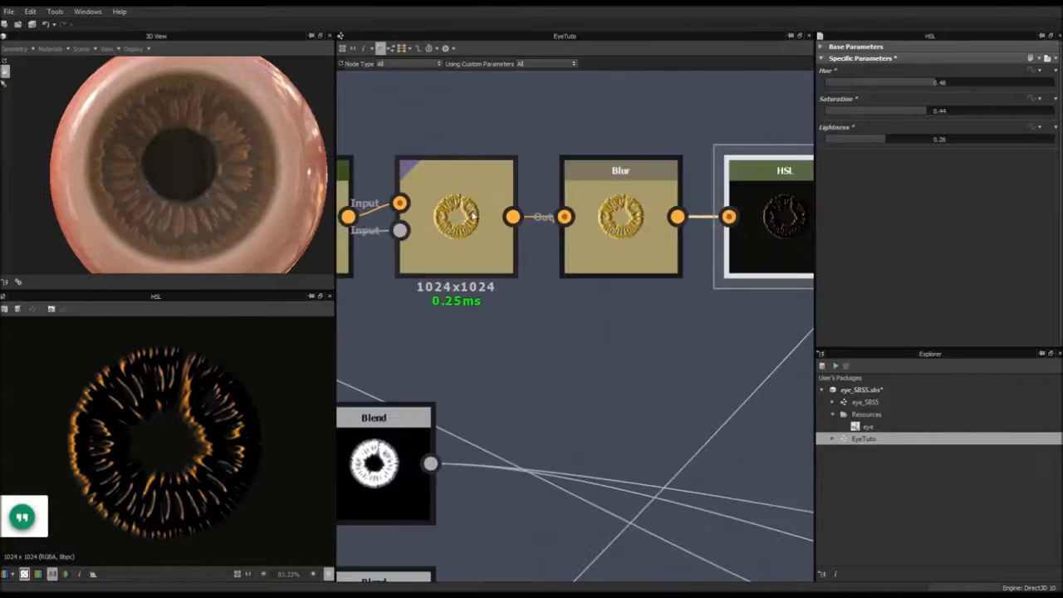
pyautogui.click(466, 216)
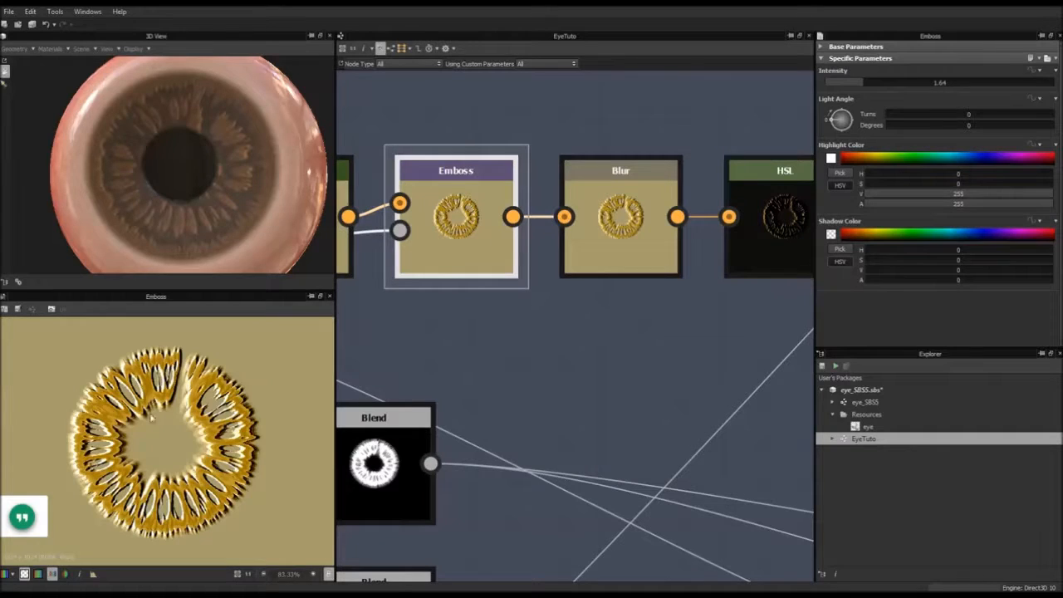
pyautogui.moveTo(199, 169); pyautogui.dragTo(203, 173)
pyautogui.scroll(-3, 202, 174)
pyautogui.scroll(2, 202, 173)
pyautogui.scroll(-2, 202, 174)
pyautogui.scroll(-3, 695, 274)
pyautogui.moveTo(162, 195); pyautogui.dragTo(176, 212)
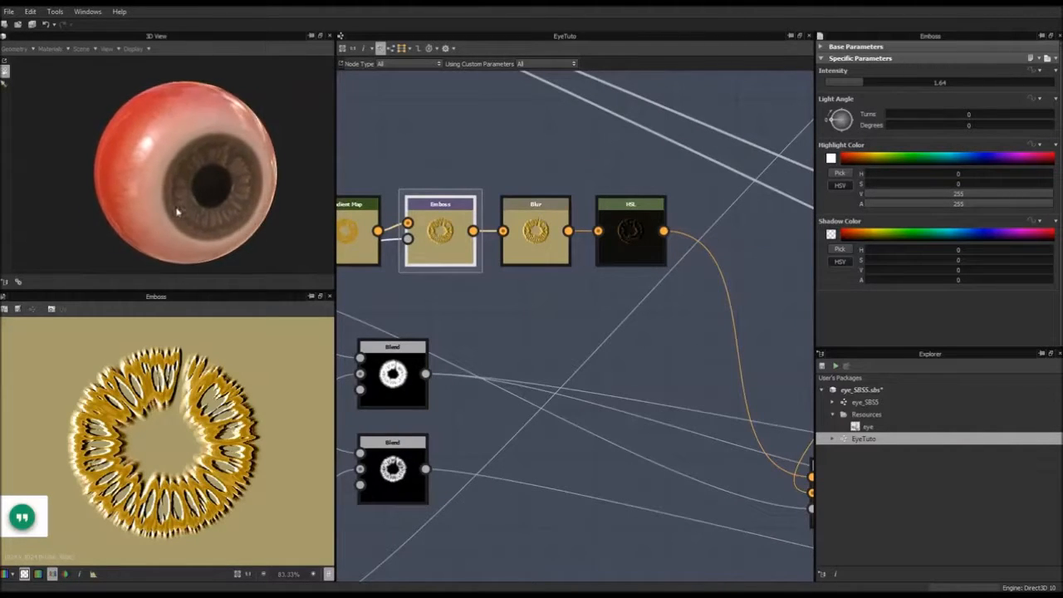
pyautogui.scroll(-3, 513, 278)
pyautogui.moveTo(730, 459); pyautogui.dragTo(644, 319, button='middle')
pyautogui.moveTo(306, 169); pyautogui.dragTo(211, 181)
pyautogui.scroll(5, 212, 180)
pyautogui.scroll(-3, 214, 179)
pyautogui.moveTo(673, 226); pyautogui.dragTo(432, 371, button='middle')
pyautogui.scroll(-1, 431, 370)
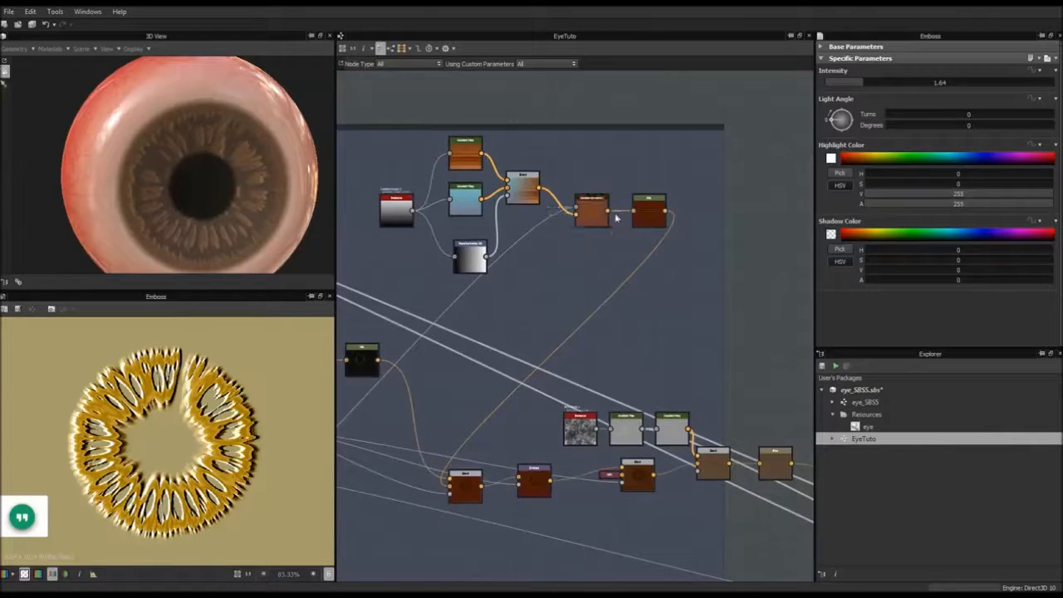
# Review the iris color Blend and preview the Emboss node that follows it, checking the iris relief in 3D.
pyautogui.scroll(3, 617, 217)
pyautogui.scroll(4, 257, 201)
pyautogui.scroll(-3, 256, 201)
pyautogui.moveTo(549, 239); pyautogui.dragTo(511, 241, button='middle')
pyautogui.scroll(-1, 511, 241)
pyautogui.scroll(-2, 531, 318)
pyautogui.moveTo(531, 317); pyautogui.dragTo(678, 138, button='middle')
pyautogui.scroll(7, 571, 323)
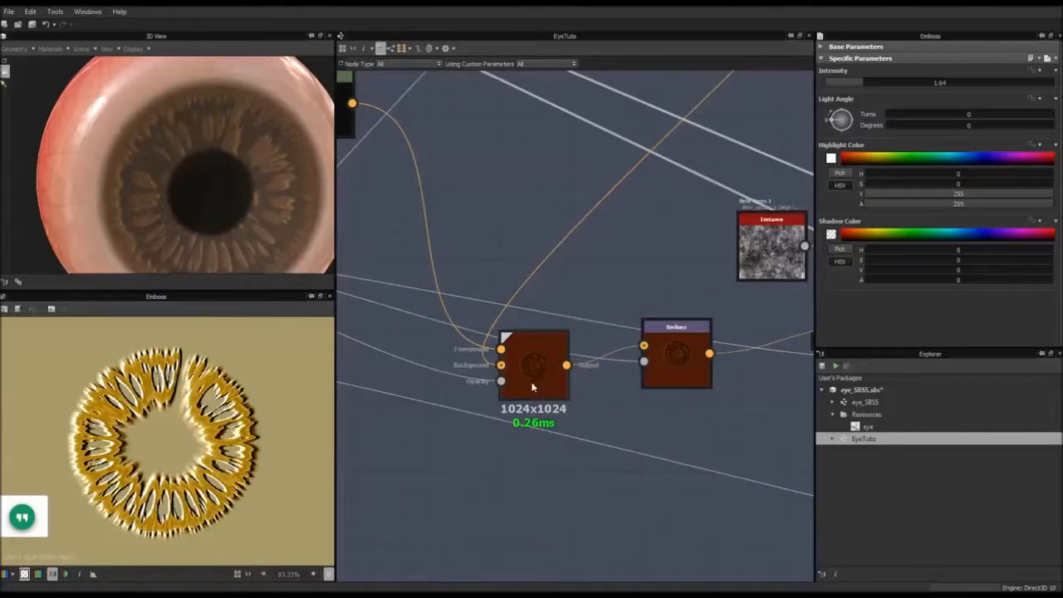
pyautogui.scroll(-4, 535, 364)
pyautogui.click(656, 353)
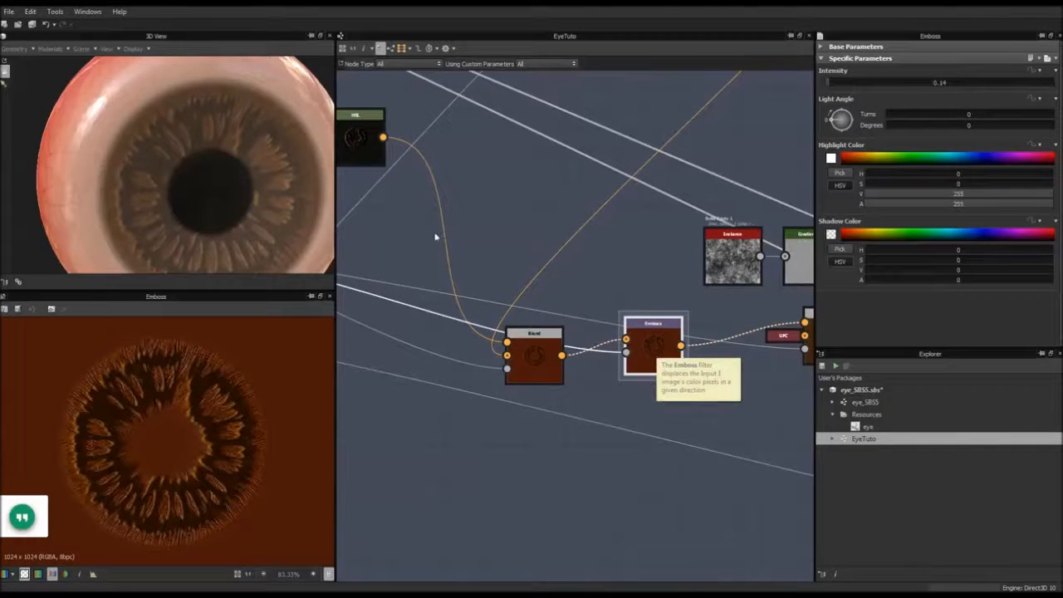
pyautogui.moveTo(322, 184); pyautogui.dragTo(278, 173)
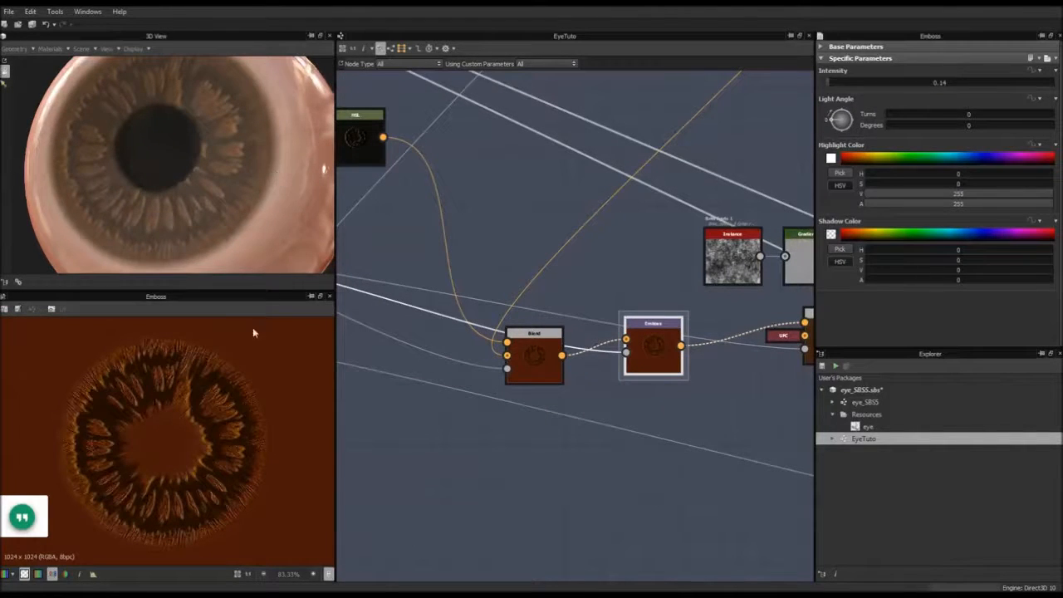
# Set the intensity of the Blur node after the final iris color Blend to 0.05.
pyautogui.moveTo(683, 320); pyautogui.dragTo(212, 299, button='middle')
pyautogui.click(604, 289)
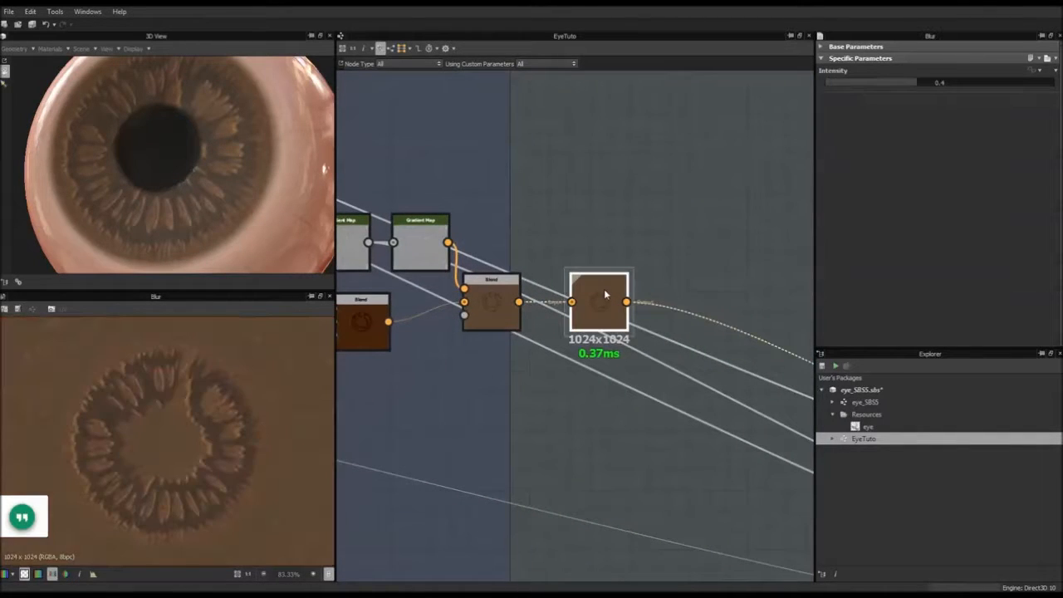
pyautogui.moveTo(914, 87); pyautogui.dragTo(835, 93)
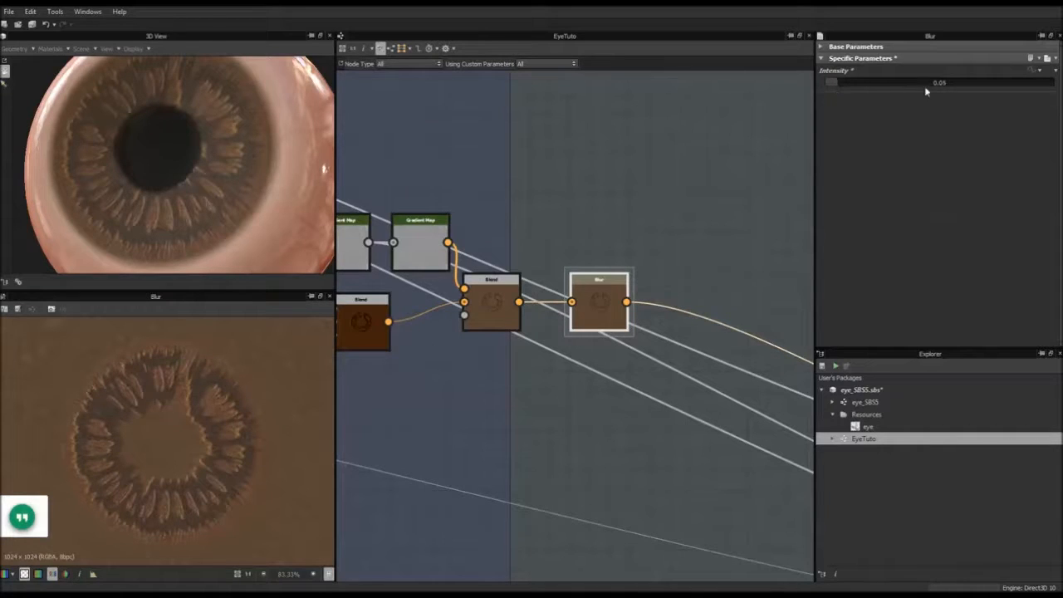
# Examine the sharper brown iris on the 3D eye from a distance and up close from the front.
pyautogui.scroll(-5, 190, 221)
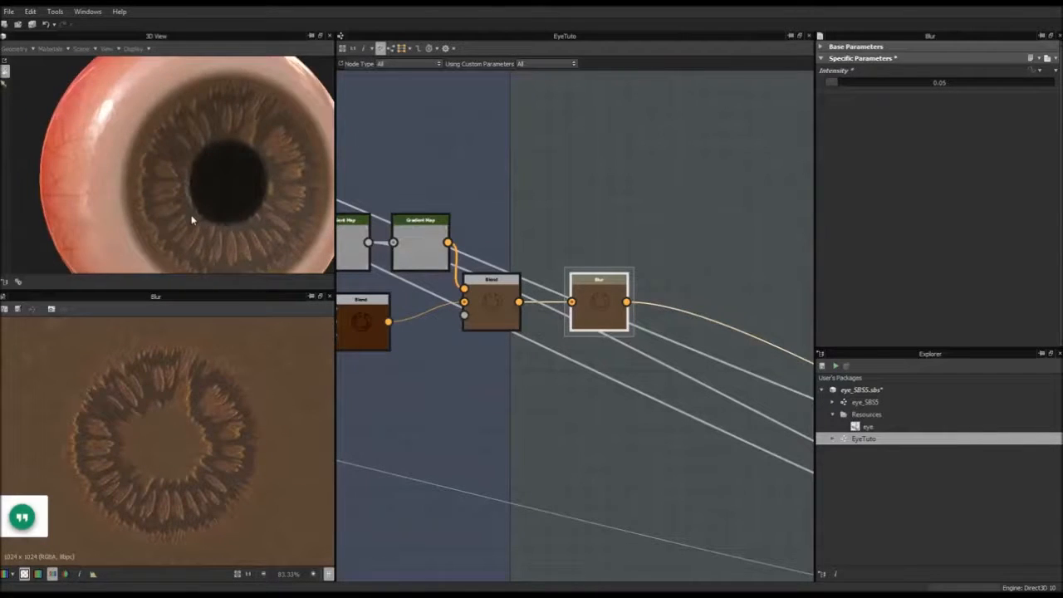
pyautogui.moveTo(224, 199); pyautogui.dragTo(194, 195)
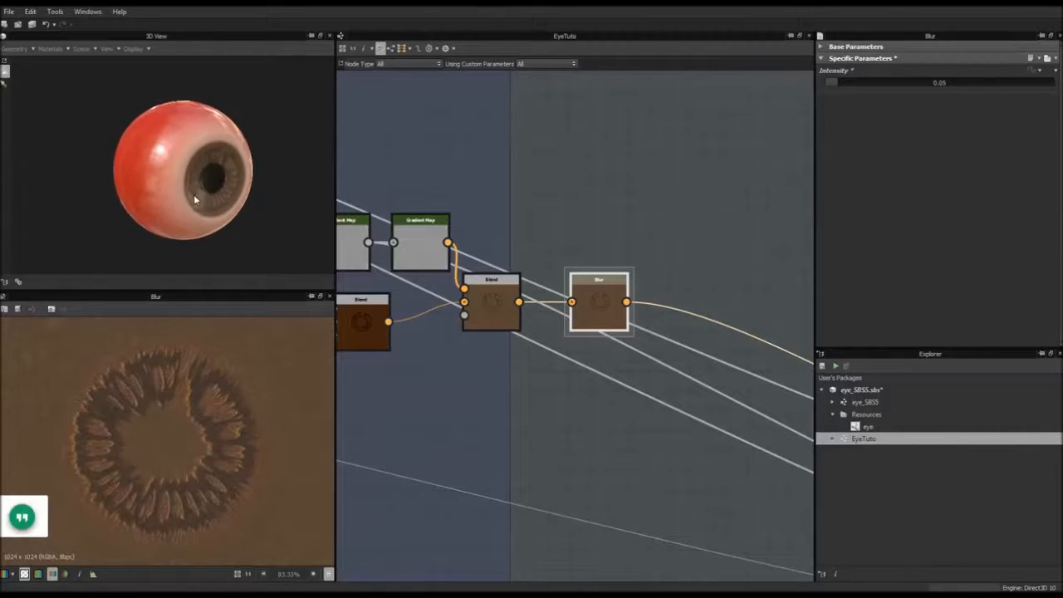
pyautogui.scroll(-2, 504, 205)
pyautogui.scroll(3, 501, 241)
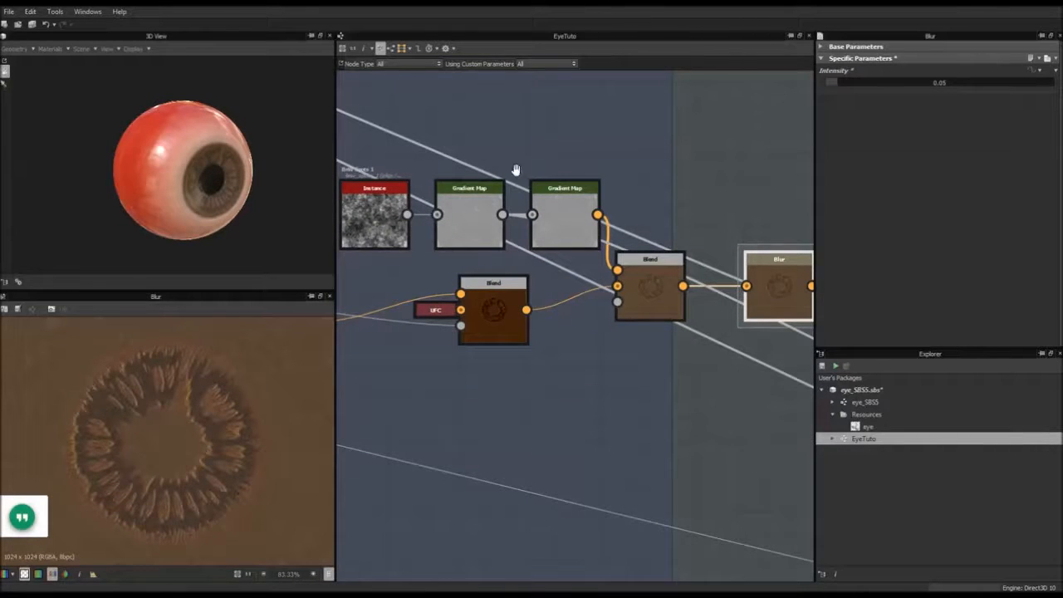
pyautogui.scroll(-3, 607, 192)
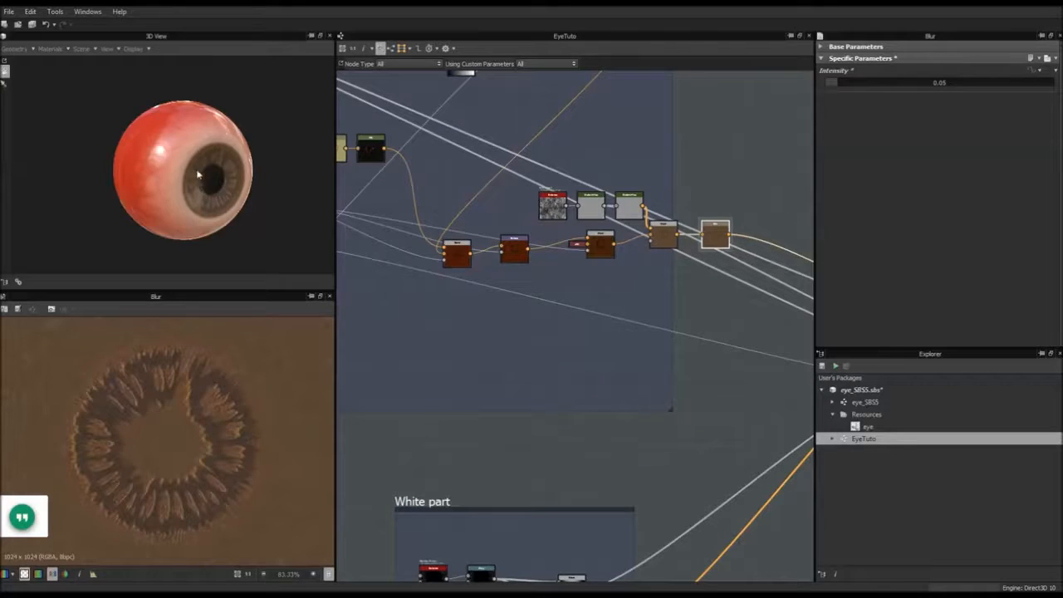
pyautogui.scroll(3, 204, 175)
pyautogui.moveTo(233, 170); pyautogui.dragTo(175, 162)
pyautogui.moveTo(187, 175); pyautogui.dragTo(199, 178)
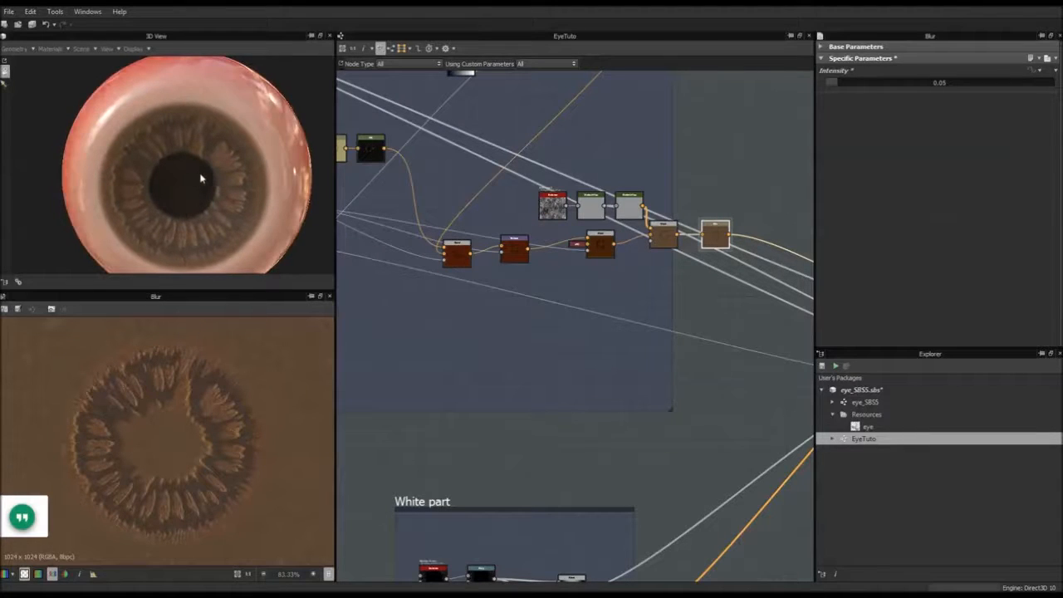
# Set the Gradient Input Position of the Gradient (Dynamic) node to 0 to switch the iris to blue.
pyautogui.moveTo(640, 178); pyautogui.dragTo(612, 330, button='middle')
pyautogui.scroll(-2, 613, 330)
pyautogui.scroll(2, 604, 278)
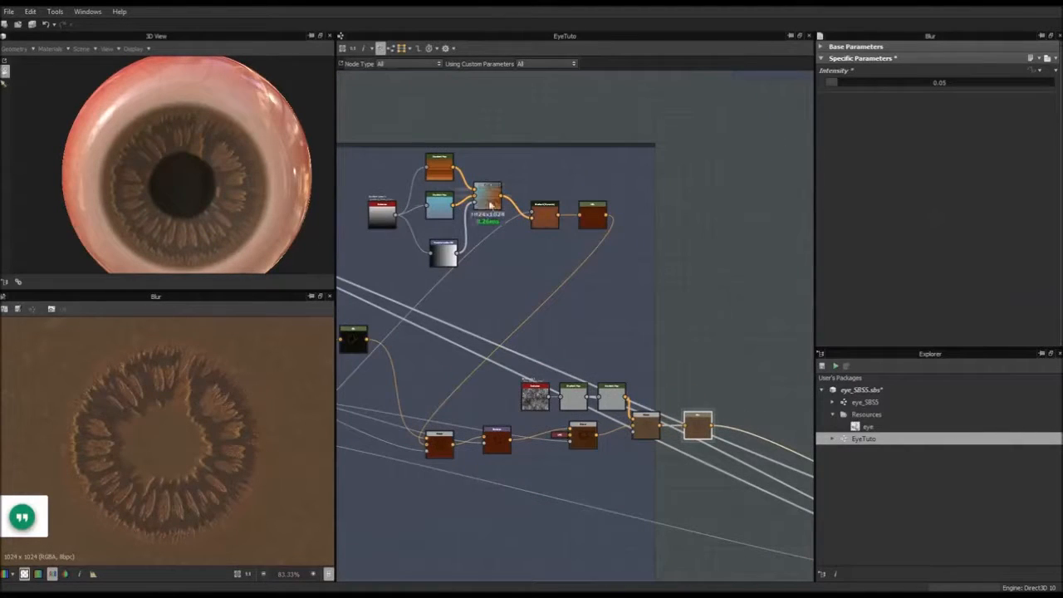
pyautogui.click(537, 216)
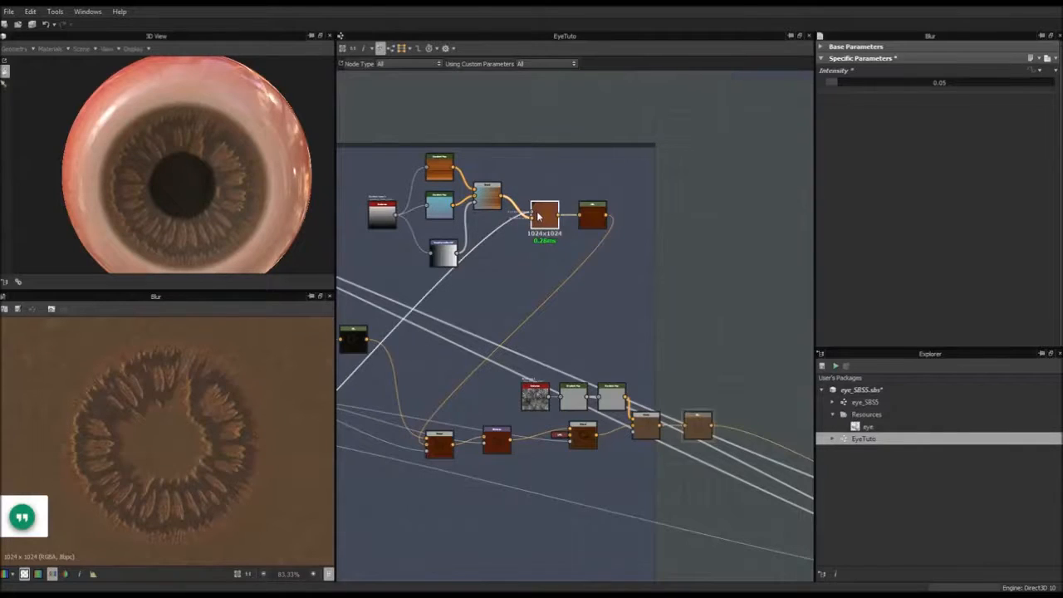
pyautogui.moveTo(987, 118); pyautogui.dragTo(827, 113)
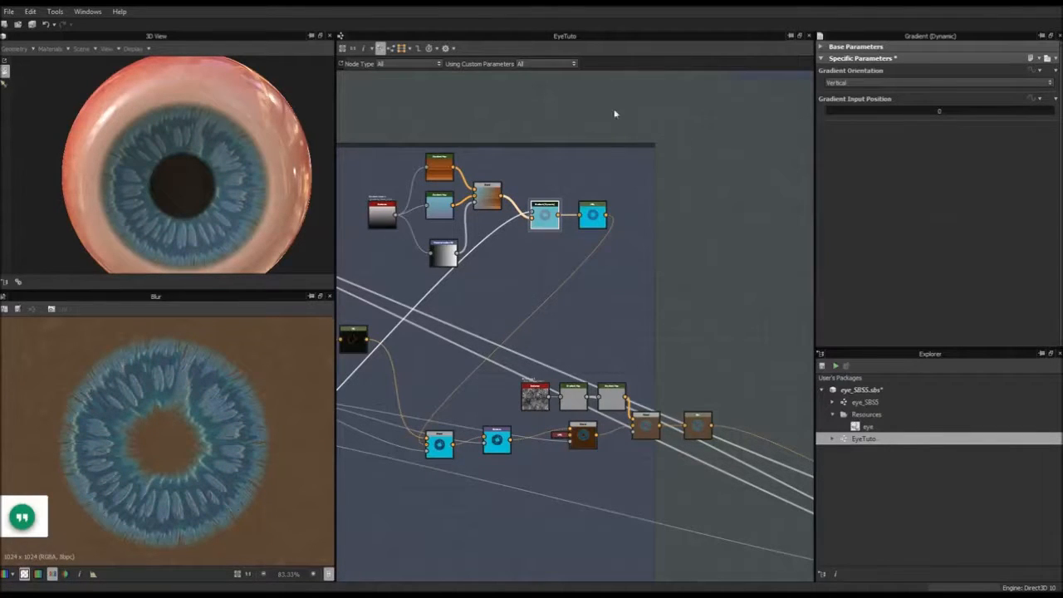
# Examine the two Gradient Maps and the Blend feeding Gradient (Dynamic), and the blue iris on the 3D eye.
pyautogui.scroll(6, 467, 163)
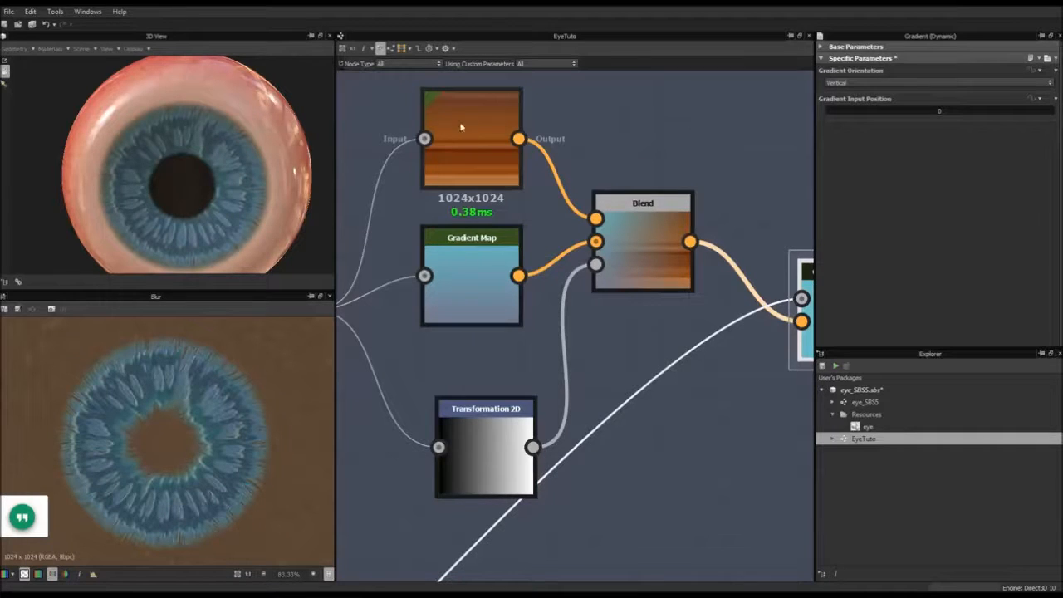
pyautogui.scroll(-5, 502, 147)
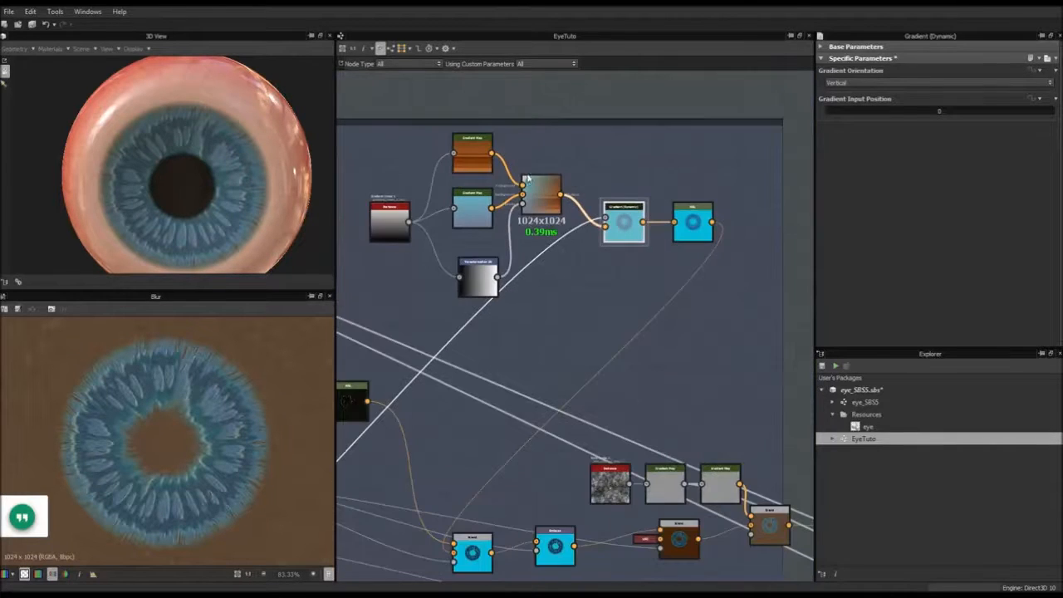
pyautogui.moveTo(624, 189); pyautogui.dragTo(602, 181, button='middle')
pyautogui.scroll(-2, 591, 189)
pyautogui.scroll(3, 586, 195)
pyautogui.scroll(1, 508, 189)
pyautogui.moveTo(508, 189); pyautogui.dragTo(487, 183, button='middle')
pyautogui.moveTo(167, 169); pyautogui.dragTo(206, 178)
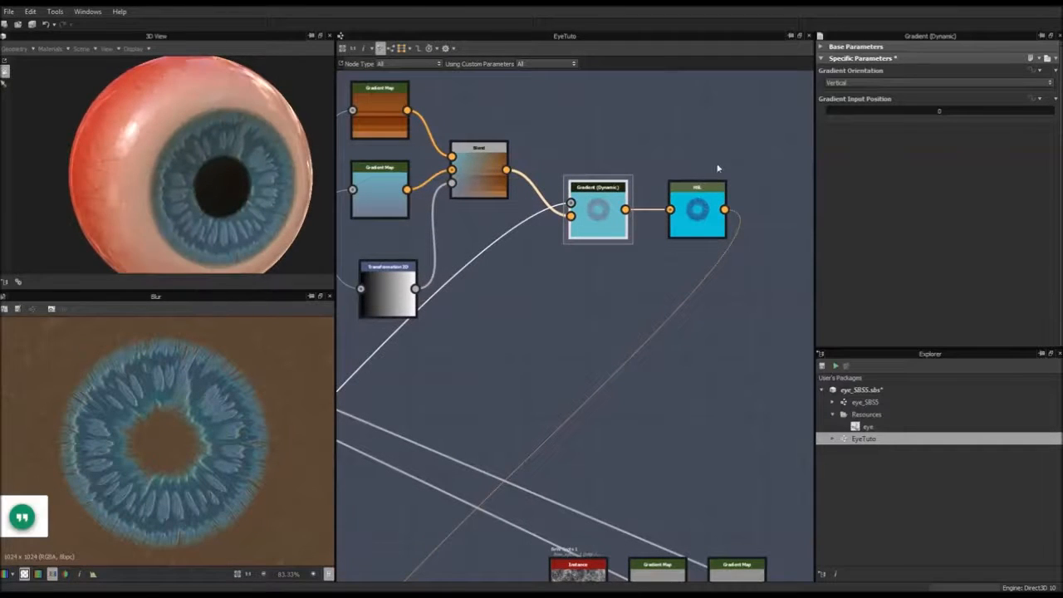
# Expose the Gradient Input Position of Gradient (Dynamic) as a new graph input named colorGlobalVariation.
pyautogui.click(597, 205)
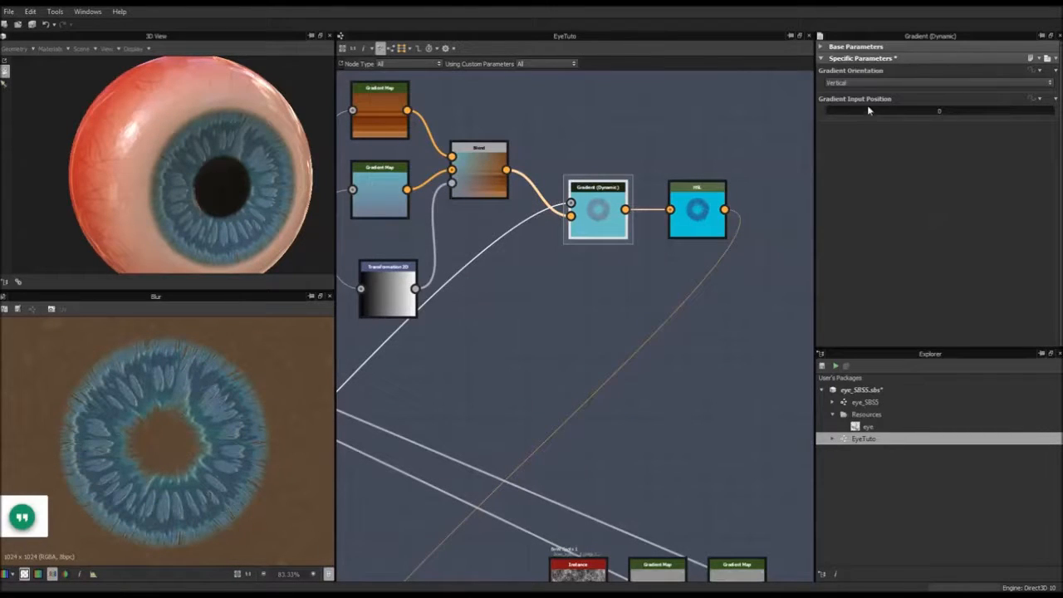
pyautogui.click(1036, 99)
pyautogui.click(1035, 202)
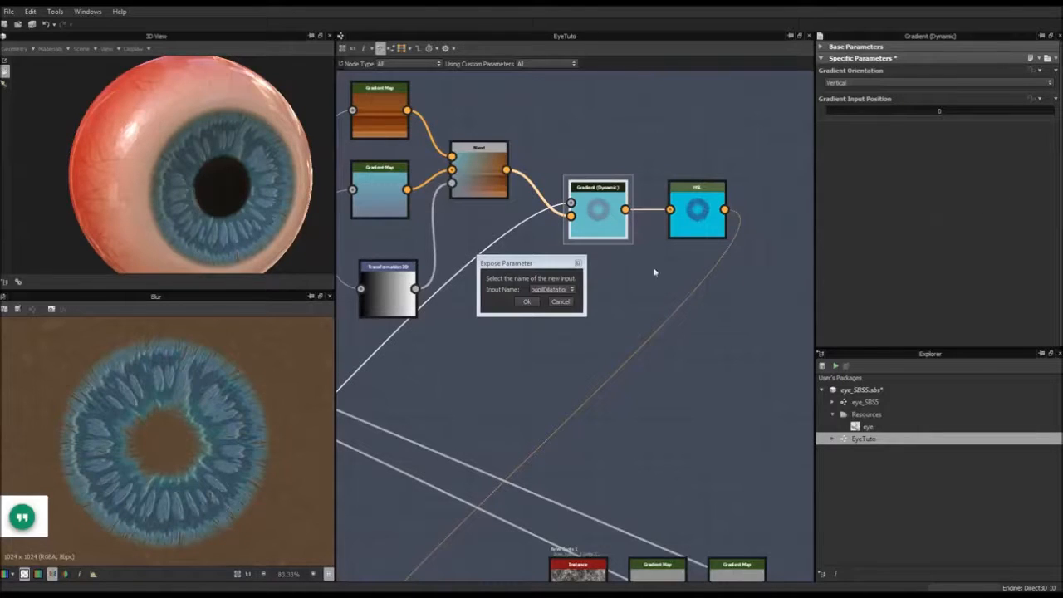
pyautogui.click(552, 290)
pyautogui.click(551, 314)
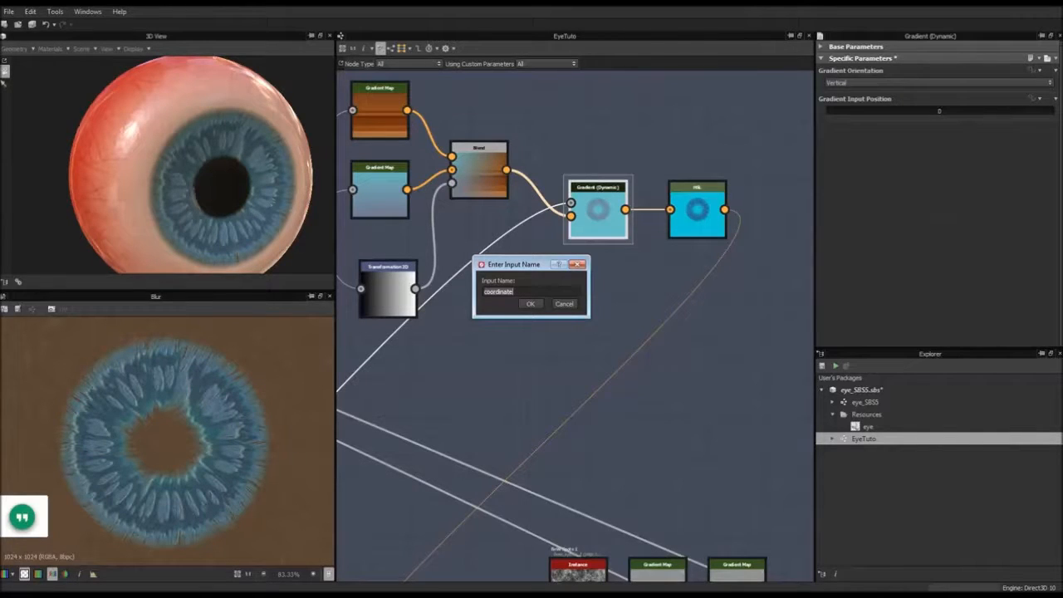
pyautogui.write('colorGlobalVariation')
pyautogui.press('Return')
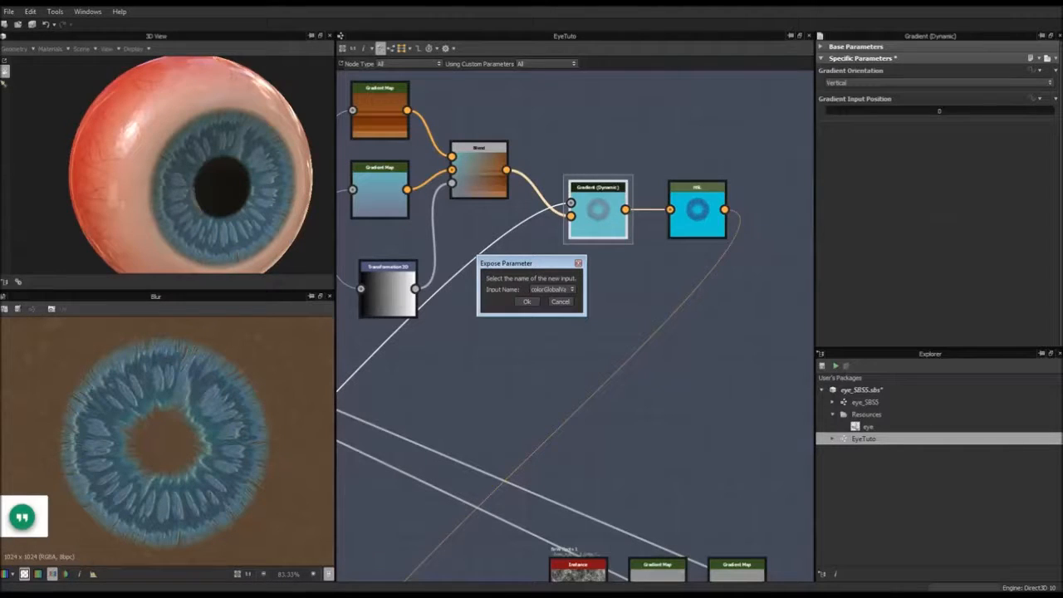
pyautogui.click(529, 302)
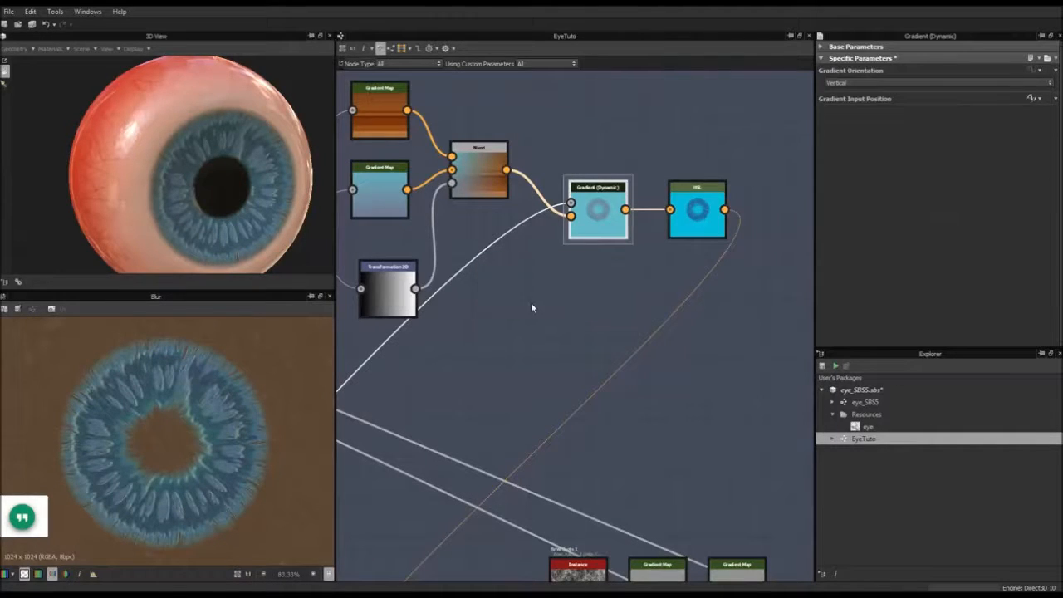
# Expose the Saturation of the HSL node after Gradient (Dynamic) as a new graph input named GlobalSaturation.
pyautogui.moveTo(628, 242); pyautogui.dragTo(496, 268, button='middle')
pyautogui.click(560, 242)
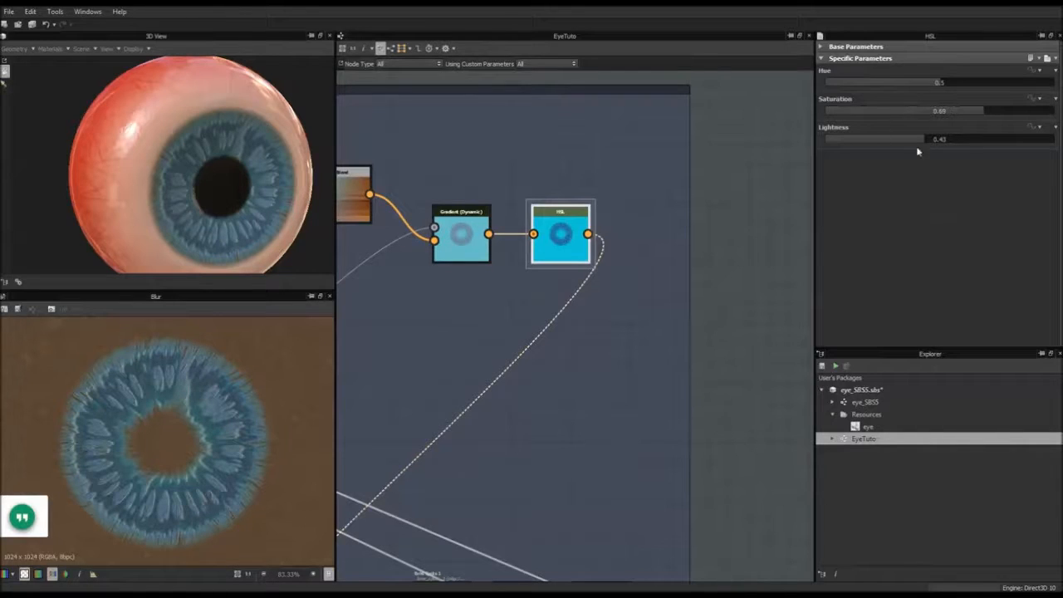
pyautogui.click(1031, 98)
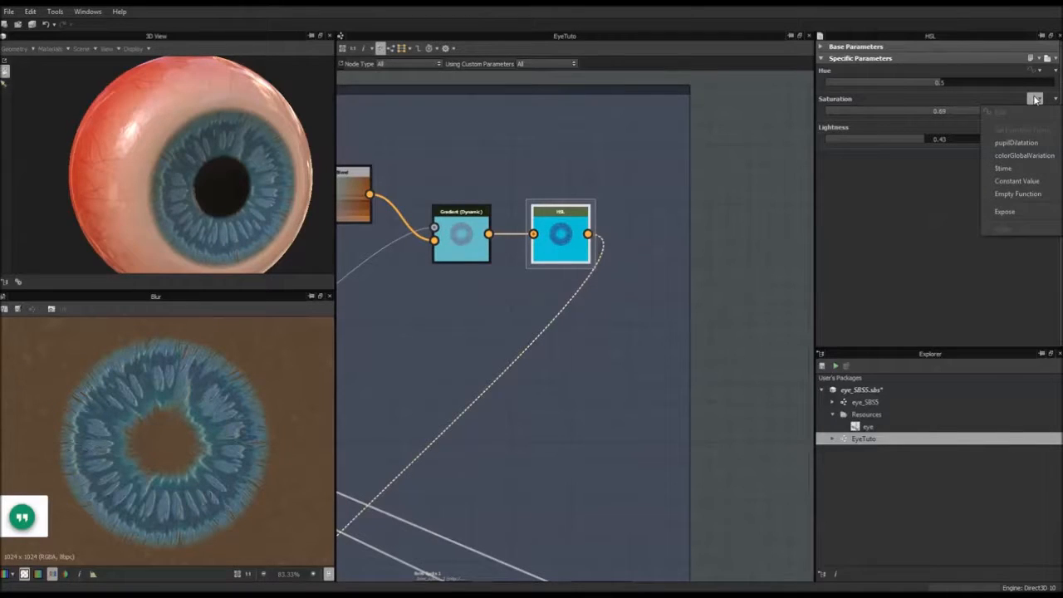
pyautogui.click(1036, 212)
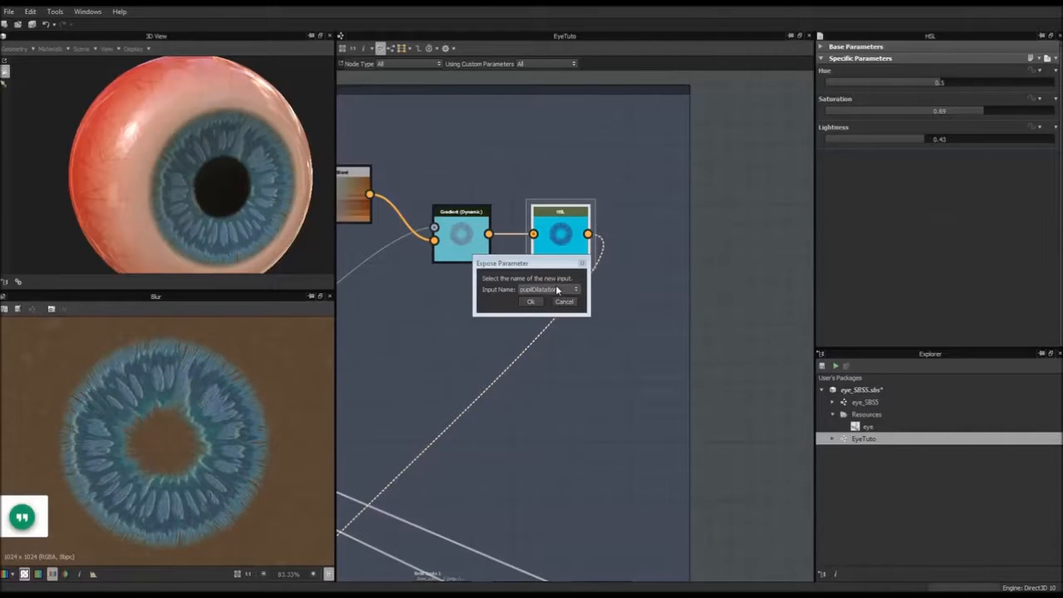
pyautogui.click(558, 290)
pyautogui.click(538, 322)
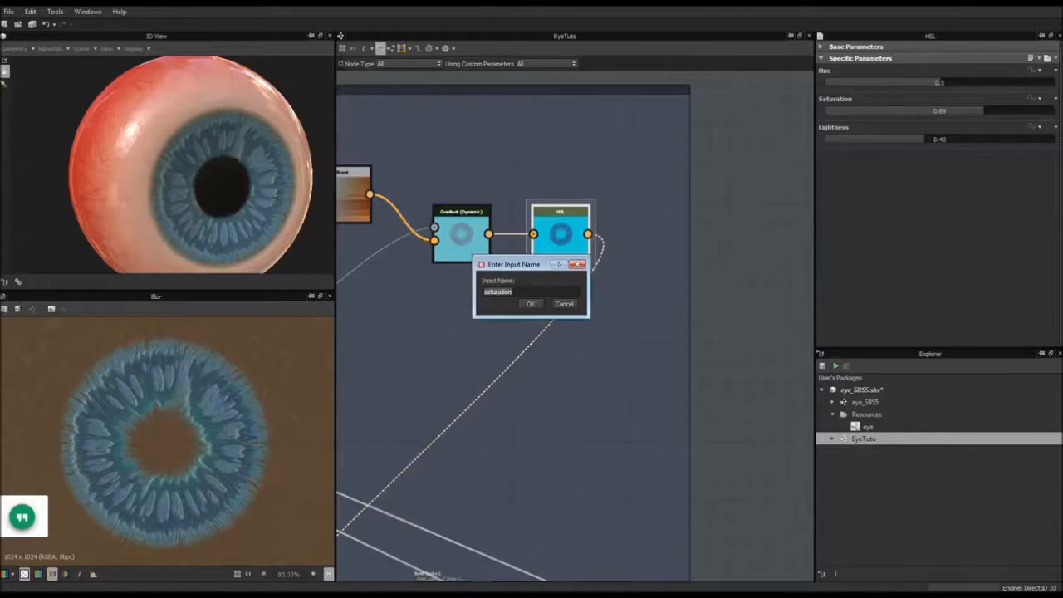
pyautogui.write('Globa')
pyautogui.write('lStaura')
pyautogui.press('BackSpace')
pyautogui.press('BackSpace')
pyautogui.press('BackSpace')
pyautogui.press('BackSpace')
pyautogui.write('atur')
pyautogui.press('Return')
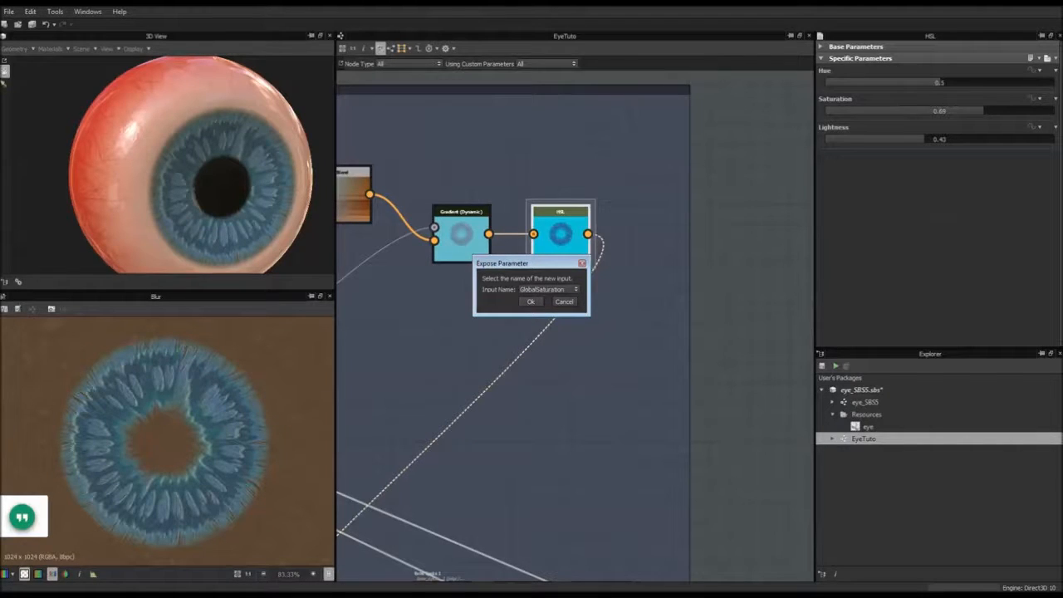
pyautogui.click(532, 302)
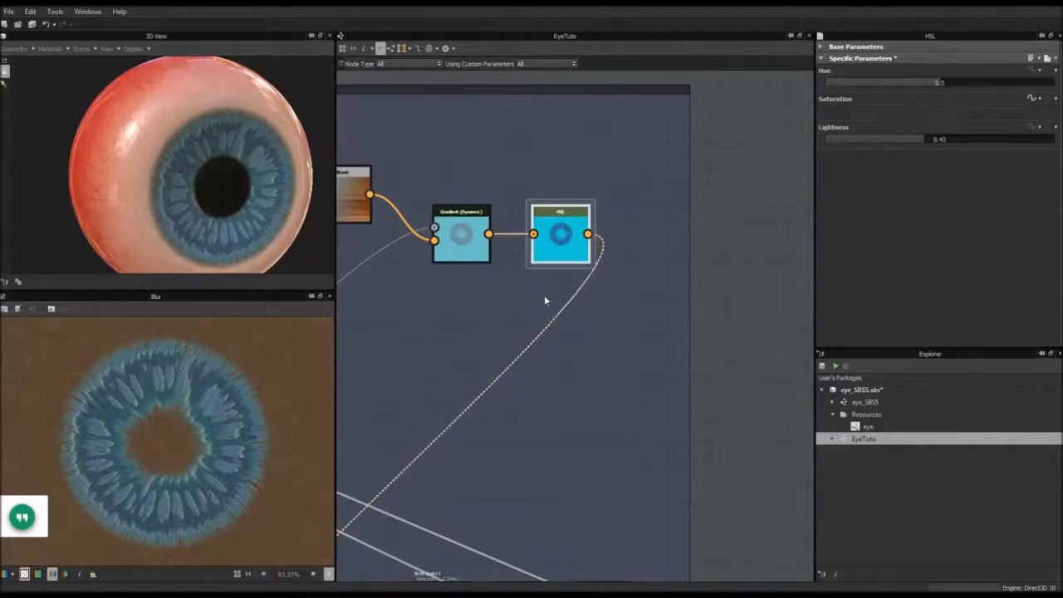
# Expose the Lightness of the same HSL node as a new graph input named globalLightness.
pyautogui.click(1036, 118)
pyautogui.click(1015, 222)
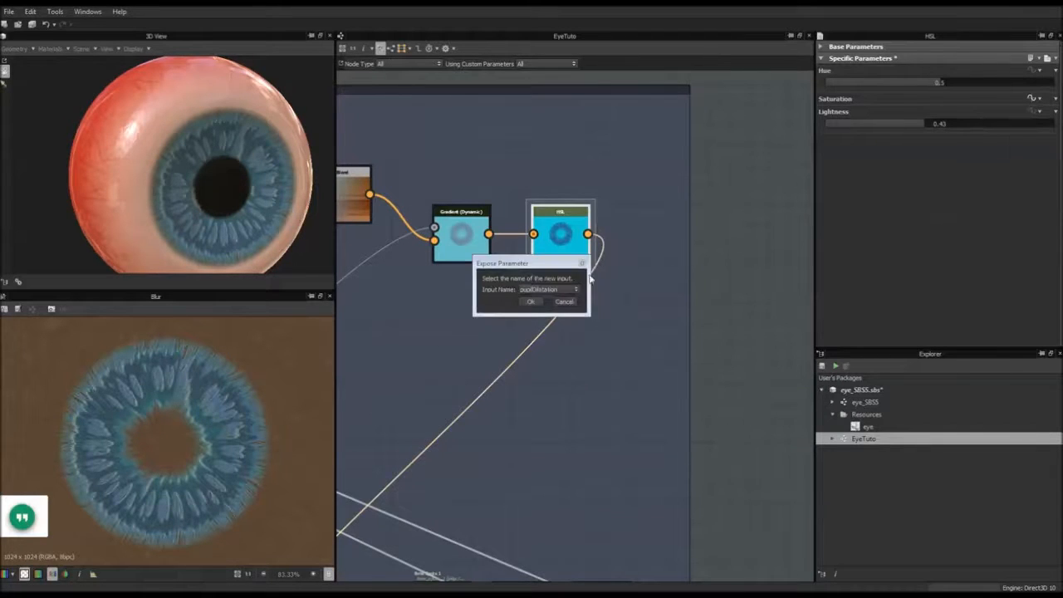
pyautogui.click(543, 288)
pyautogui.click(545, 326)
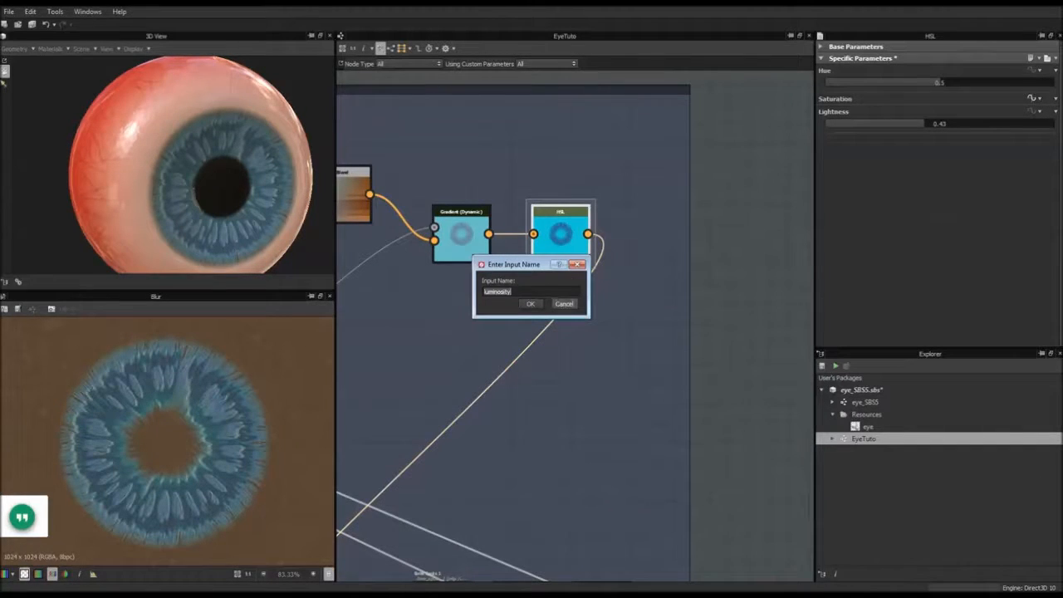
pyautogui.write('globalLightness')
pyautogui.press('Return')
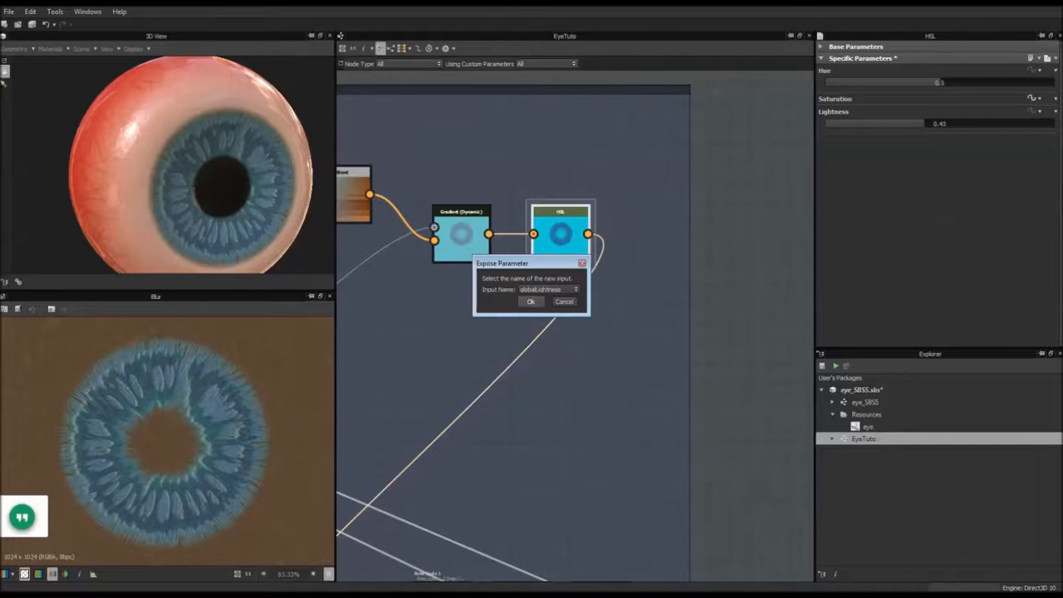
pyautogui.click(531, 302)
# Expose the Output Color of the Uniform Color node feeding the iris Blend as a new graph input named irisBackgroundCo.
pyautogui.scroll(-3, 556, 330)
pyautogui.scroll(3, 560, 332)
pyautogui.moveTo(740, 409); pyautogui.dragTo(615, 313, button='middle')
pyautogui.scroll(5, 621, 381)
pyautogui.moveTo(510, 337); pyautogui.dragTo(503, 364, button='middle')
pyautogui.scroll(1, 548, 343)
pyautogui.scroll(1, 550, 339)
pyautogui.scroll(-1, 555, 336)
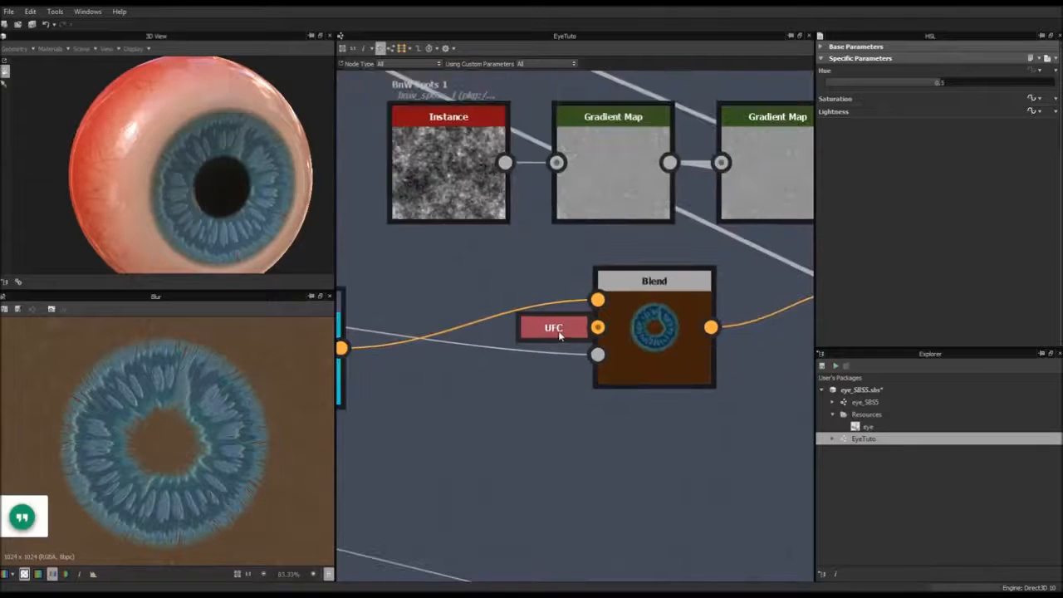
pyautogui.scroll(-2, 513, 344)
pyautogui.moveTo(512, 345); pyautogui.dragTo(457, 346, button='middle')
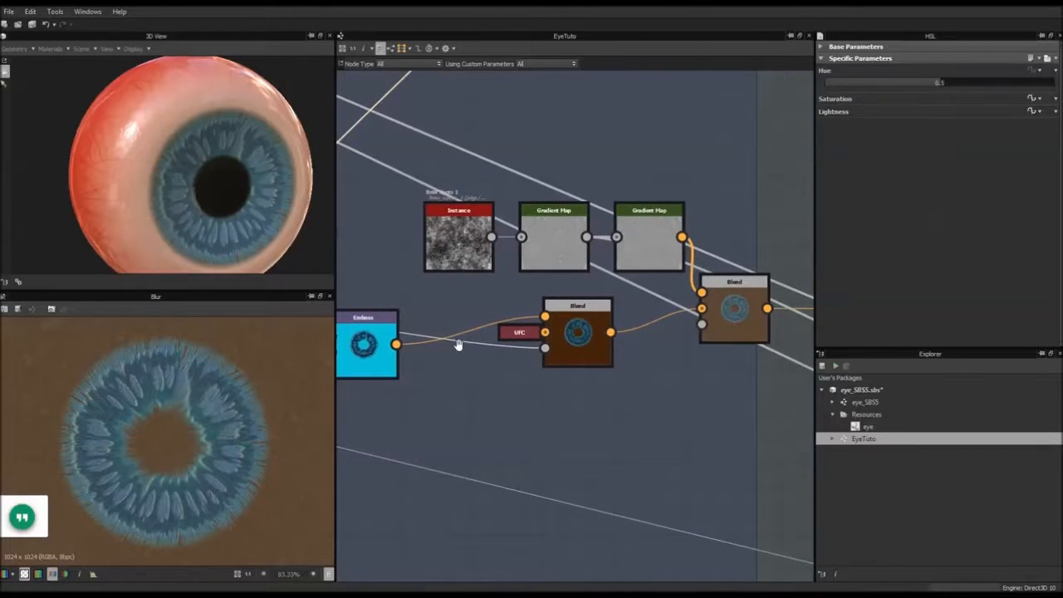
pyautogui.click(519, 335)
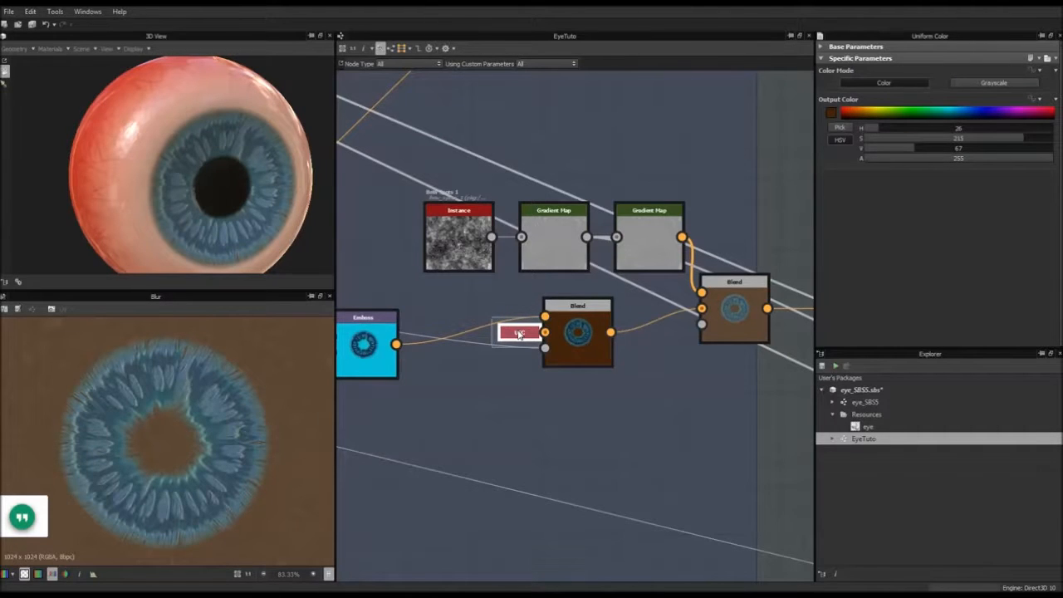
pyautogui.click(1040, 100)
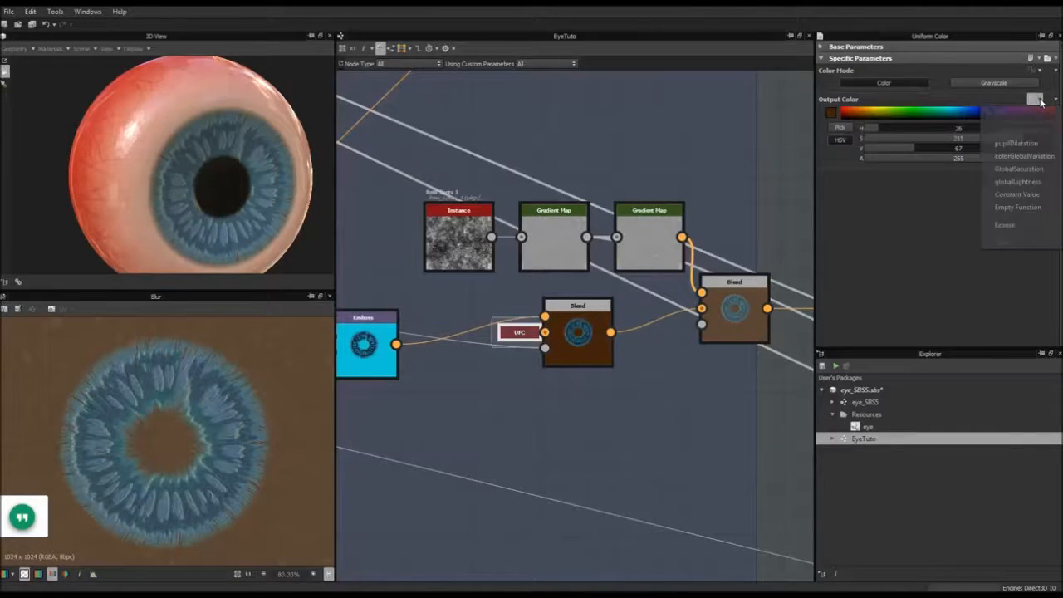
pyautogui.click(1012, 225)
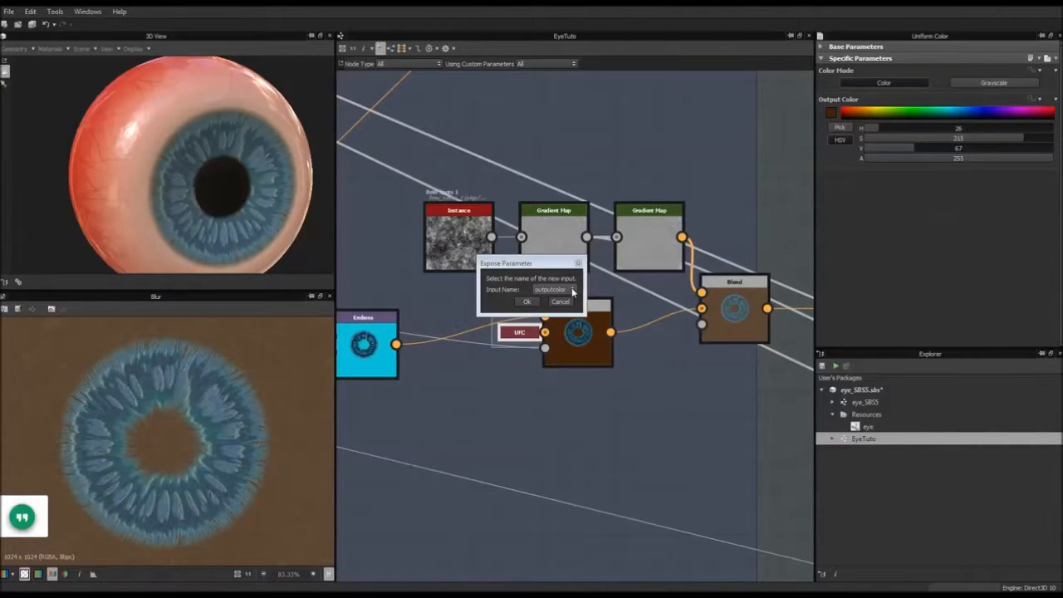
pyautogui.click(572, 289)
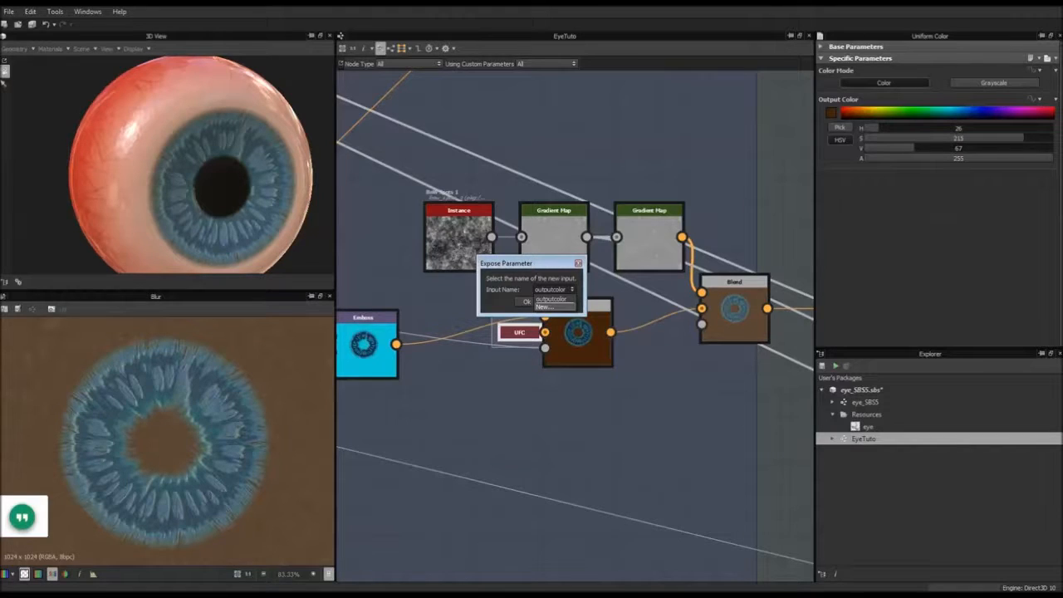
pyautogui.click(547, 306)
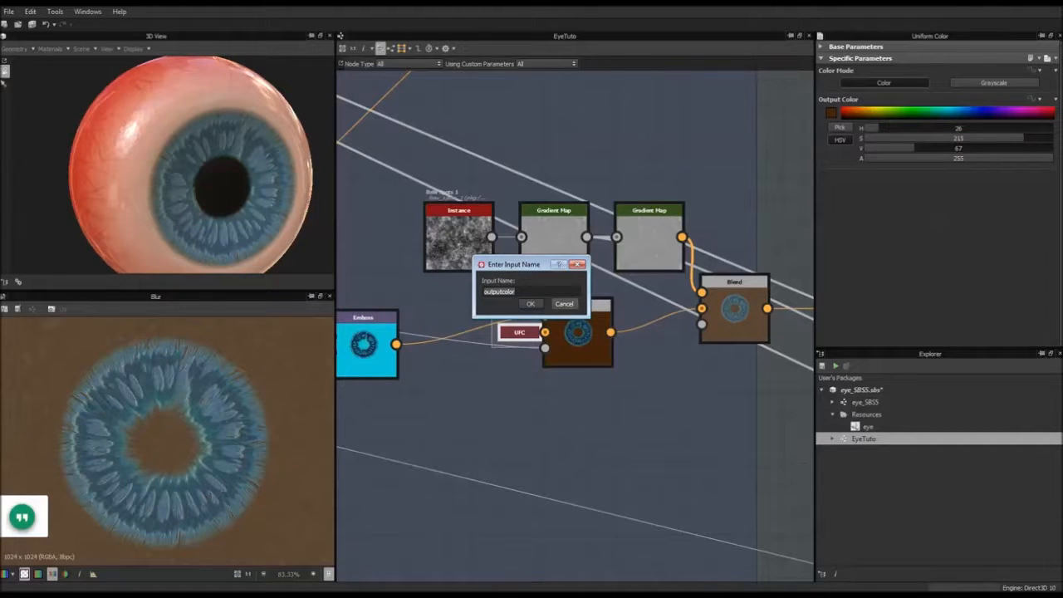
pyautogui.write('irisBackgroundCo')
pyautogui.press('Return')
pyautogui.click(528, 302)
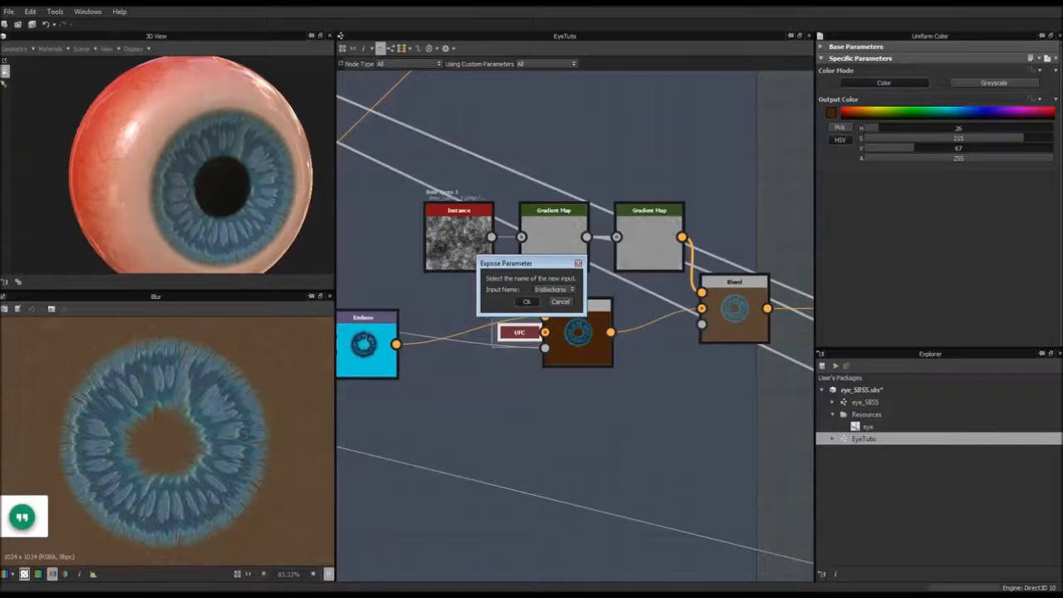
# Select the dark HSL node after the yellow Emboss and Blur, and examine the chain of nodes feeding it.
pyautogui.scroll(-3, 415, 337)
pyautogui.moveTo(413, 340); pyautogui.dragTo(683, 349, button='middle')
pyautogui.moveTo(519, 227); pyautogui.dragTo(648, 360, button='middle')
pyautogui.scroll(4, 519, 341)
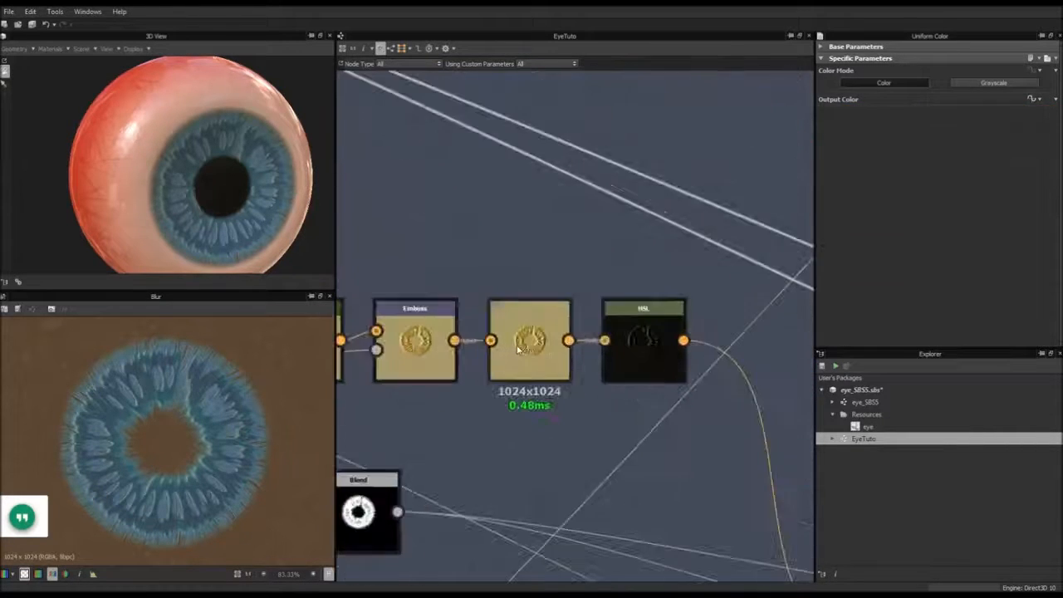
pyautogui.scroll(1, 589, 328)
pyautogui.moveTo(590, 329); pyautogui.dragTo(453, 318, button='middle')
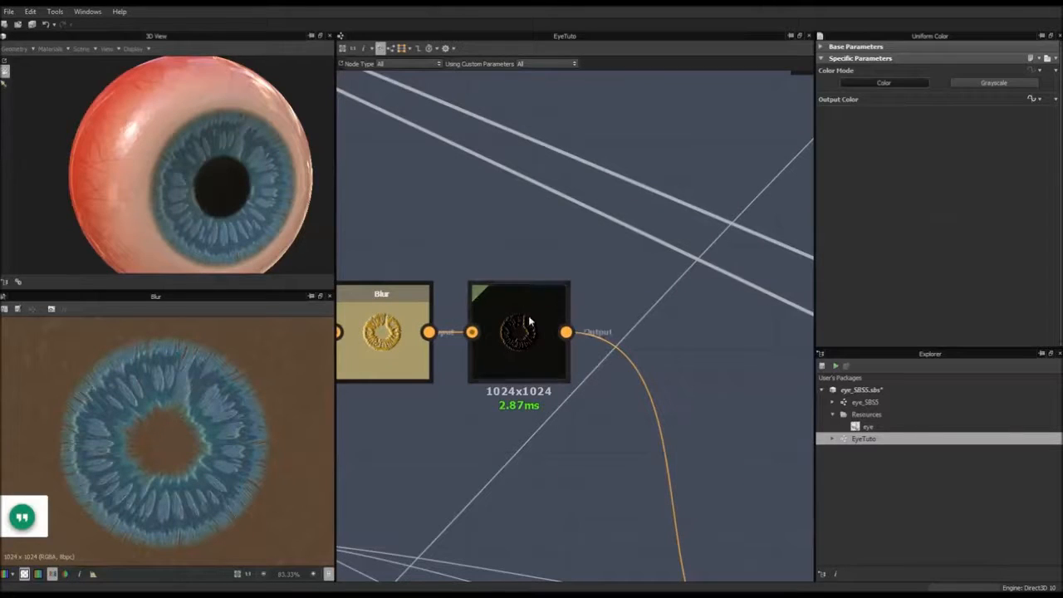
pyautogui.click(532, 320)
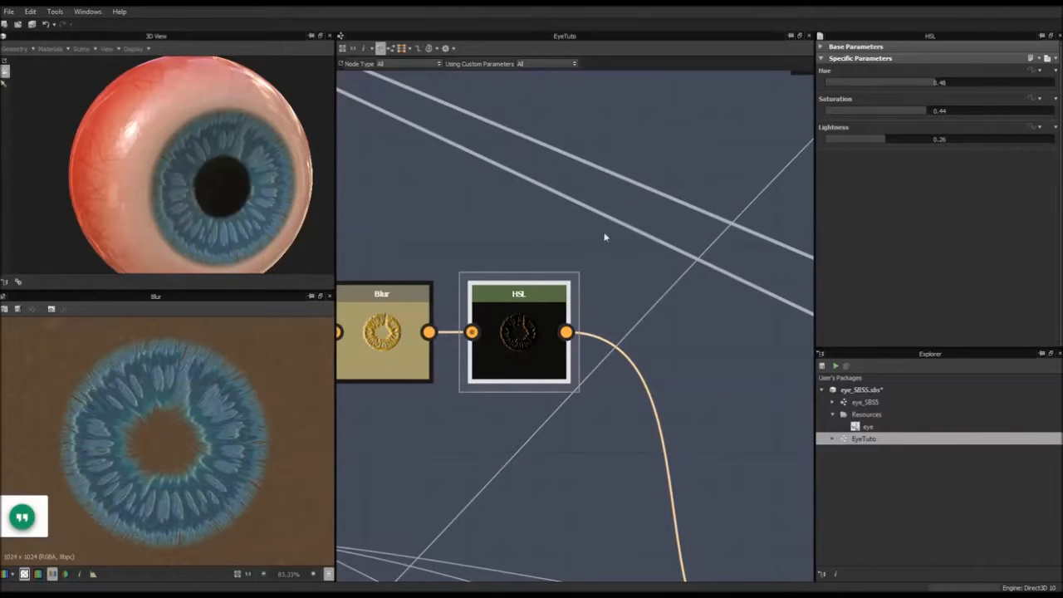
pyautogui.moveTo(443, 242); pyautogui.dragTo(568, 214, button='middle')
pyautogui.scroll(-3, 568, 213)
pyautogui.moveTo(477, 246); pyautogui.dragTo(566, 250, button='middle')
pyautogui.scroll(-2, 566, 251)
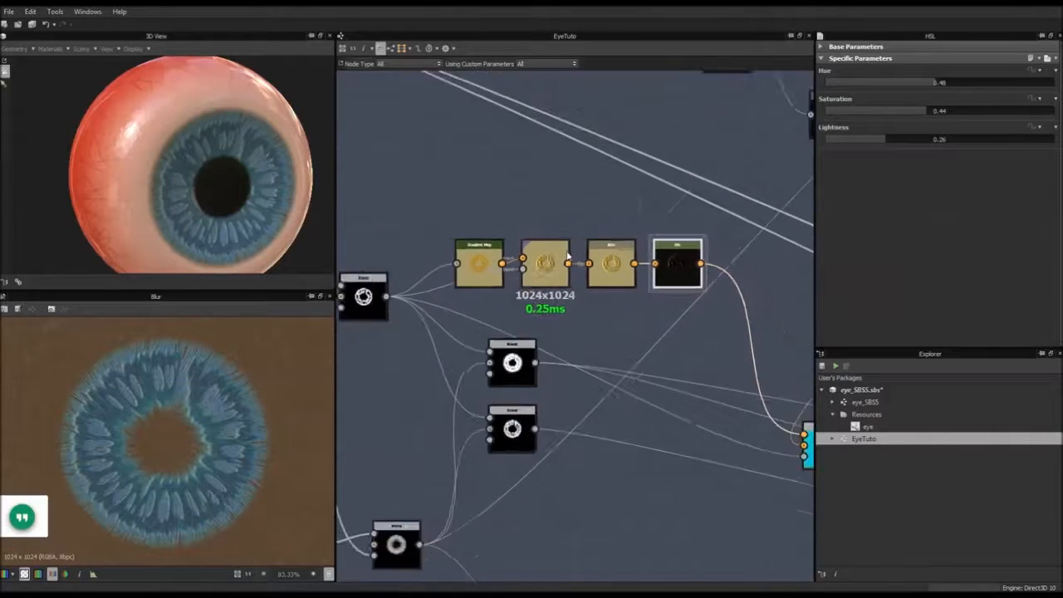
pyautogui.scroll(8, 471, 260)
pyautogui.scroll(-1, 472, 260)
pyautogui.moveTo(573, 262); pyautogui.dragTo(462, 255, button='middle')
pyautogui.scroll(-3, 461, 253)
pyautogui.moveTo(609, 256); pyautogui.dragTo(384, 265, button='middle')
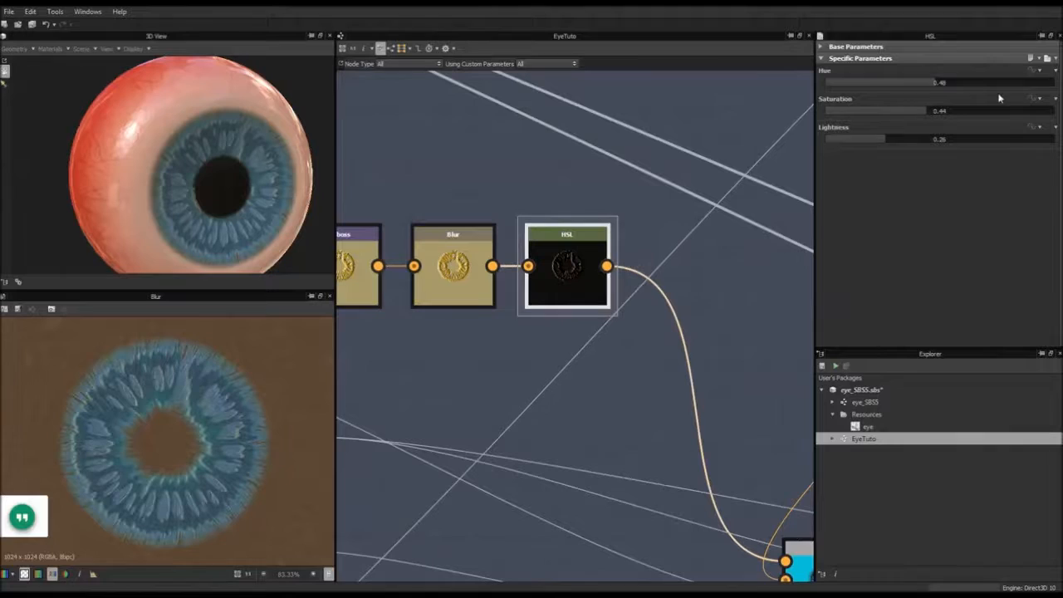
# Expose the Hue, Saturation and Lightness of the dark HSL node together, with the graph input identifier prefix IrisSecondLayer_.
pyautogui.click(1045, 71)
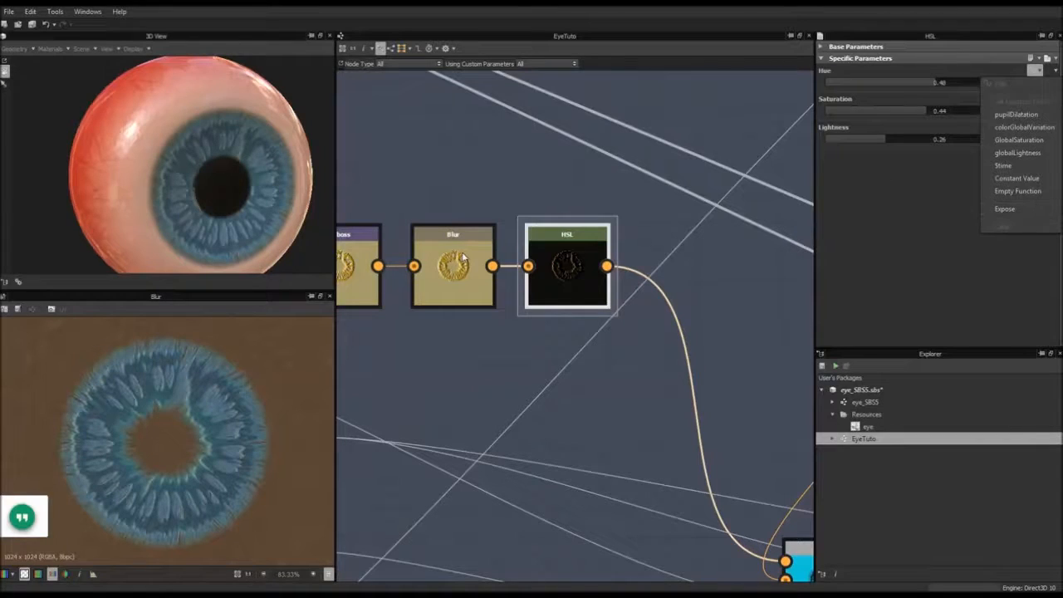
pyautogui.click(467, 128)
pyautogui.rightClick(555, 247)
pyautogui.click(616, 318)
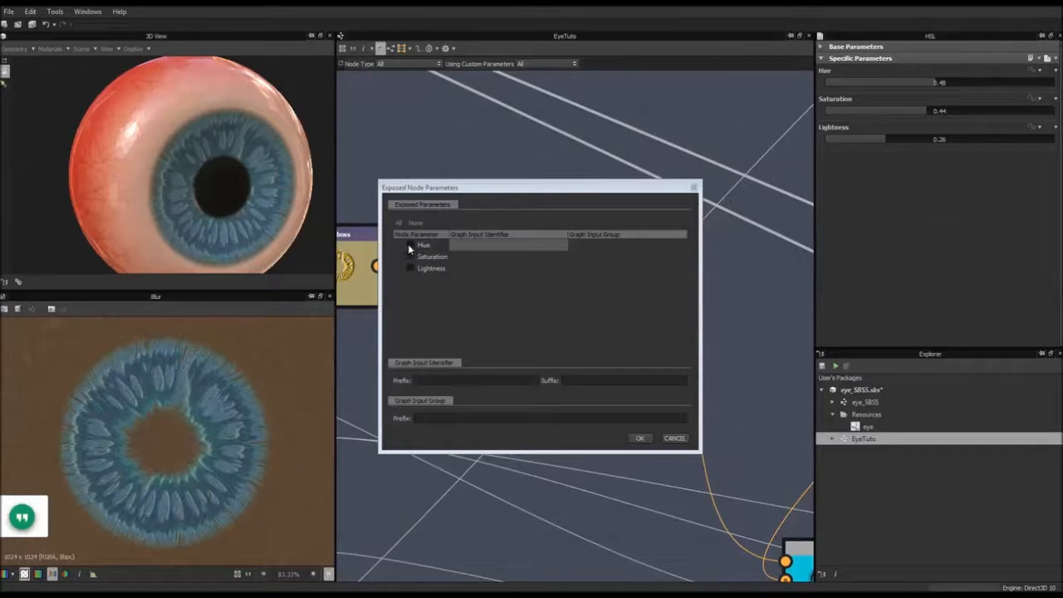
pyautogui.moveTo(498, 194); pyautogui.dragTo(575, 223)
pyautogui.click(486, 286)
pyautogui.click(486, 298)
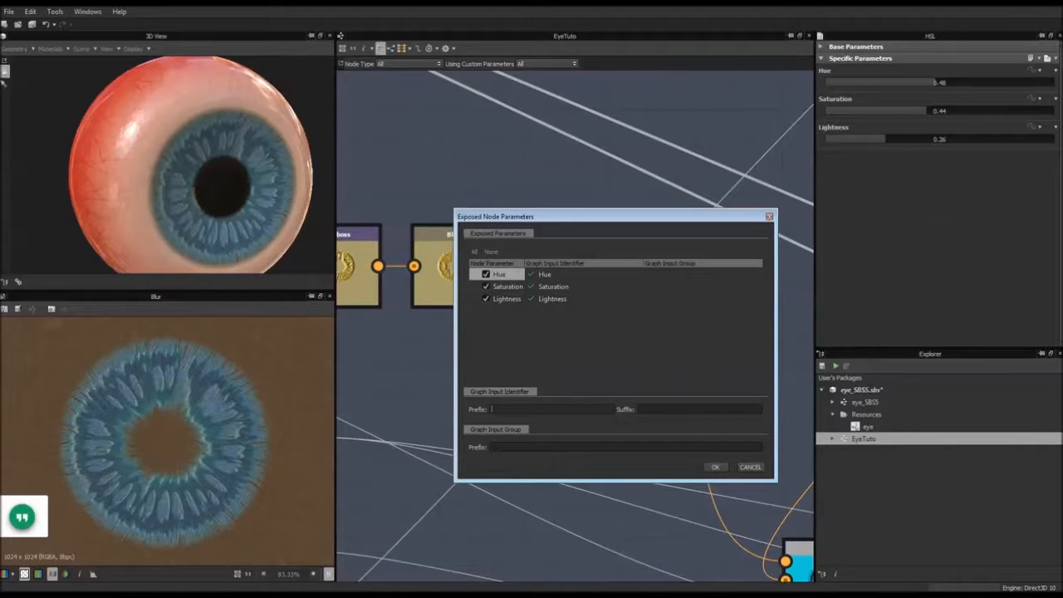
pyautogui.write('IrisSecond')
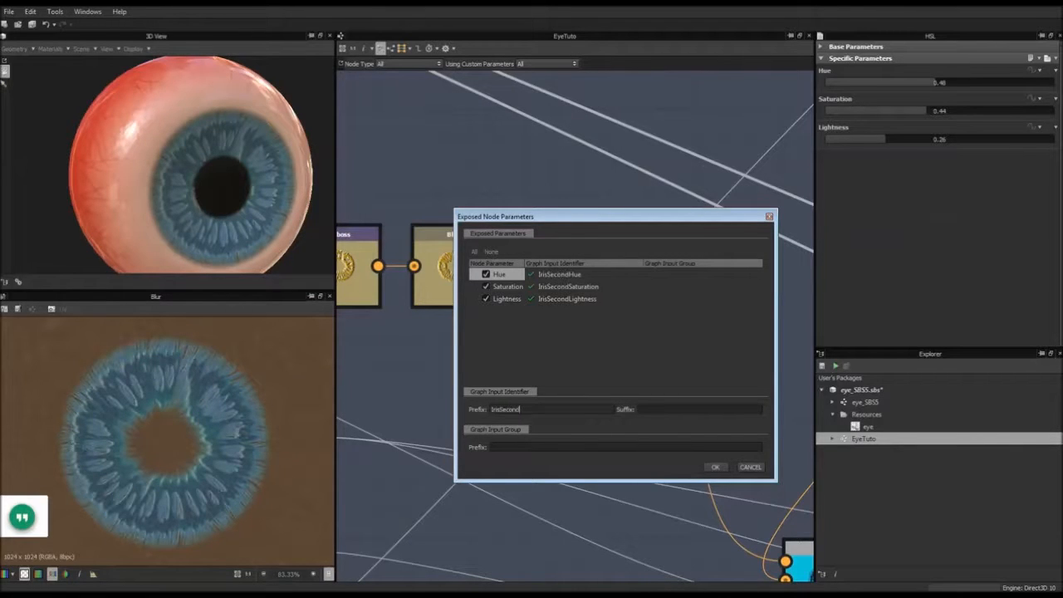
pyautogui.write('Layer_')
pyautogui.click(717, 467)
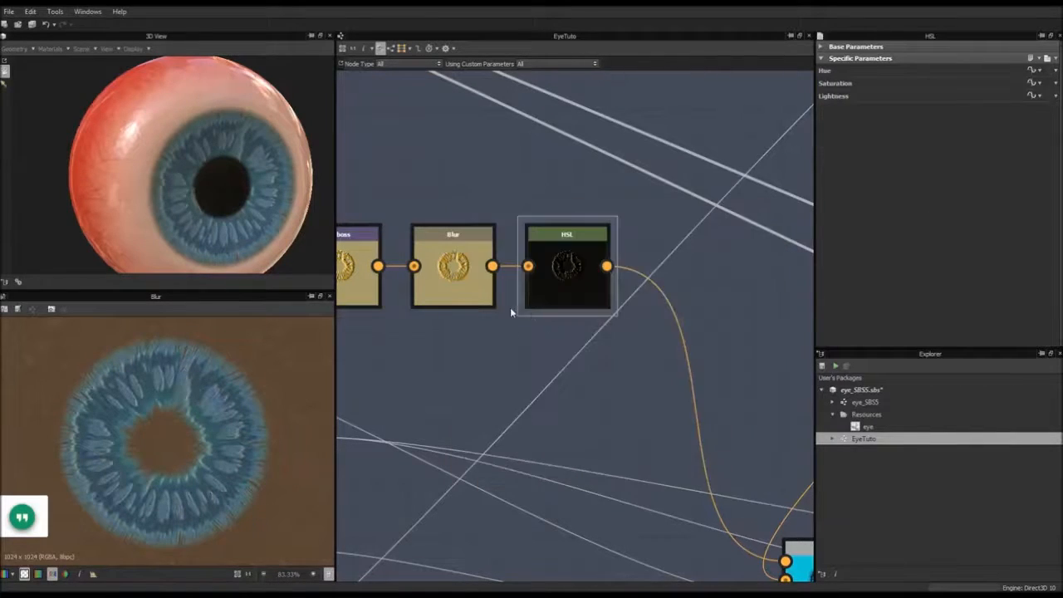
# Set the Opacity to 0 on the Blend that combines the dark HSL layer with the blue iris color.
pyautogui.scroll(-3, 531, 306)
pyautogui.moveTo(703, 405); pyautogui.dragTo(652, 265, button='middle')
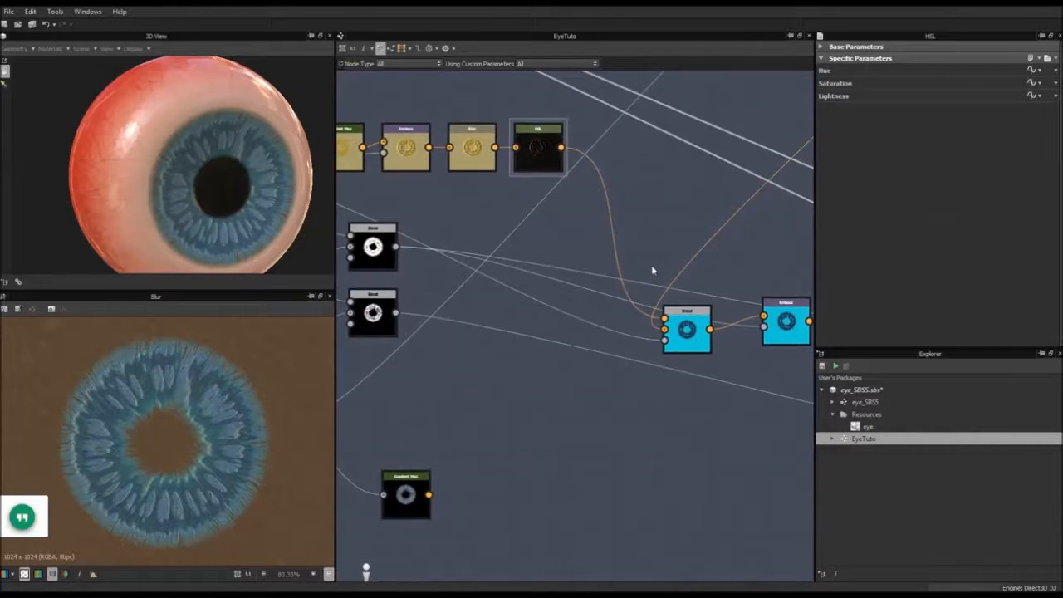
pyautogui.scroll(2, 652, 265)
pyautogui.moveTo(680, 302); pyautogui.dragTo(634, 296, button='middle')
pyautogui.click(663, 340)
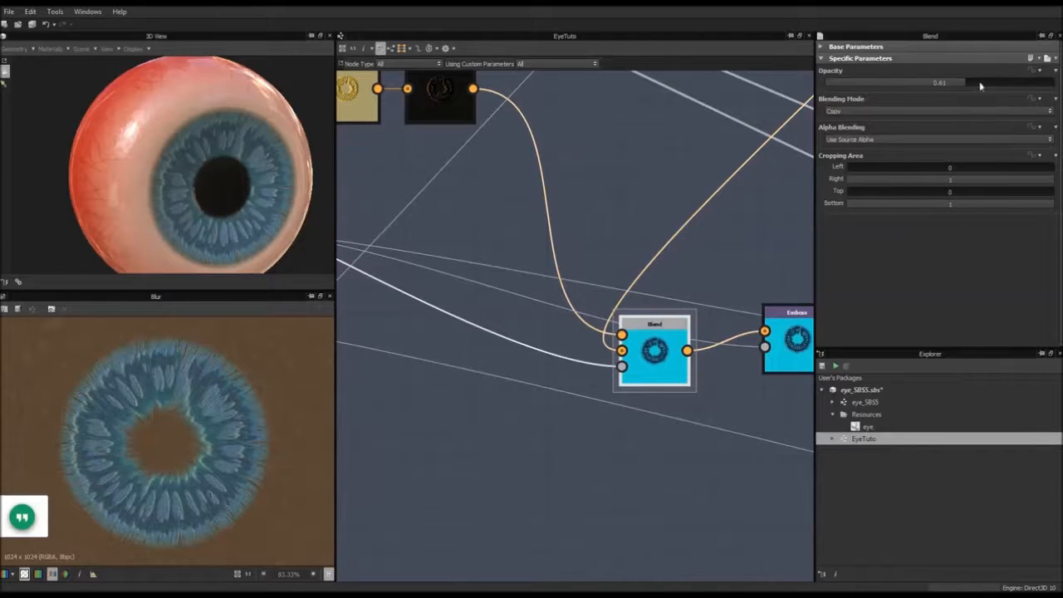
pyautogui.moveTo(956, 84)
pyautogui.mouseDown()
pyautogui.moveTo(831, 86)
pyautogui.moveTo(997, 97)
pyautogui.moveTo(875, 97)
pyautogui.moveTo(965, 93)
pyautogui.mouseUp()
pyautogui.moveTo(592, 261); pyautogui.dragTo(755, 279, button='middle')
pyautogui.scroll(-3, 755, 279)
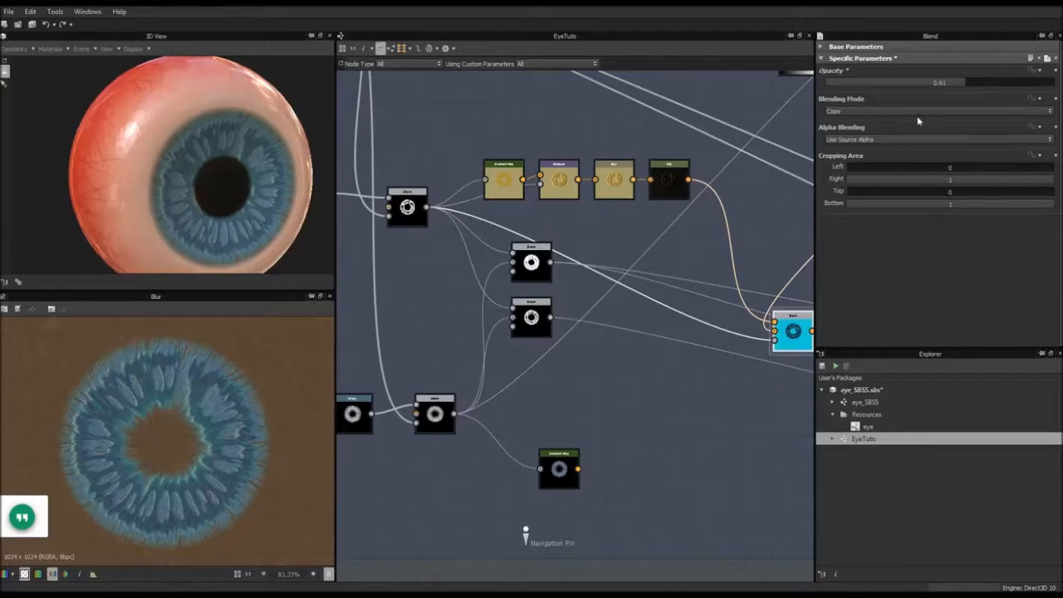
pyautogui.moveTo(964, 83); pyautogui.dragTo(825, 84)
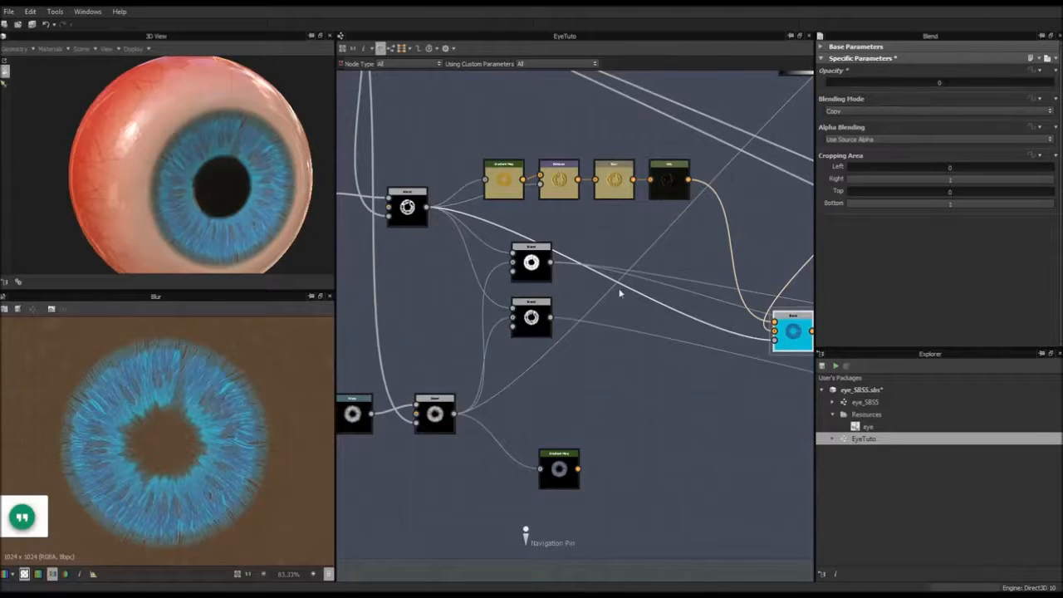
pyautogui.moveTo(622, 289); pyautogui.dragTo(619, 308, button='middle')
pyautogui.scroll(-2, 619, 308)
pyautogui.scroll(2, 598, 297)
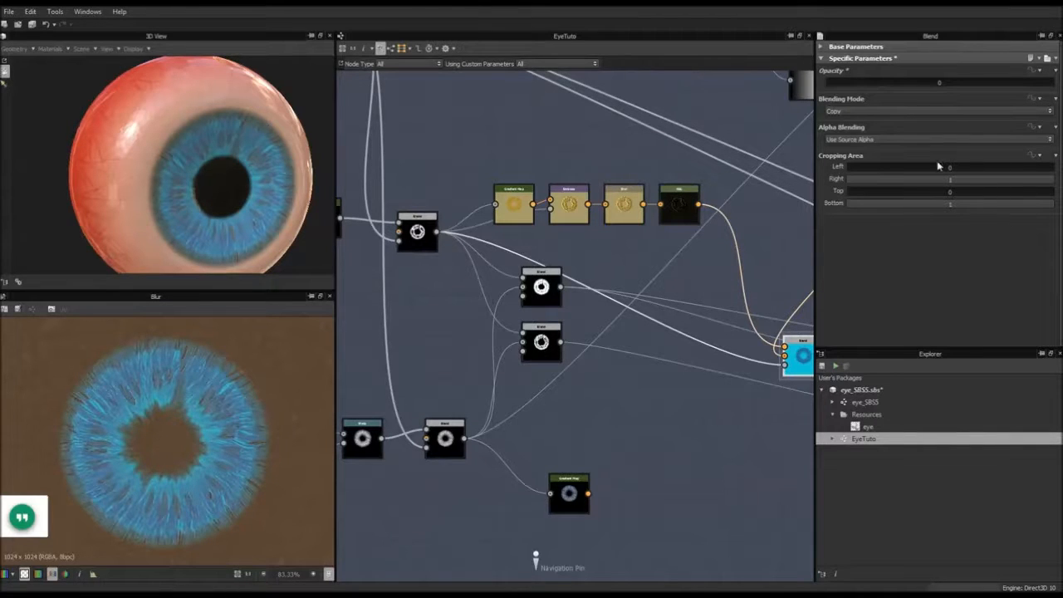
# Raise the Opacity of that Blend to 0.18 to bring back a faint second iris layer.
pyautogui.click(931, 83)
pyautogui.moveTo(943, 89); pyautogui.dragTo(868, 99)
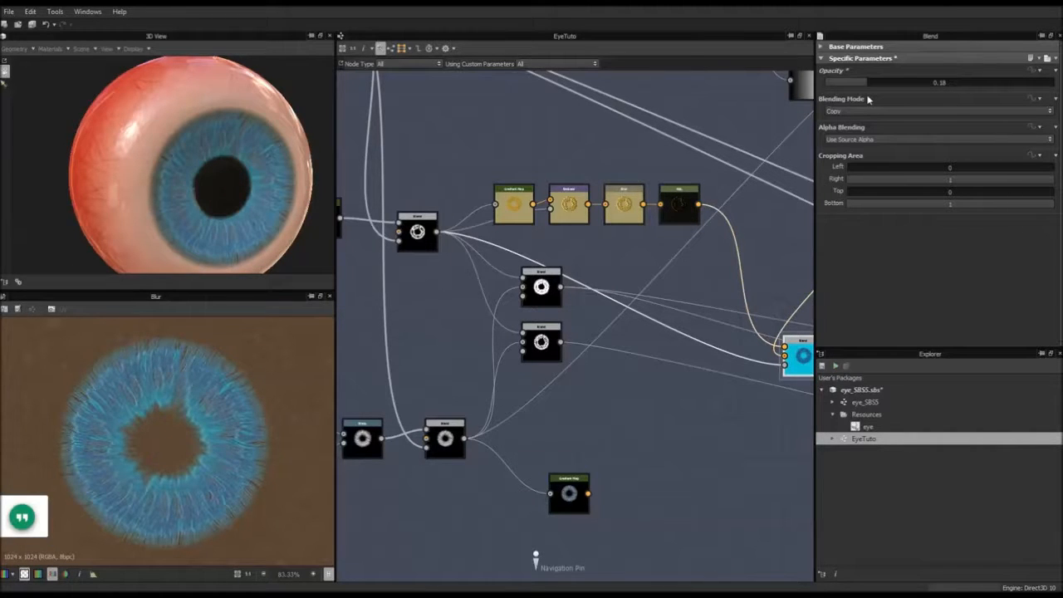
pyautogui.moveTo(732, 295); pyautogui.dragTo(637, 247, button='middle')
pyautogui.scroll(5, 756, 331)
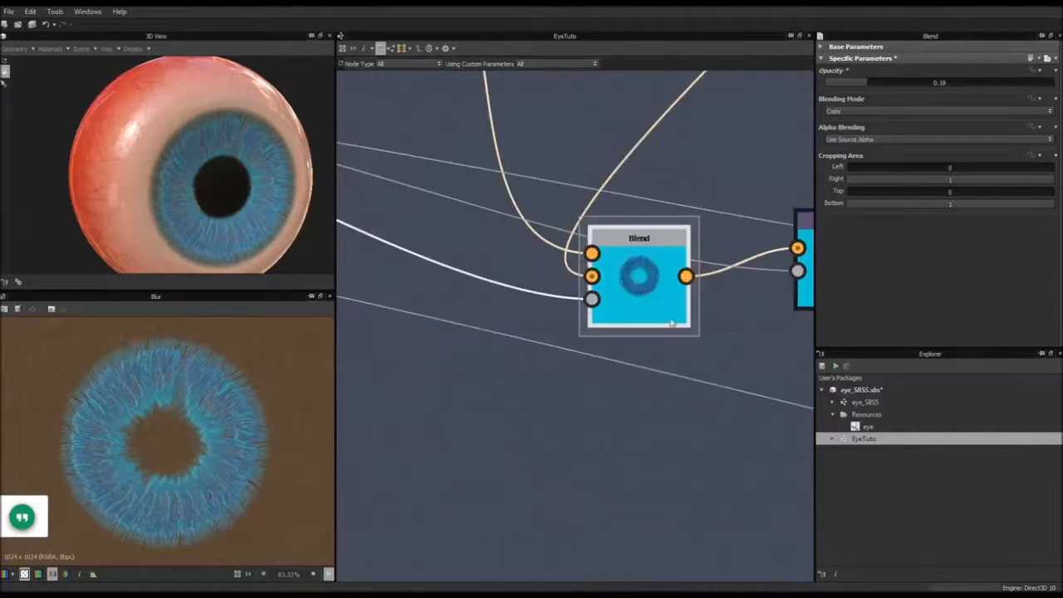
pyautogui.moveTo(501, 259); pyautogui.dragTo(614, 257, button='middle')
pyautogui.scroll(-4, 614, 257)
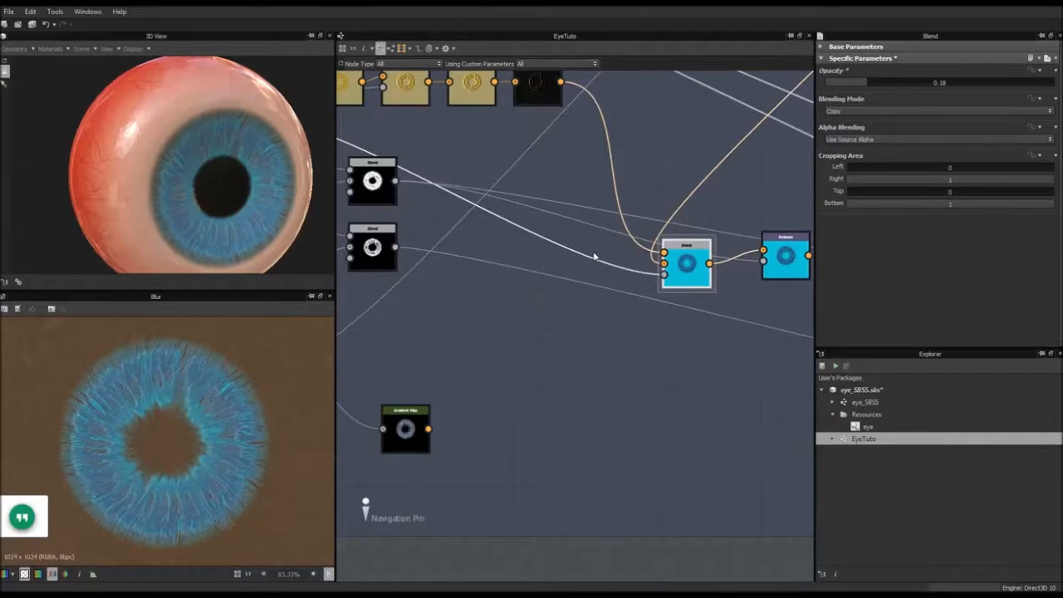
# Undo the last Opacity change on the Blend that combines the dark HSL layer with the blue iris.
pyautogui.hotkey('ctrl', 'z')
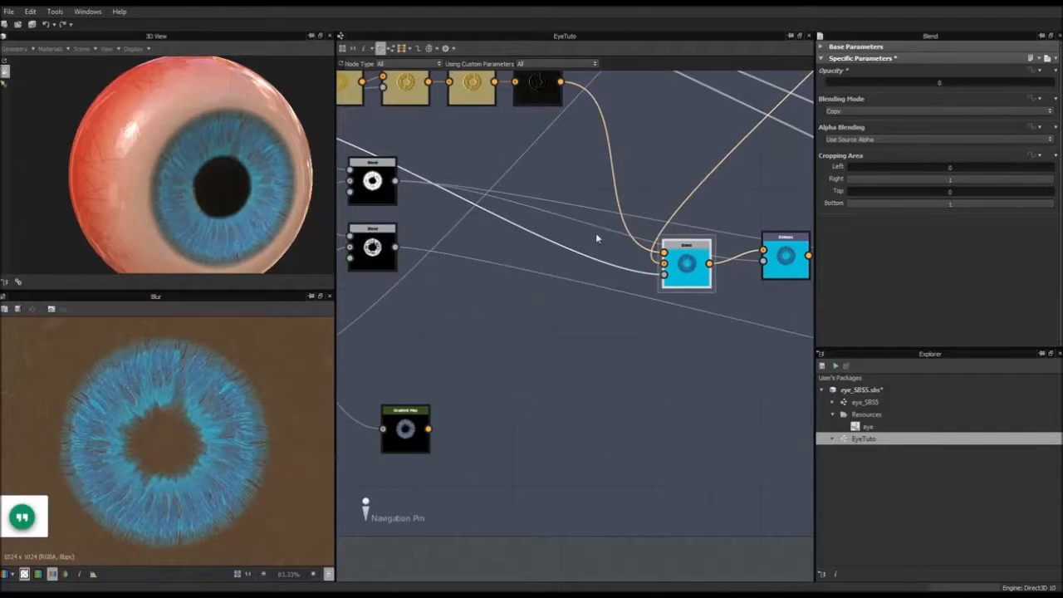
pyautogui.scroll(-4, 640, 349)
pyautogui.scroll(4, 665, 274)
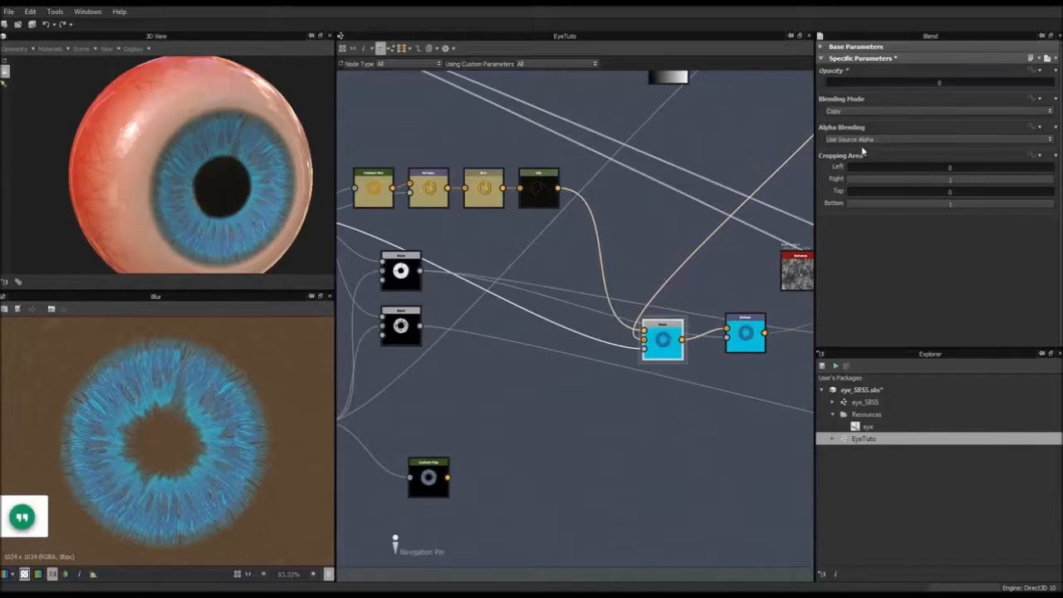
pyautogui.moveTo(570, 316); pyautogui.dragTo(645, 284, button='middle')
pyautogui.scroll(-1, 636, 299)
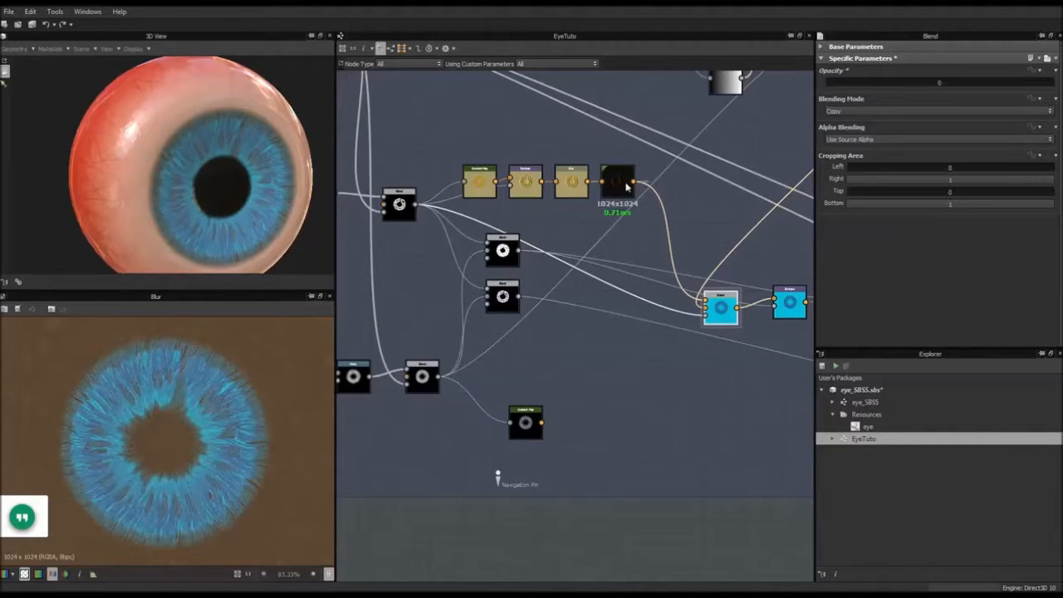
# Try Opacity 1 on the Blend of the dark HSL layer, and inspect the iris up close in the 3D preview.
pyautogui.moveTo(932, 84); pyautogui.dragTo(1062, 86)
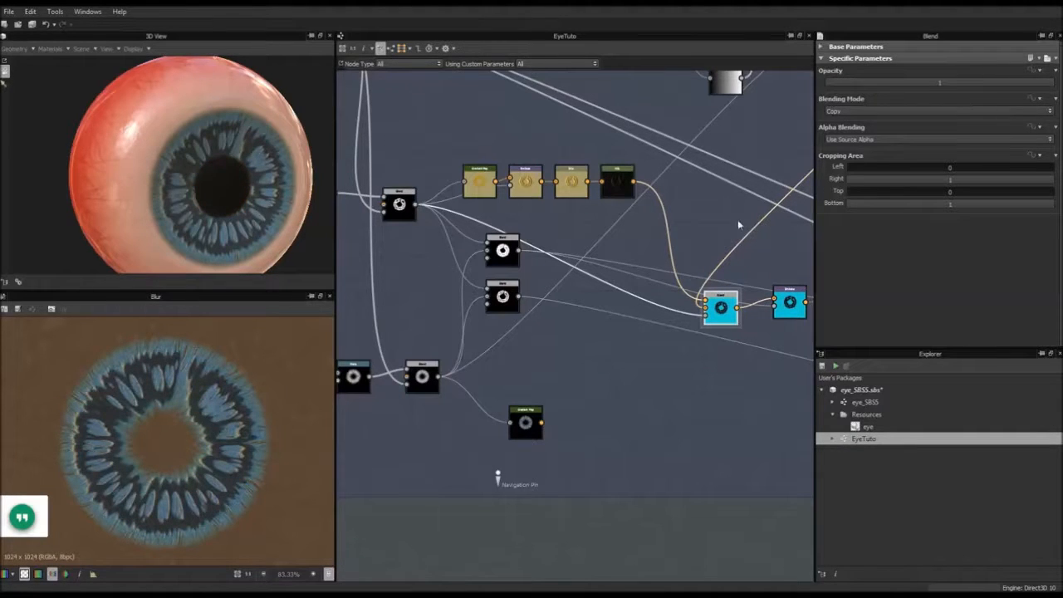
pyautogui.scroll(5, 225, 203)
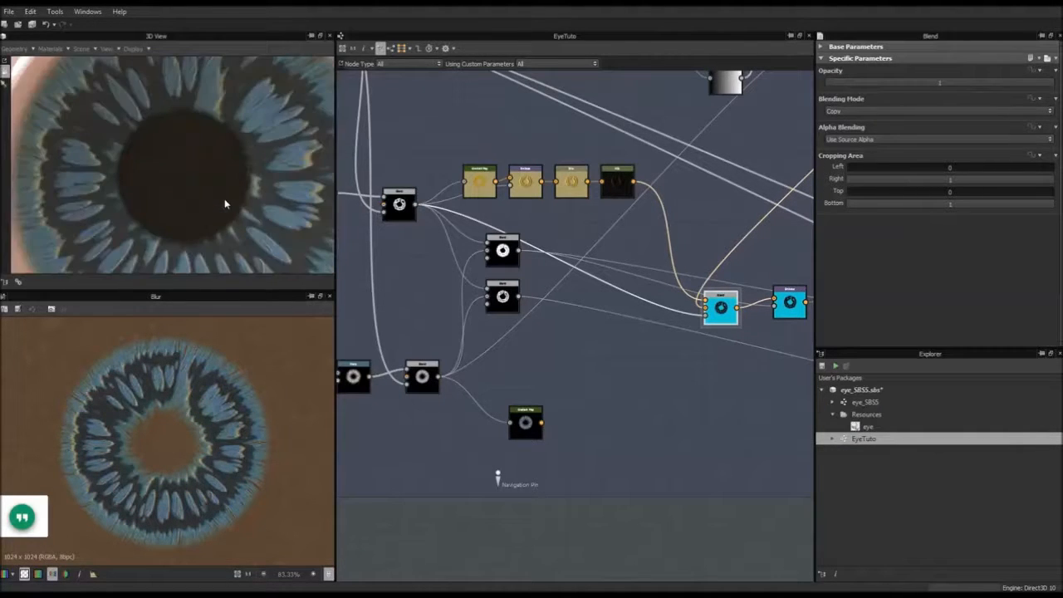
pyautogui.moveTo(627, 205); pyautogui.dragTo(514, 234, button='middle')
pyautogui.scroll(-2, 536, 207)
pyautogui.scroll(4, 576, 264)
pyautogui.scroll(-3, 563, 271)
pyautogui.moveTo(563, 270); pyautogui.dragTo(582, 327, button='middle')
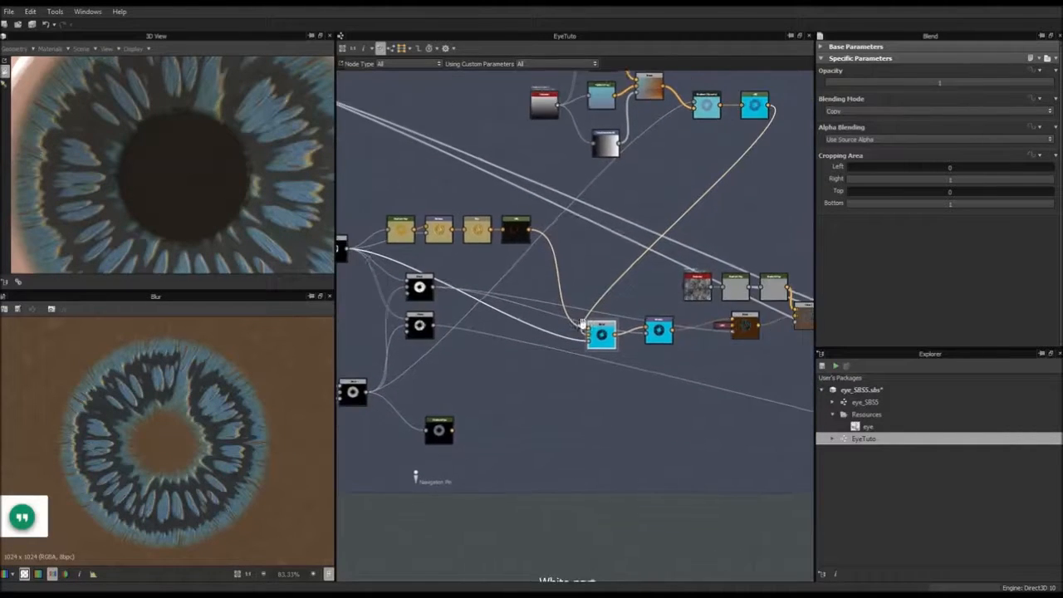
# Set the Opacity of the Blend that mixes in the dark HSL layer to 0.55.
pyautogui.scroll(4, 582, 327)
pyautogui.scroll(3, 600, 331)
pyautogui.scroll(1, 600, 332)
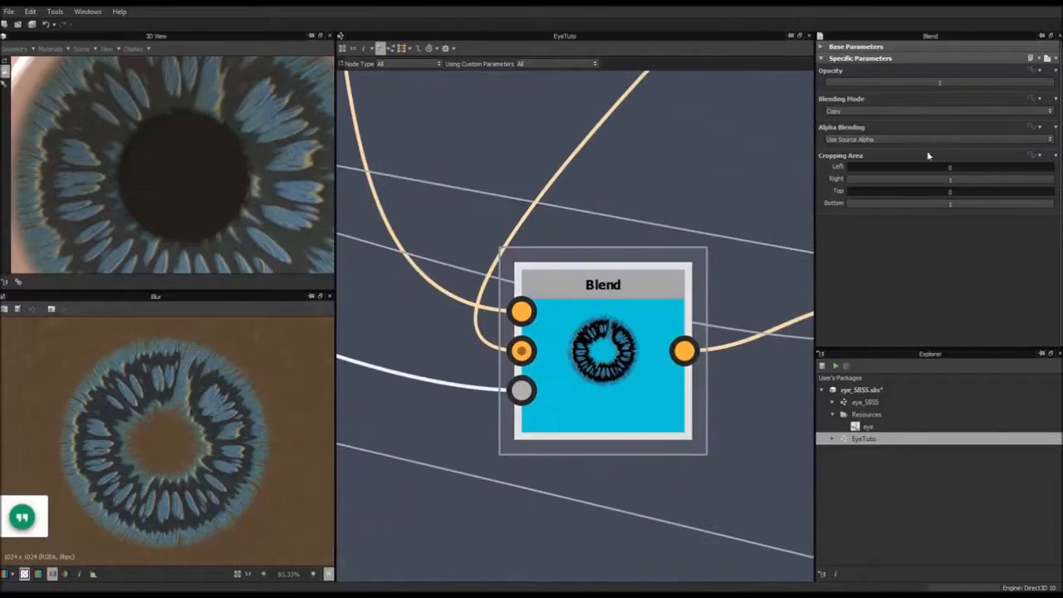
pyautogui.moveTo(962, 83)
pyautogui.mouseDown()
pyautogui.moveTo(883, 80)
pyautogui.moveTo(948, 80)
pyautogui.mouseUp()
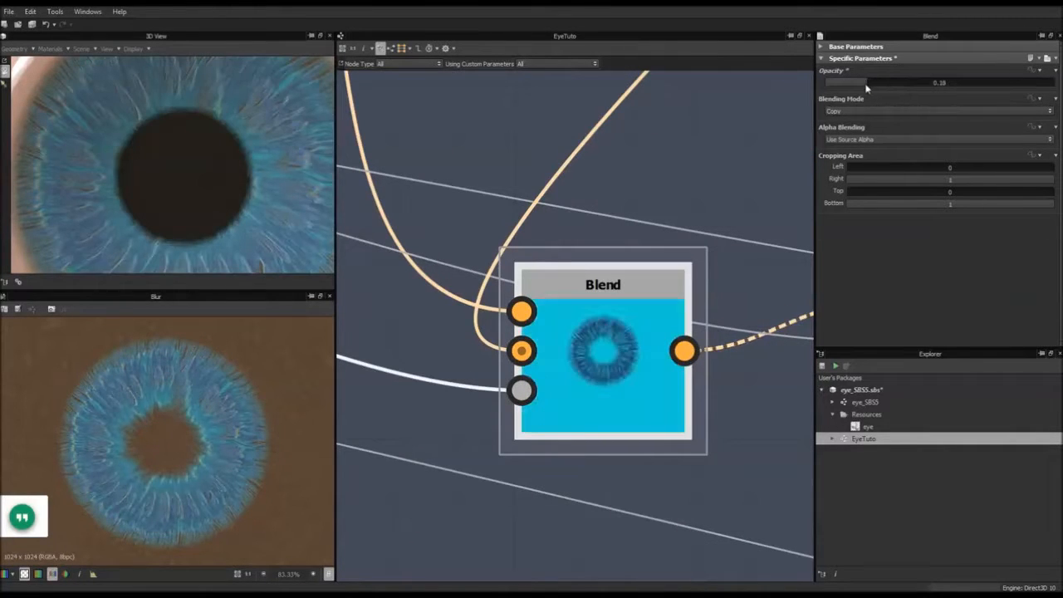
pyautogui.scroll(-4, 673, 243)
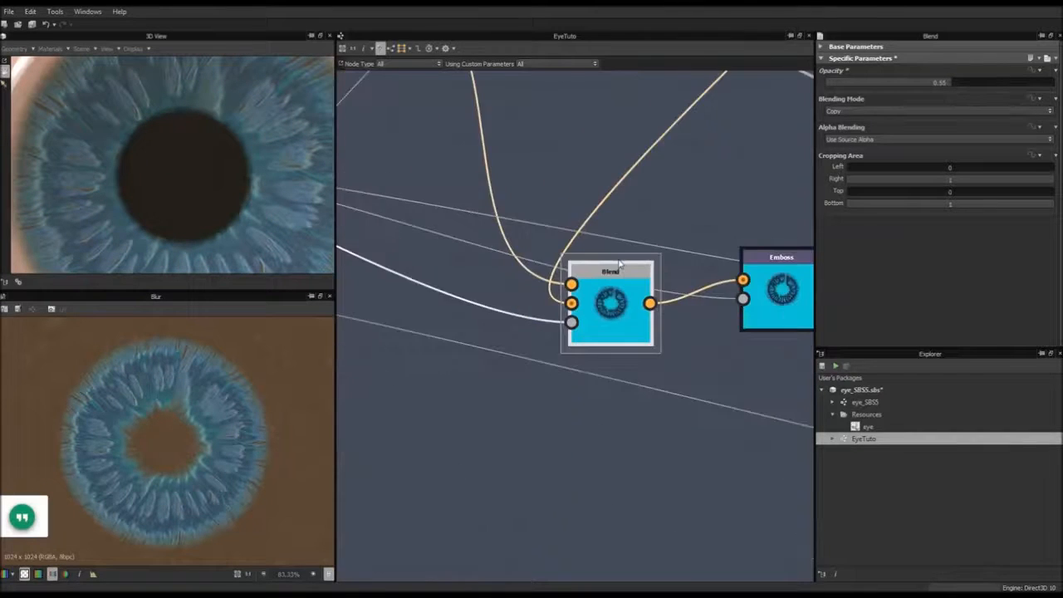
# Expose the Blend's Opacity as a new graph input named IrisSecondLayer.
pyautogui.click(1038, 71)
pyautogui.click(1007, 247)
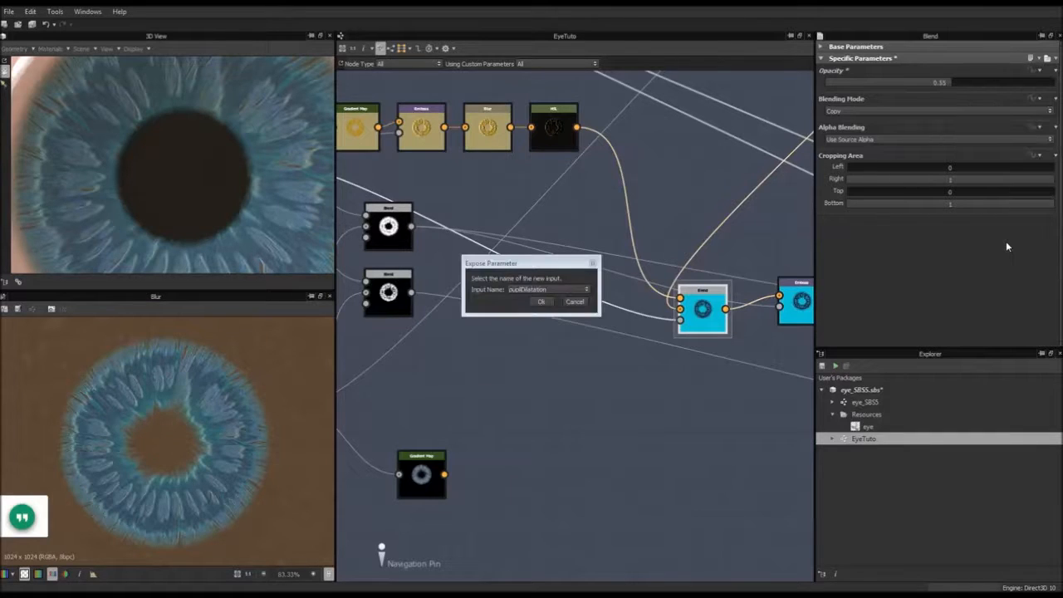
pyautogui.click(560, 292)
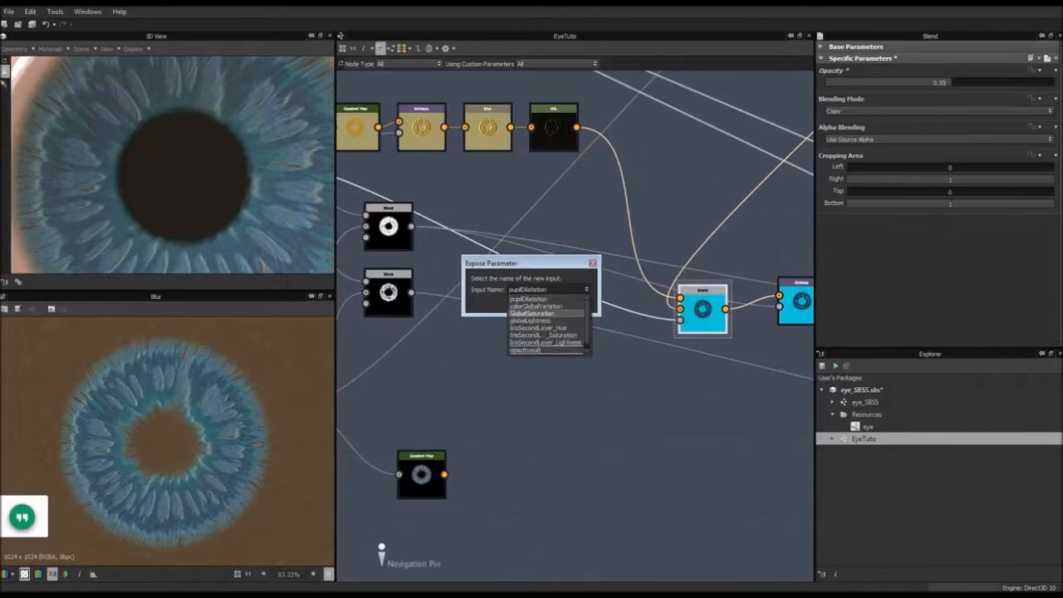
pyautogui.click(519, 351)
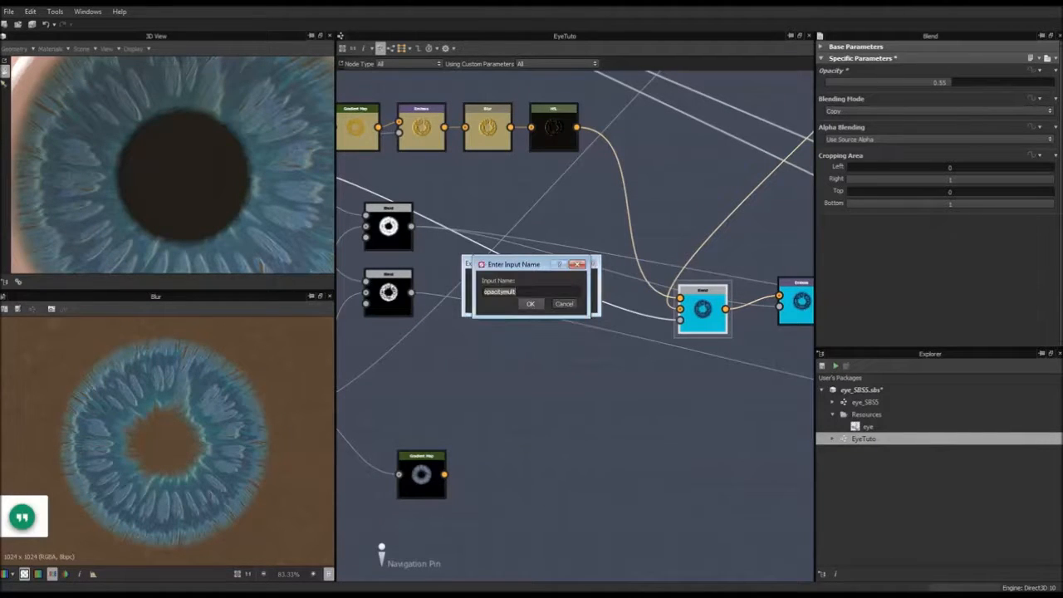
pyautogui.write('IrisSecondLayer')
pyautogui.press('Return')
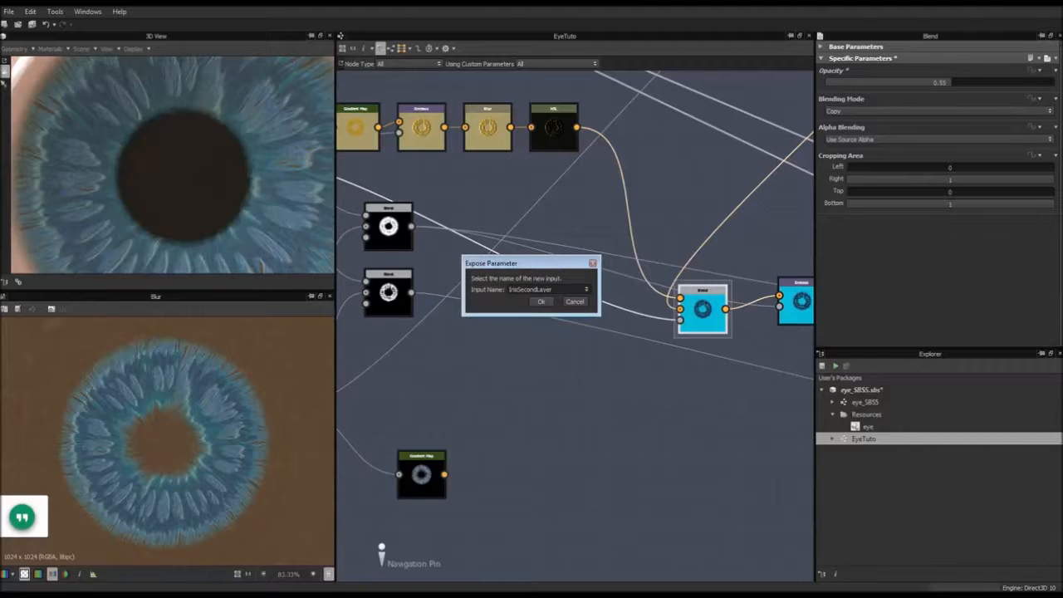
pyautogui.click(541, 301)
# Show the EyeTuto graph's own properties with no node selected, and review its list of input parameters.
pyautogui.scroll(-6, 551, 376)
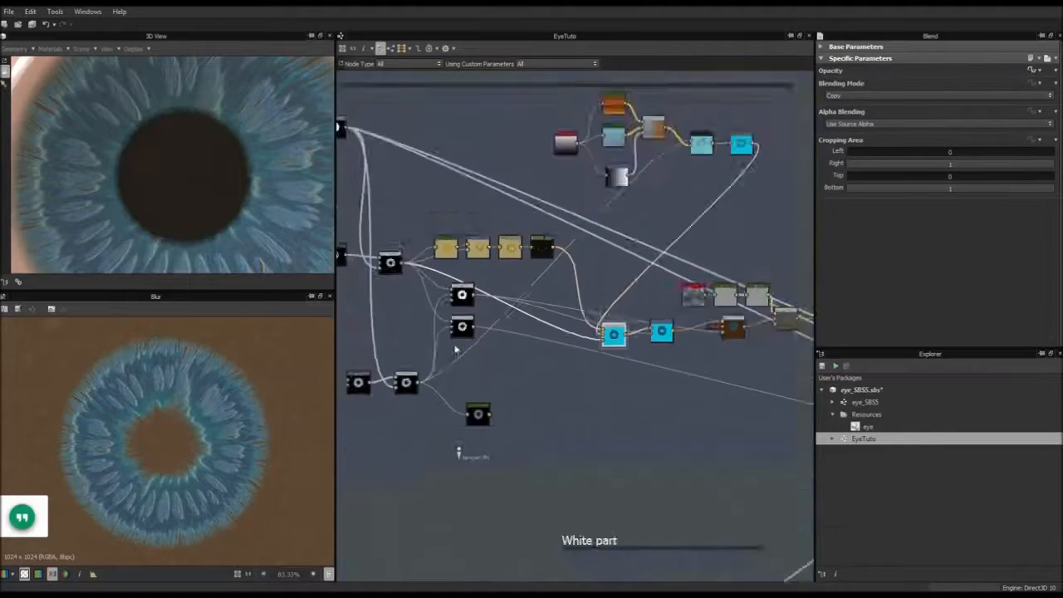
pyautogui.scroll(5, 600, 315)
pyautogui.scroll(-3, 602, 316)
pyautogui.scroll(5, 443, 347)
pyautogui.moveTo(443, 347); pyautogui.dragTo(449, 194, button='middle')
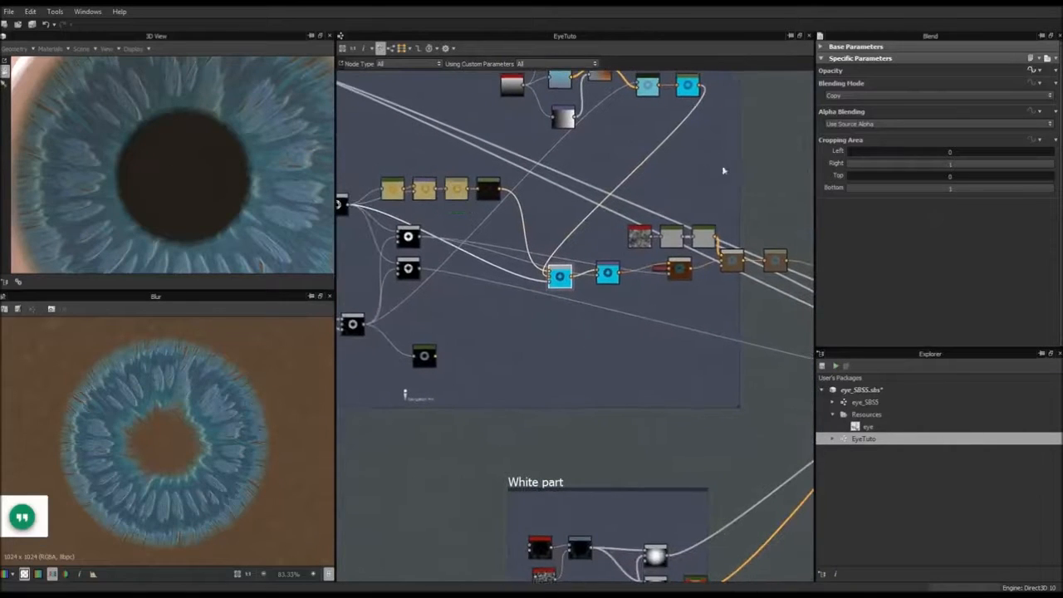
pyautogui.moveTo(768, 198); pyautogui.dragTo(643, 202, button='middle')
pyautogui.click(651, 202)
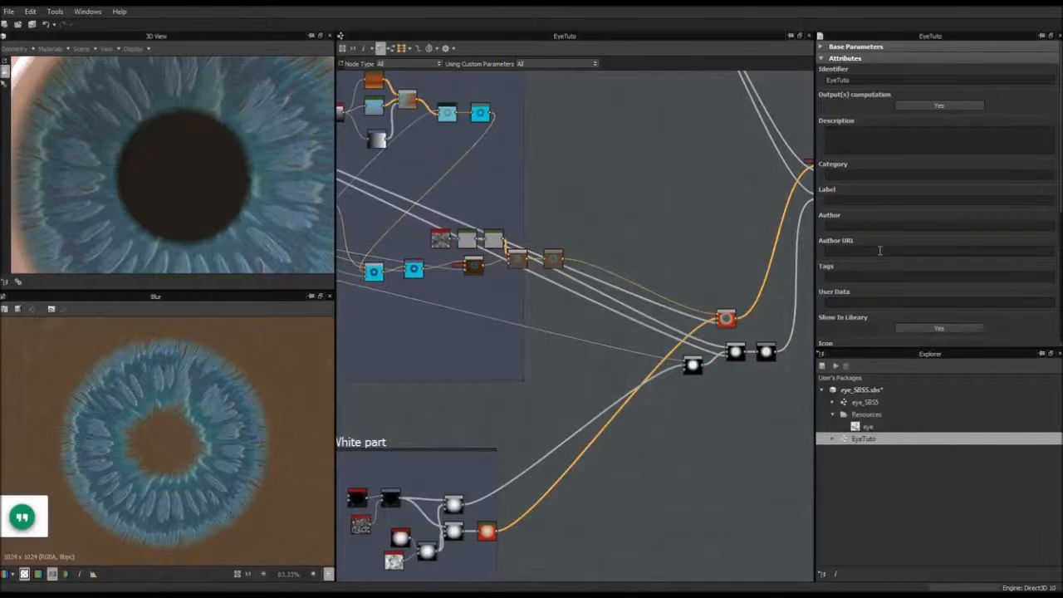
pyautogui.click(822, 58)
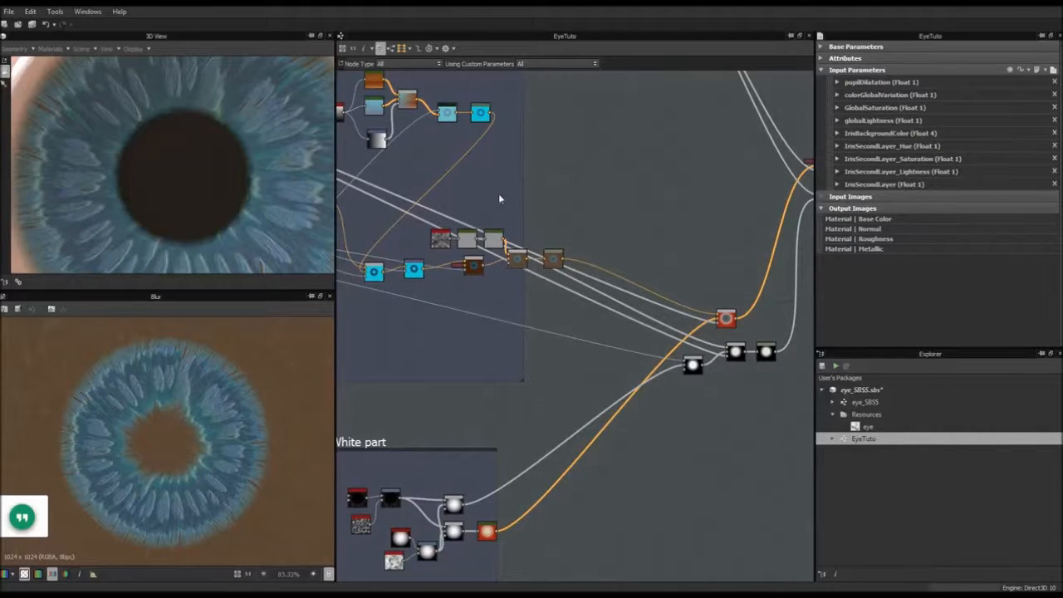
pyautogui.scroll(-5, 460, 237)
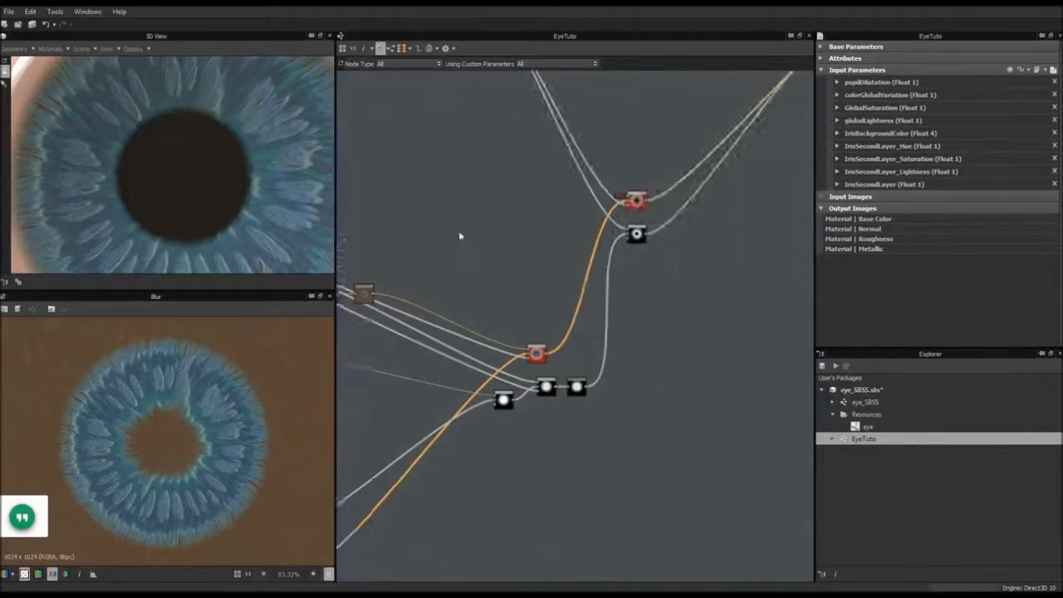
# Review the pupilDilatation input's settings, and preview the exposed parameters as the end user would see them.
pyautogui.click(838, 82)
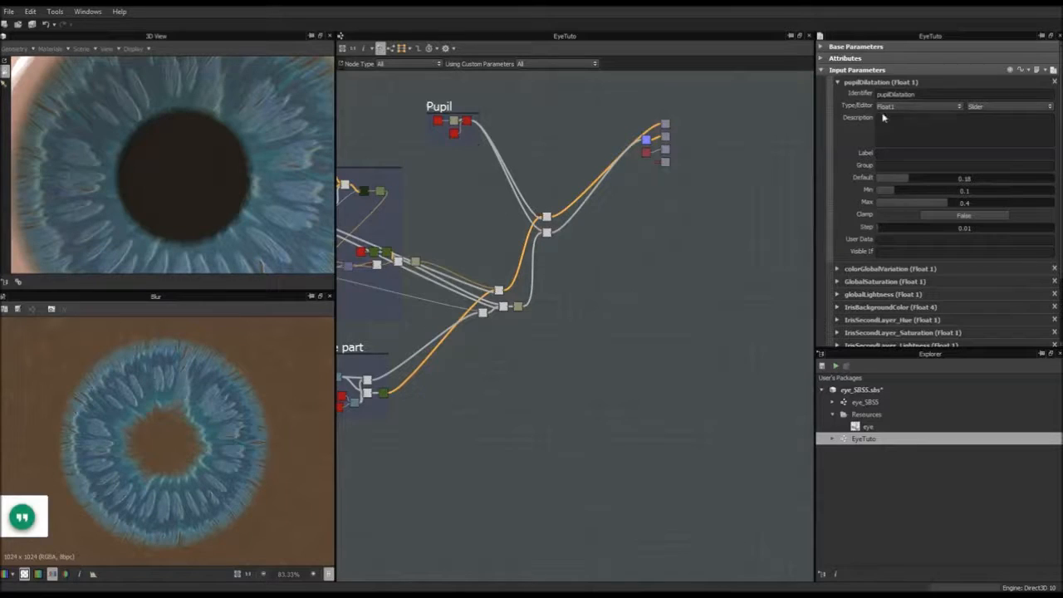
pyautogui.click(1053, 70)
pyautogui.scroll(-3, 485, 240)
pyautogui.scroll(-8, 191, 196)
pyautogui.moveTo(146, 200)
pyautogui.mouseDown()
pyautogui.moveTo(183, 218)
pyautogui.moveTo(142, 196)
pyautogui.mouseUp()
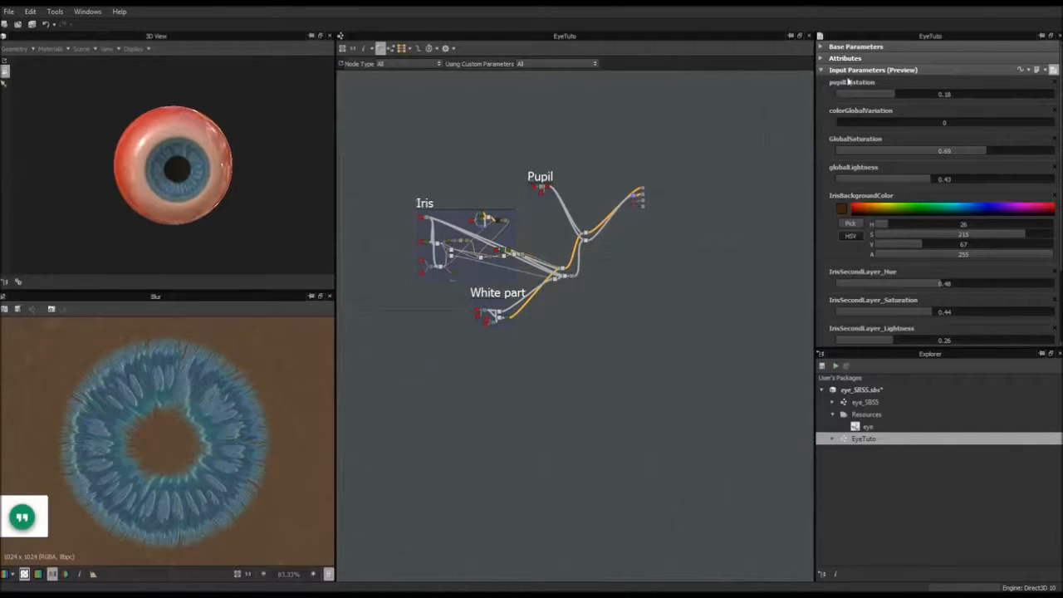
pyautogui.click(1039, 71)
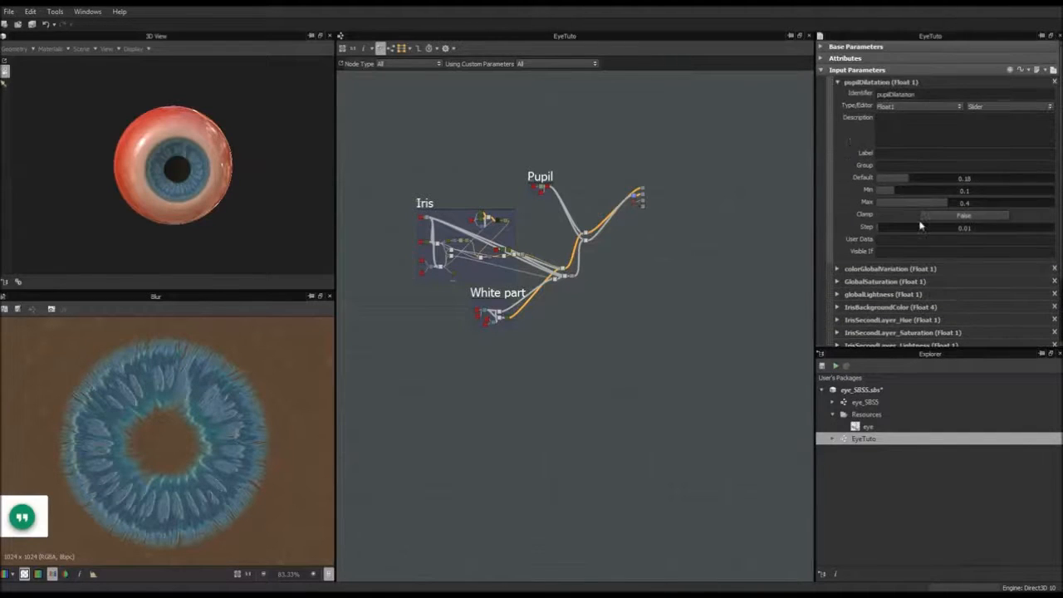
pyautogui.click(837, 82)
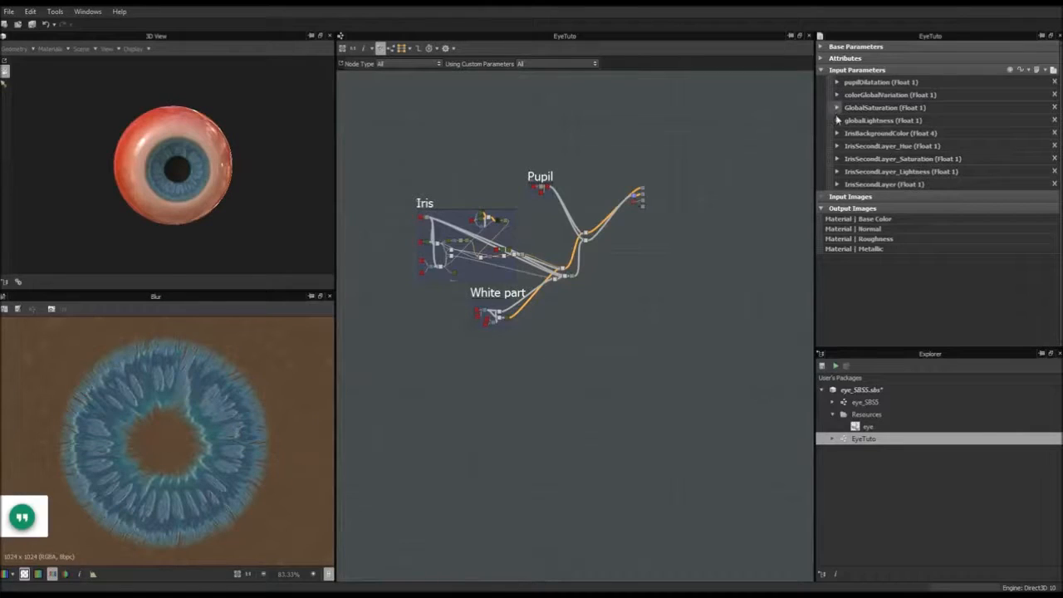
# Assign the IrisSecondLayer_Hue input to a group named Iris Second Layer, and copy the group name.
pyautogui.click(837, 184)
pyautogui.click(838, 171)
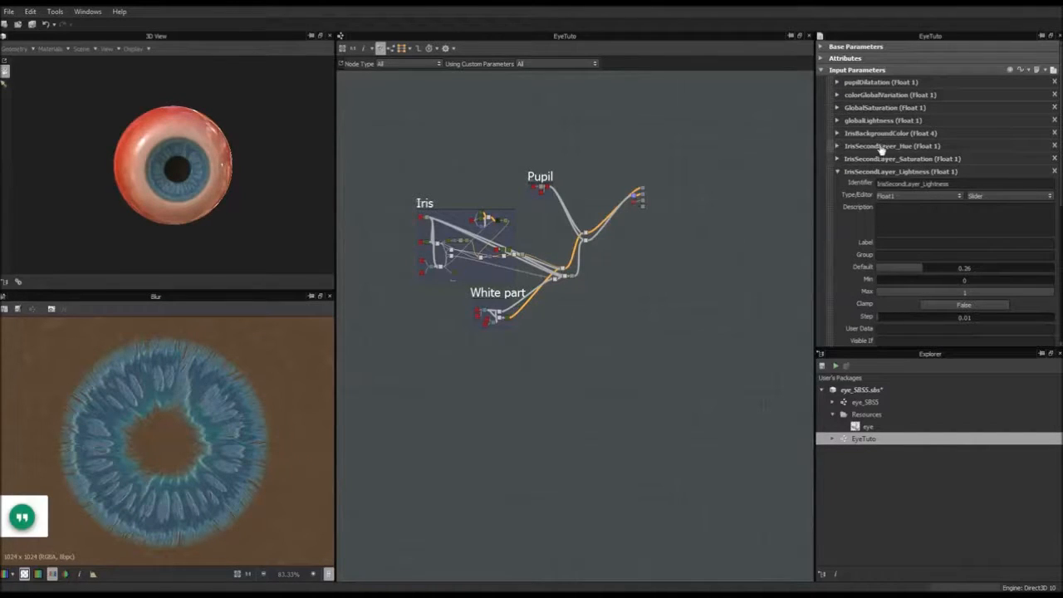
pyautogui.click(838, 146)
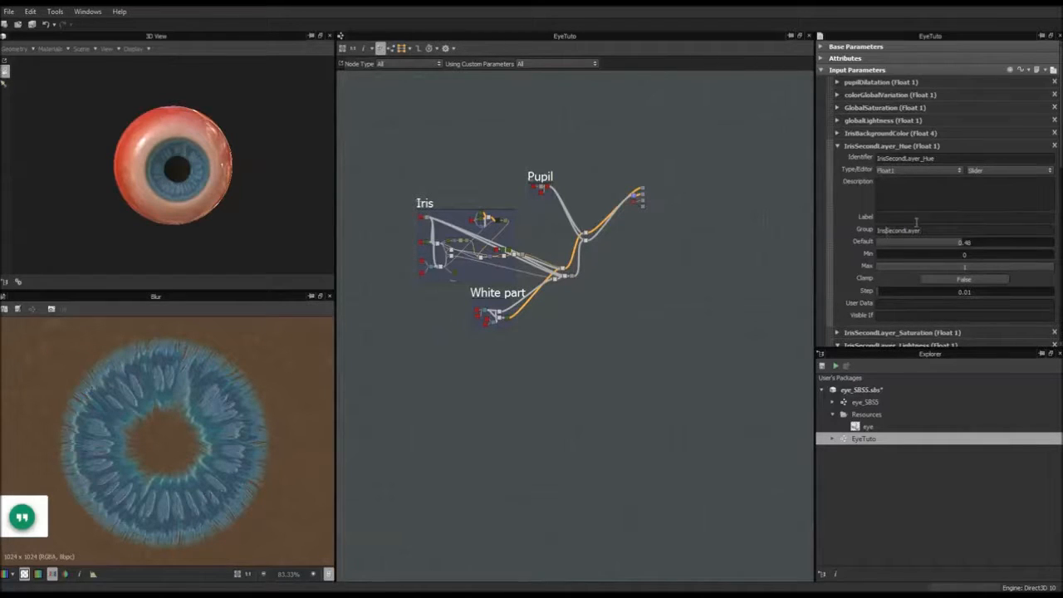
pyautogui.moveTo(936, 231); pyautogui.dragTo(831, 228)
pyautogui.hotkey('ctrl', 'c')
pyautogui.click(838, 146)
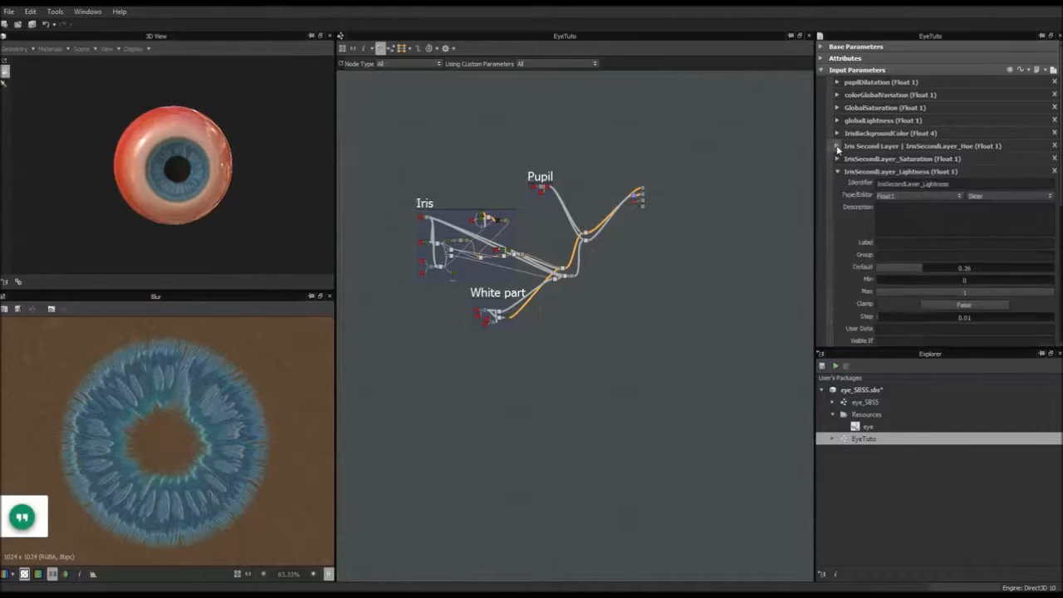
# Assign IrisSecondLayer_Saturation, IrisSecondLayer_Lightness and IrisSecondLayer to the Iris Second Layer group.
pyautogui.click(837, 158)
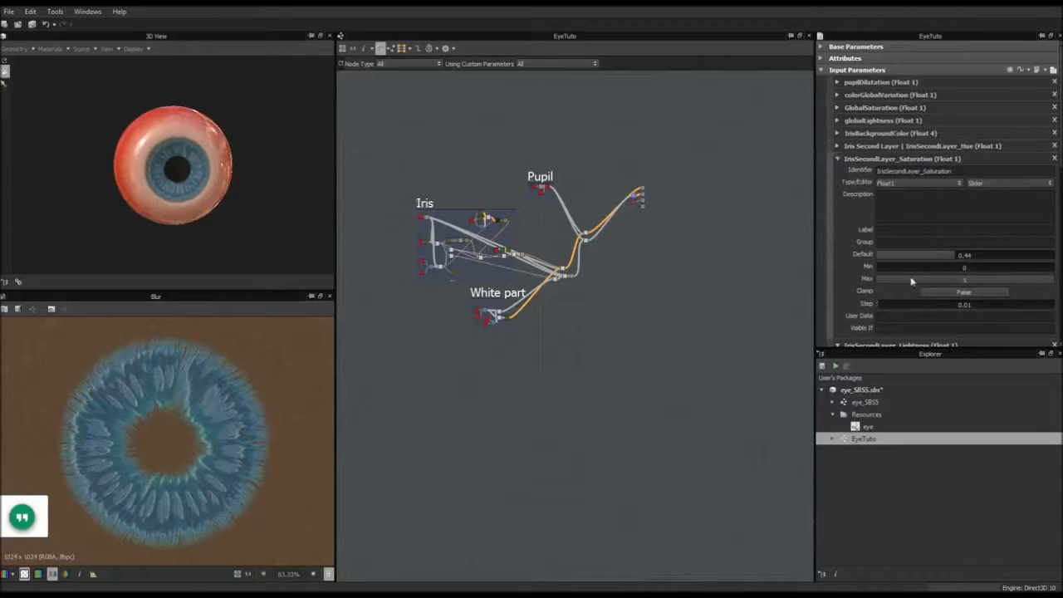
pyautogui.click(837, 158)
pyautogui.hotkey('ctrl', 'v')
pyautogui.click(837, 172)
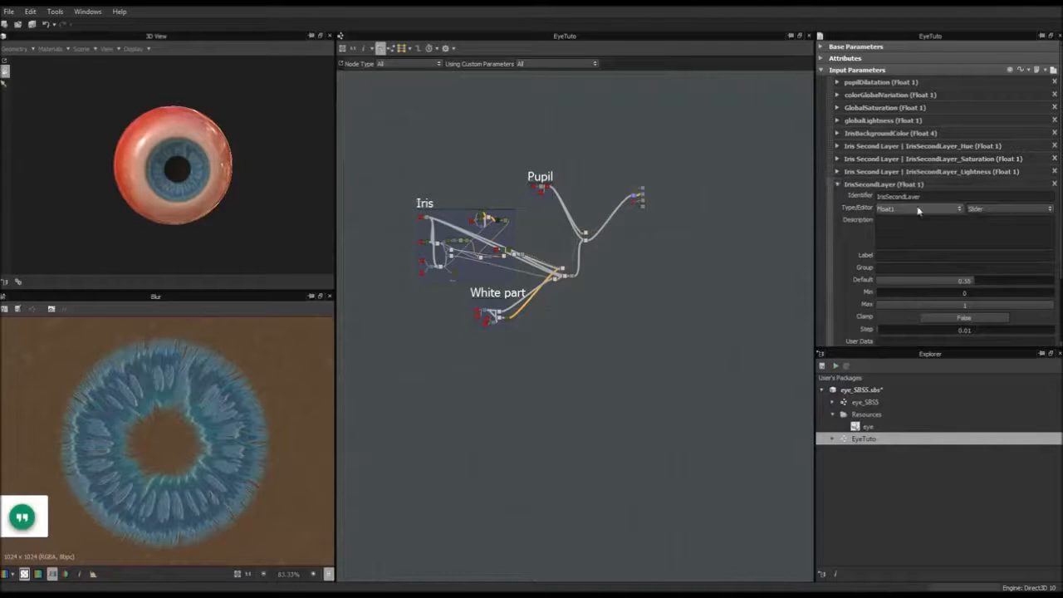
pyautogui.hotkey('ctrl', 'v')
pyautogui.click(837, 184)
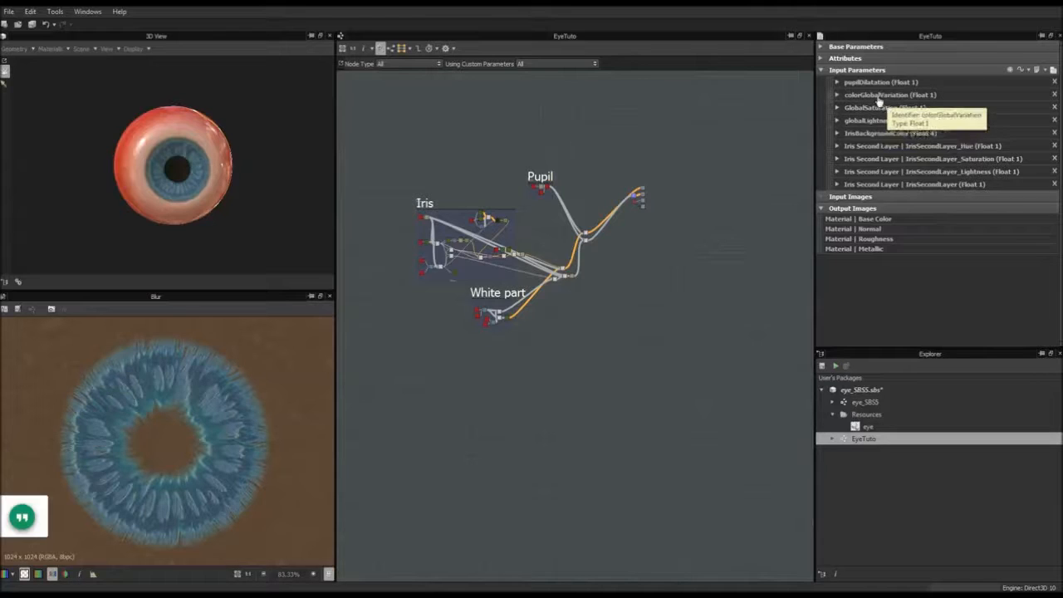
# Assign the colorGlobalVariation input to a group named Iris Color, and copy the group name.
pyautogui.click(837, 95)
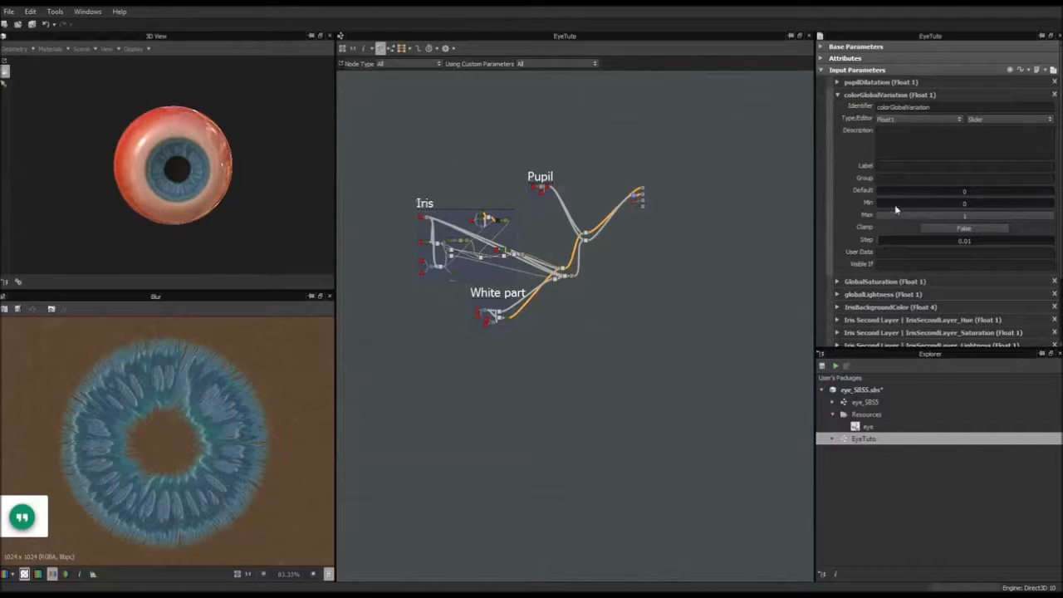
pyautogui.click(900, 178)
pyautogui.write('Iris Color')
pyautogui.click(889, 179)
pyautogui.moveTo(926, 180); pyautogui.dragTo(794, 167)
pyautogui.hotkey('ctrl', 'c')
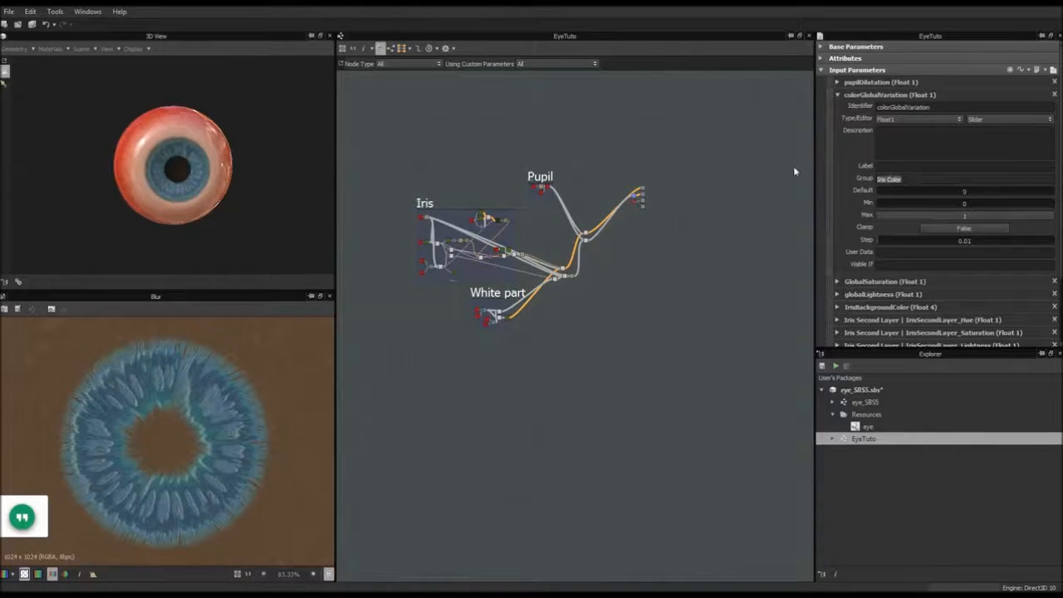
pyautogui.click(838, 96)
# Assign the GlobalSaturation and globalLightness inputs to the Iris Color group.
pyautogui.click(837, 107)
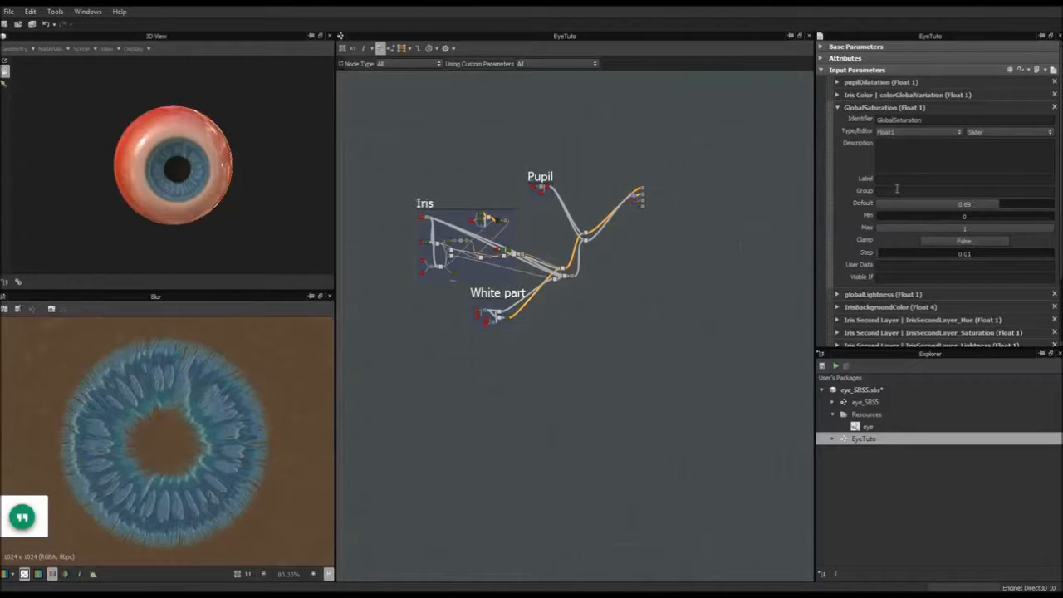
pyautogui.hotkey('ctrl', 'v')
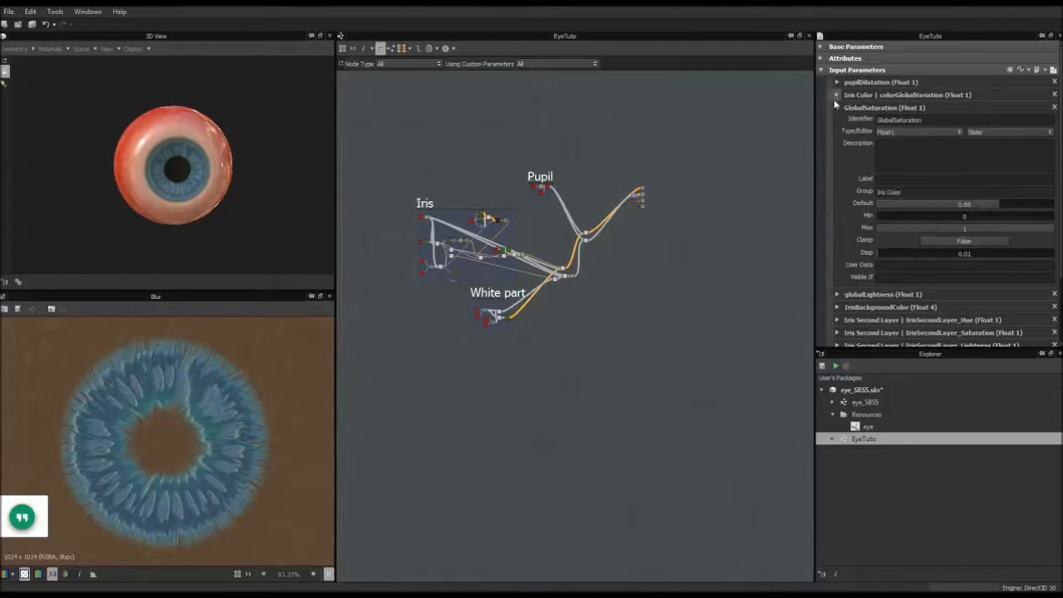
pyautogui.click(837, 107)
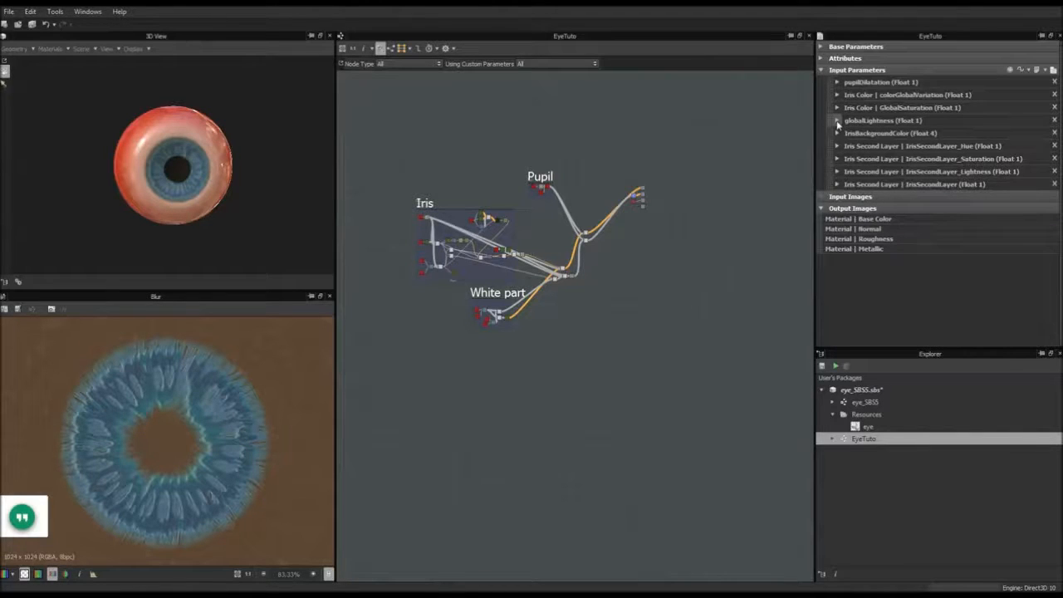
pyautogui.click(837, 120)
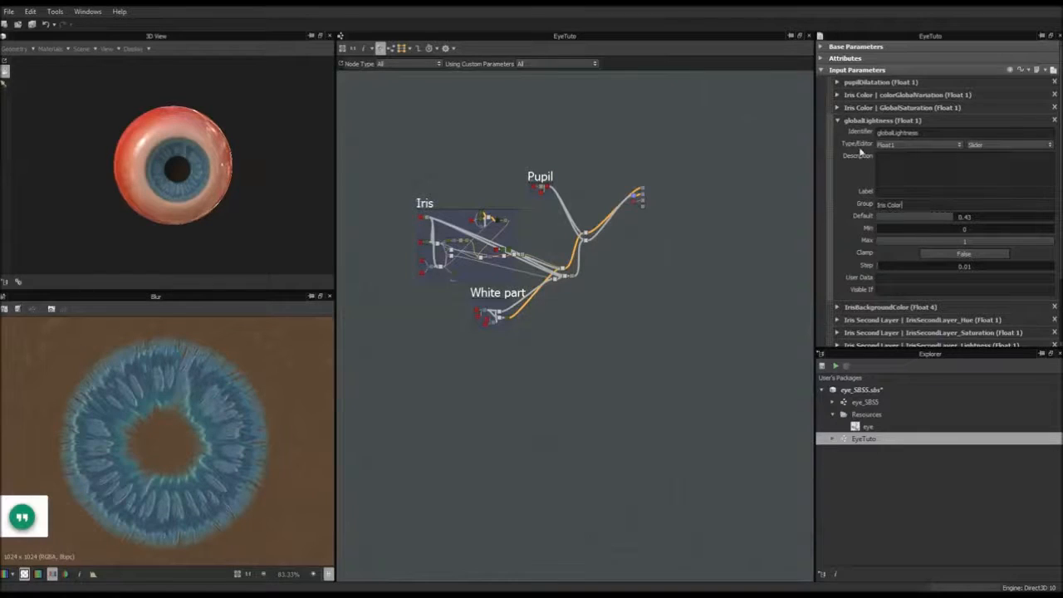
pyautogui.click(837, 120)
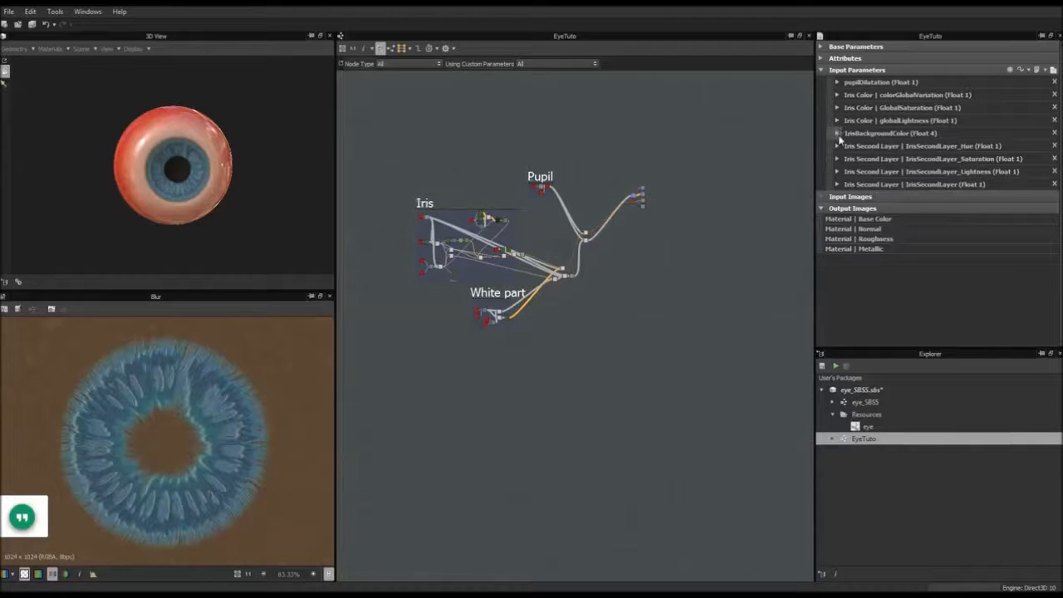
# Assign IrisBackgroundColor to the Iris Color group and move the IrisSecondLayer input above IrisSecondLayer_Hue.
pyautogui.click(837, 133)
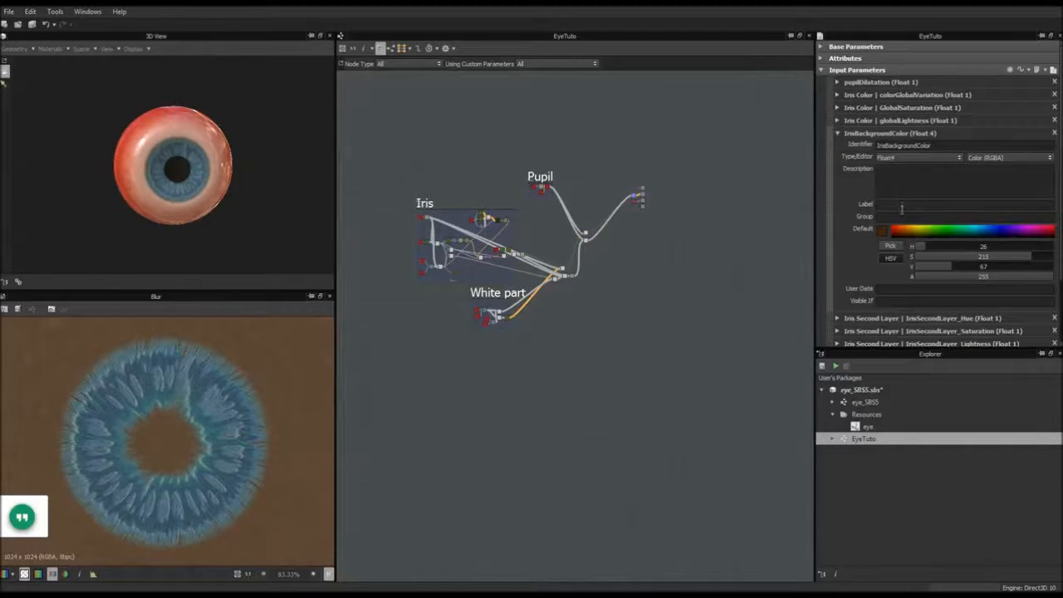
pyautogui.write('Iris Color')
pyautogui.click(838, 133)
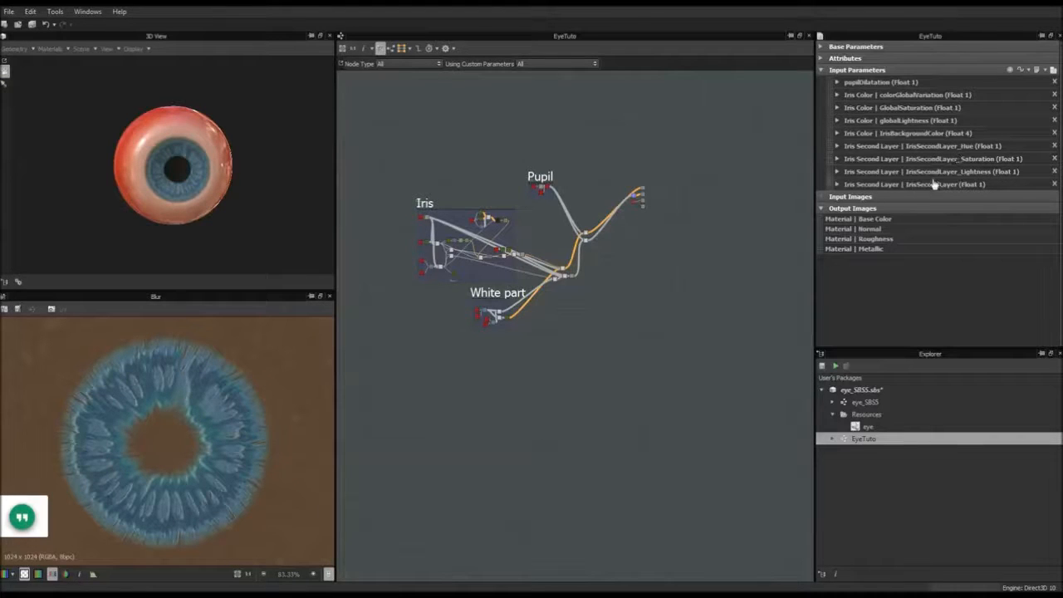
pyautogui.moveTo(828, 183); pyautogui.dragTo(840, 145)
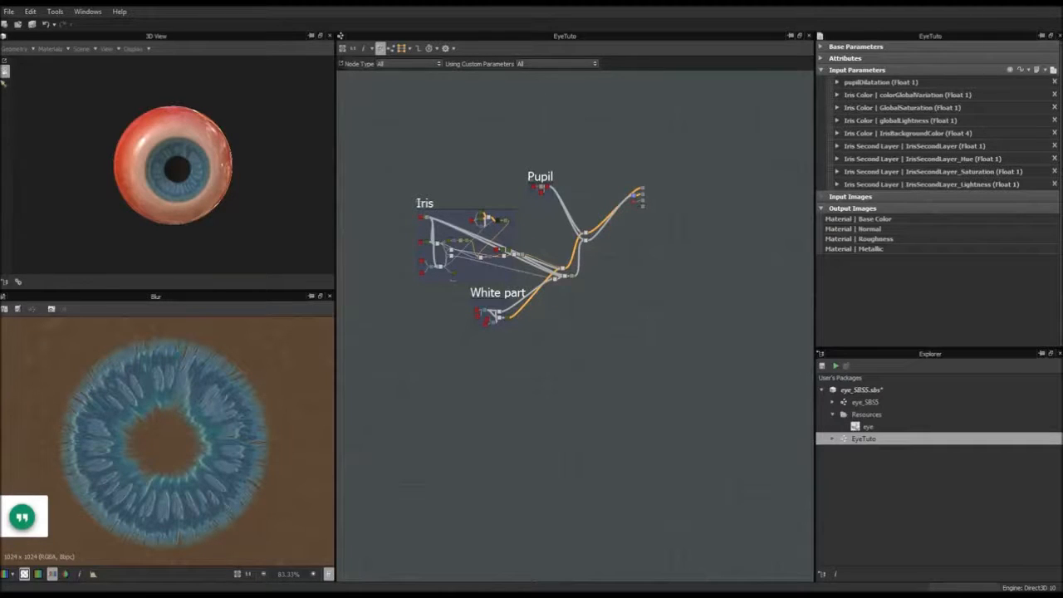
# Preview the input parameters and set colorGlobalVariation to 0.89, GlobalSaturation to 0.65 and globalLightness to 0.25.
pyautogui.click(1054, 70)
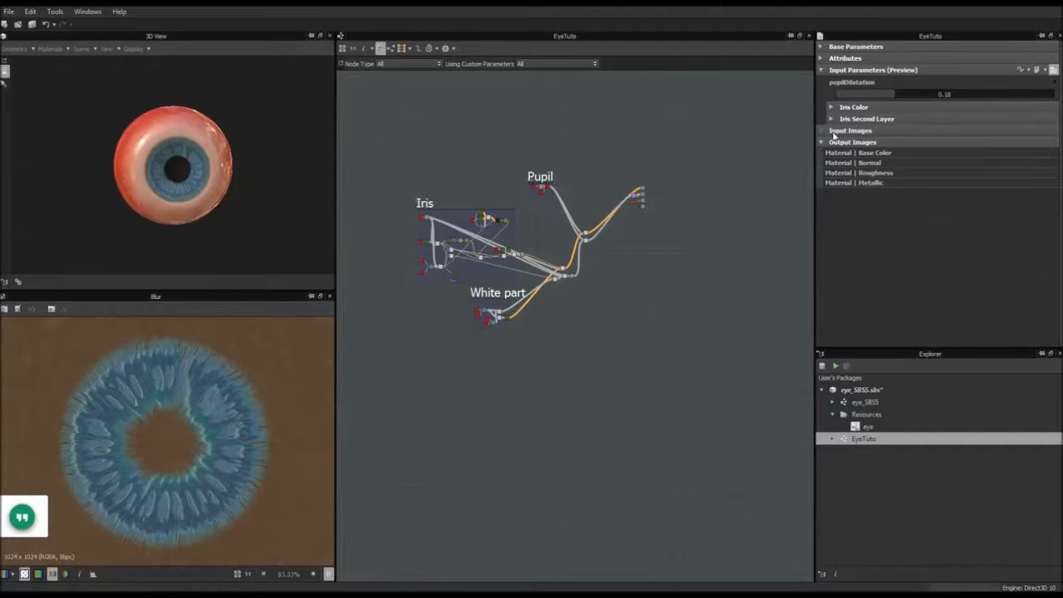
pyautogui.moveTo(885, 94)
pyautogui.mouseDown()
pyautogui.moveTo(935, 97)
pyautogui.moveTo(875, 101)
pyautogui.moveTo(894, 103)
pyautogui.mouseUp()
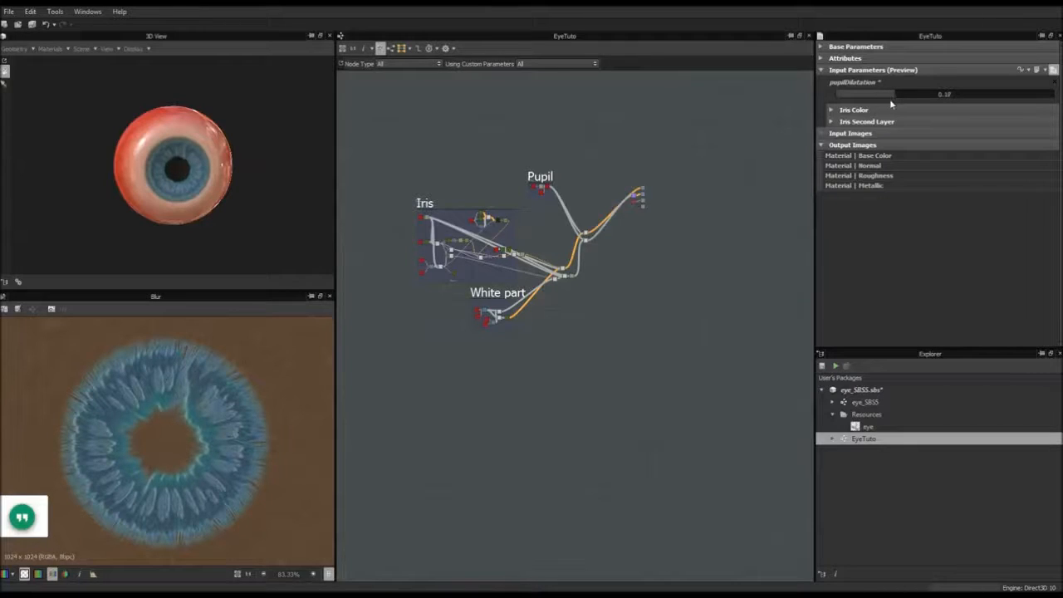
pyautogui.click(854, 109)
pyautogui.moveTo(869, 133); pyautogui.dragTo(1031, 131)
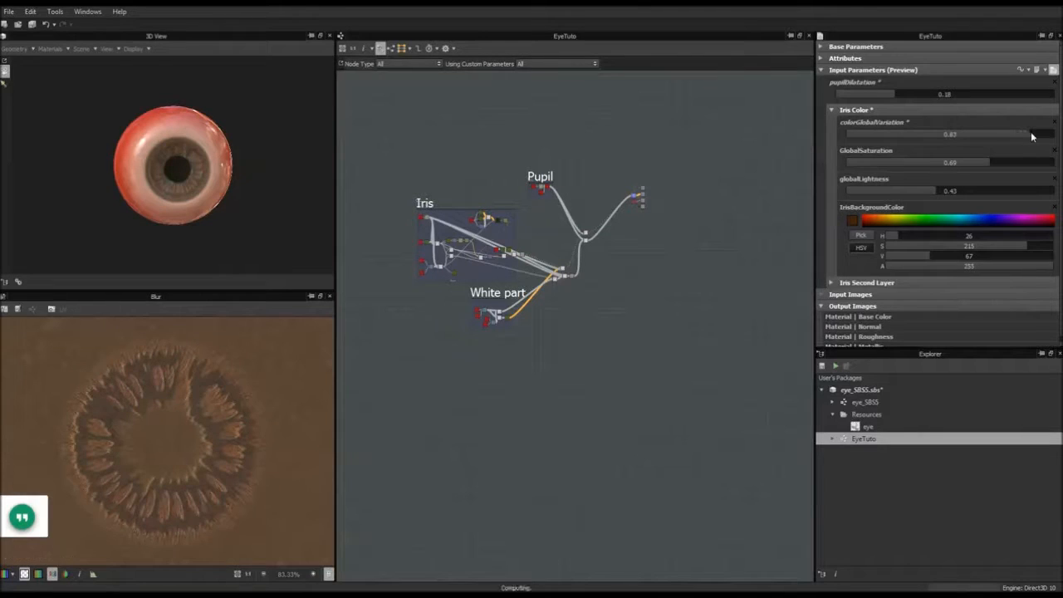
pyautogui.click(983, 166)
pyautogui.moveTo(937, 191); pyautogui.dragTo(883, 200)
# Change IrisBackgroundColor to a muted brown with hue 29, saturation 119 and value 109.
pyautogui.scroll(-1, 883, 199)
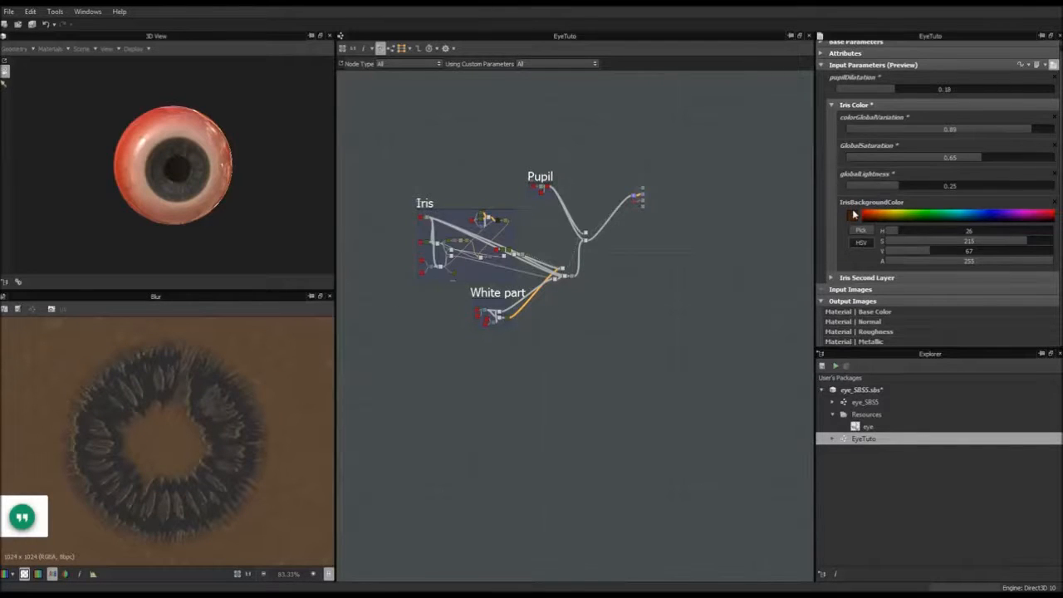
pyautogui.click(854, 218)
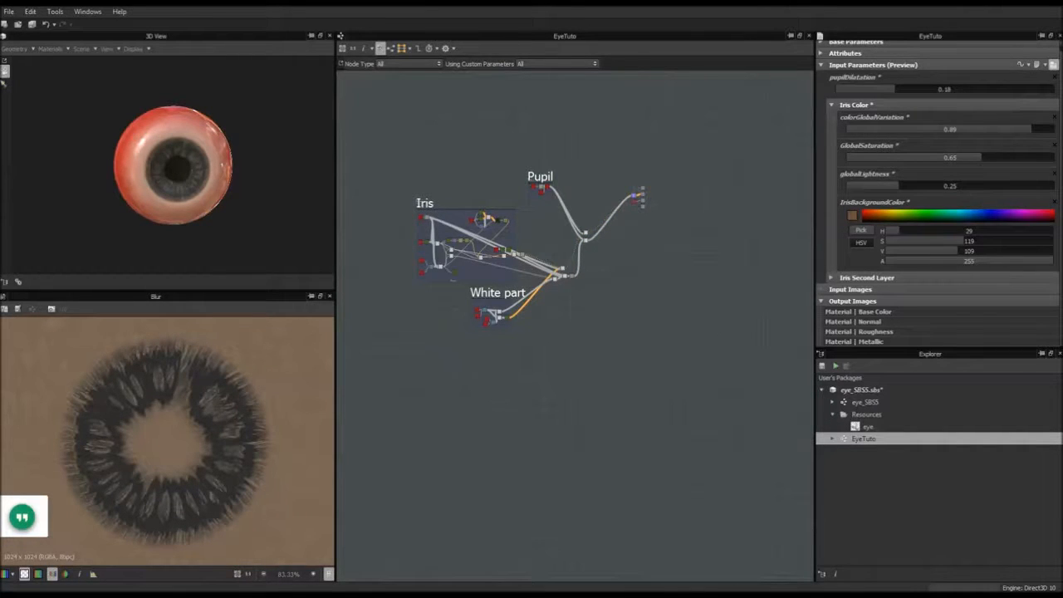
pyautogui.click(832, 105)
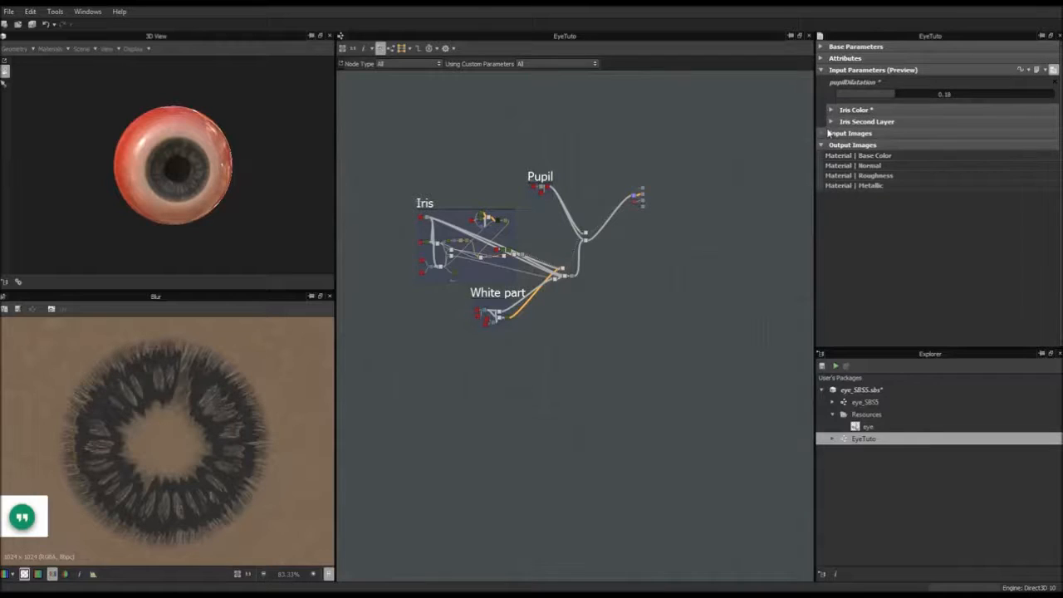
# In the Iris Second Layer group, set IrisSecondLayer to 0.85 and IrisSecondLayer_Saturation to 0.71.
pyautogui.click(832, 121)
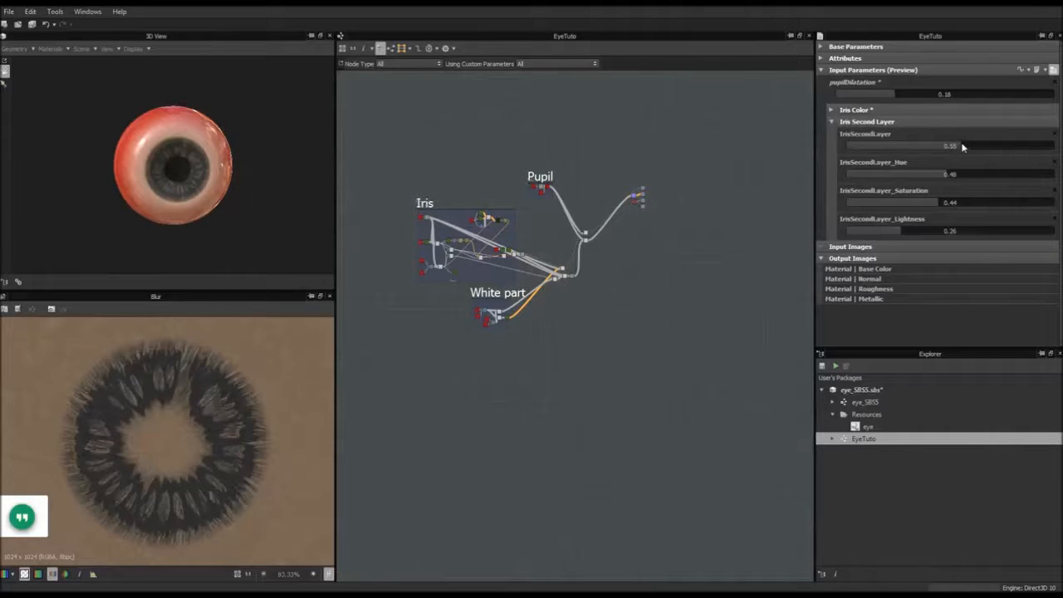
pyautogui.moveTo(955, 147)
pyautogui.mouseDown()
pyautogui.moveTo(887, 149)
pyautogui.moveTo(973, 149)
pyautogui.mouseUp()
pyautogui.scroll(2, 176, 189)
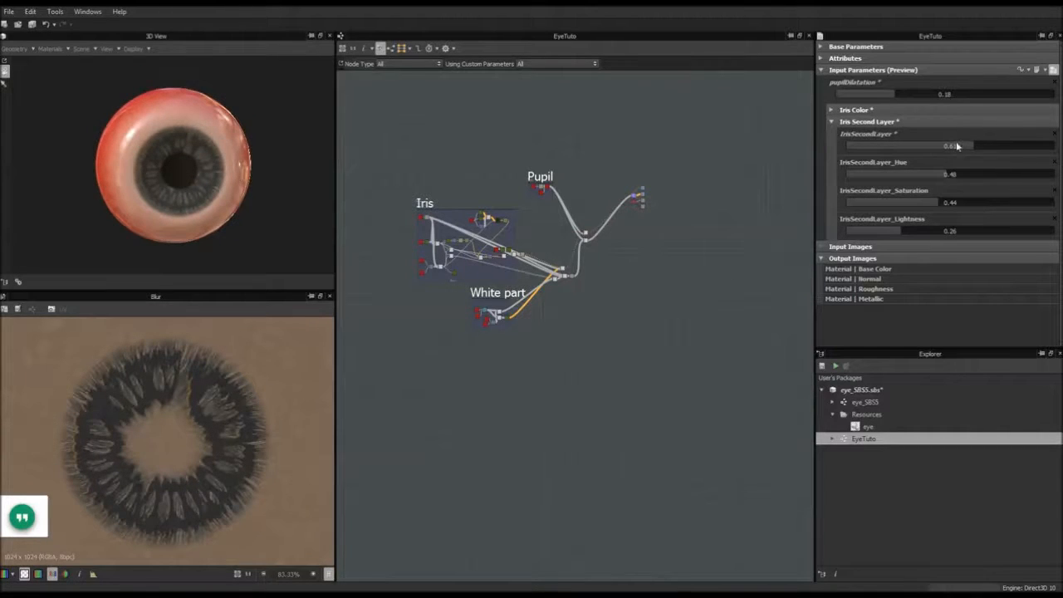
pyautogui.click(842, 110)
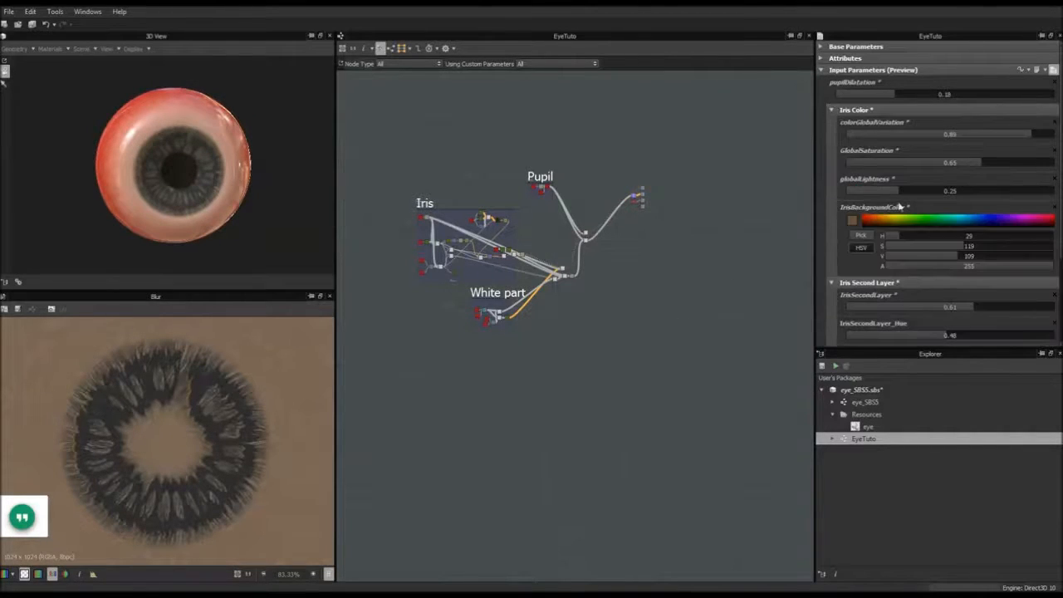
pyautogui.click(839, 111)
pyautogui.moveTo(939, 202); pyautogui.dragTo(993, 204)
pyautogui.moveTo(963, 147); pyautogui.dragTo(1029, 147)
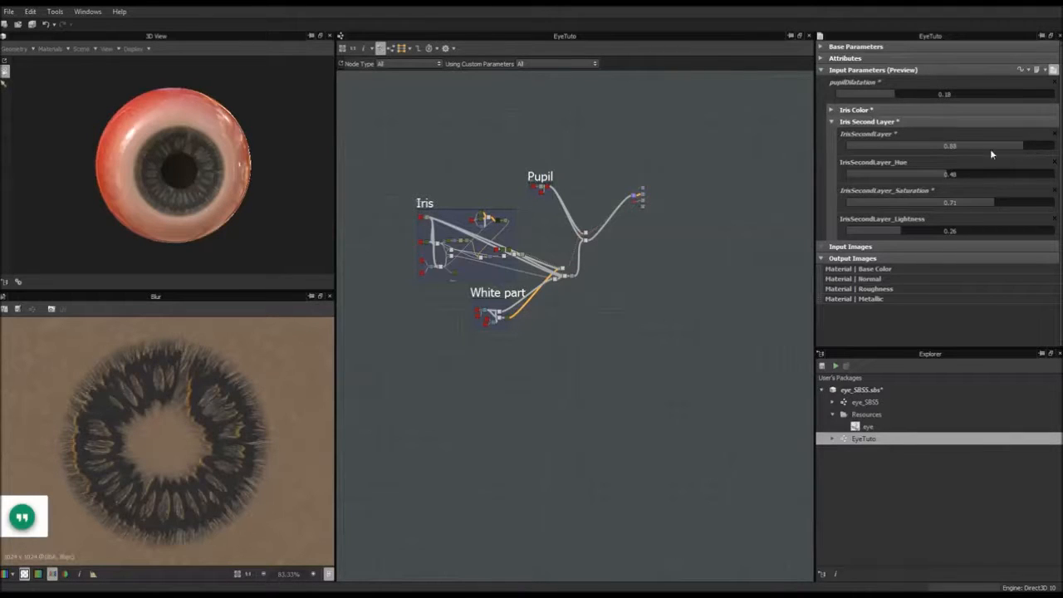
# Tint the iris second layer green with hue 0.54, saturation 0.32 and lightness 0.39.
pyautogui.moveTo(902, 230); pyautogui.dragTo(936, 234)
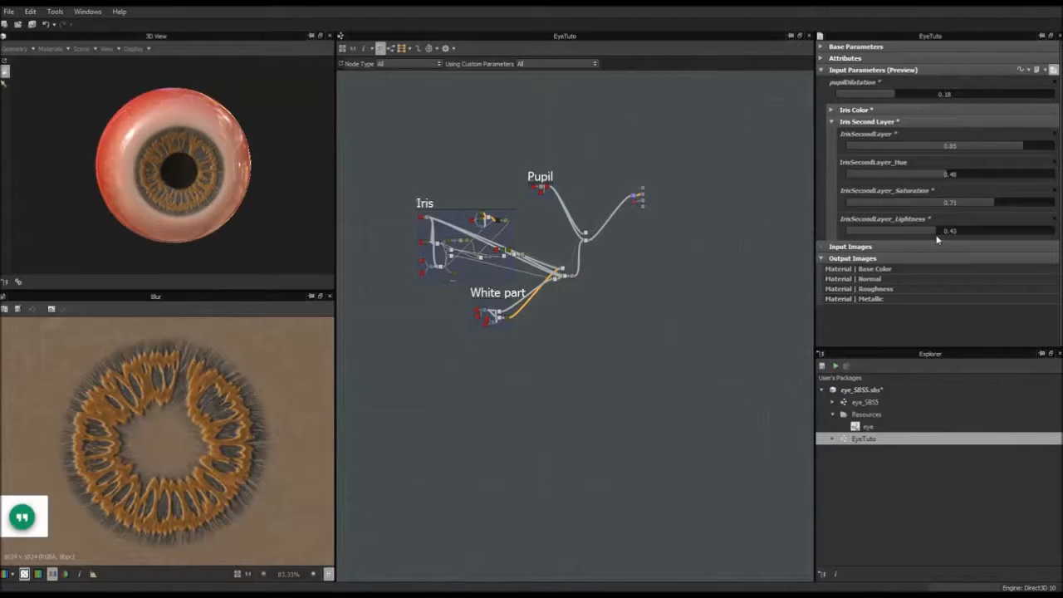
pyautogui.moveTo(953, 171); pyautogui.dragTo(914, 203)
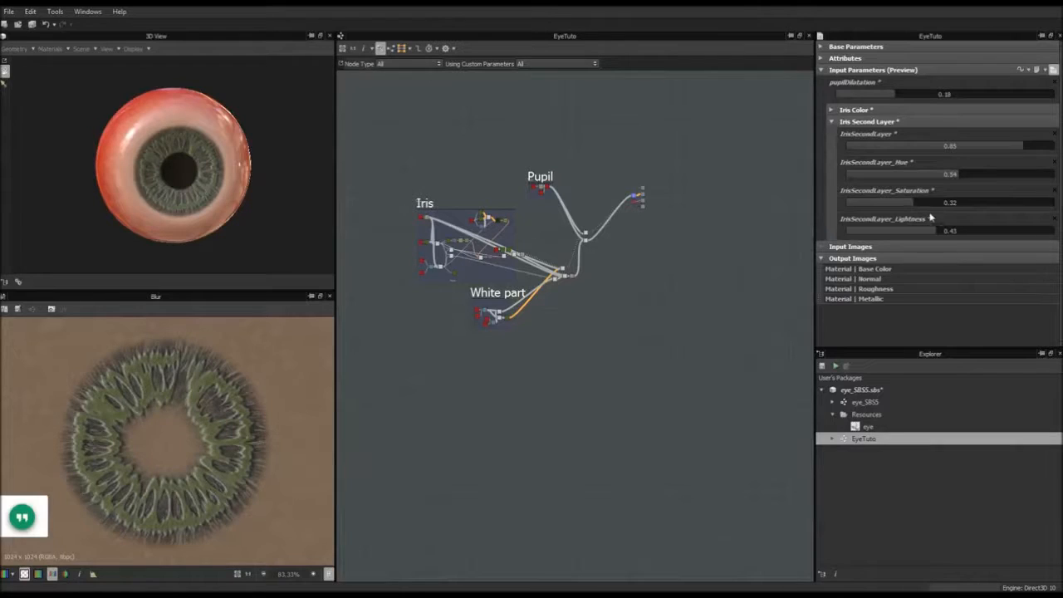
pyautogui.moveTo(936, 232); pyautogui.dragTo(928, 232)
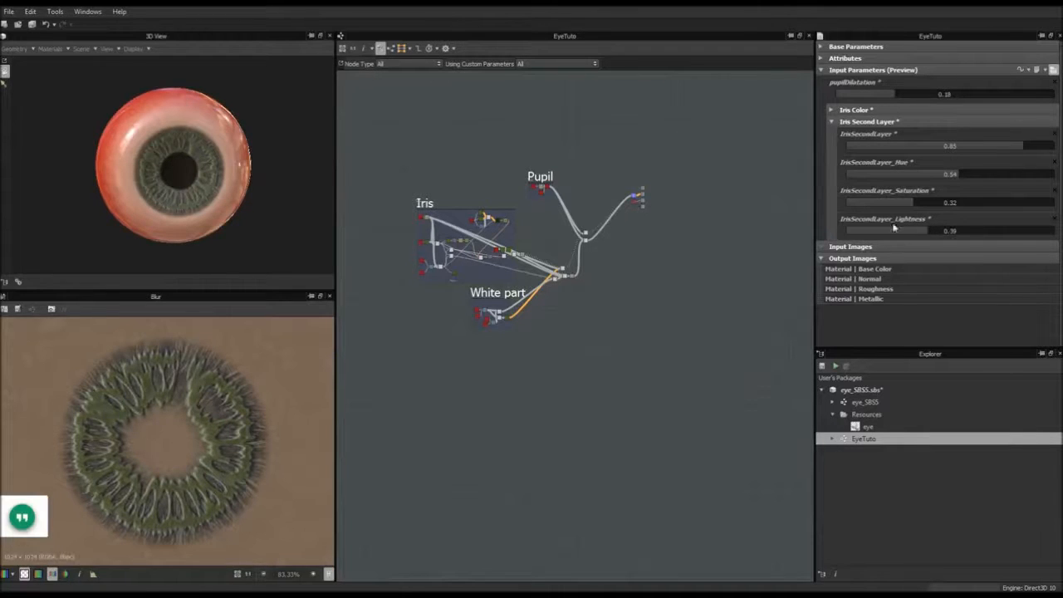
# In the Iris Color group, set colorGlobalVariation to 0.27, GlobalSaturation to 0.76 and globalLightness to 0.32.
pyautogui.click(832, 110)
pyautogui.doubleClick(891, 134)
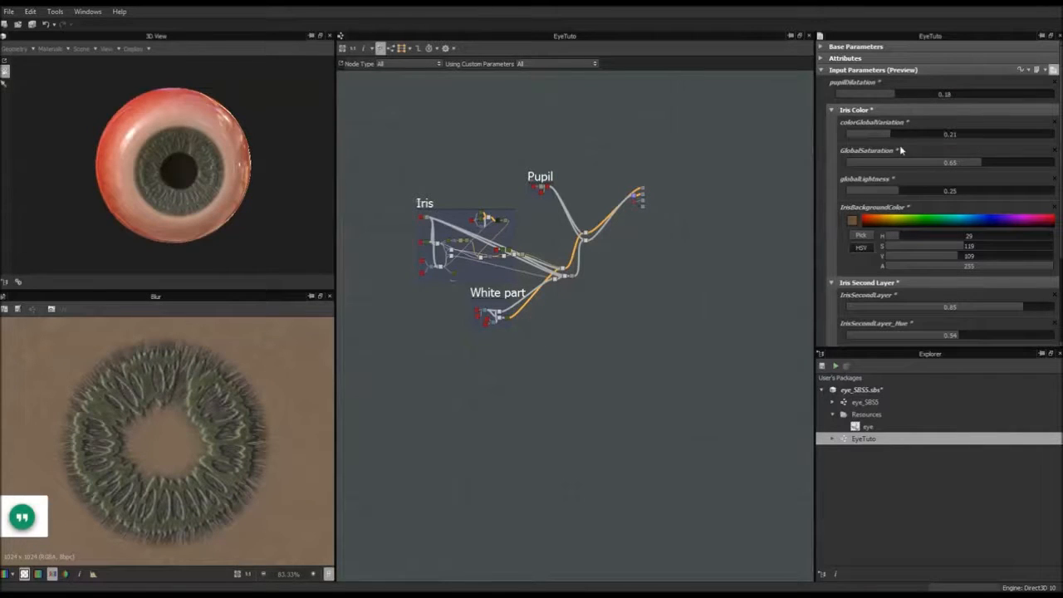
pyautogui.click(963, 134)
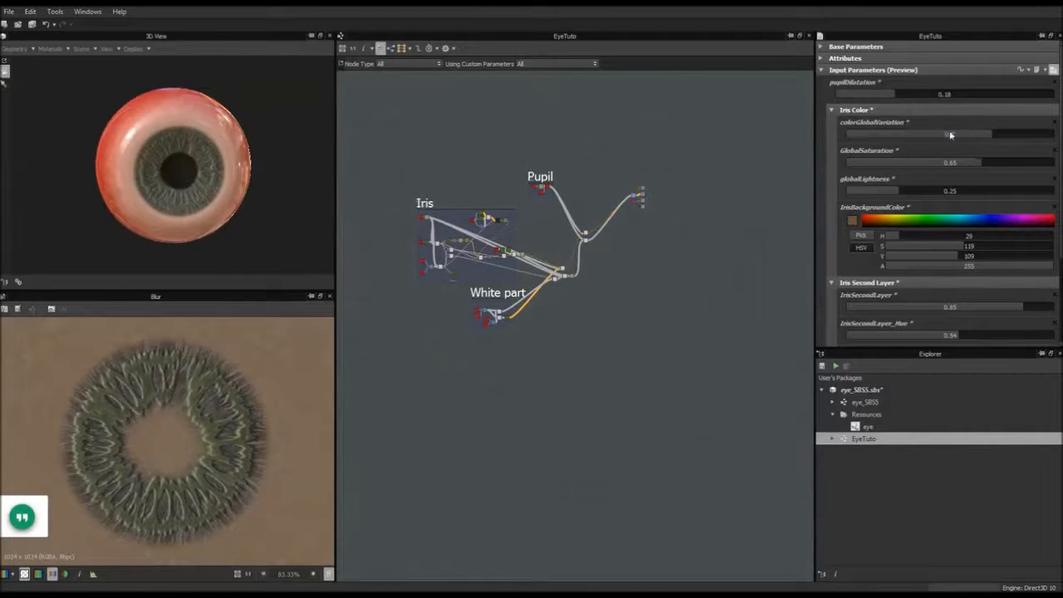
pyautogui.moveTo(982, 134); pyautogui.dragTo(932, 136)
pyautogui.moveTo(980, 163); pyautogui.dragTo(914, 193)
pyautogui.moveTo(964, 163); pyautogui.dragTo(1003, 164)
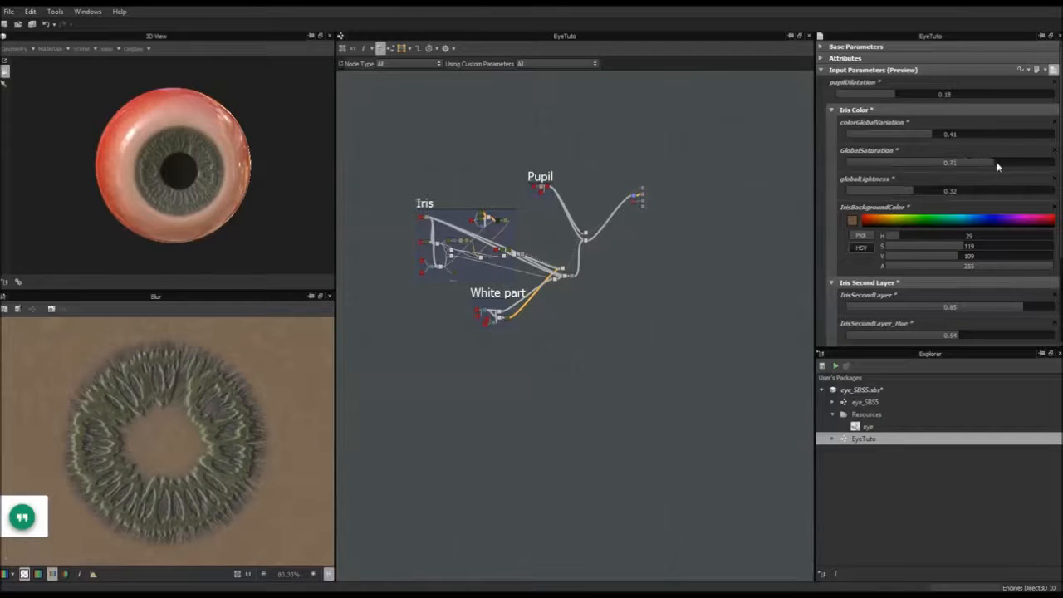
pyautogui.moveTo(947, 135); pyautogui.dragTo(904, 136)
pyautogui.scroll(5, 479, 224)
pyautogui.moveTo(480, 225); pyautogui.dragTo(520, 227, button='middle')
pyautogui.scroll(-4, 521, 228)
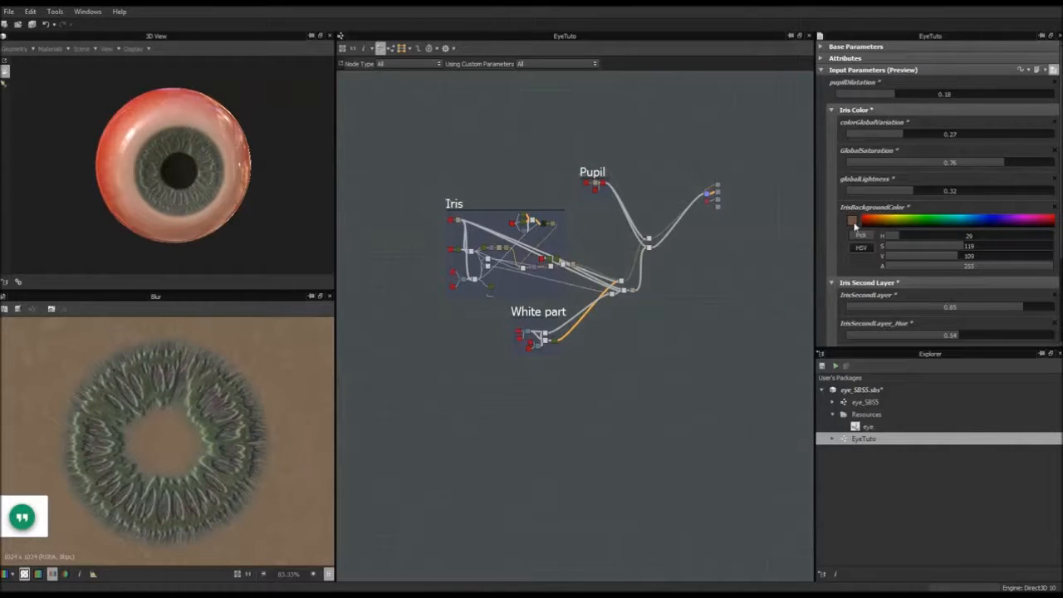
# Change IrisBackgroundColor to a dark teal with saturation 189 and value 64, and check it on the 3D eye.
pyautogui.moveTo(879, 221); pyautogui.dragTo(962, 222)
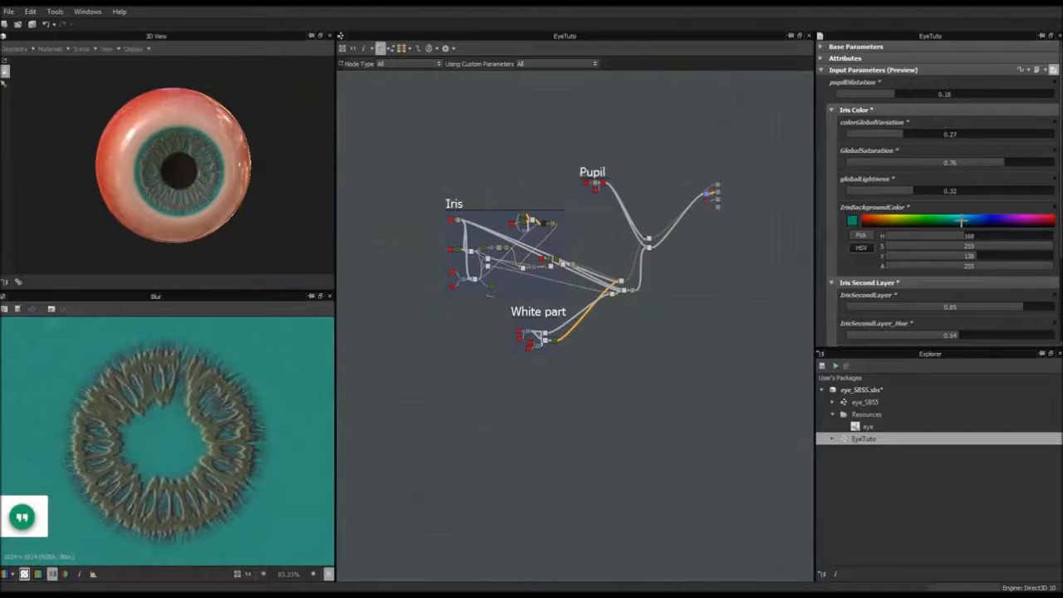
pyautogui.moveTo(1048, 247); pyautogui.dragTo(928, 256)
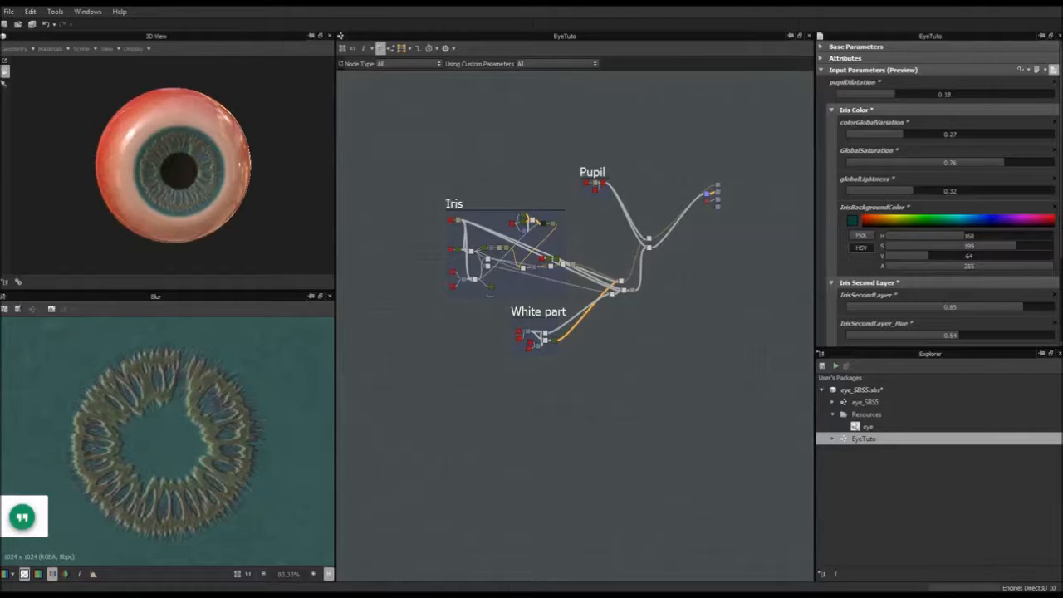
pyautogui.moveTo(208, 208)
pyautogui.mouseDown()
pyautogui.moveTo(211, 221)
pyautogui.moveTo(224, 190)
pyautogui.moveTo(202, 194)
pyautogui.mouseUp()
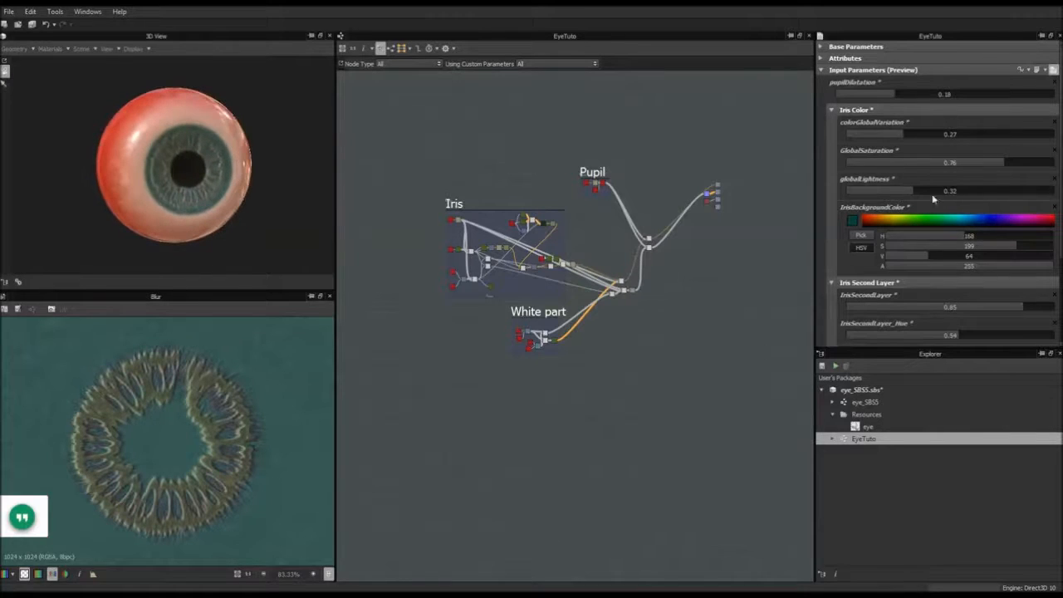
# Set IrisBackgroundColor to a desaturated blue with hue 184, saturation 86 and value 91.
pyautogui.click(964, 221)
pyautogui.moveTo(964, 222); pyautogui.dragTo(961, 222)
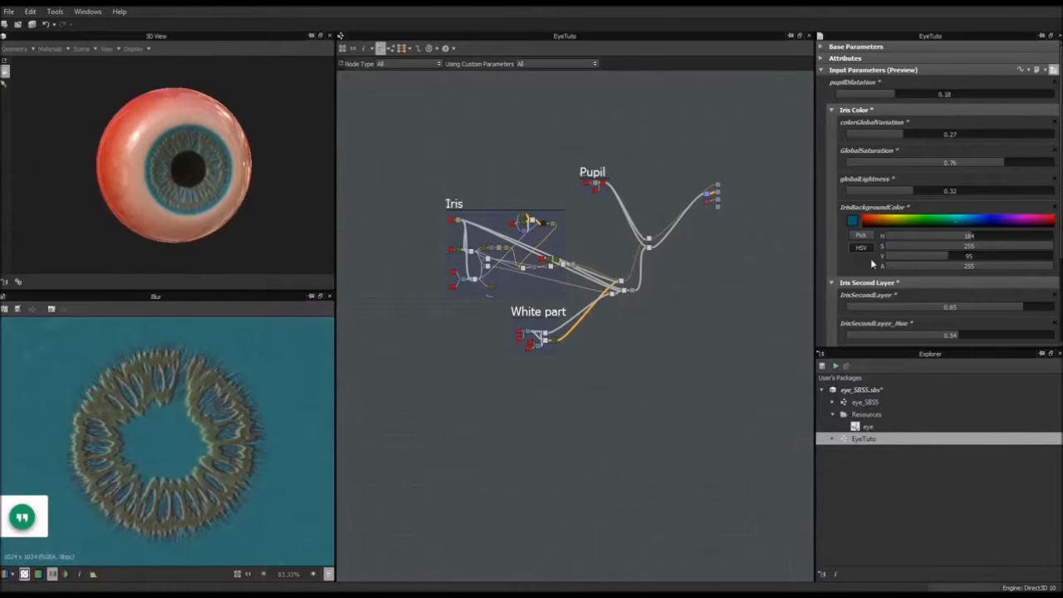
pyautogui.click(945, 255)
pyautogui.click(960, 247)
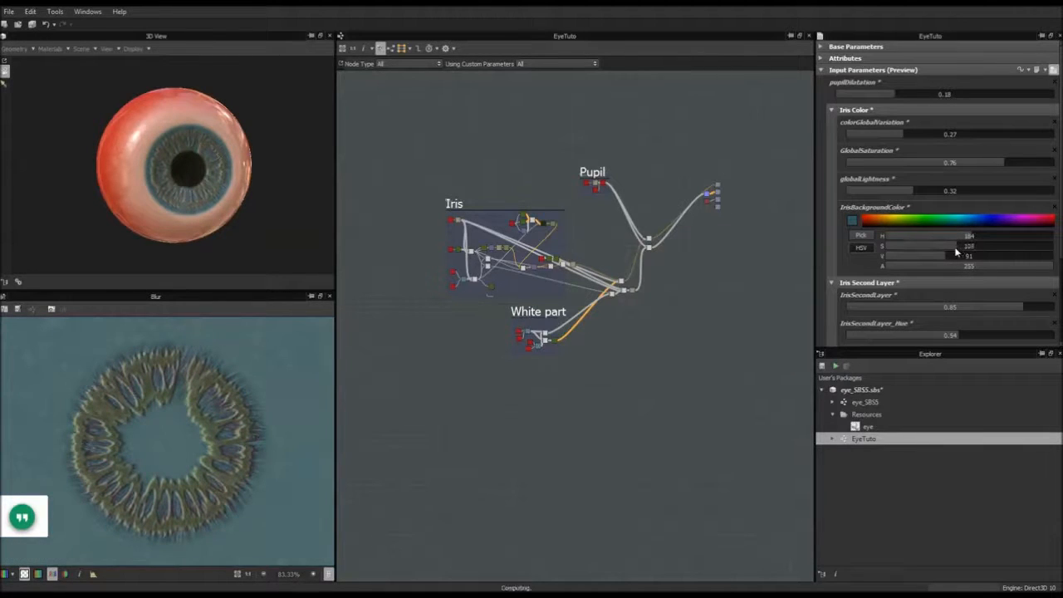
pyautogui.moveTo(955, 247); pyautogui.dragTo(945, 249)
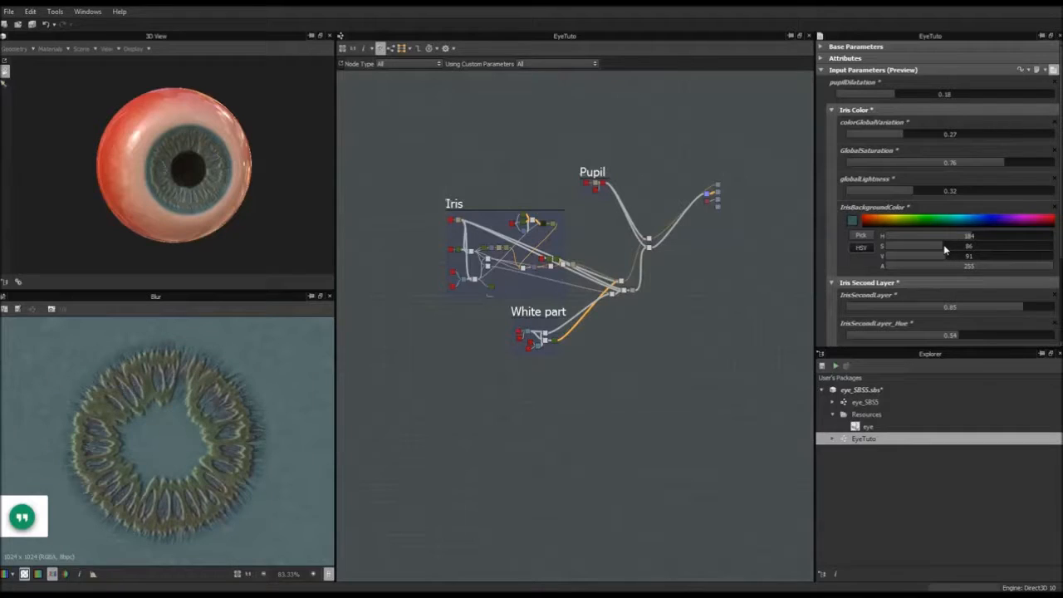